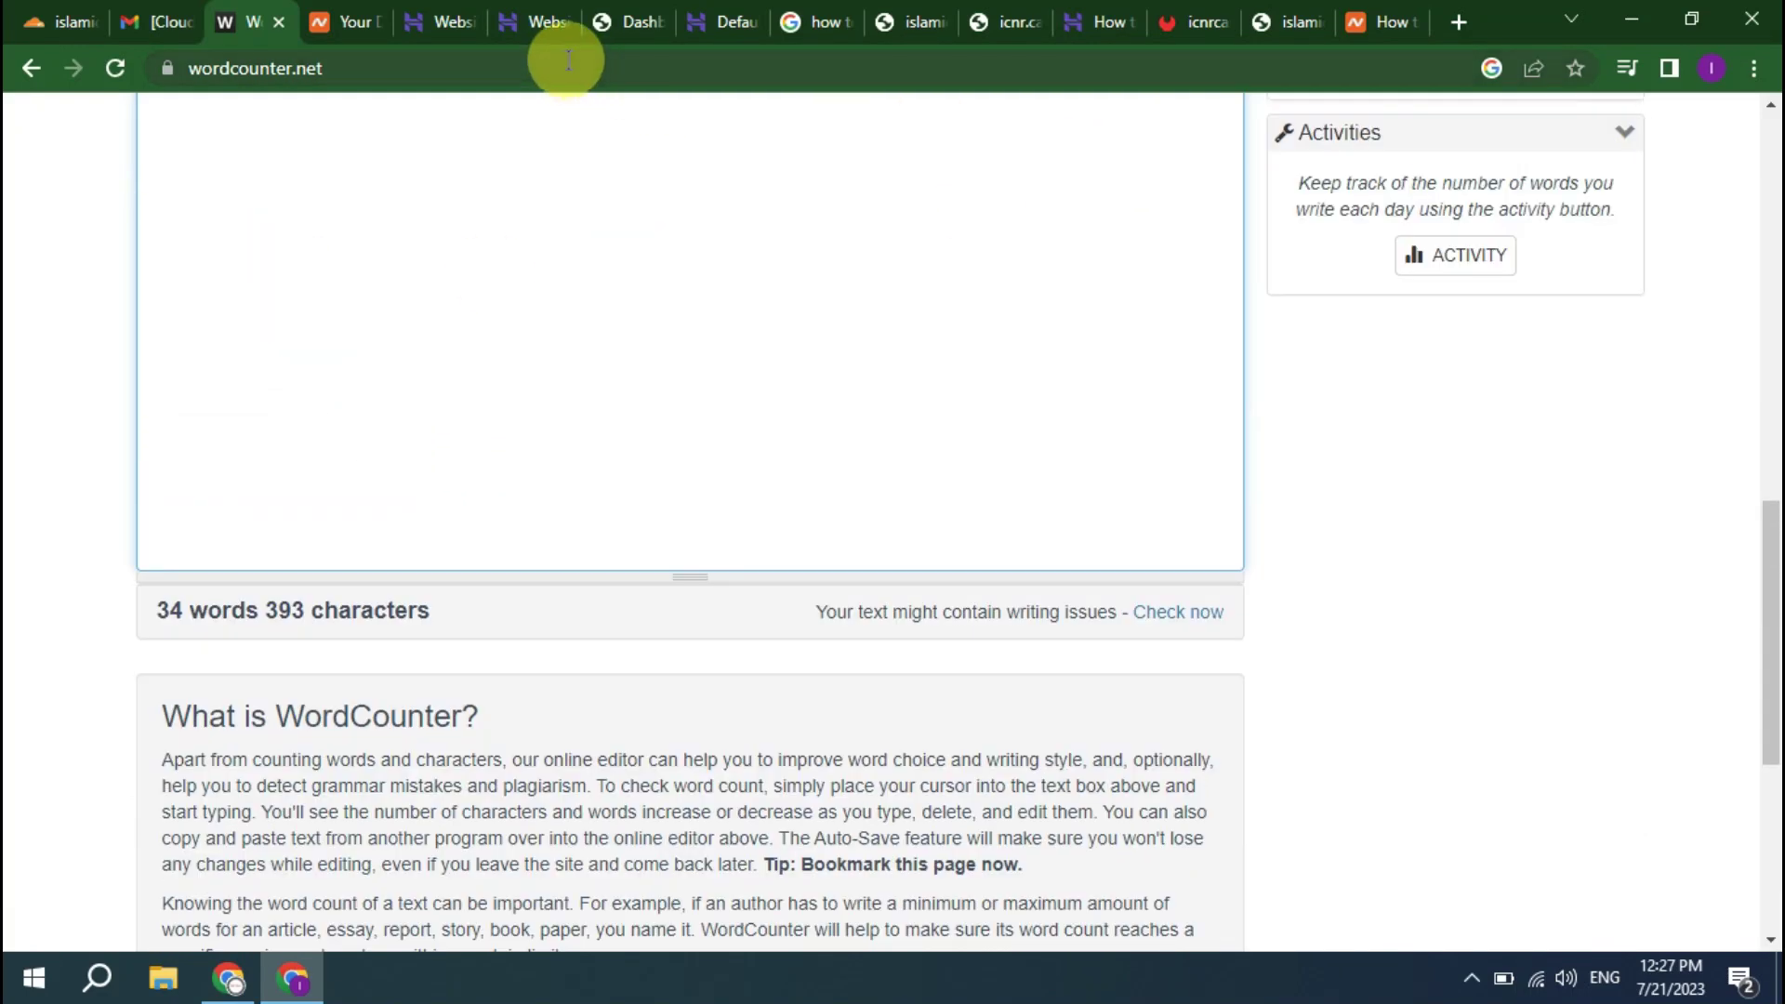
# - Copy the domain islamiccenternearme.com from the Namecheap domain list into the WordCounter text area
pyautogui.click(1272, 24)
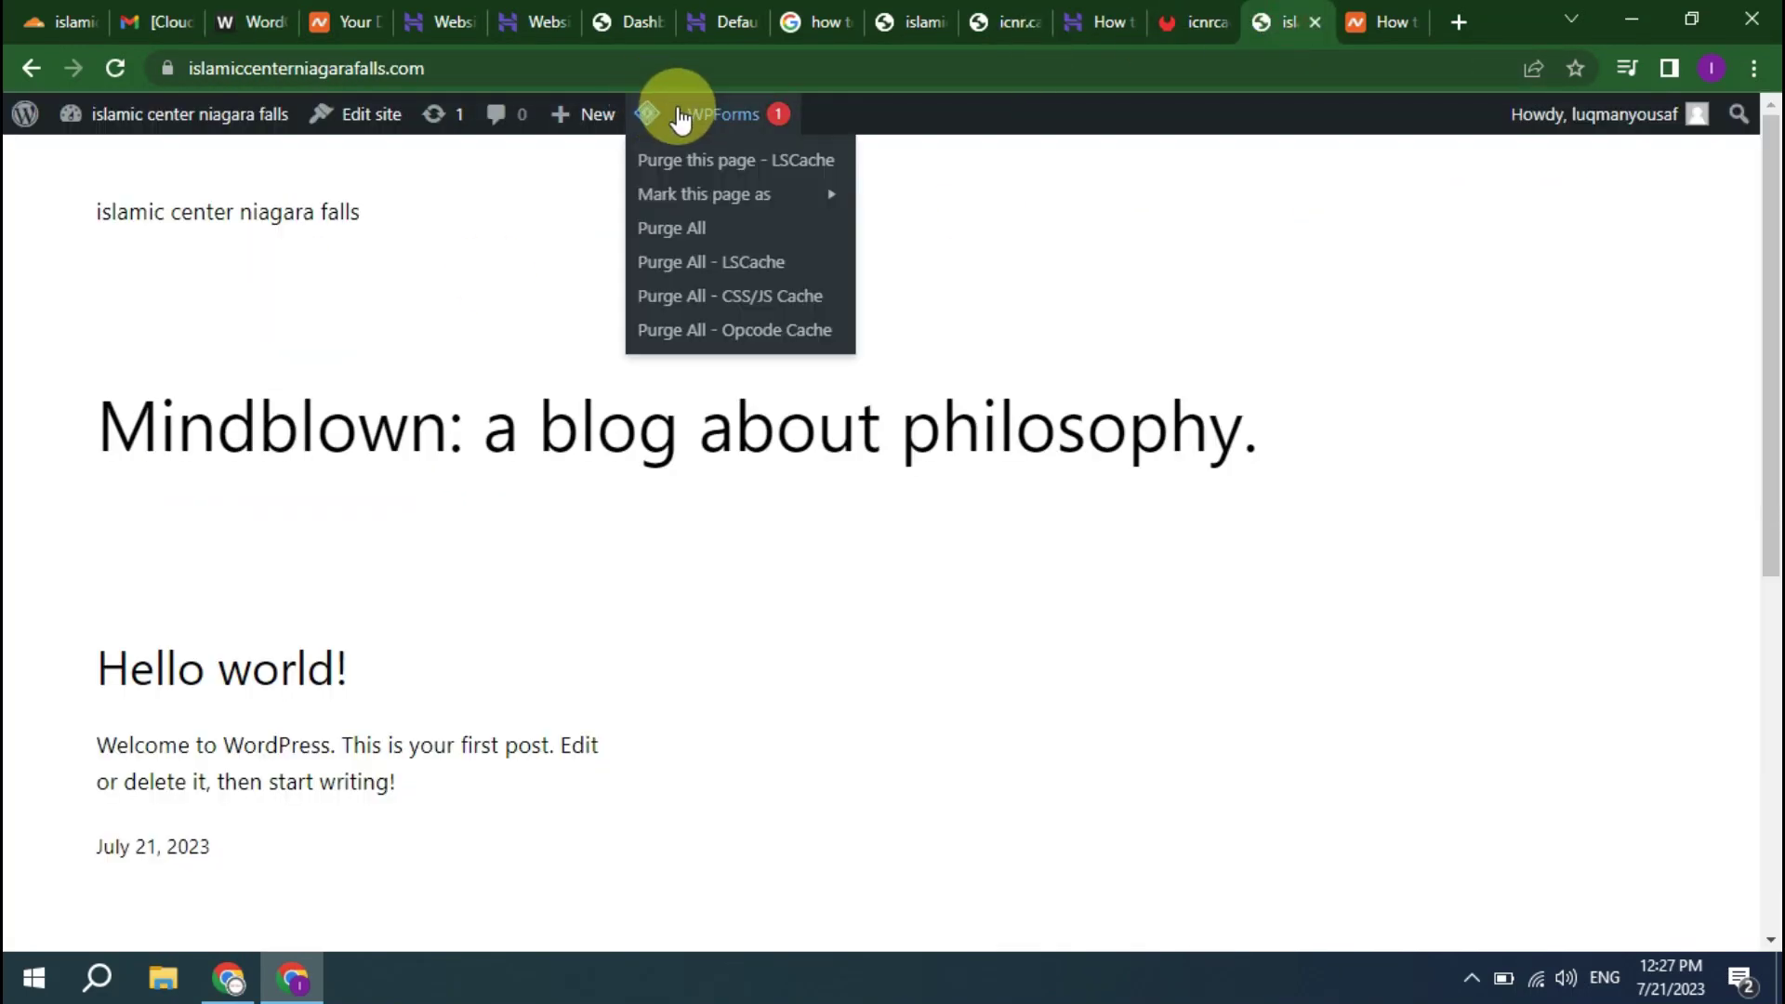
pyautogui.click(281, 29)
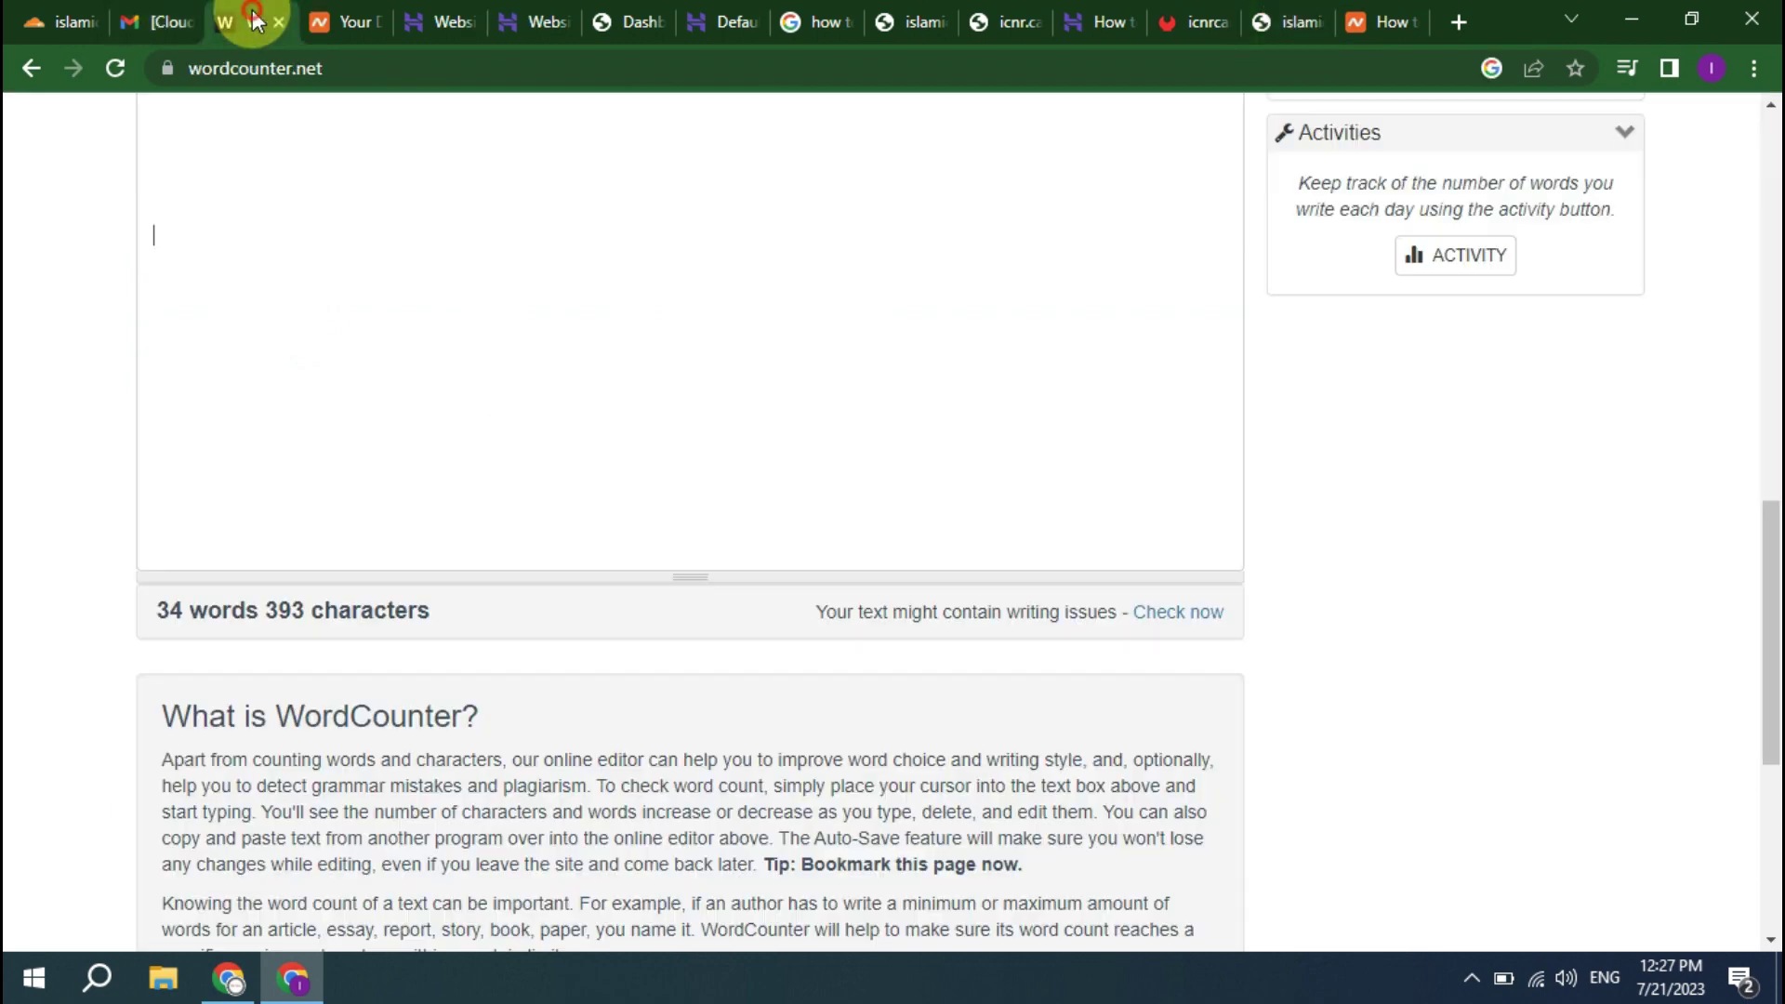
pyautogui.click(349, 24)
pyautogui.scroll(-1, 651, 484)
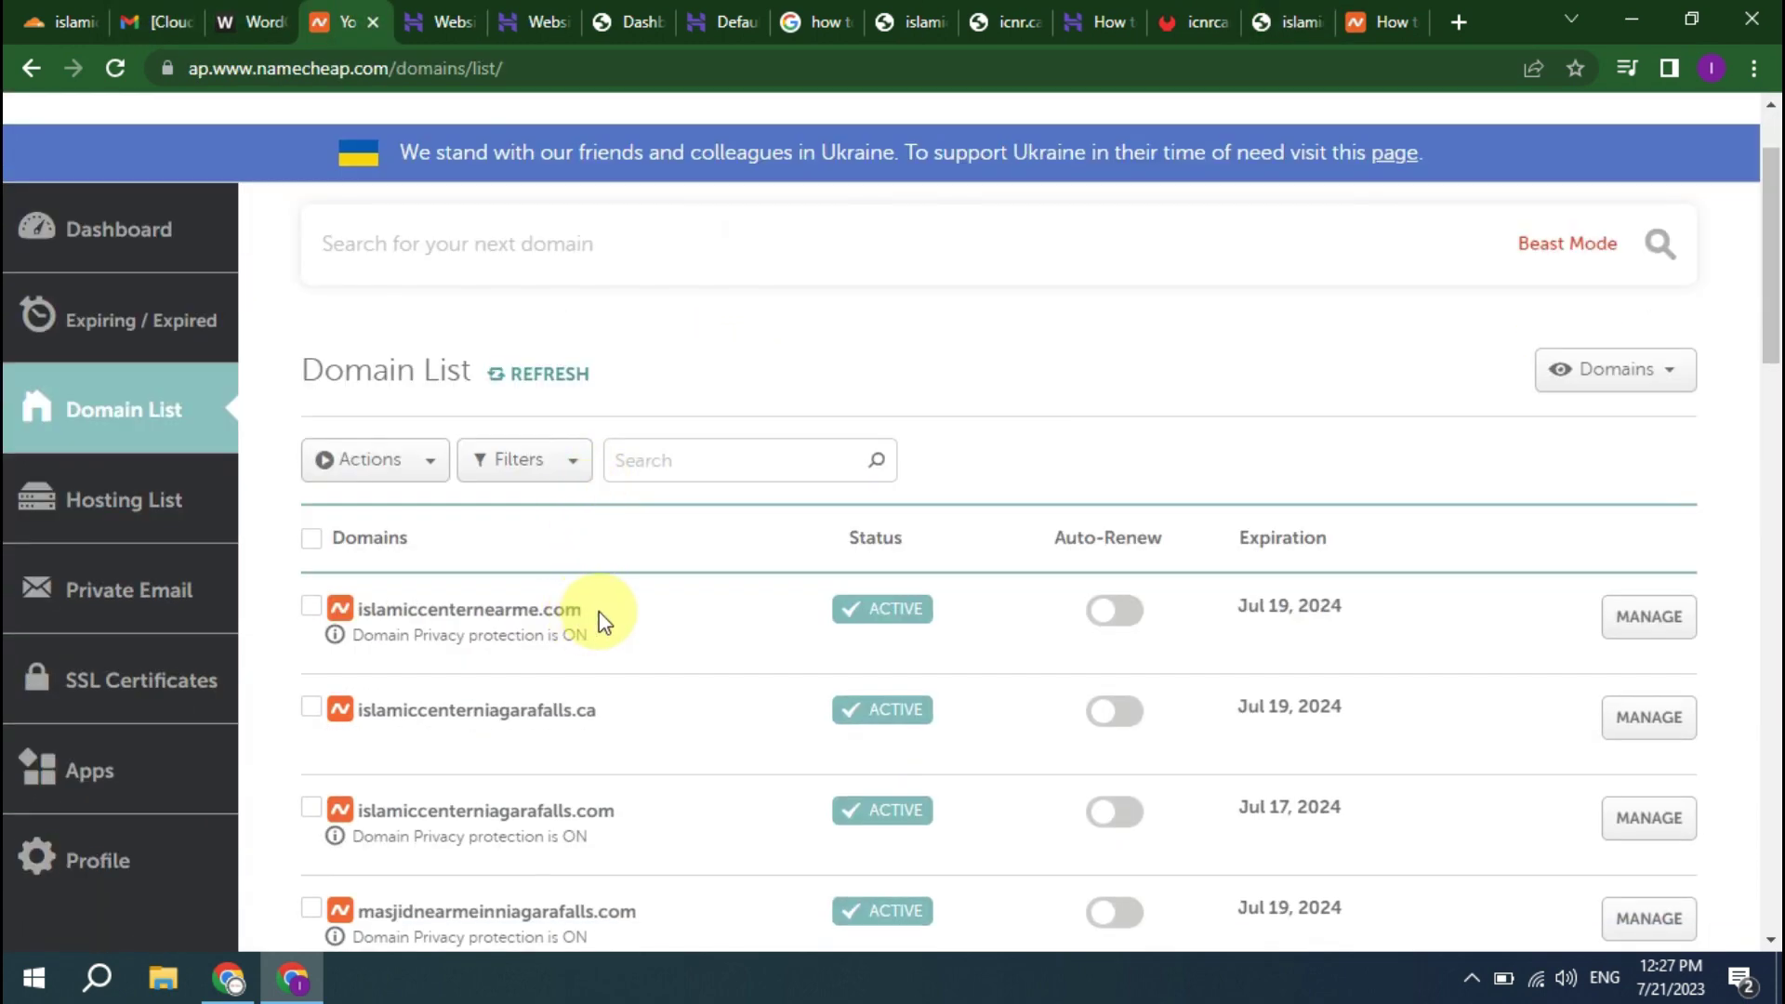
pyautogui.moveTo(591, 610); pyautogui.dragTo(362, 621)
pyautogui.hotkey('ctrl', 'c')
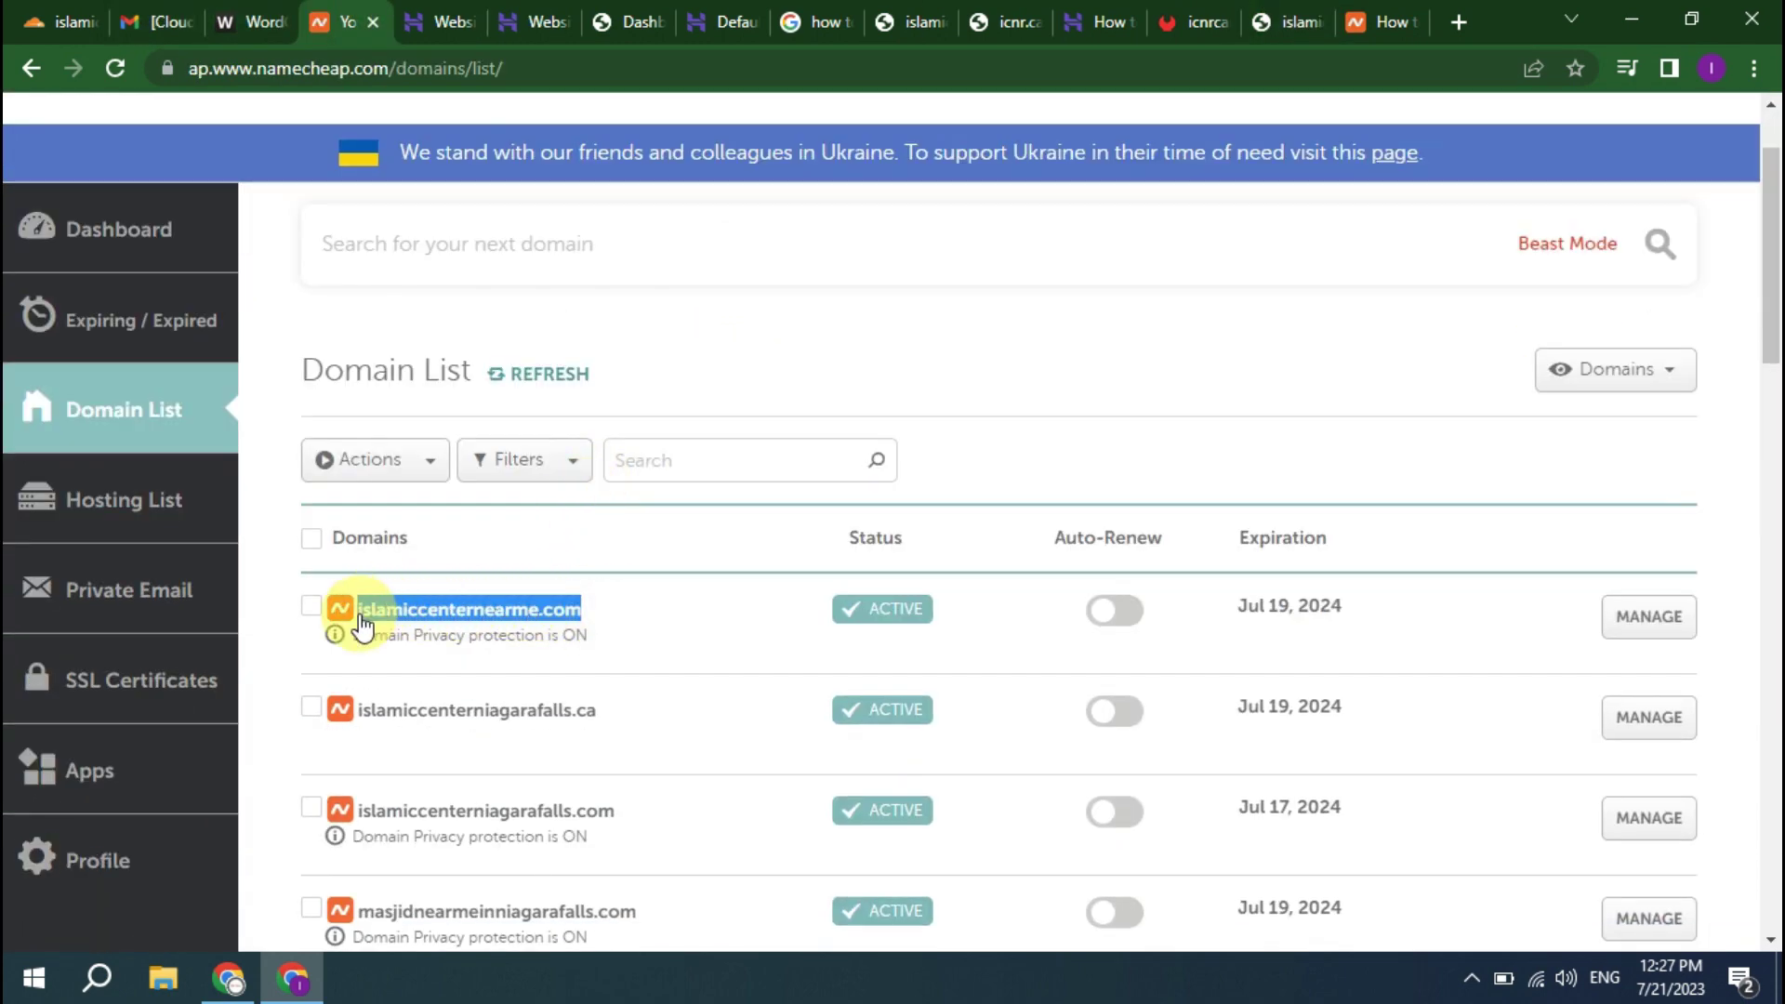
pyautogui.click(243, 21)
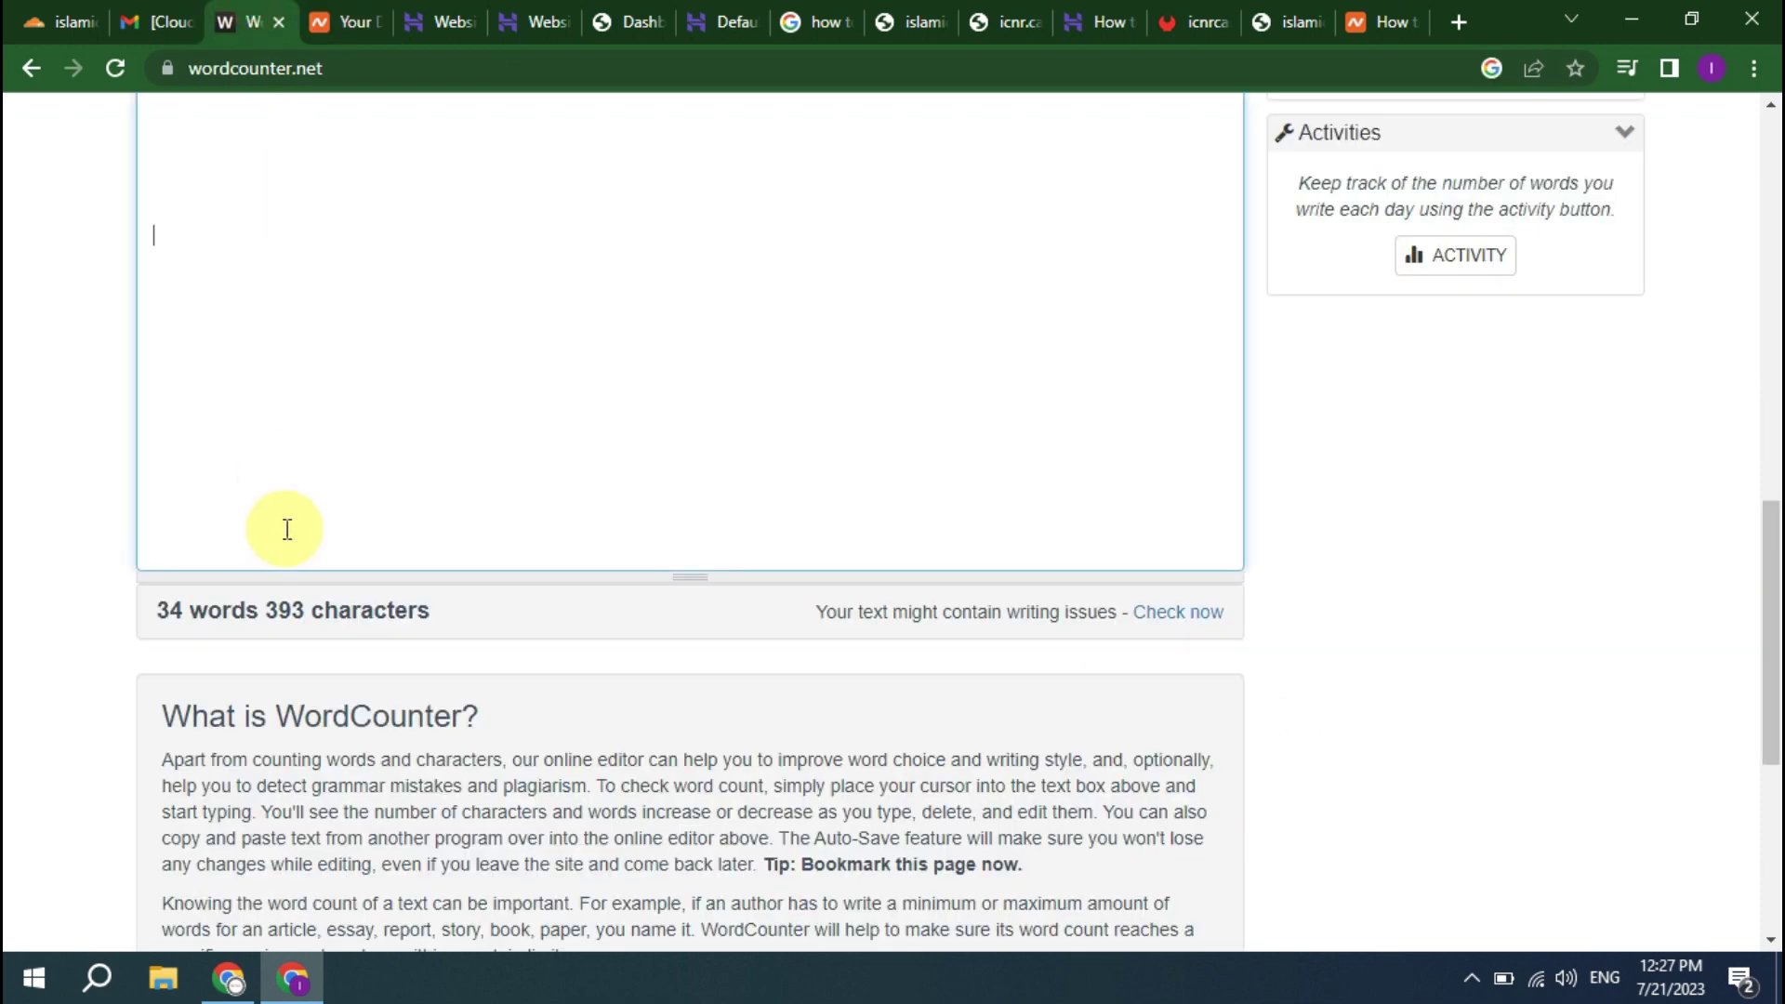
pyautogui.click(192, 411)
pyautogui.hotkey('ctrl', 'v')
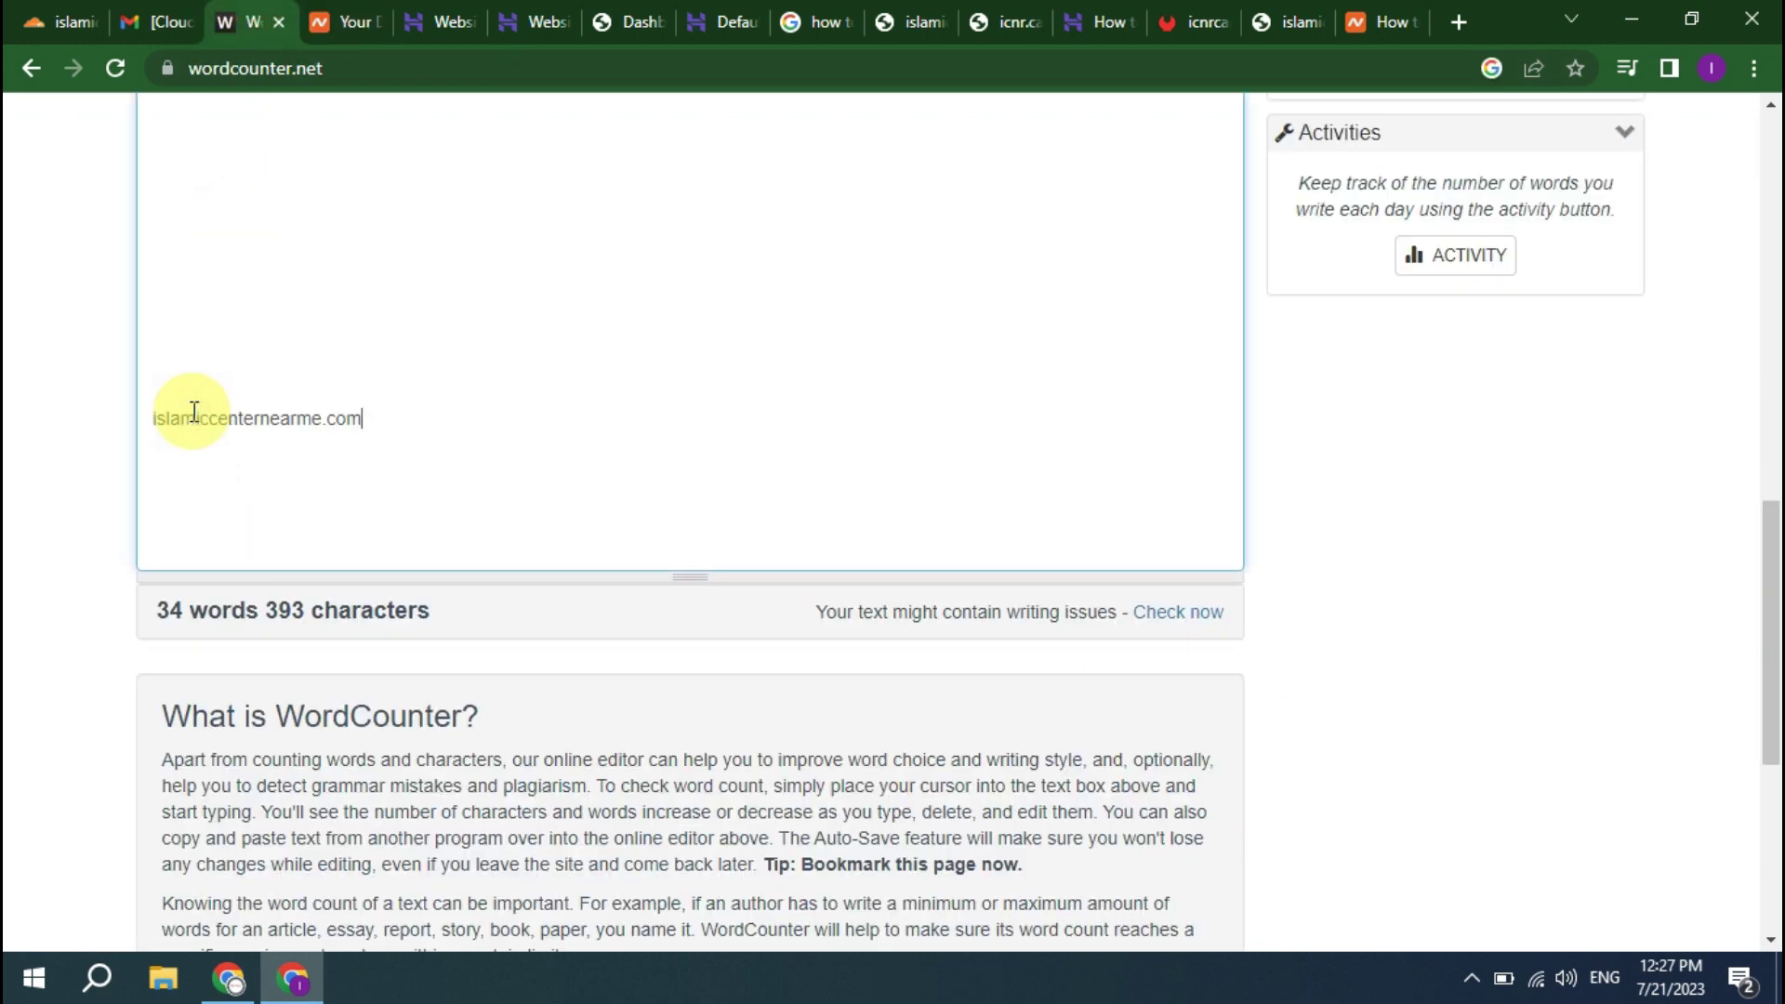
pyautogui.click(212, 261)
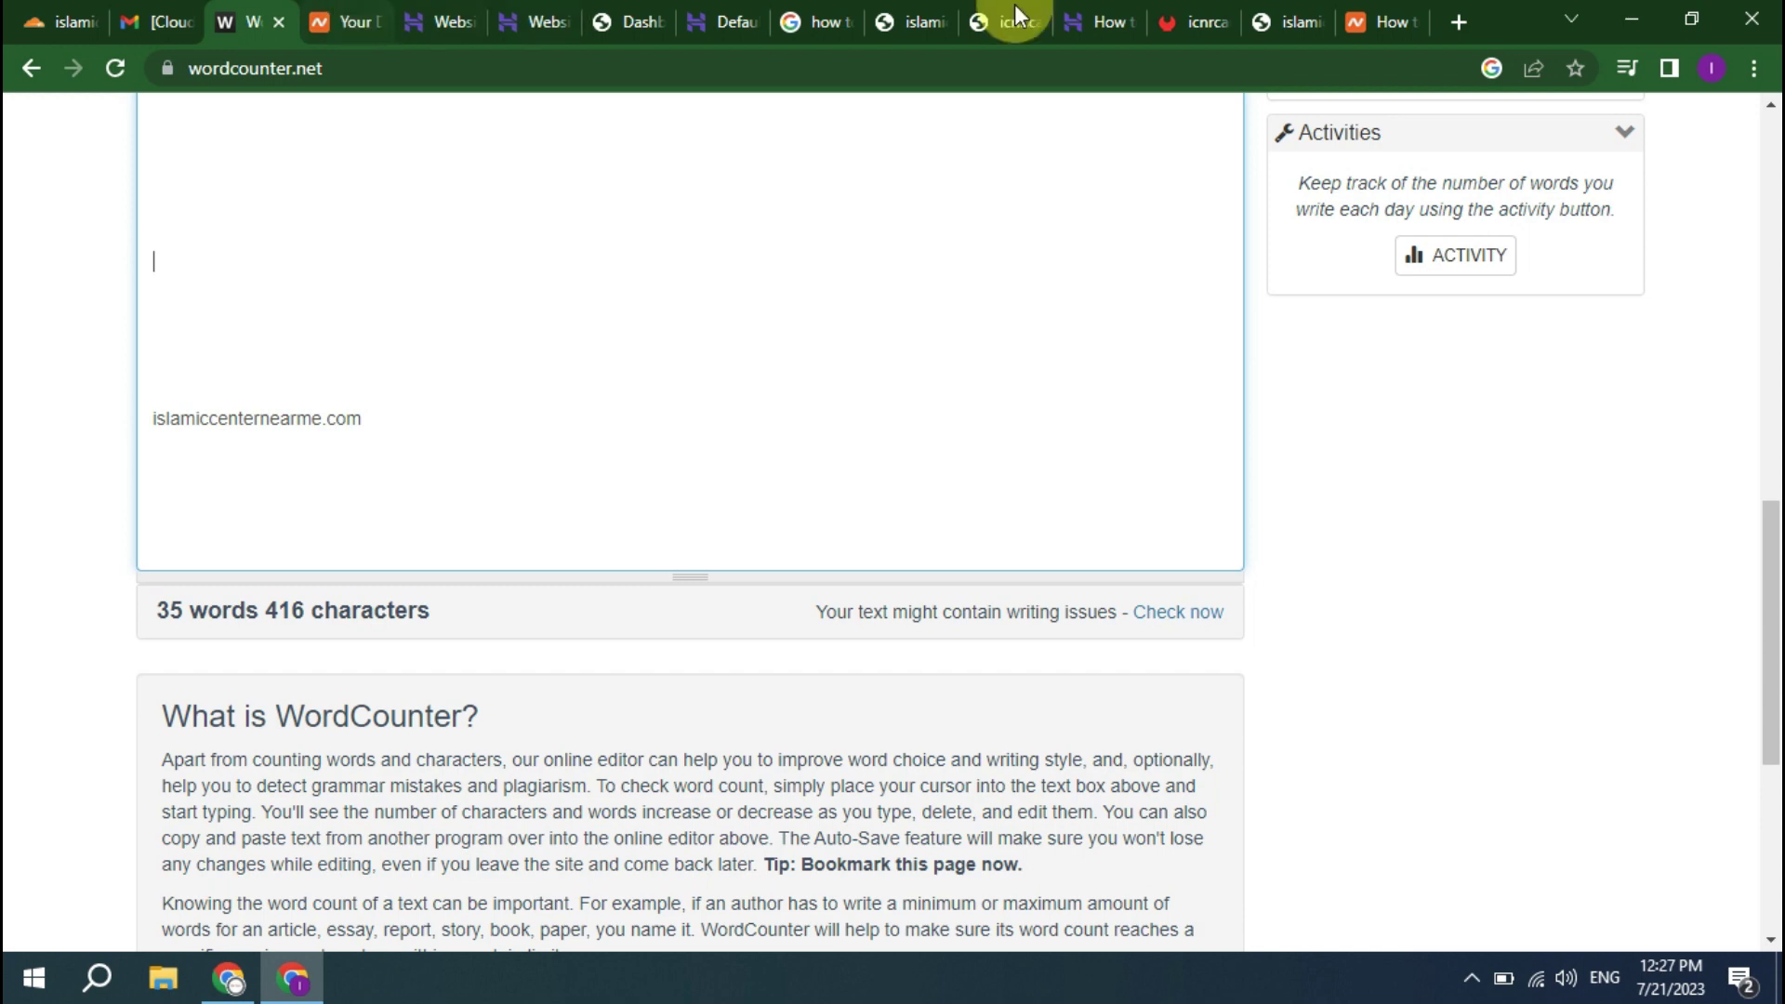
pyautogui.click(1305, 11)
pyautogui.click(466, 68)
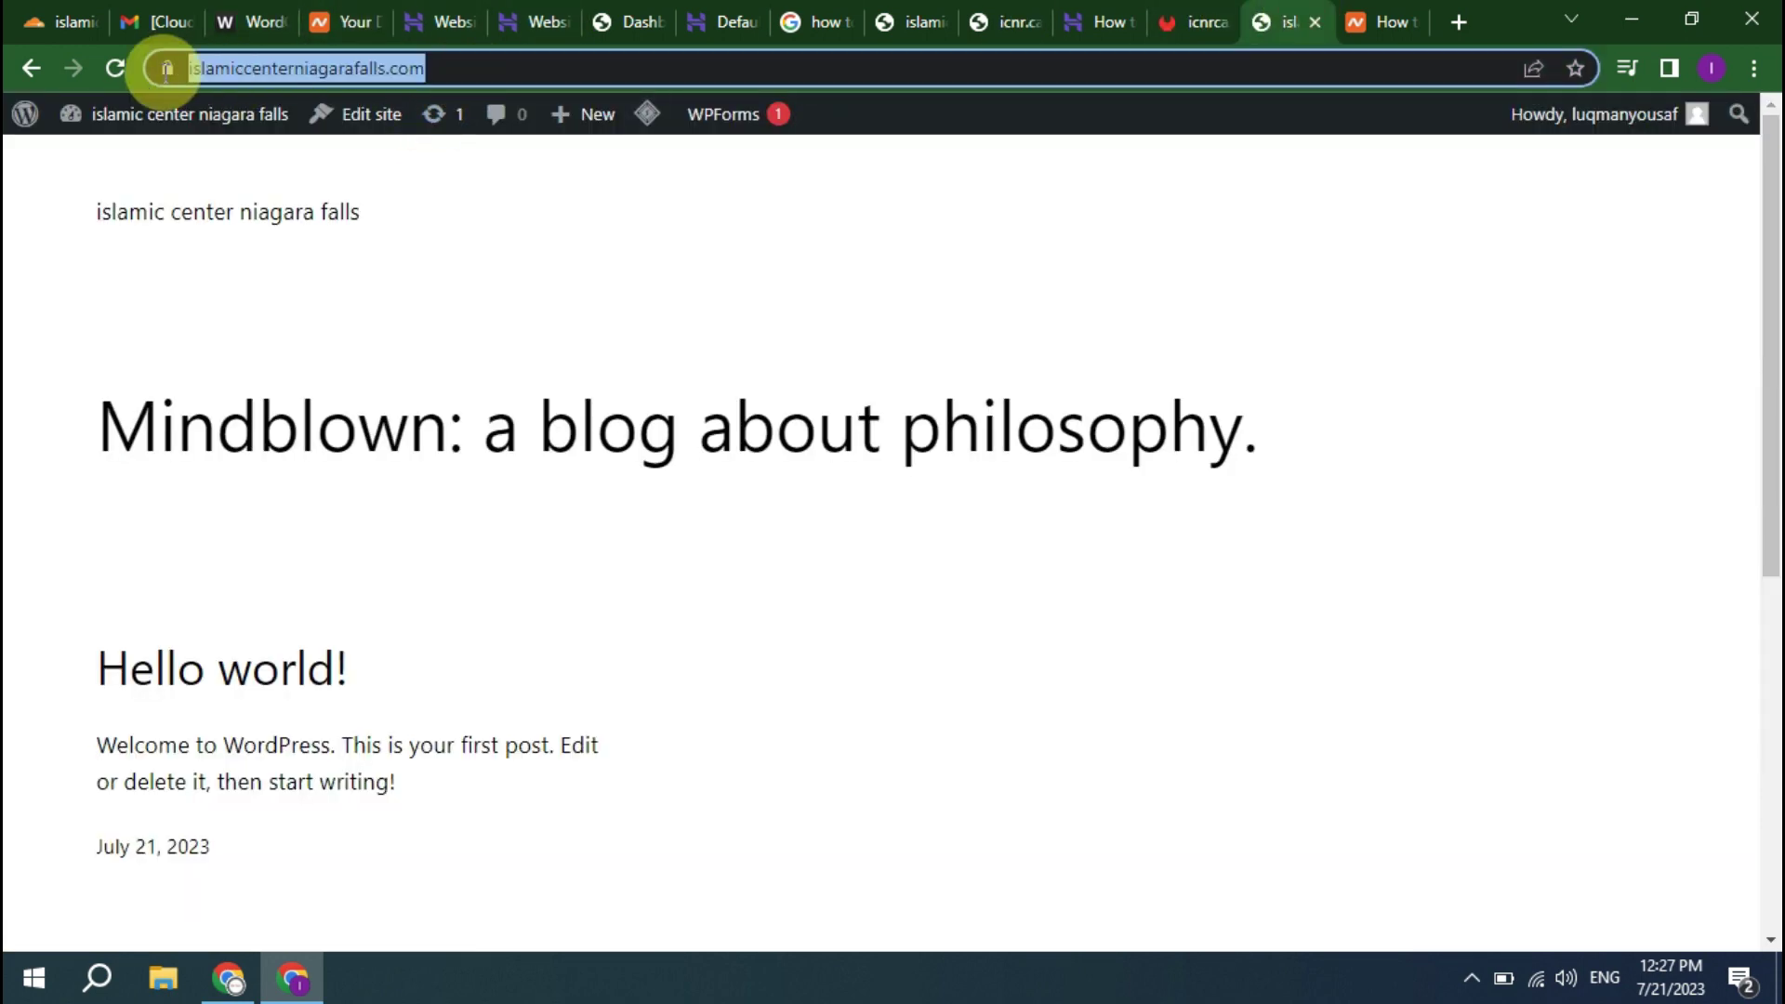
pyautogui.hotkey('ctrl', 'c')
pyautogui.click(249, 20)
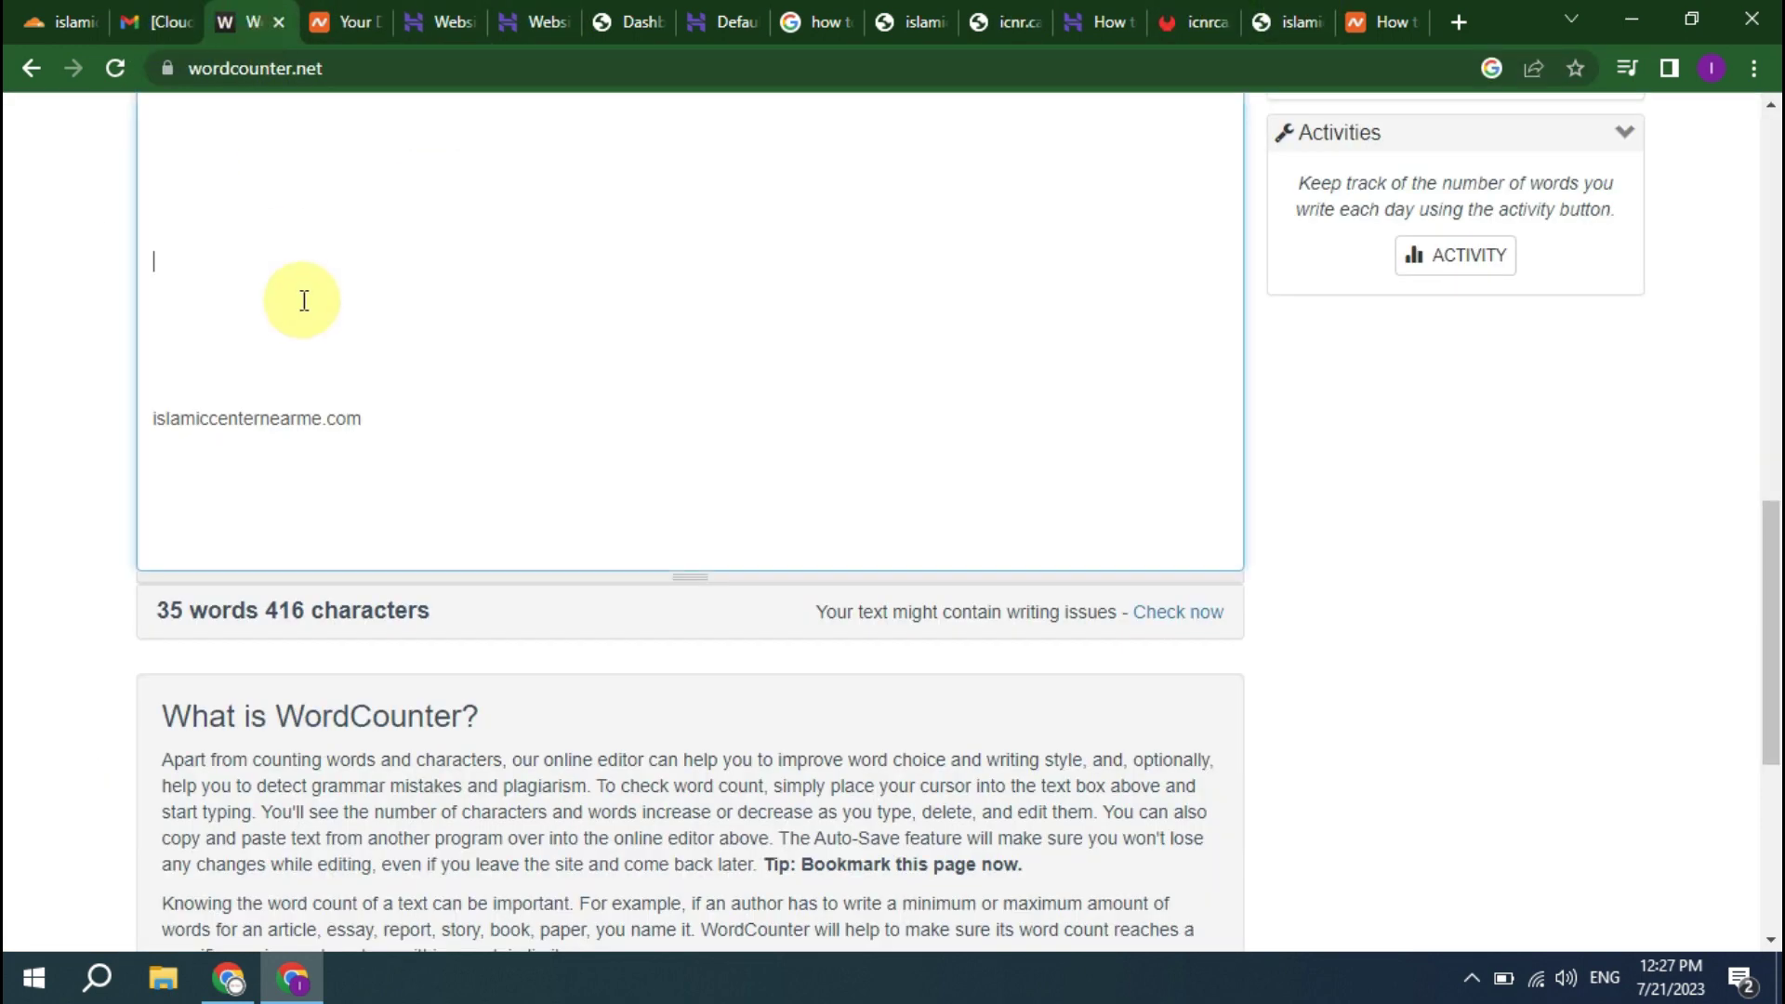
pyautogui.hotkey('ctrl', 'v')
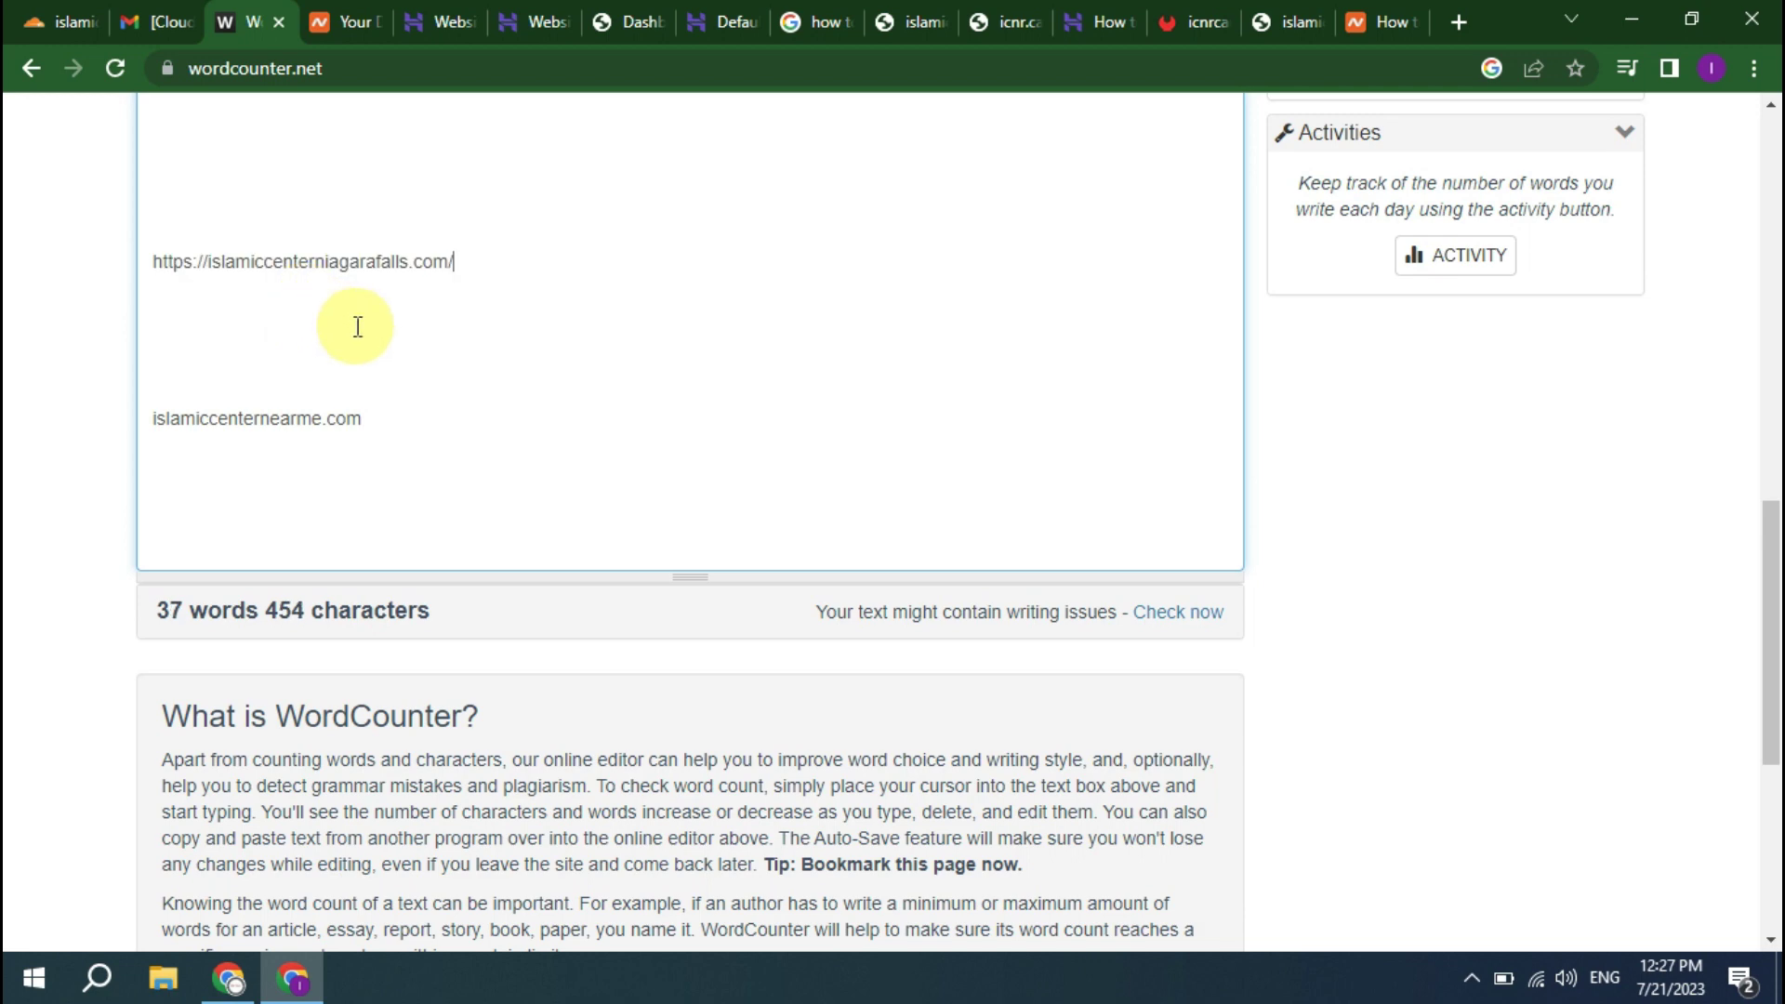
pyautogui.click(158, 228)
# - Switch to Namecheap, return to the domain list and look through the registered domains
pyautogui.hotkey('ctrl', 'Tab')
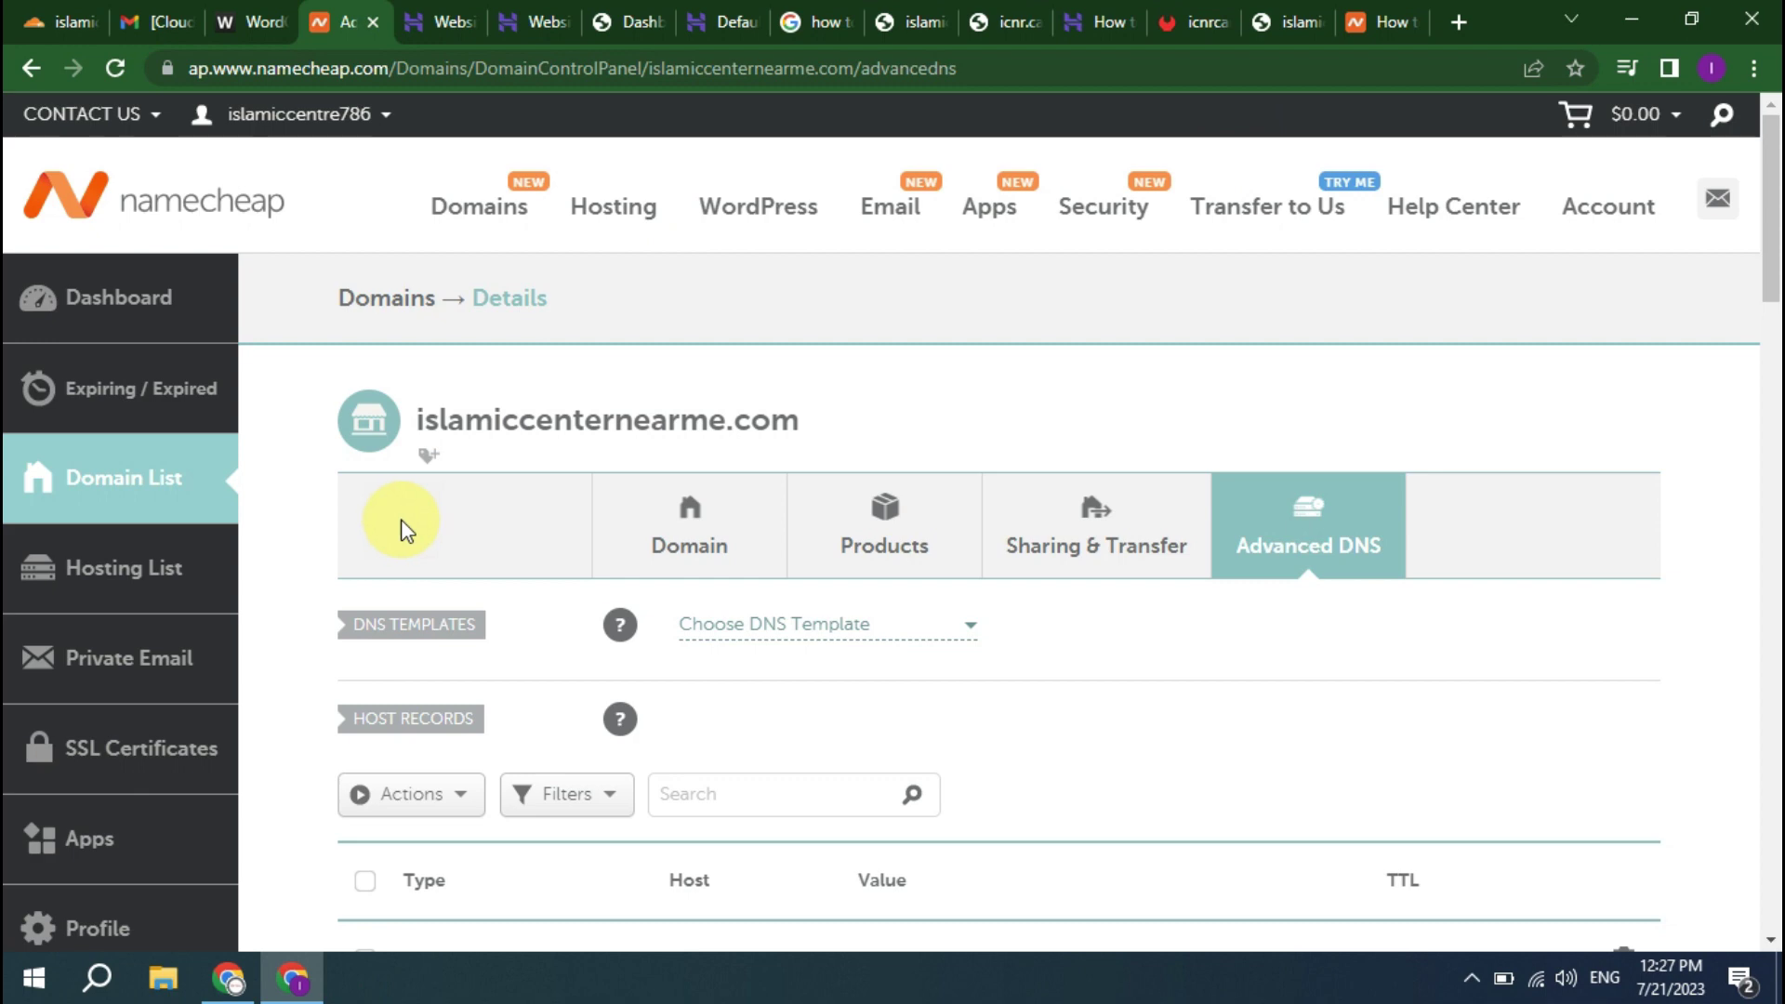
pyautogui.click(109, 488)
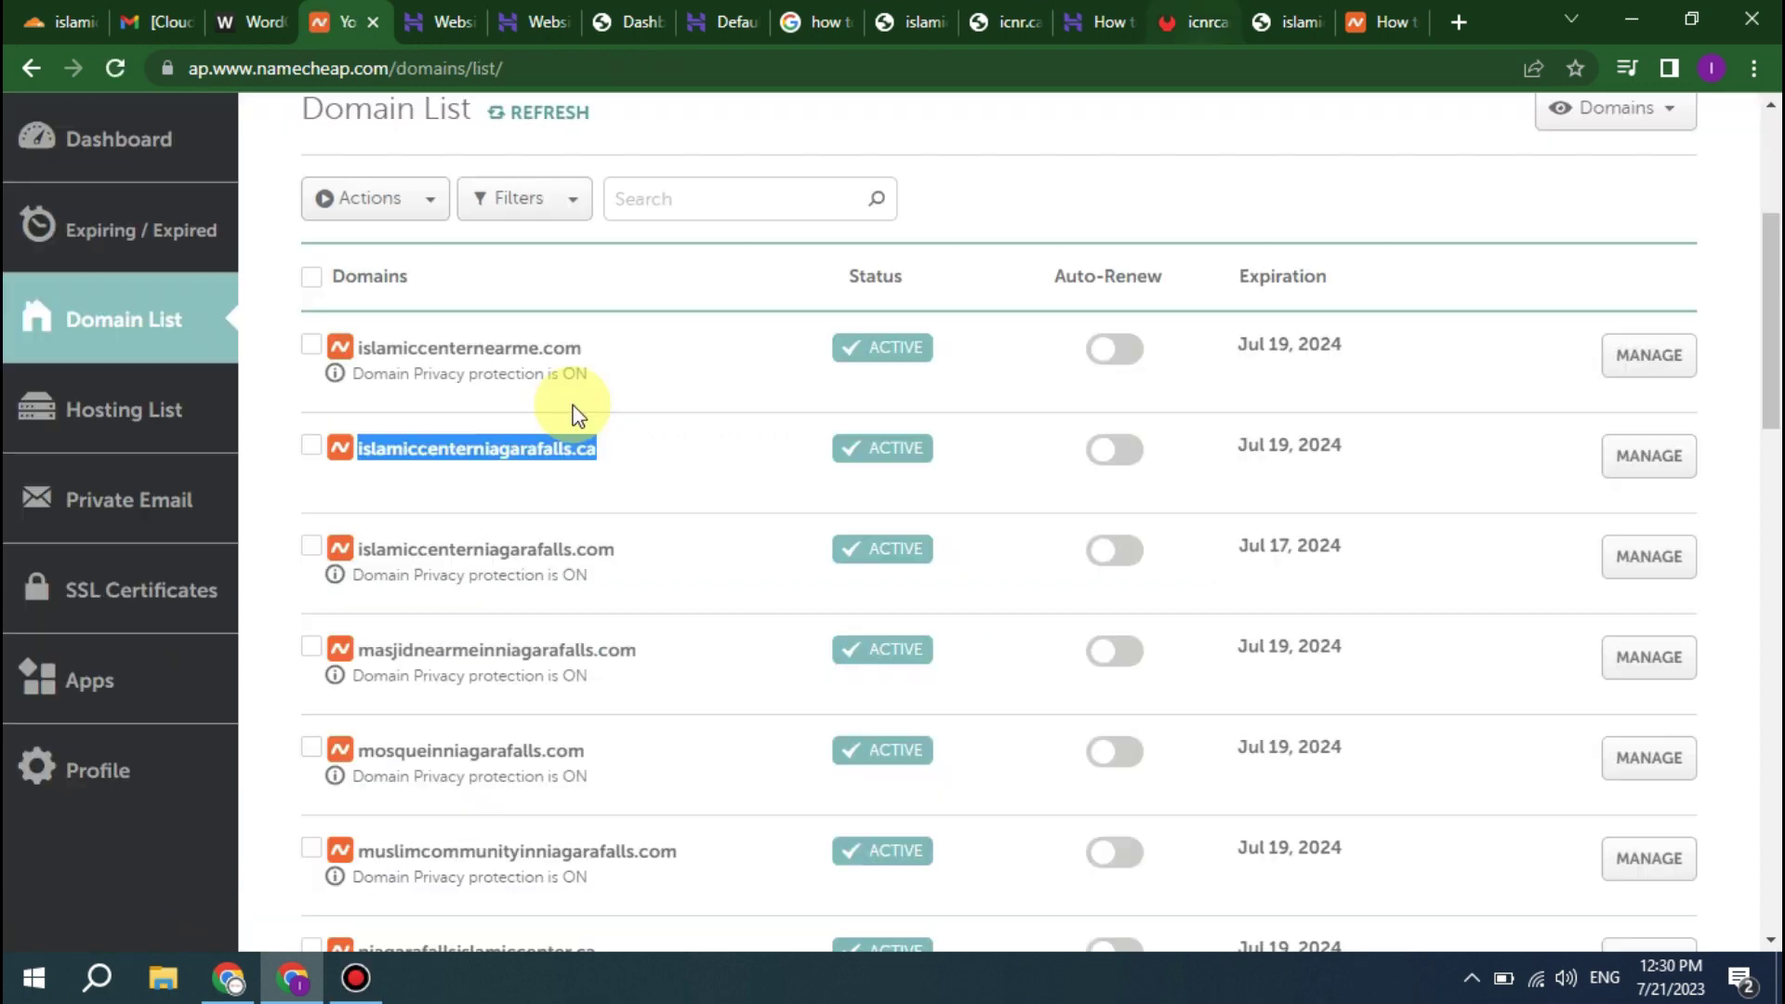
pyautogui.click(685, 452)
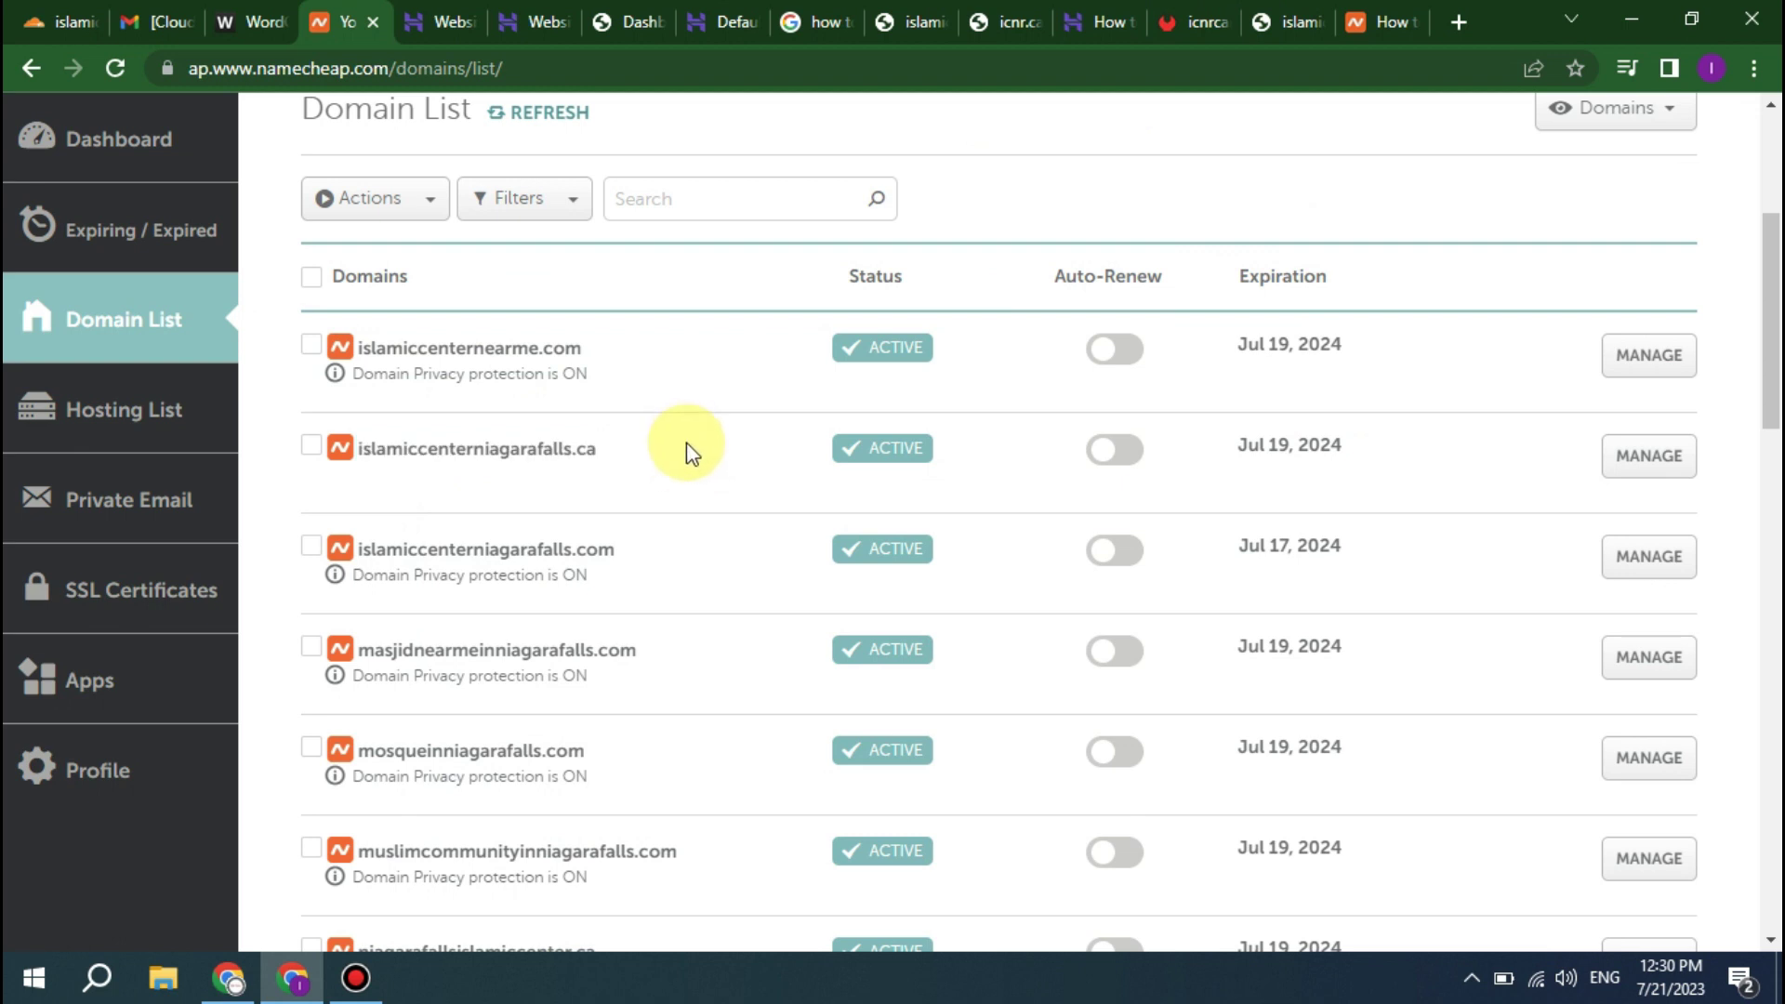
pyautogui.scroll(-2, 653, 470)
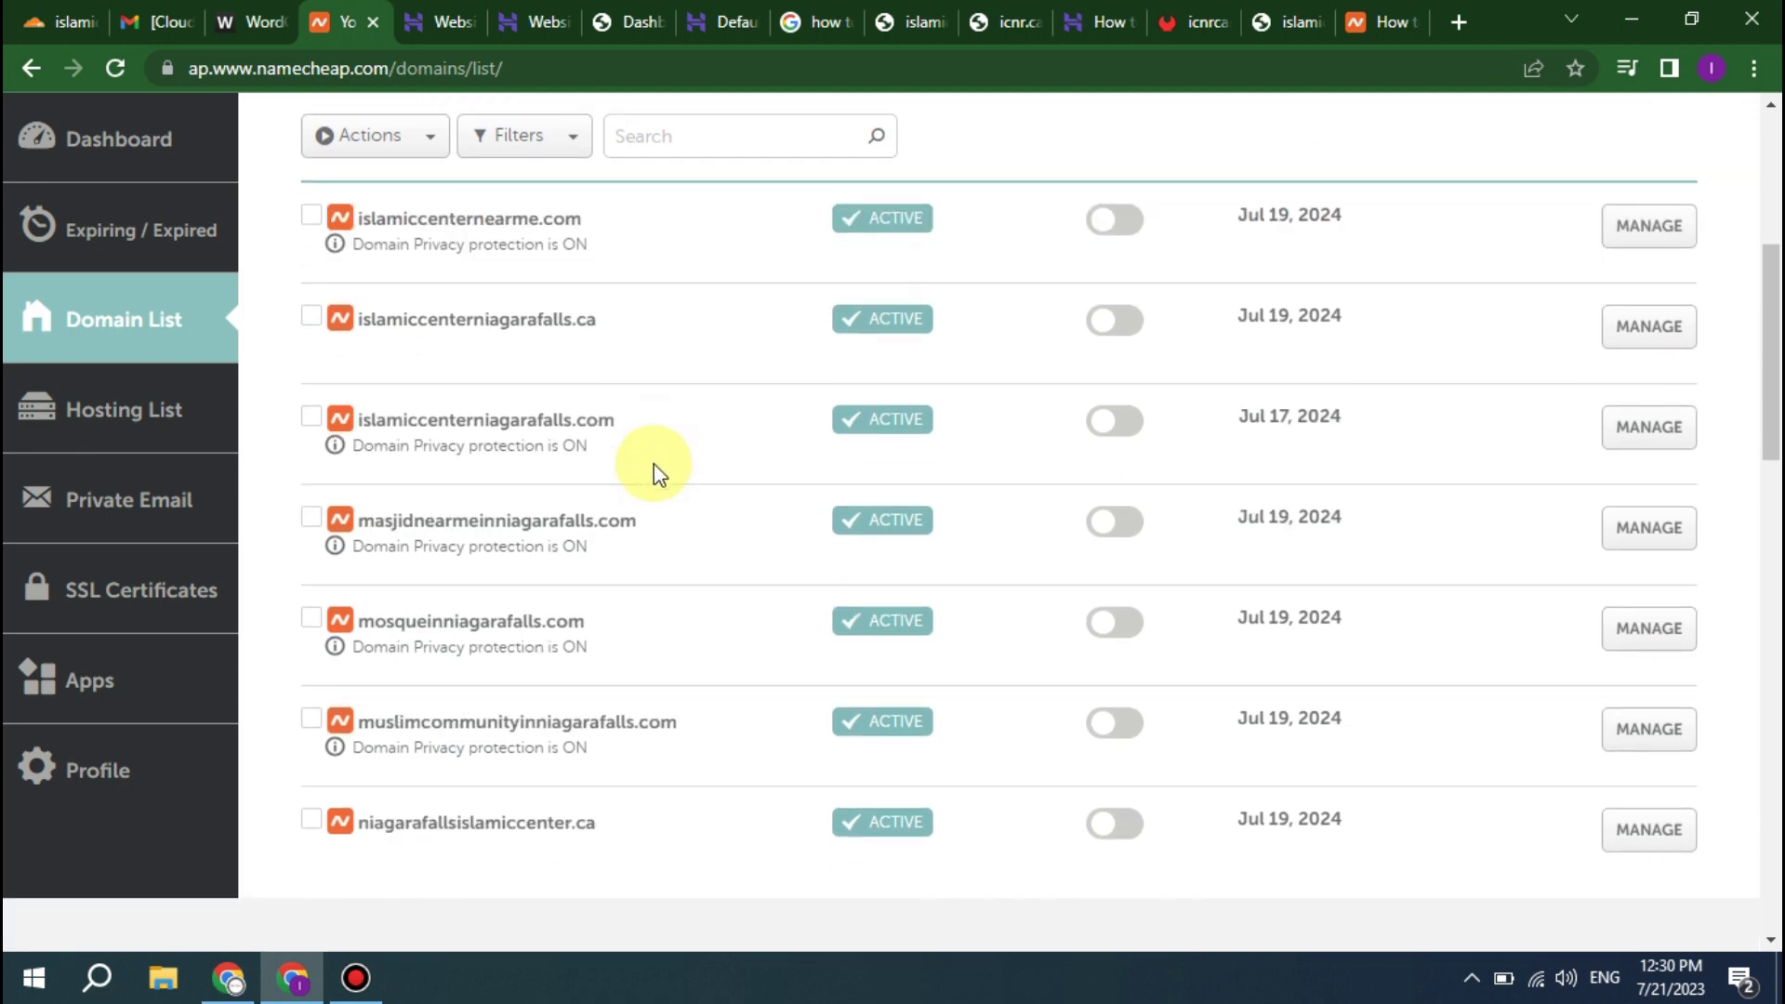
pyautogui.scroll(3, 657, 473)
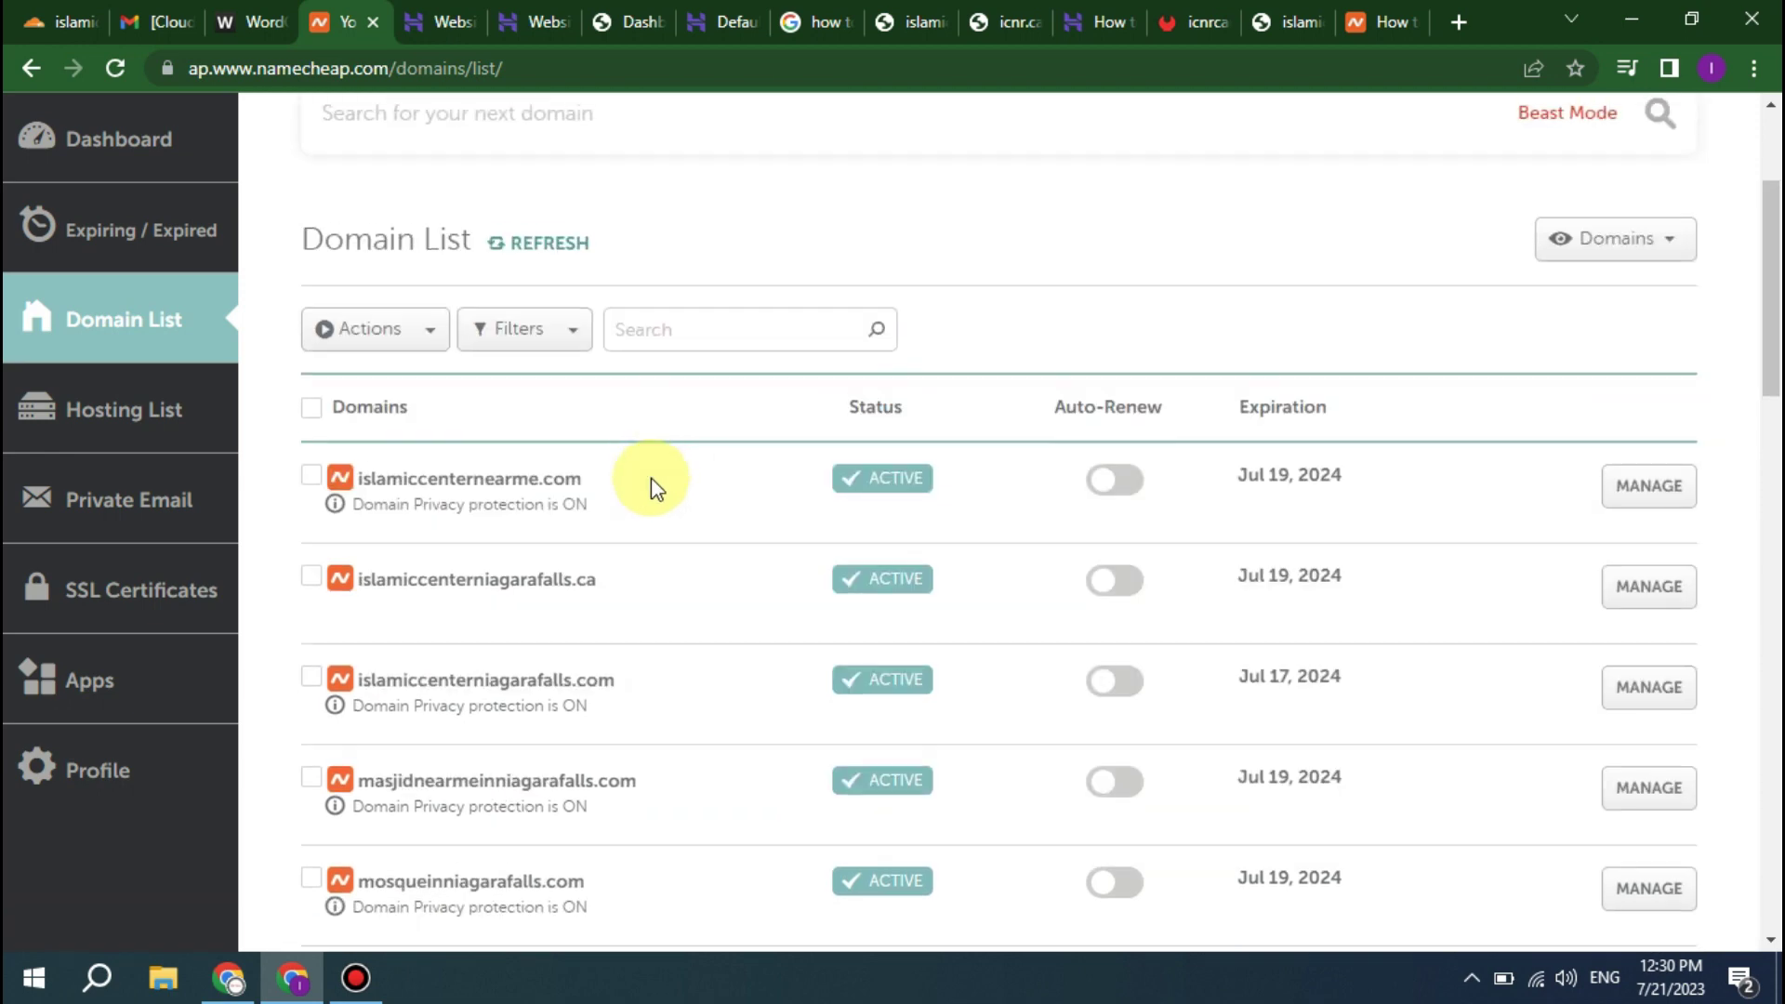
pyautogui.scroll(-2, 650, 482)
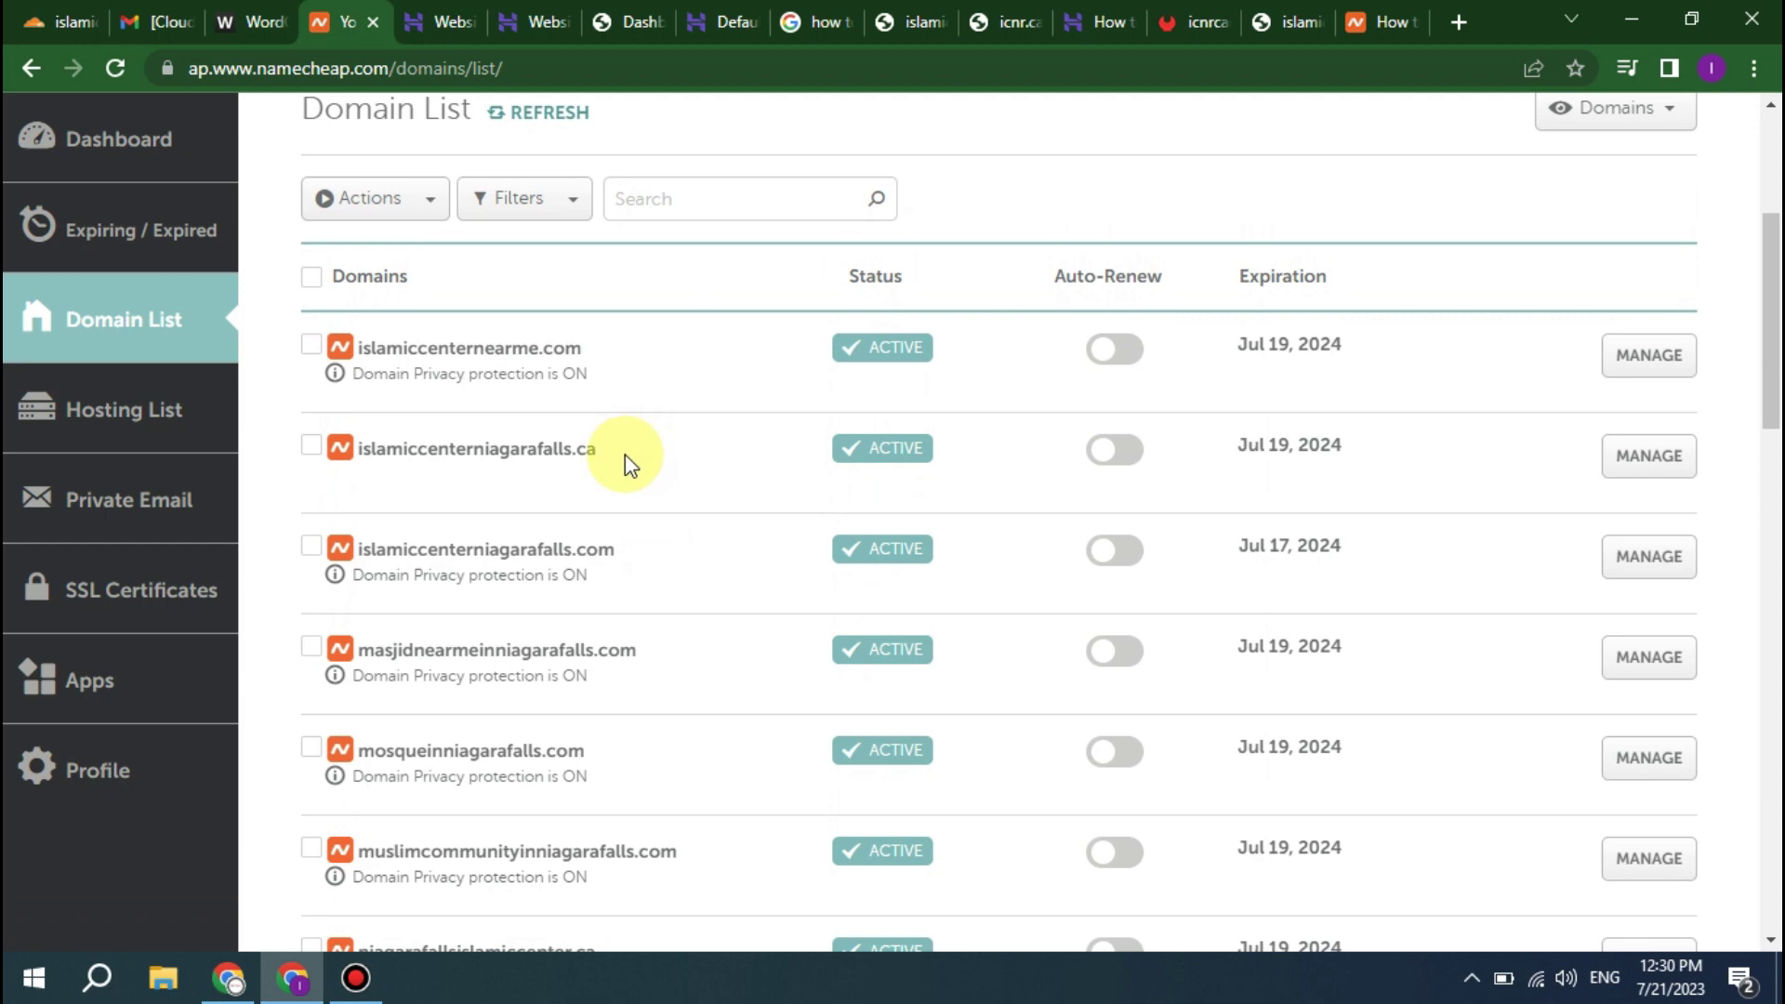
# - Copy the domain name islamiccenterniagarafalls.ca from the list and open that domain's management page at its redirect settings
pyautogui.moveTo(624, 455); pyautogui.dragTo(362, 465)
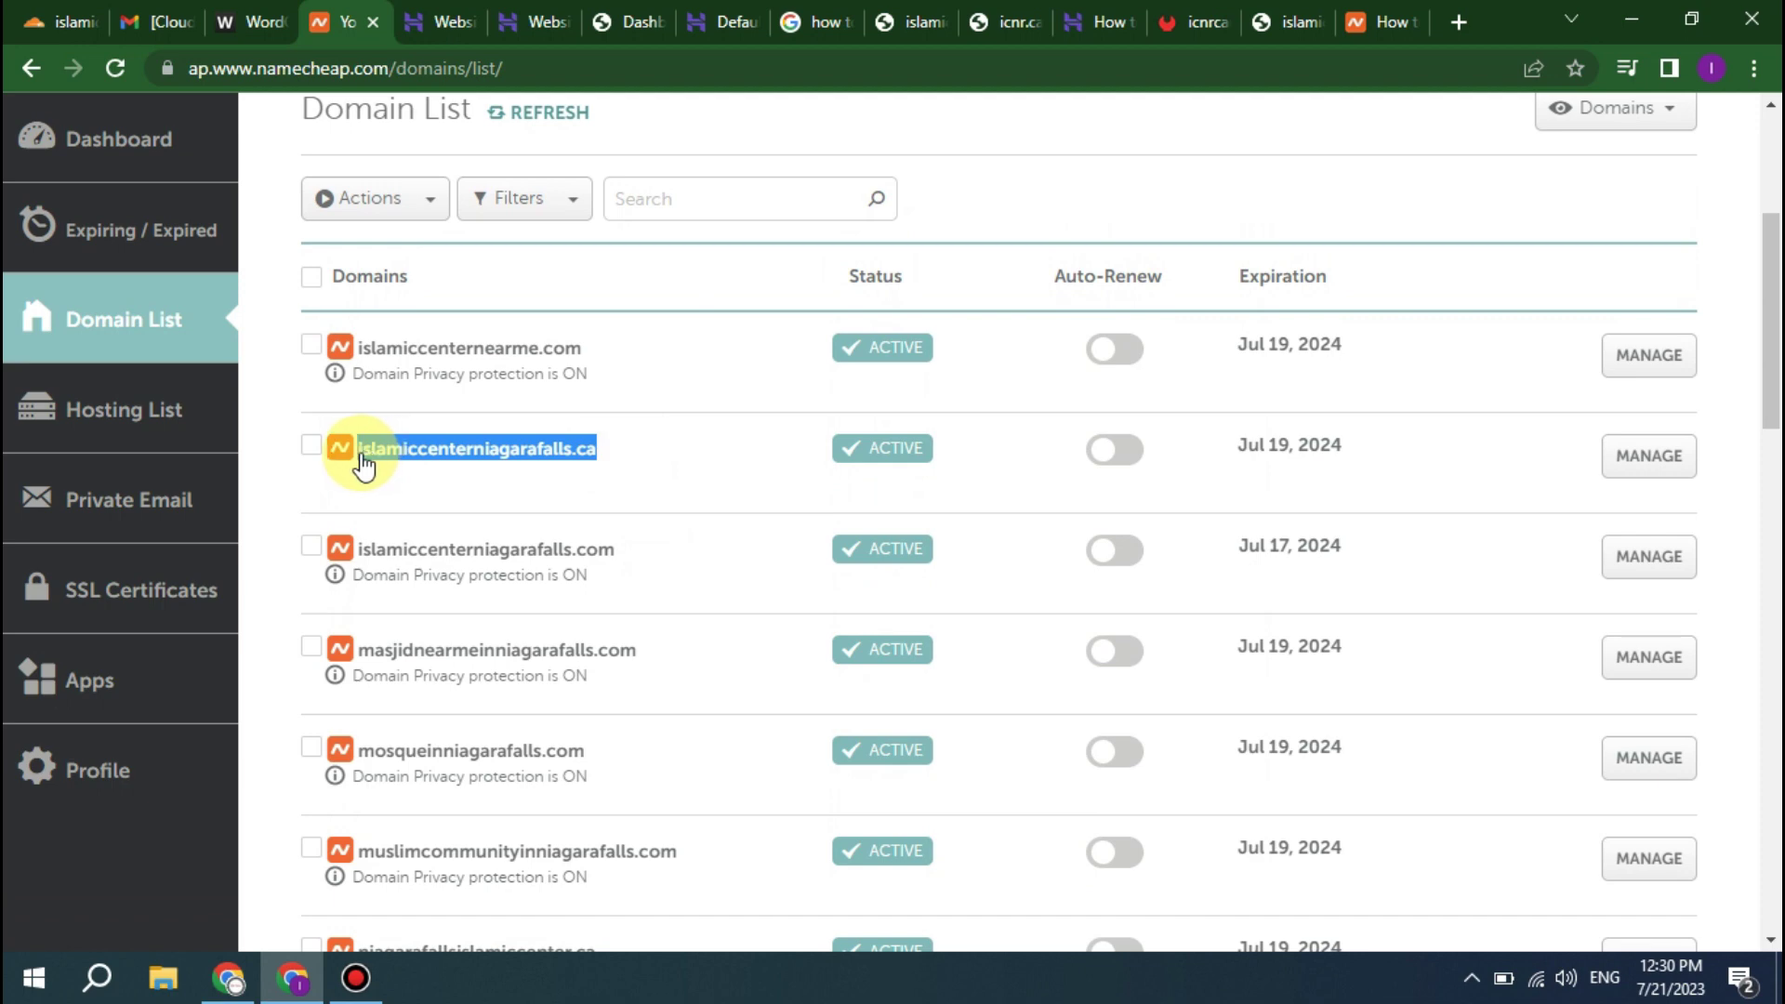
pyautogui.rightClick(383, 449)
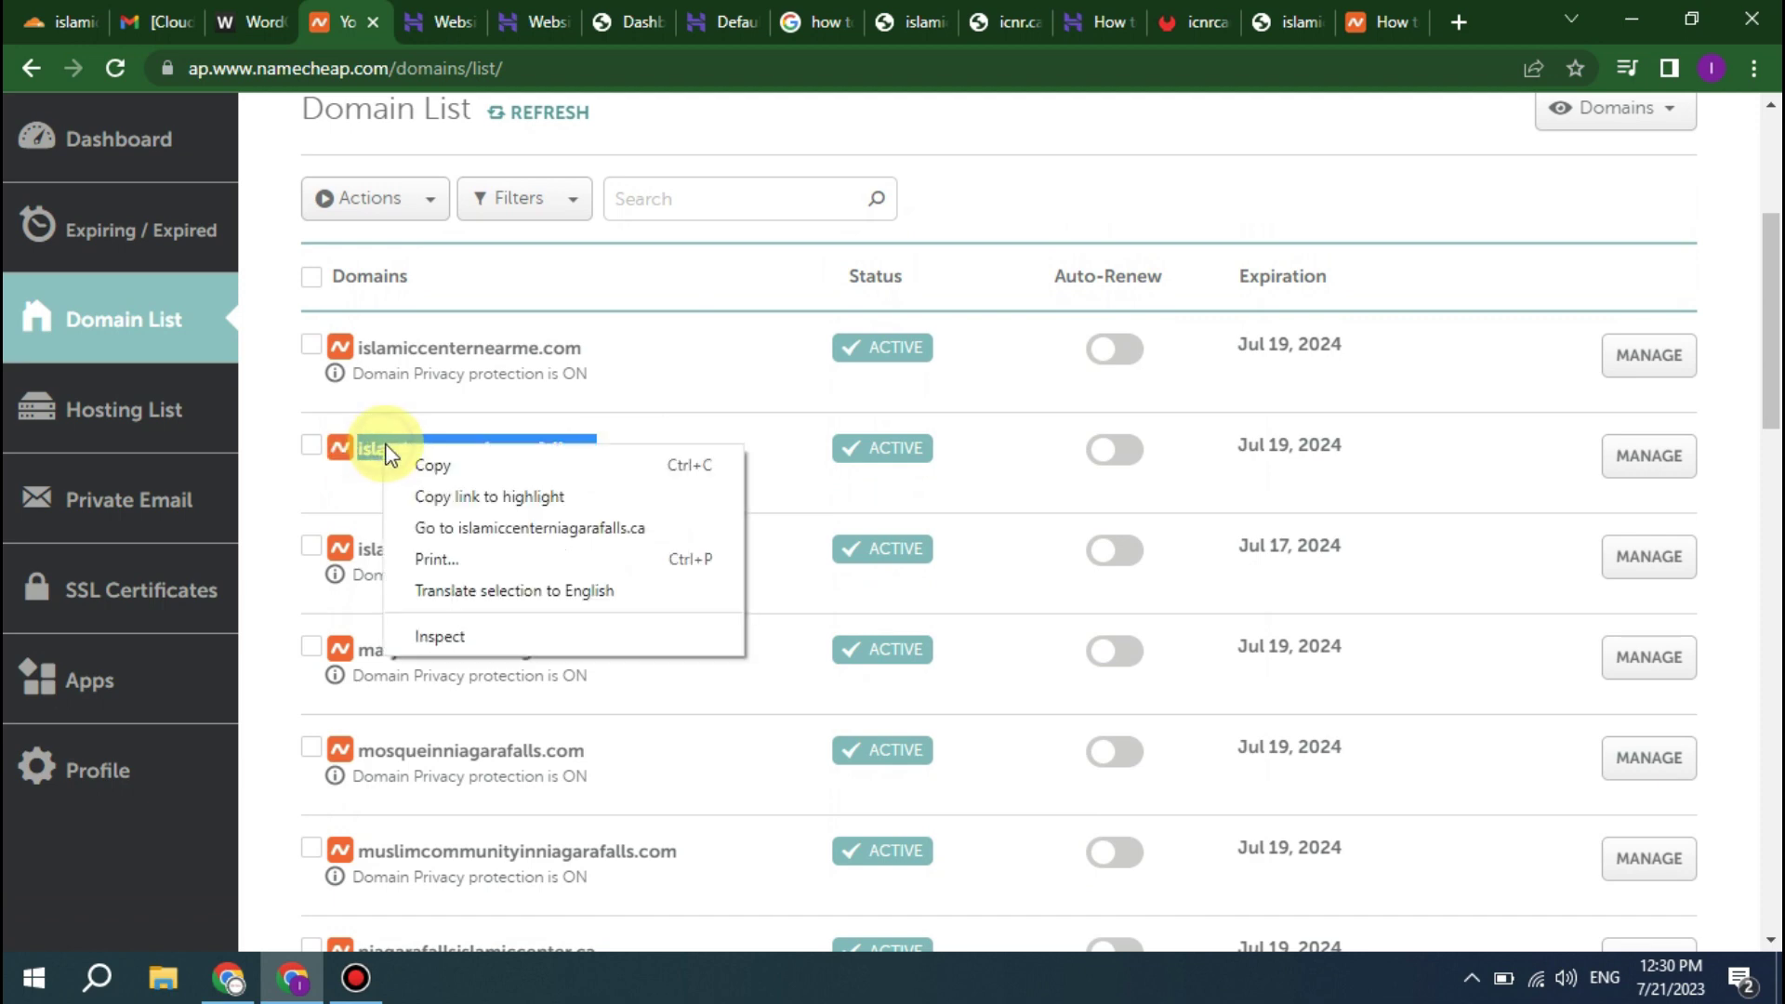
pyautogui.click(432, 464)
pyautogui.click(1655, 465)
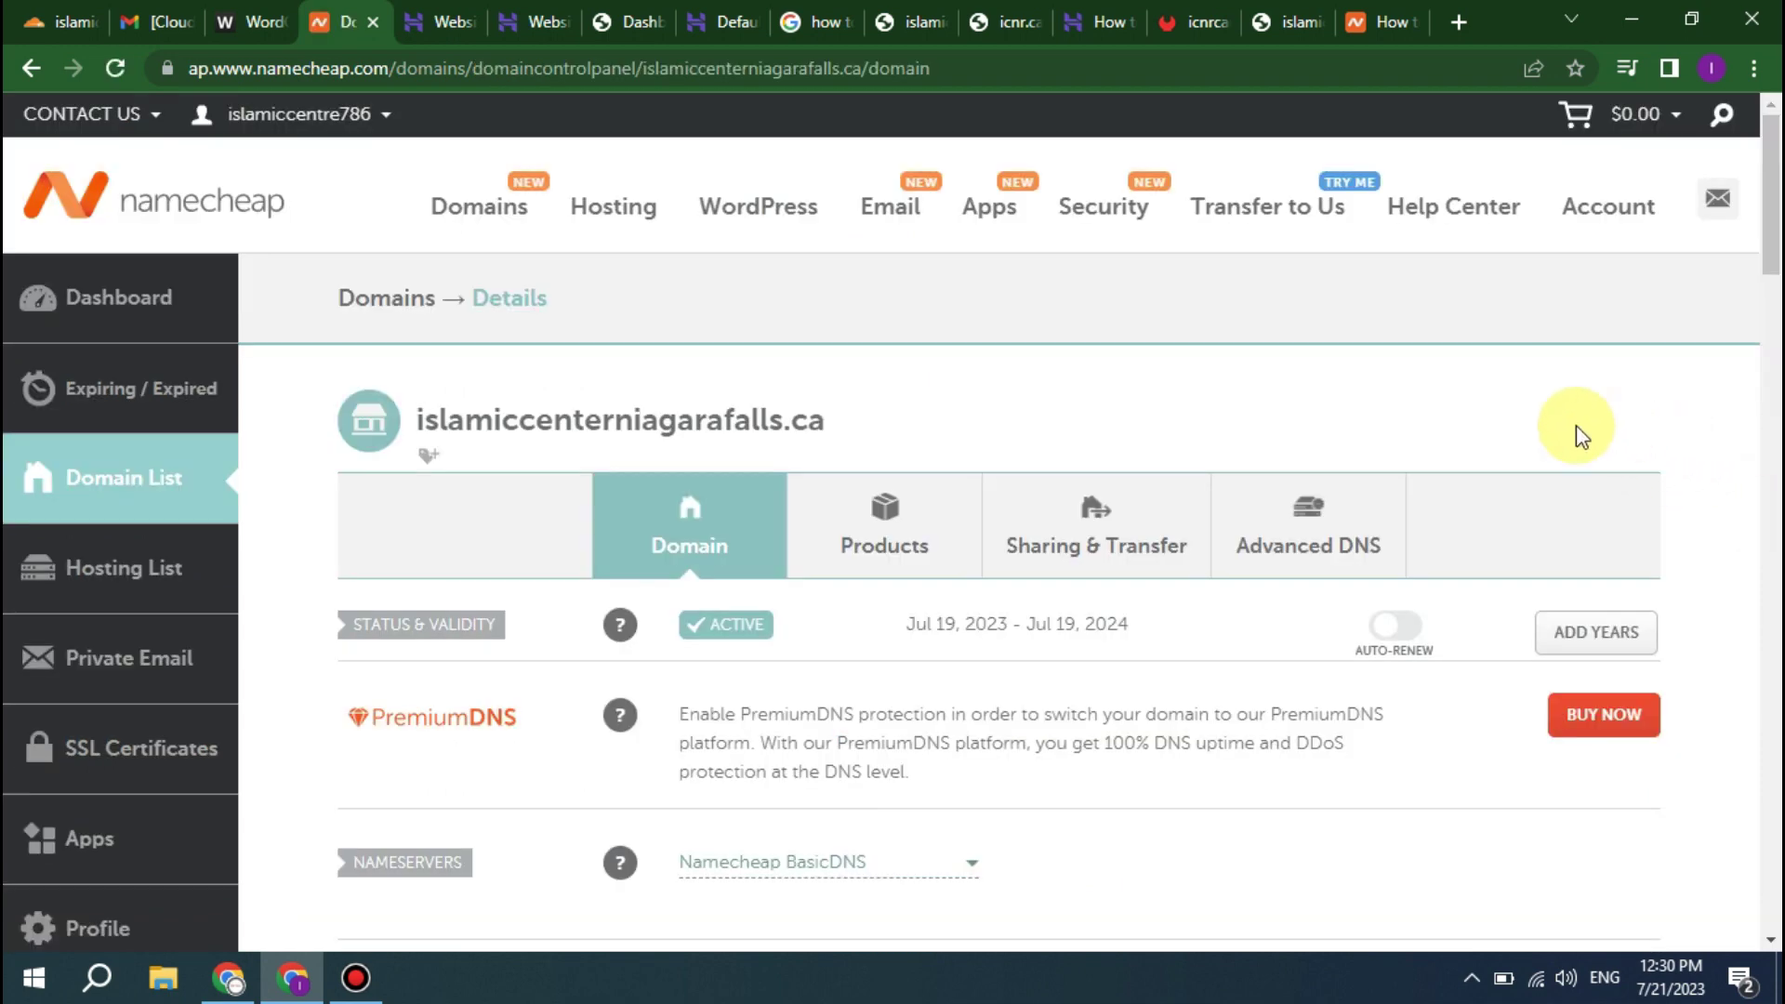
pyautogui.scroll(-1, 1576, 428)
pyautogui.scroll(-2, 1569, 432)
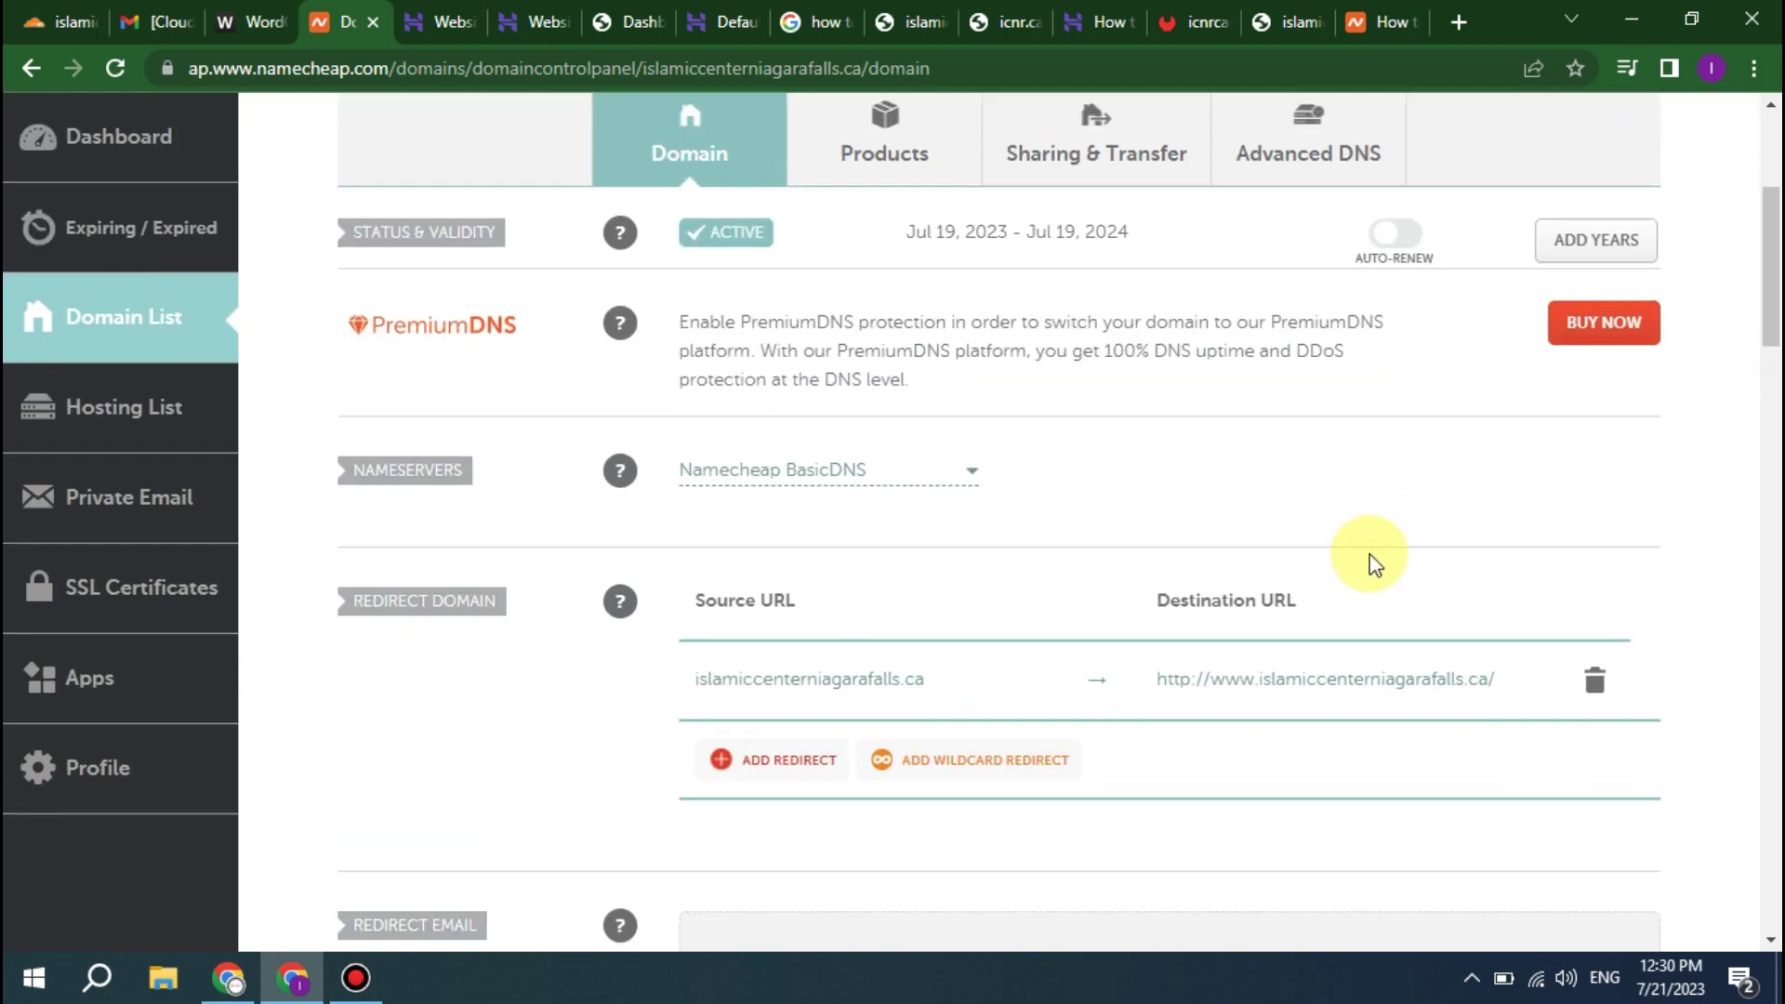
# - Delete the existing redirect of islamiccenterniagarafalls.ca and start a new, empty domain redirect
pyautogui.click(1592, 688)
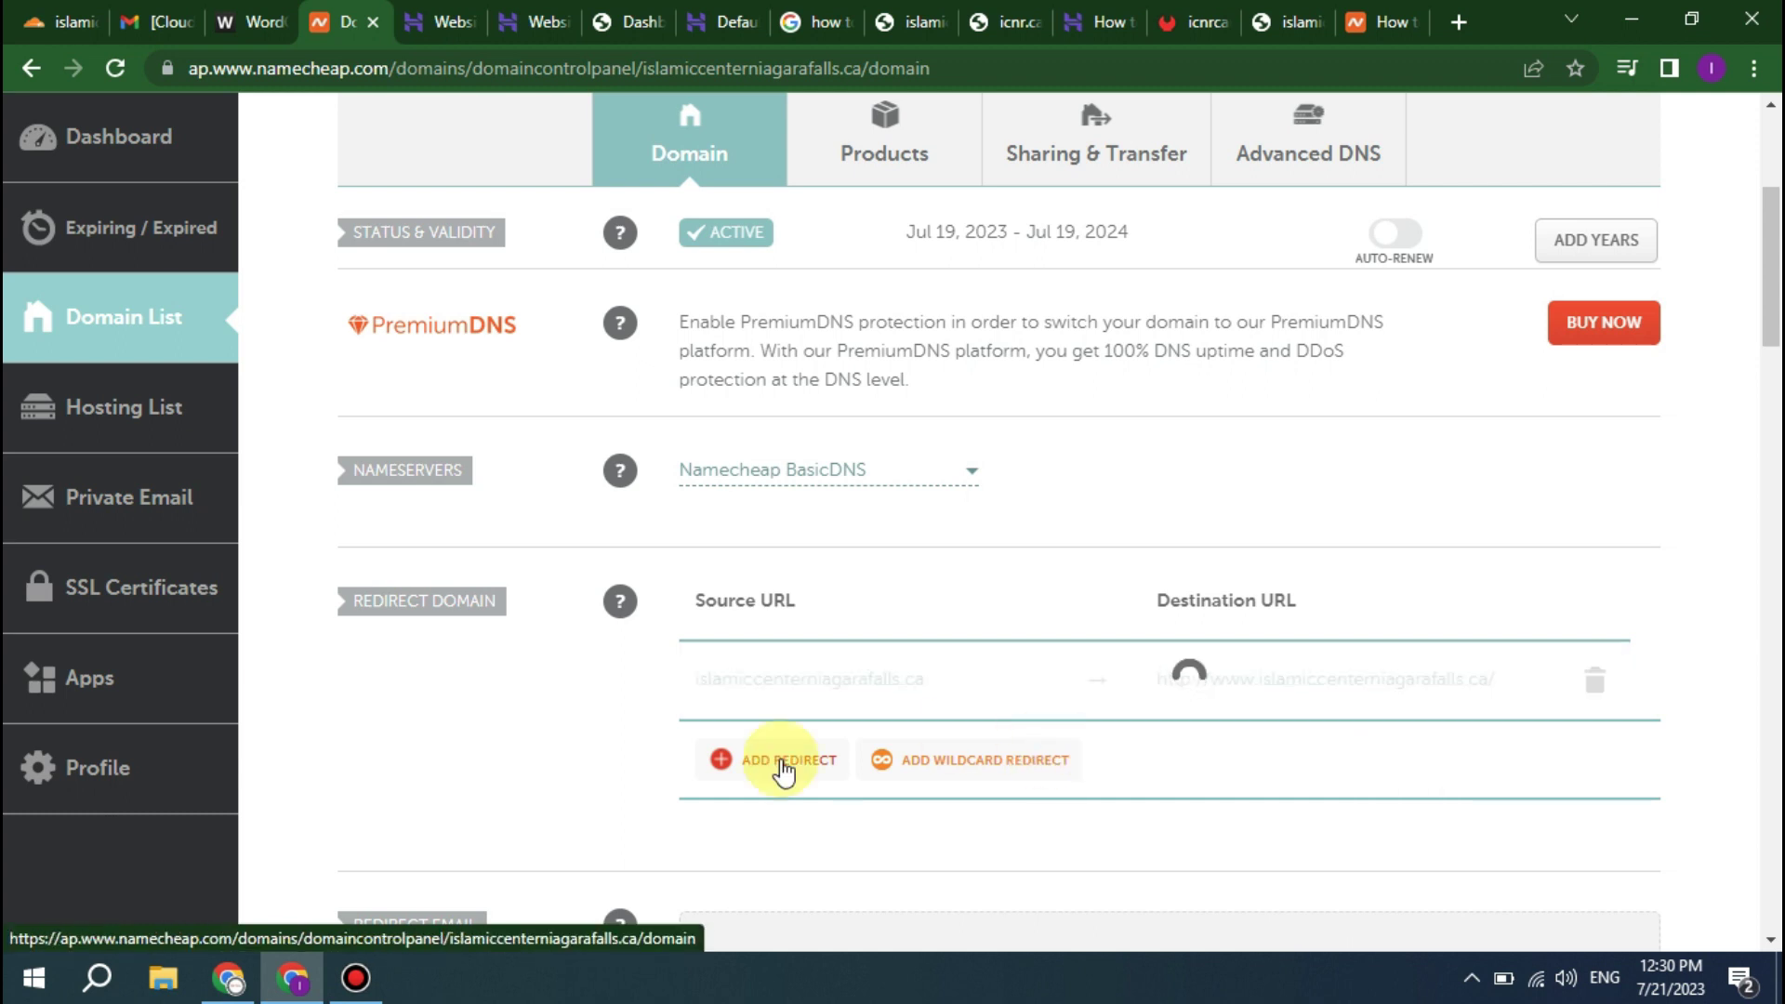
pyautogui.click(770, 686)
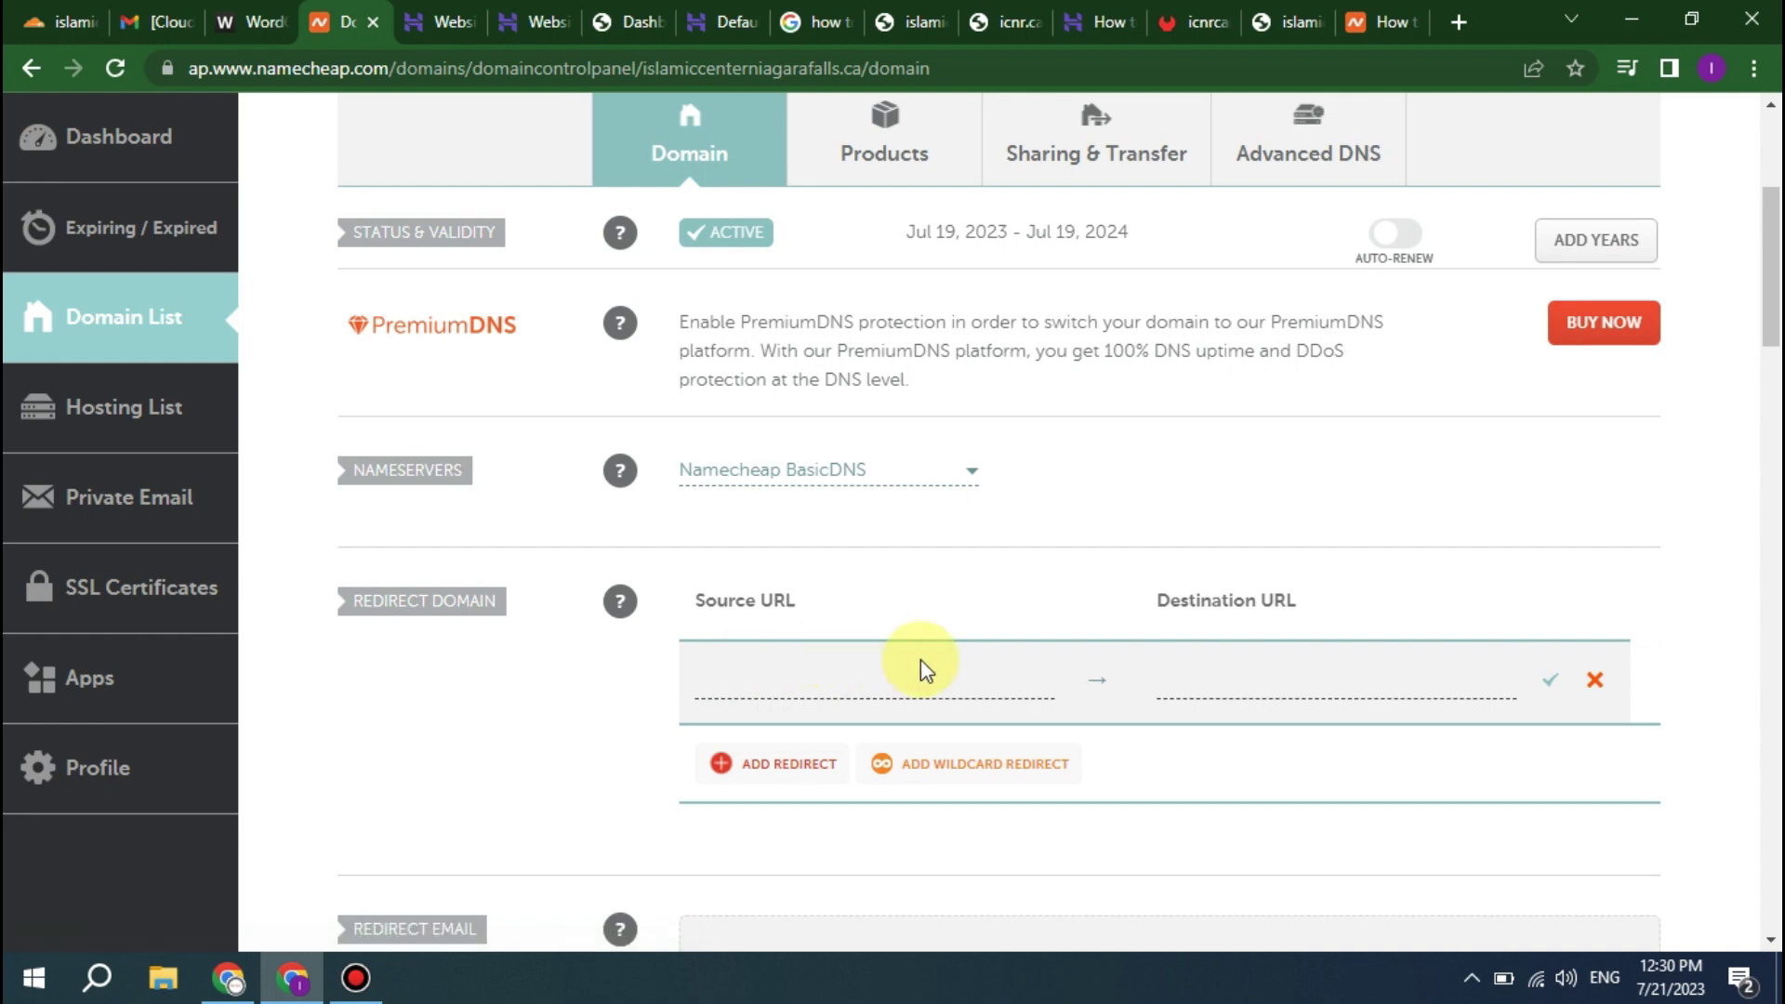
pyautogui.scroll(-1, 1168, 569)
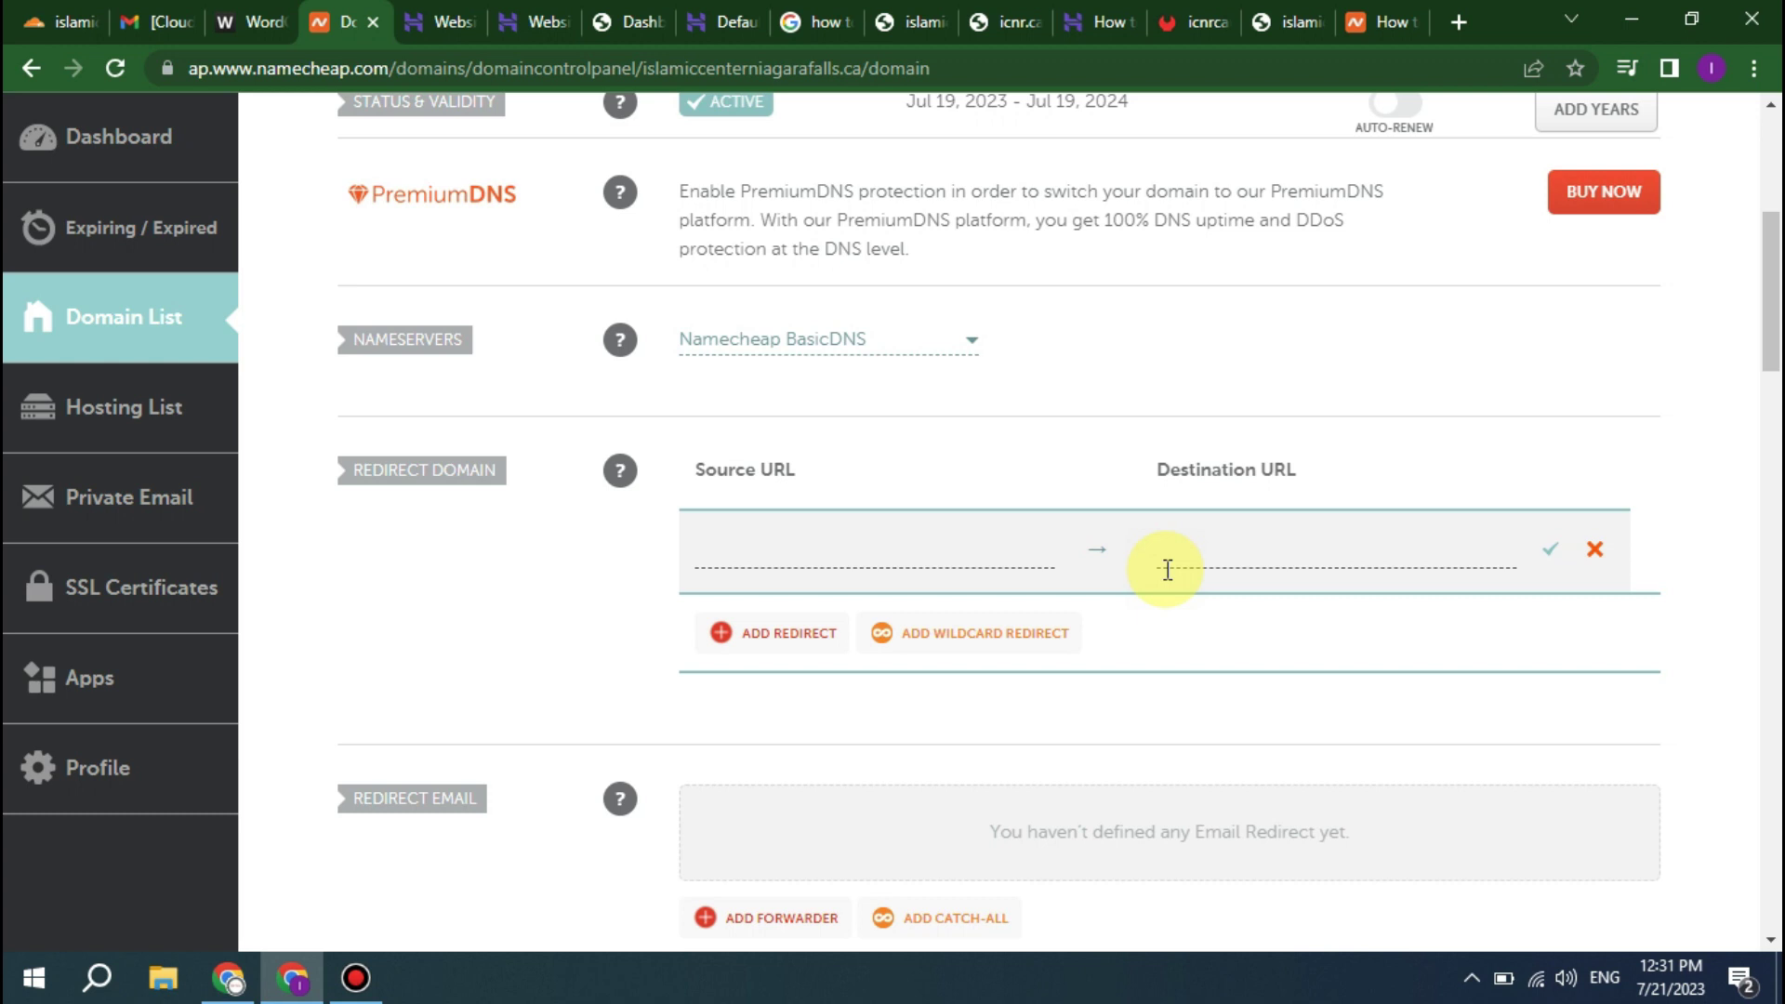
pyautogui.click(1168, 569)
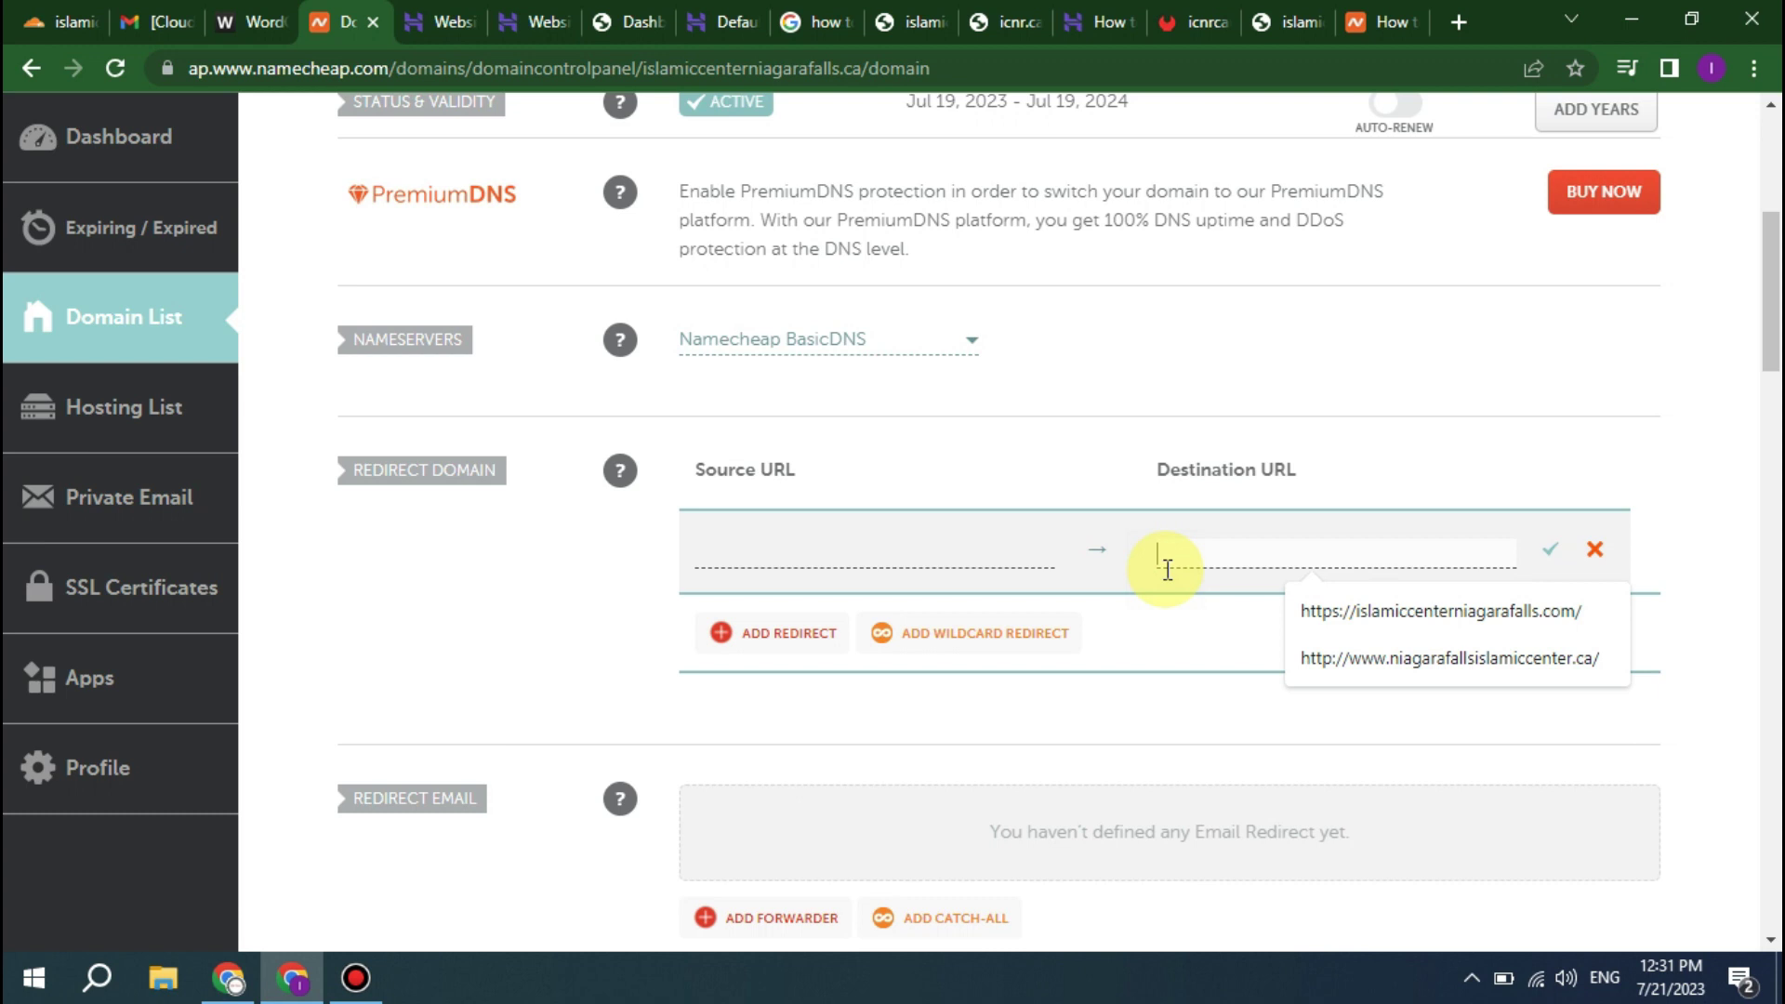
pyautogui.press('Down')
pyautogui.press('Return')
# - Copy islamiccenterniagarafalls.ca from the page heading into the redirect's source URL and save the redirect
pyautogui.click(818, 554)
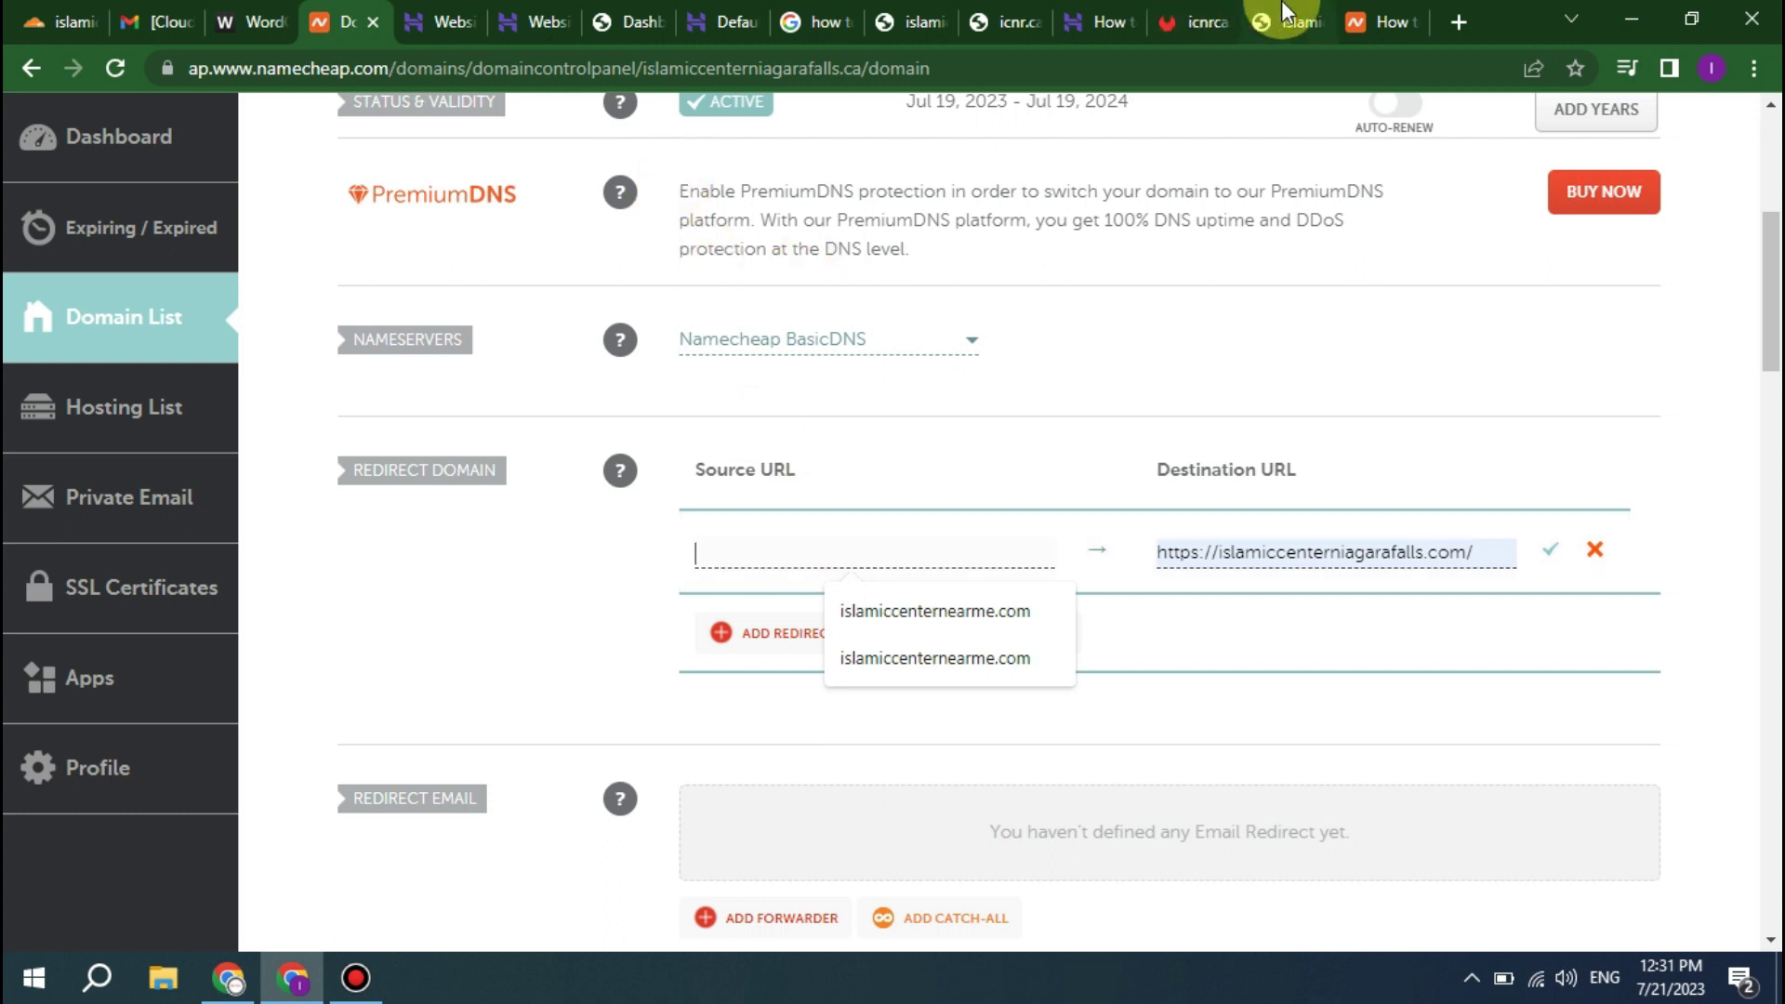
pyautogui.scroll(3, 827, 319)
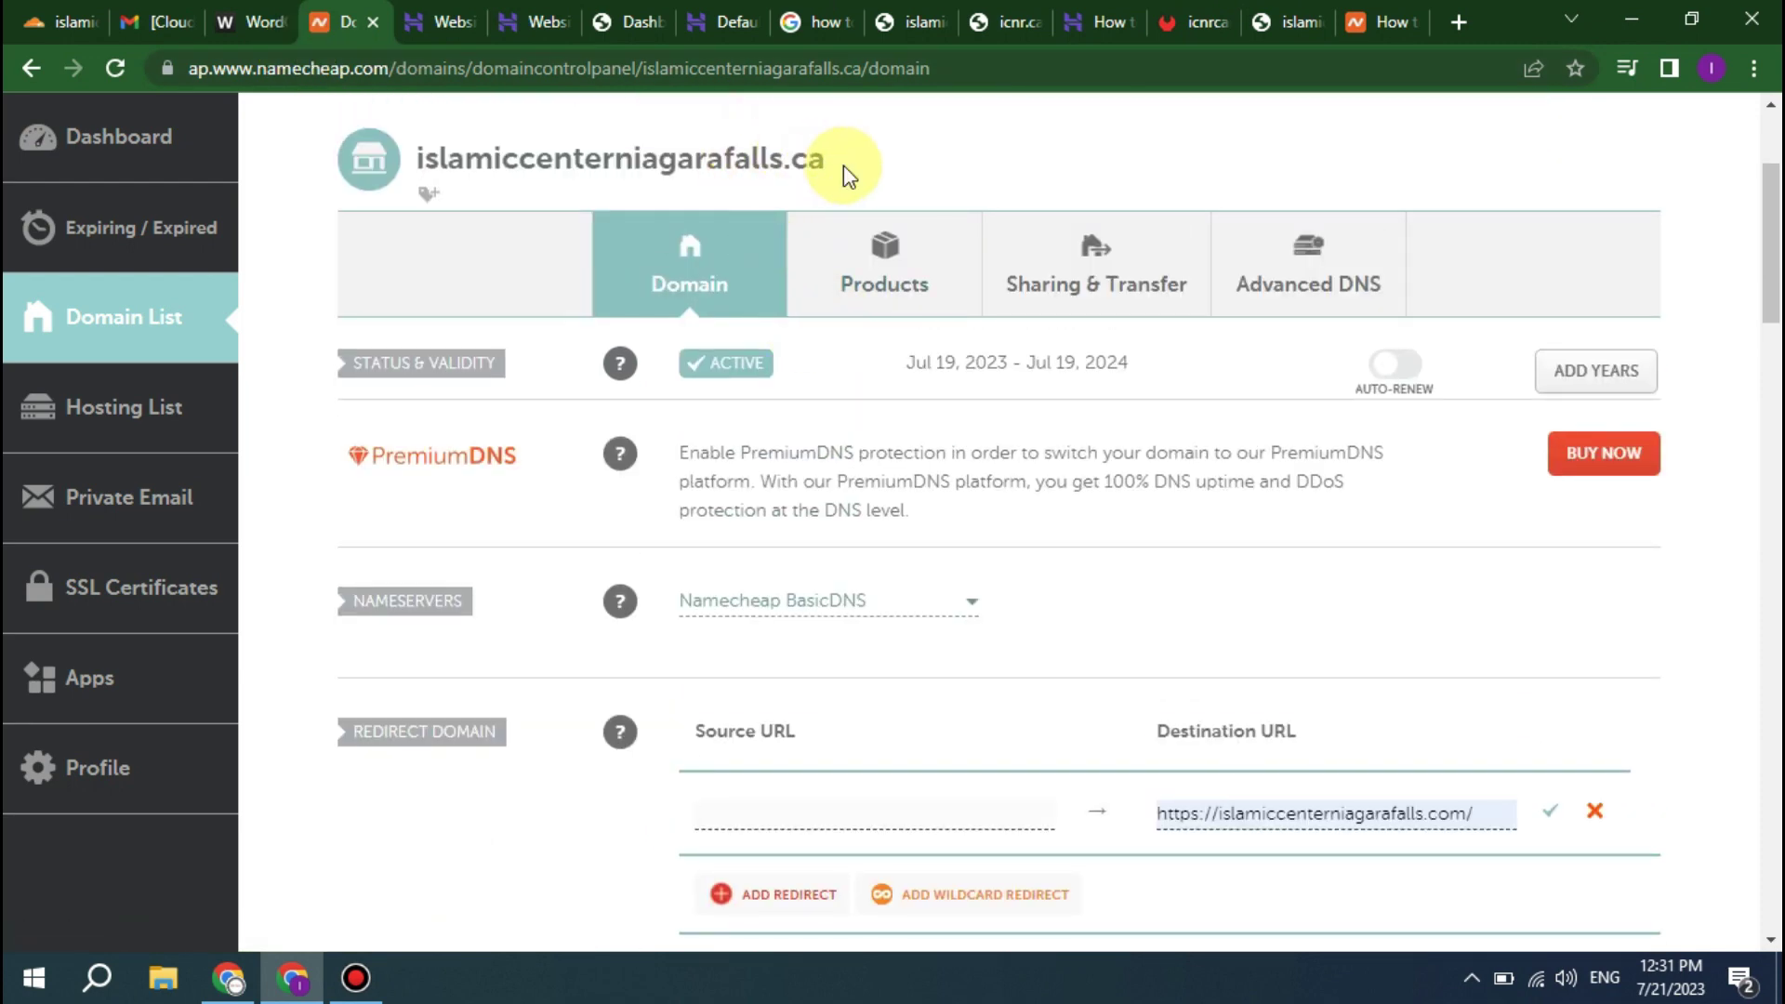
pyautogui.moveTo(850, 176); pyautogui.dragTo(414, 170)
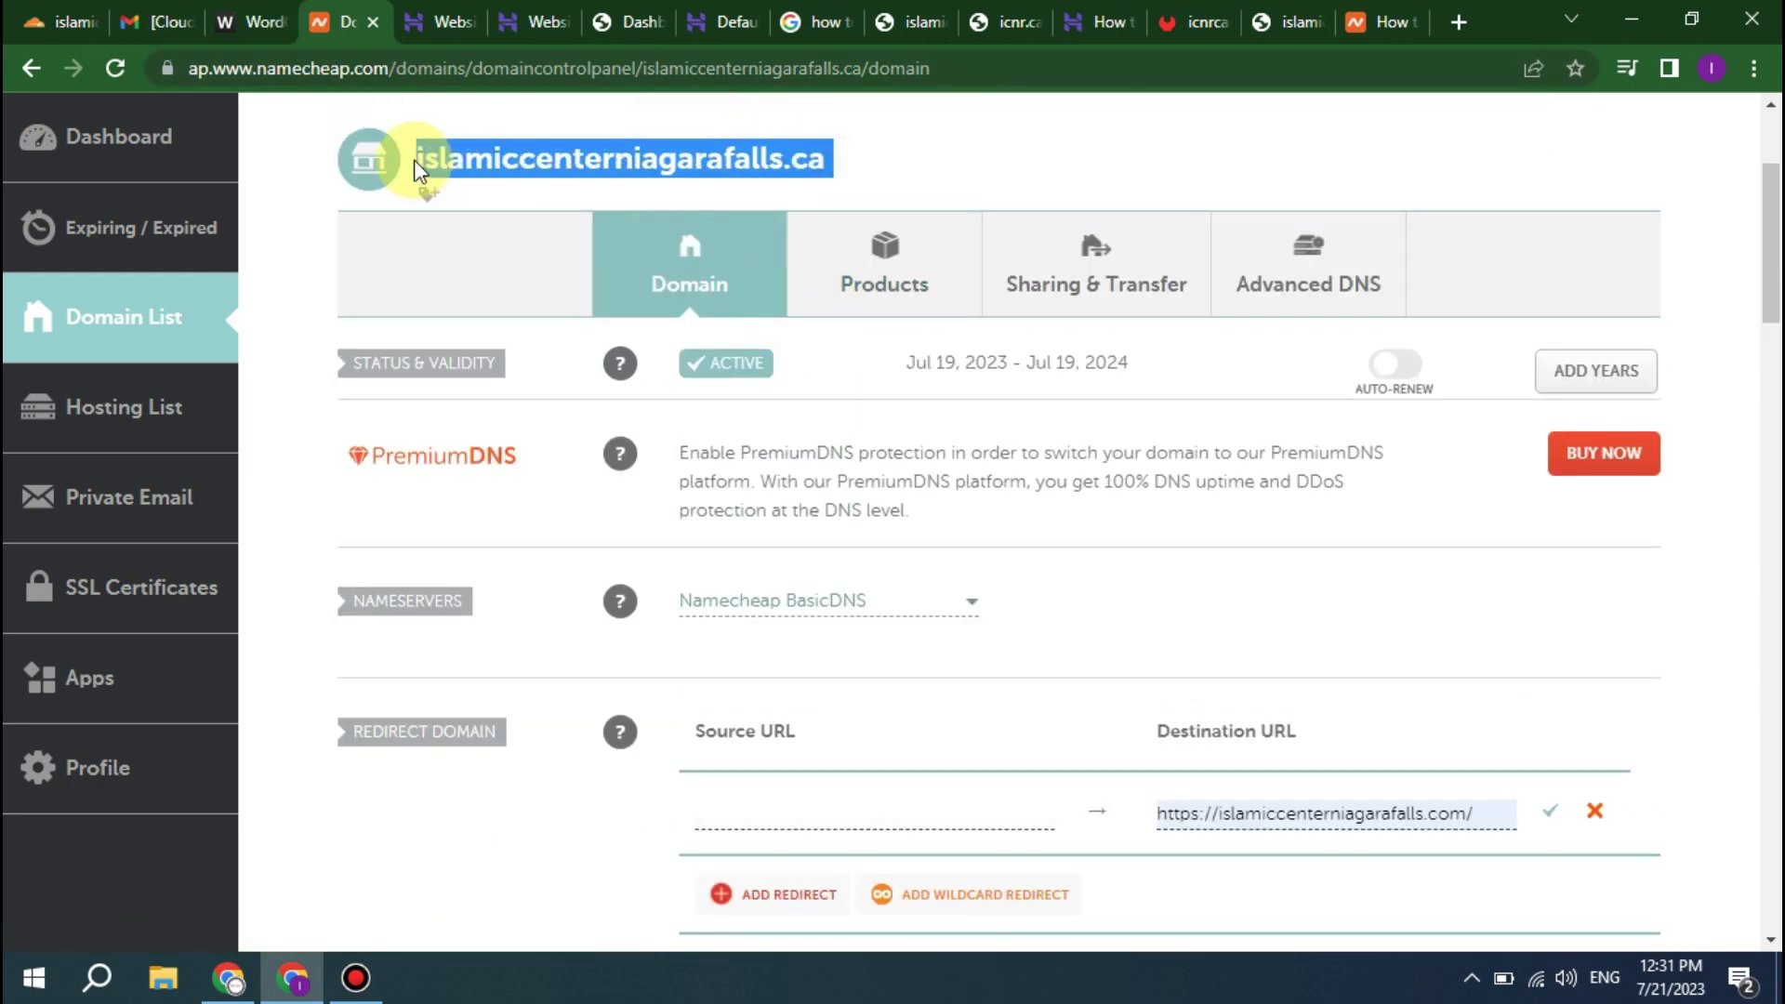
pyautogui.hotkey('ctrl', 'c')
pyautogui.scroll(-1, 819, 577)
pyautogui.click(836, 683)
pyautogui.hotkey('ctrl', 'v')
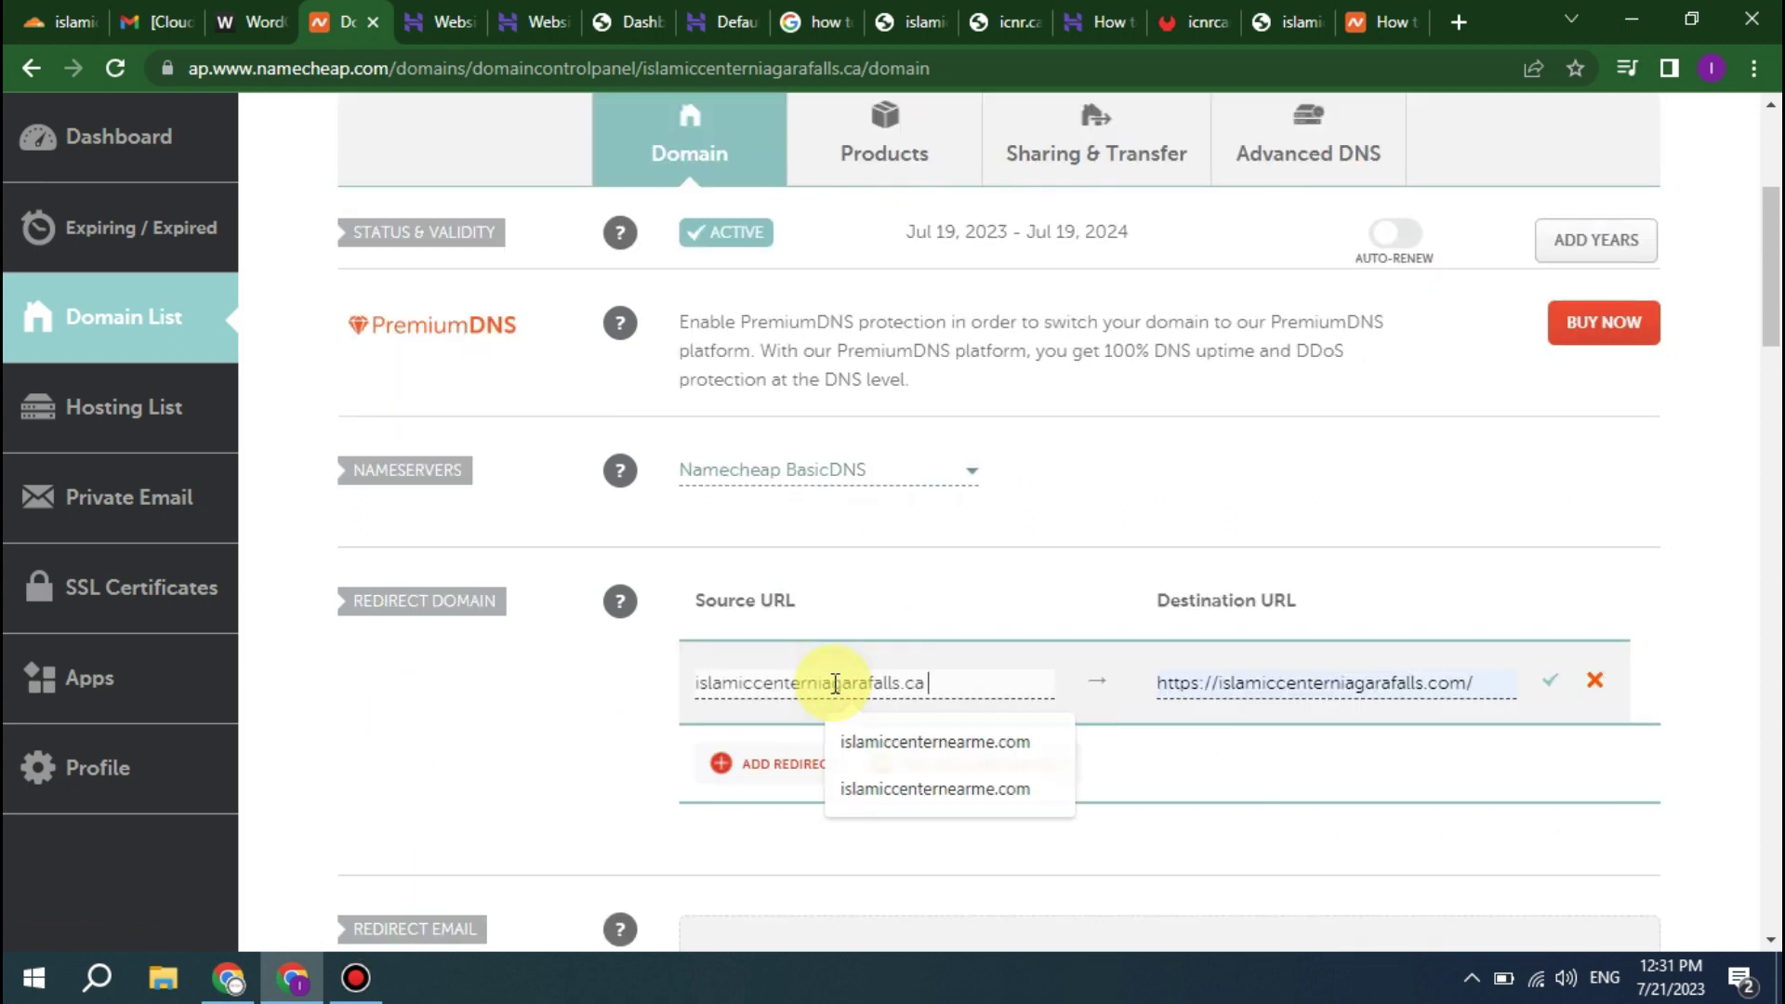
pyautogui.press('Escape')
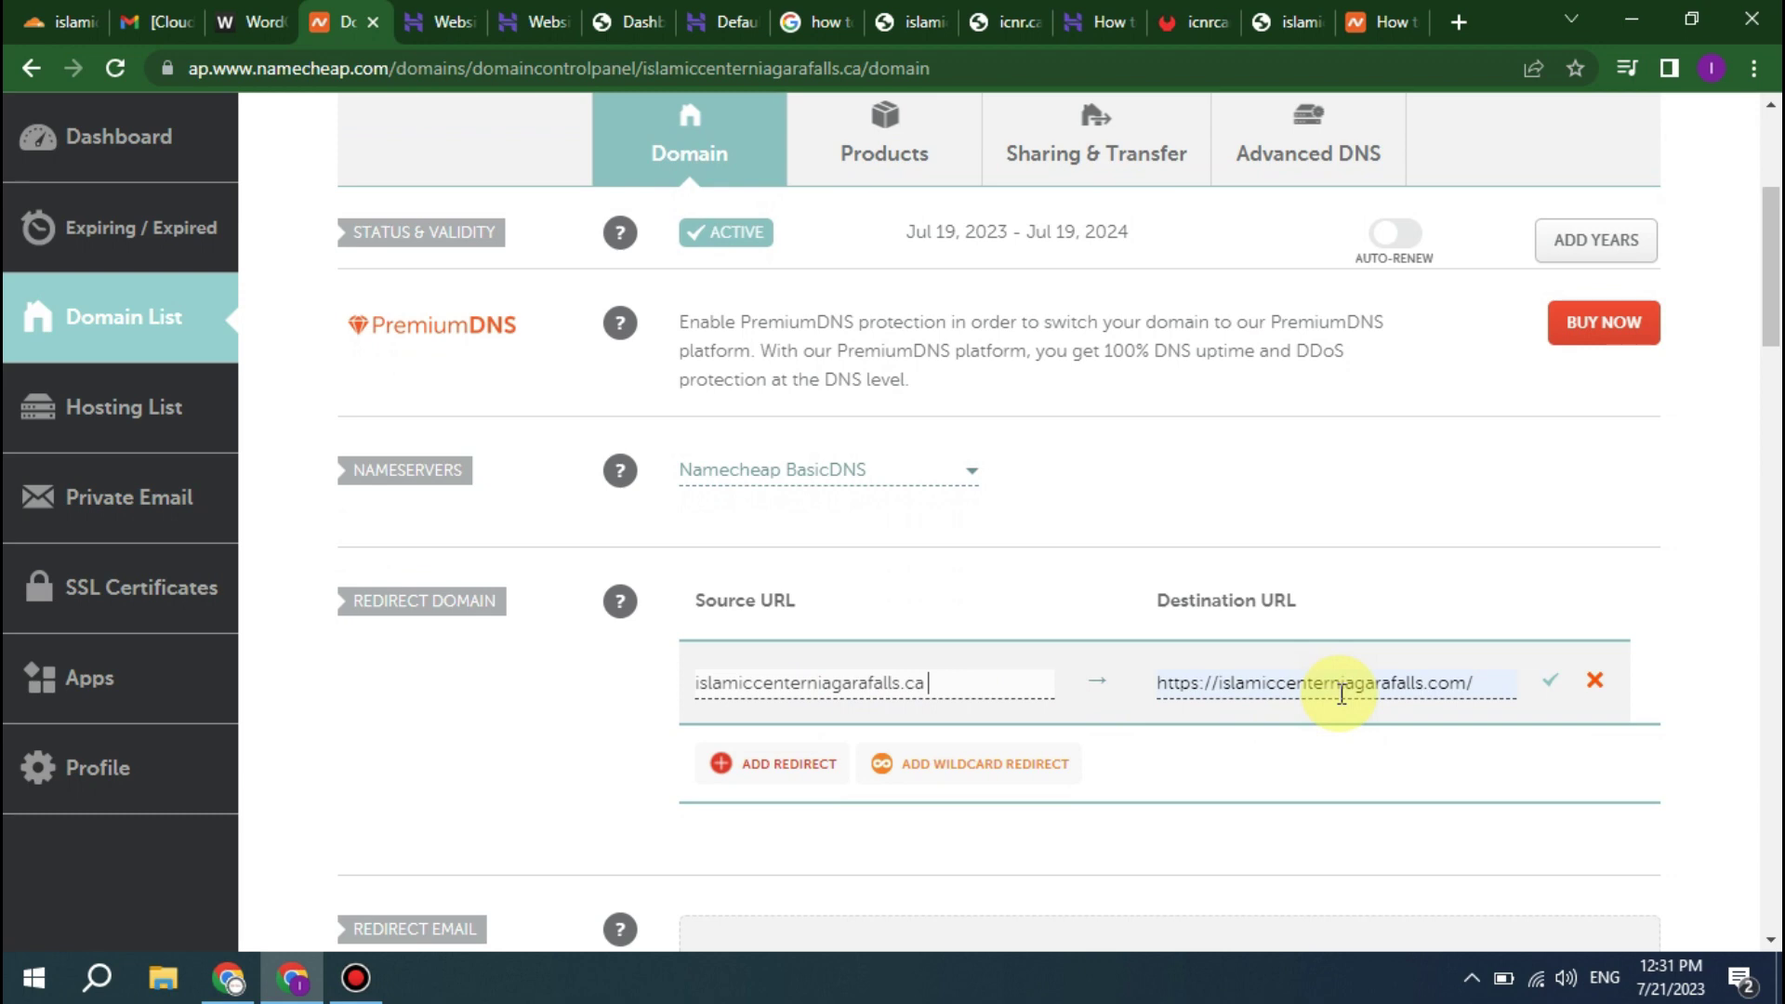
pyautogui.click(1548, 689)
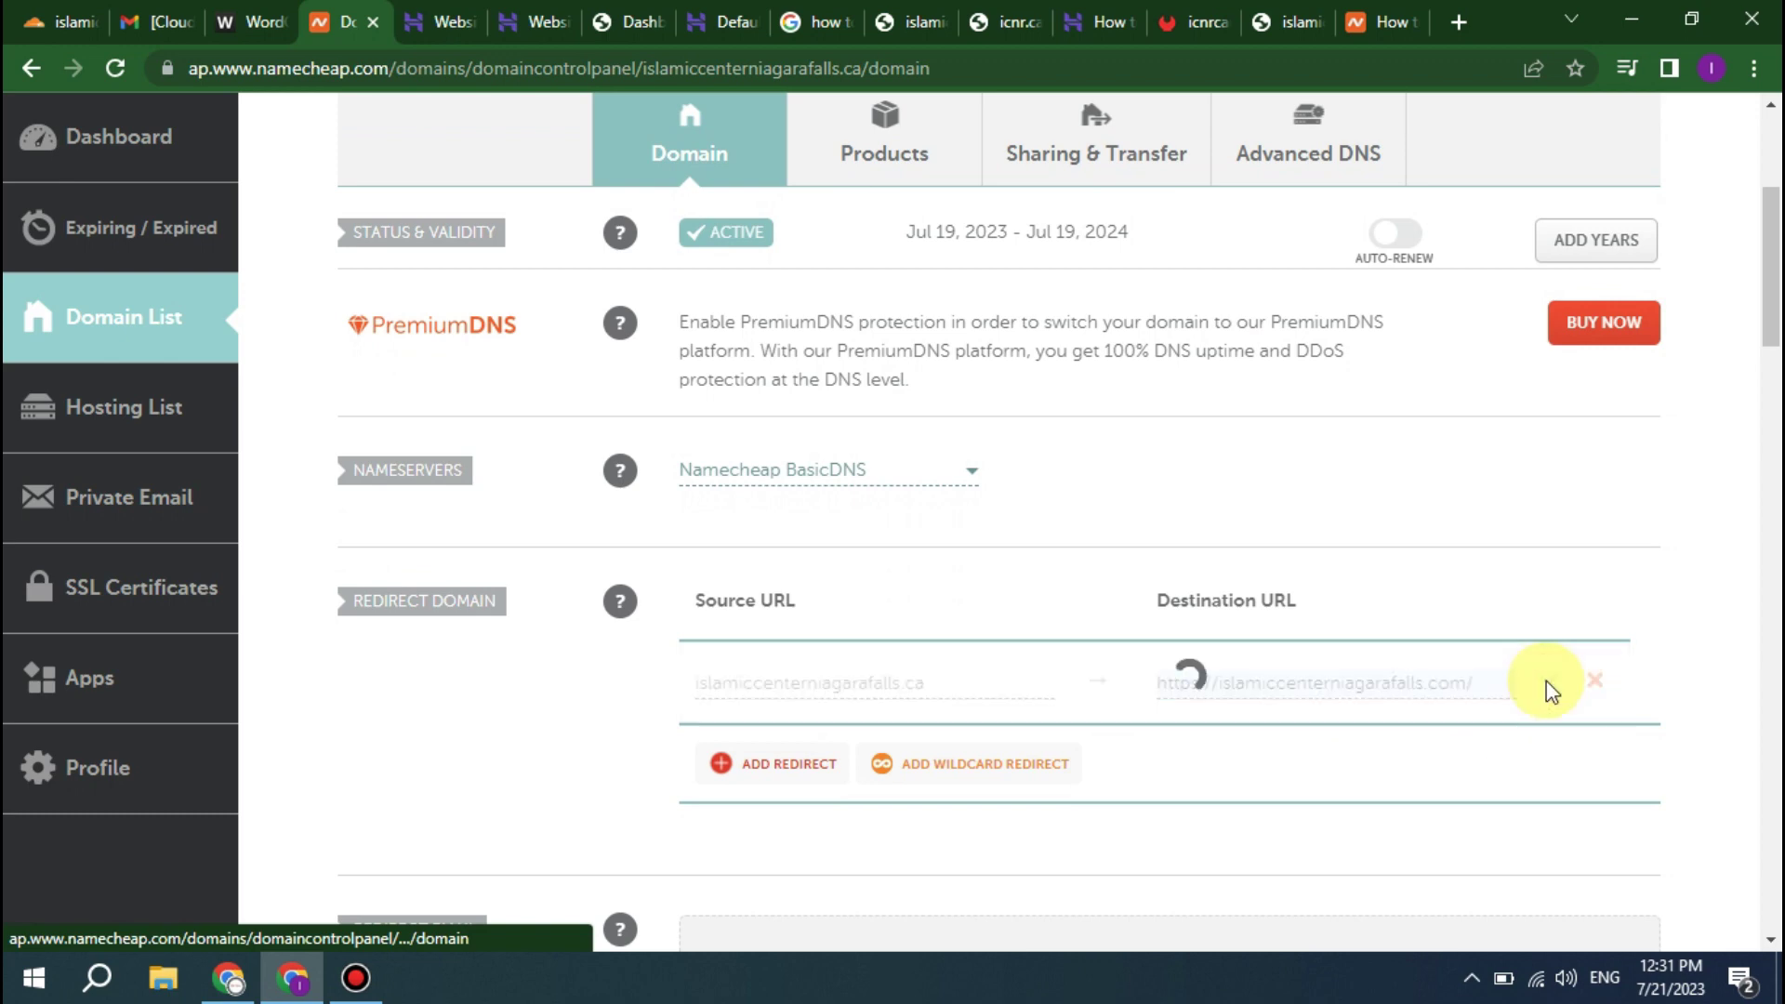
pyautogui.click(736, 762)
pyautogui.click(736, 768)
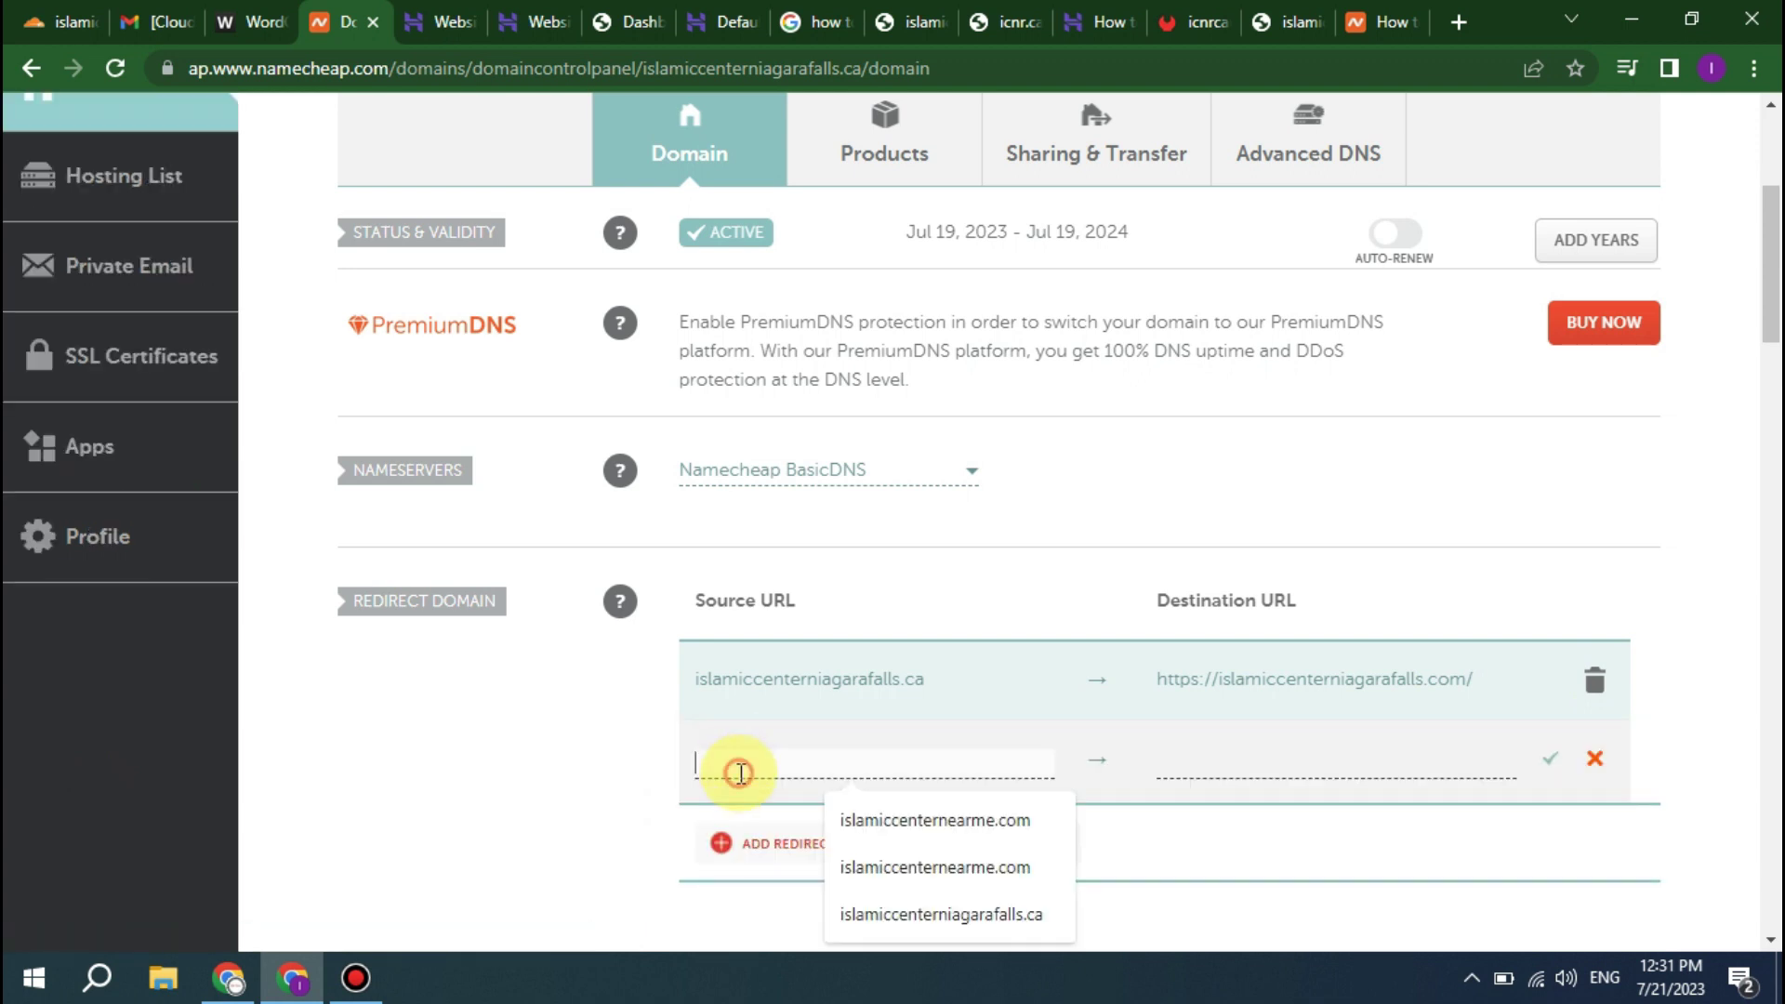
pyautogui.write('www.')
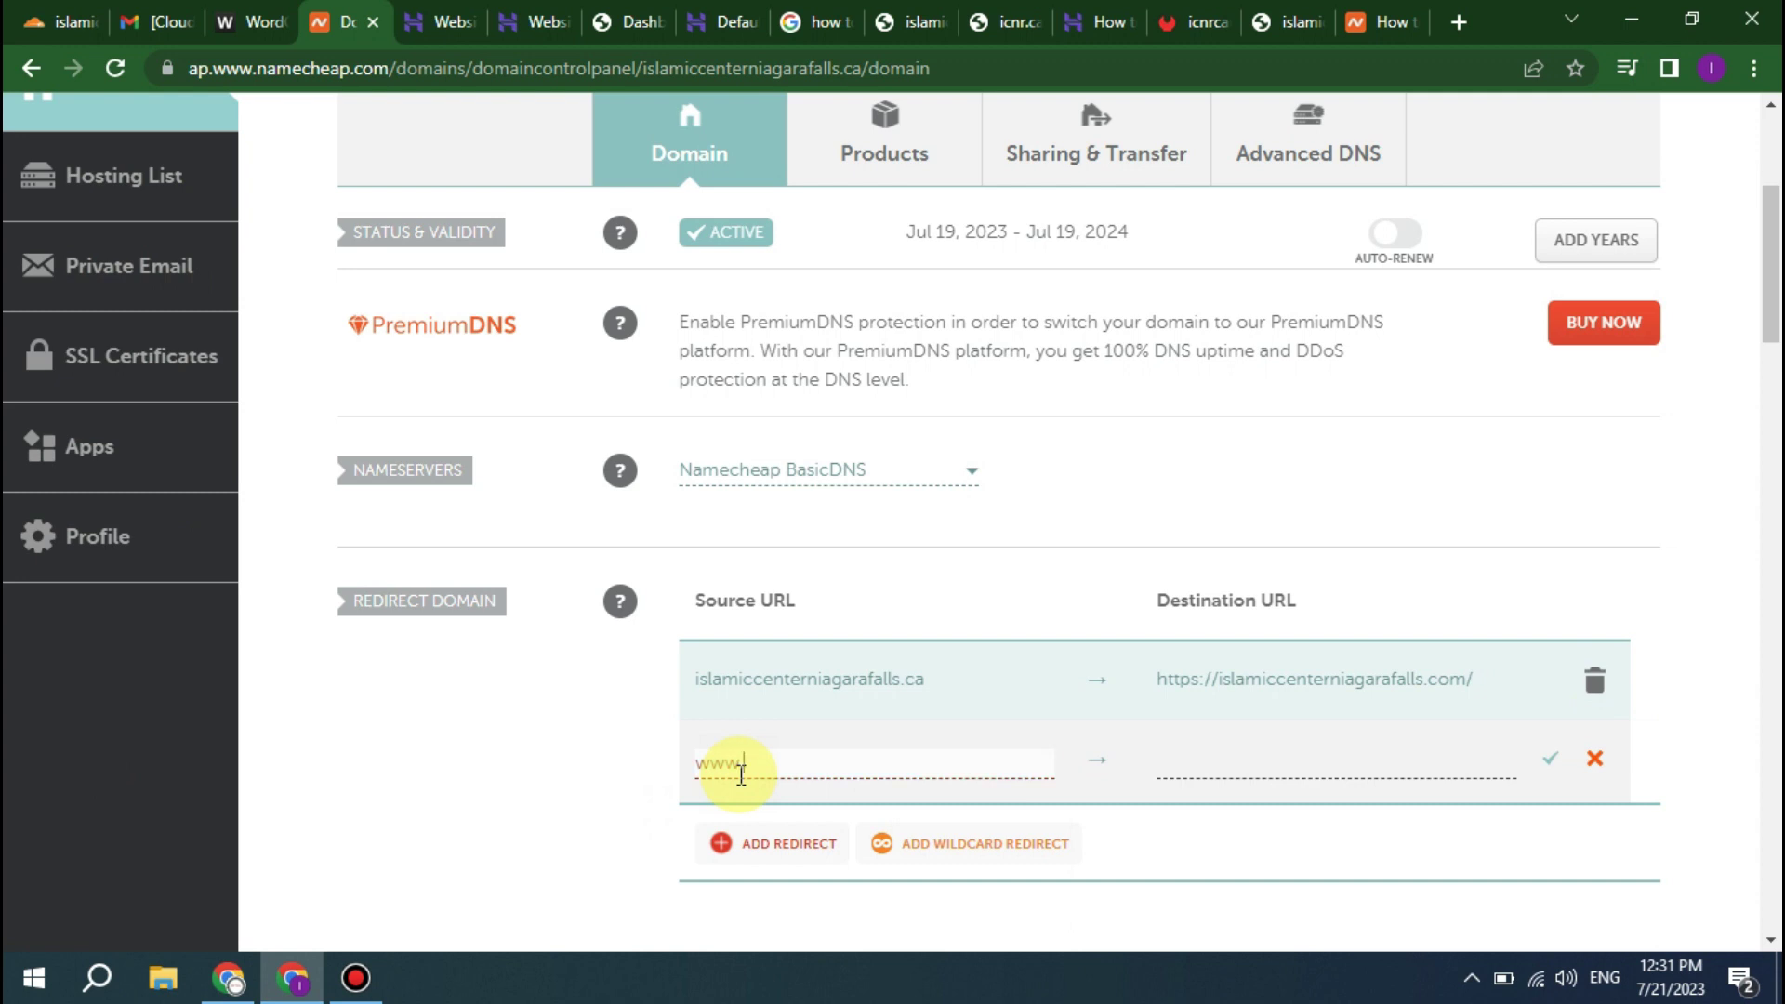
pyautogui.hotkey('ctrl', 'v')
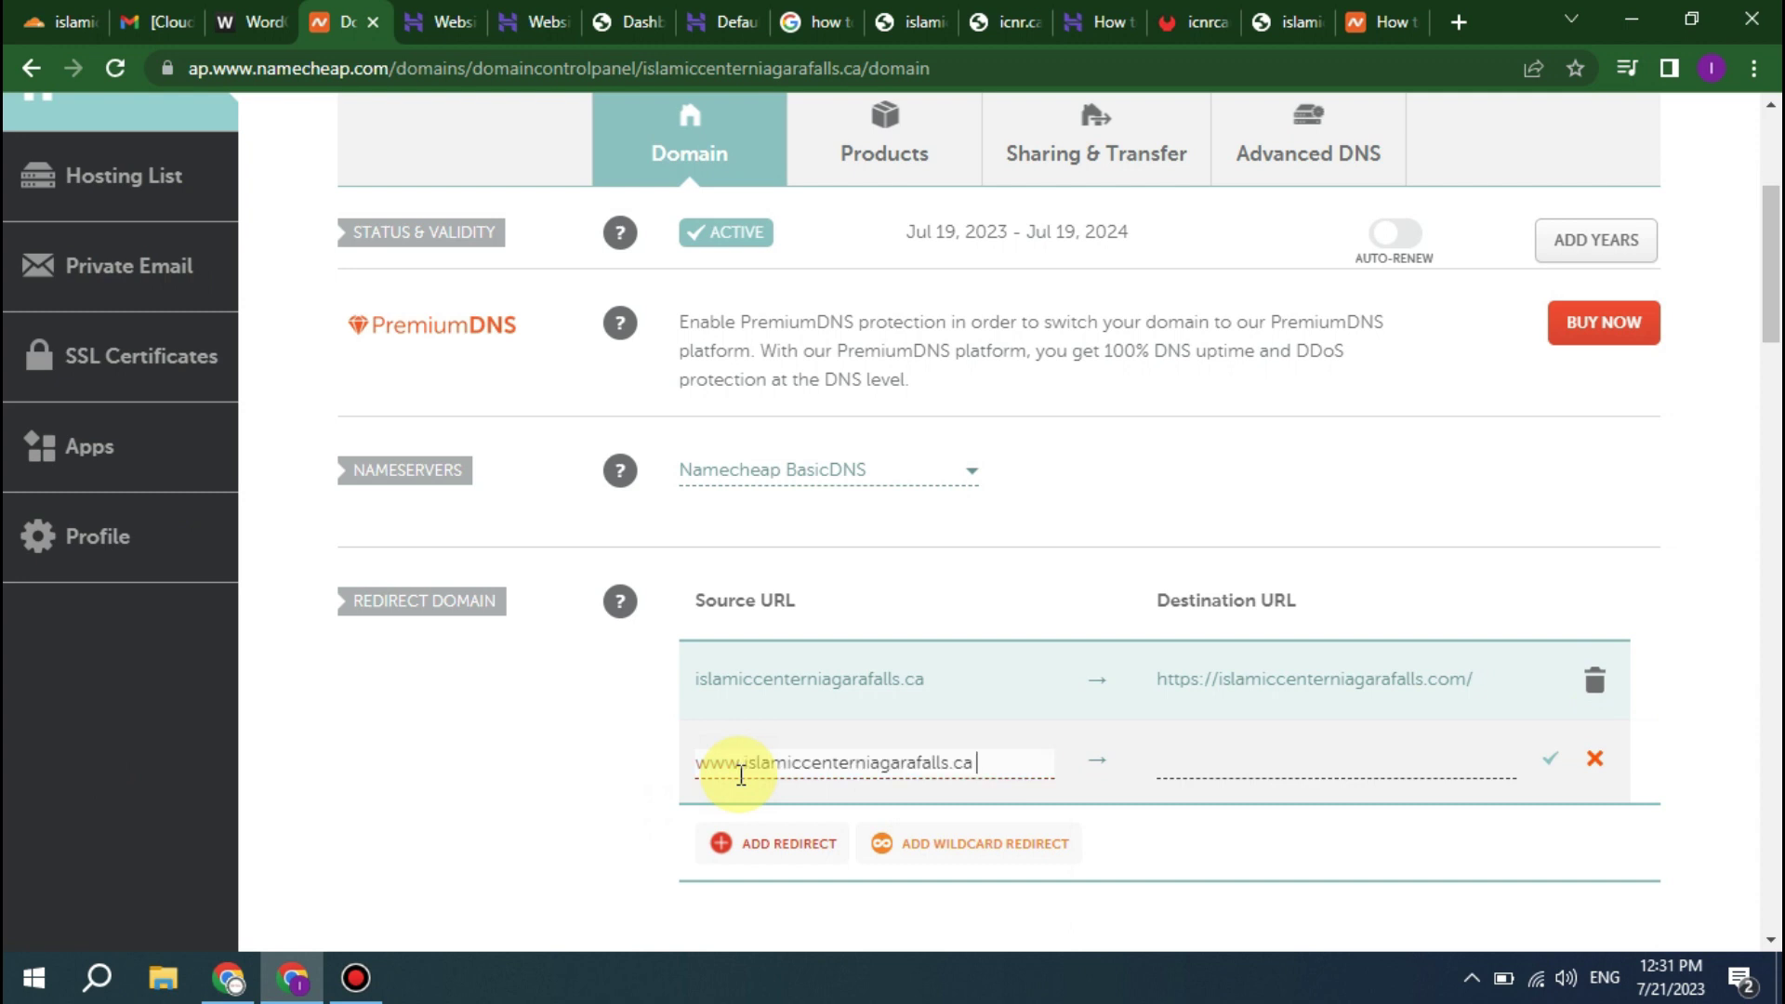
pyautogui.click(1227, 769)
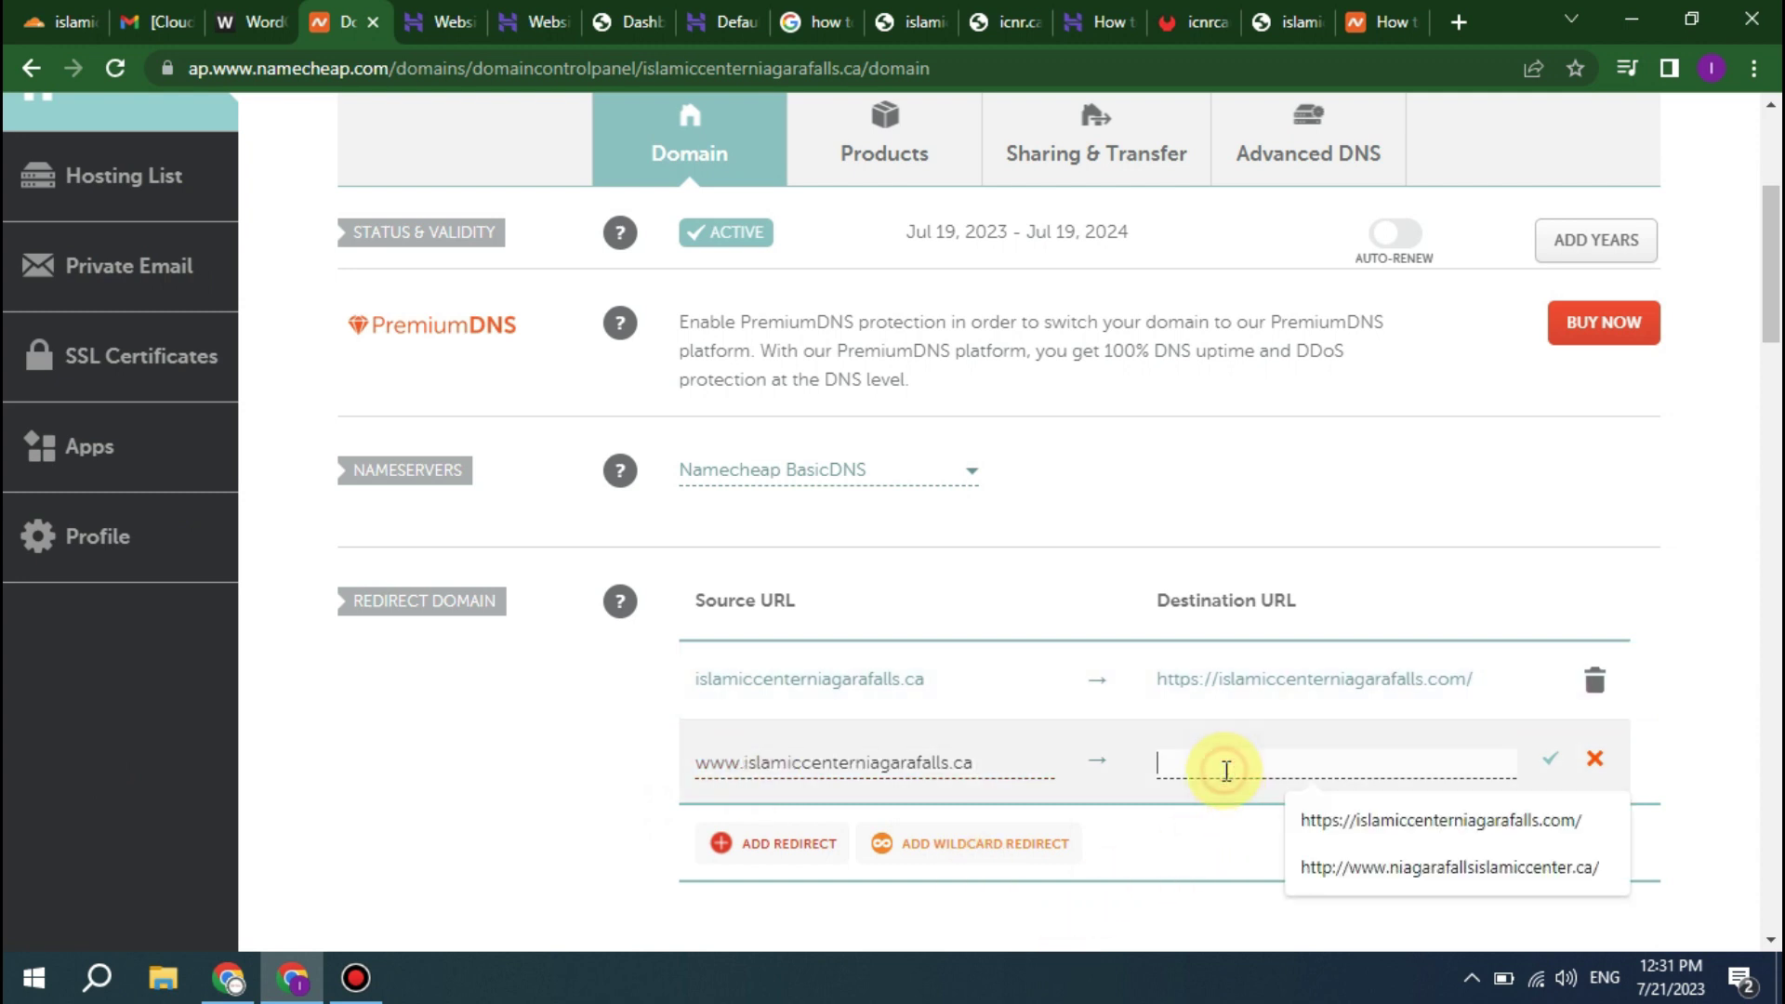
pyautogui.click(1367, 821)
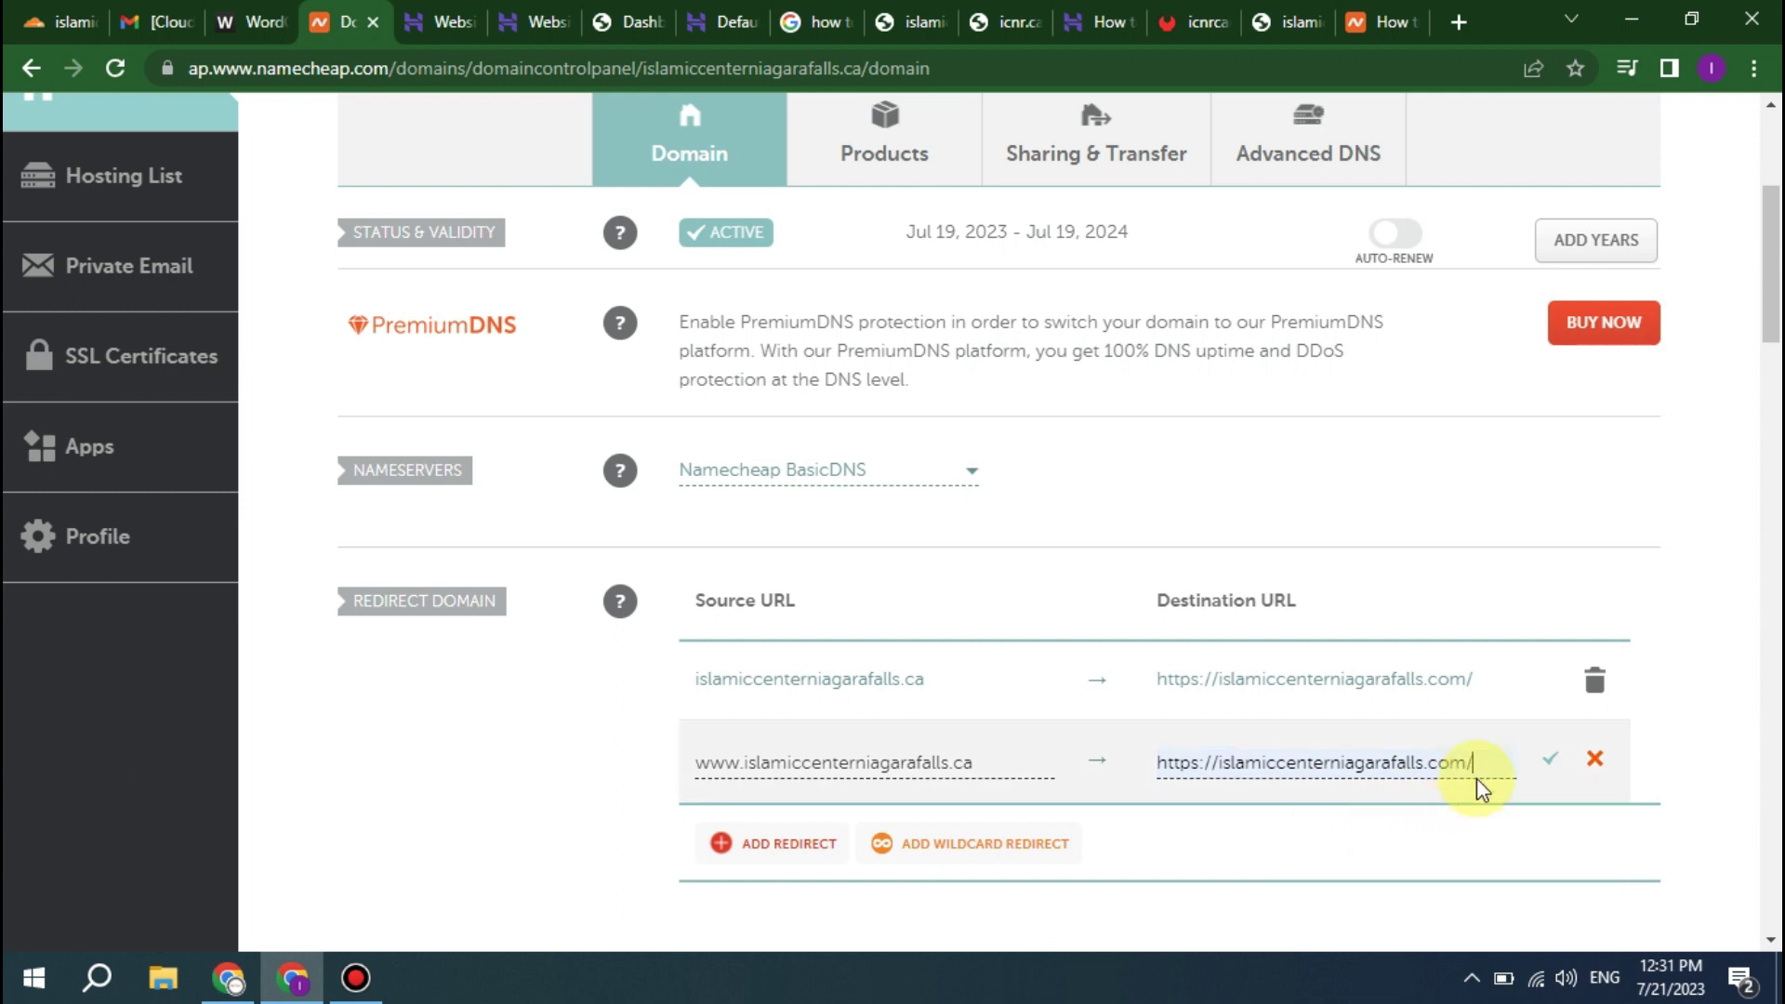
pyautogui.click(1547, 771)
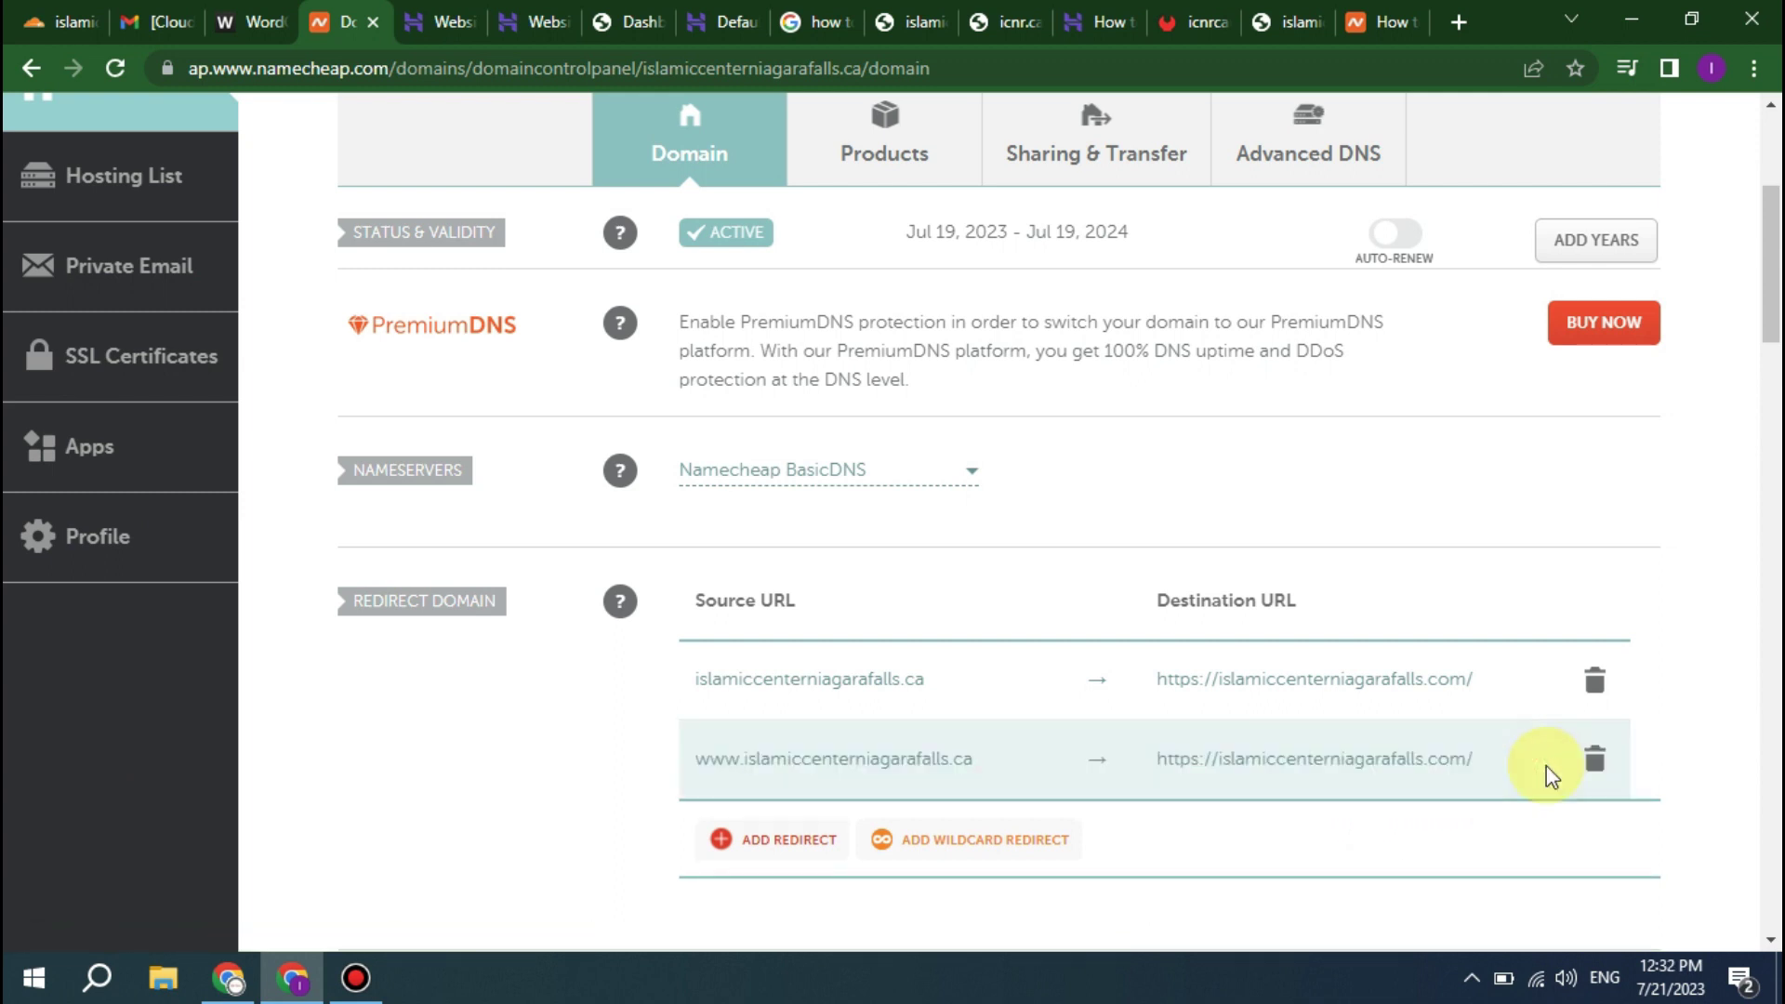
# - Test the redirect by opening islamiccenterniagarafalls.ca, taken from the page heading, in a new browser tab
pyautogui.scroll(-1, 1411, 818)
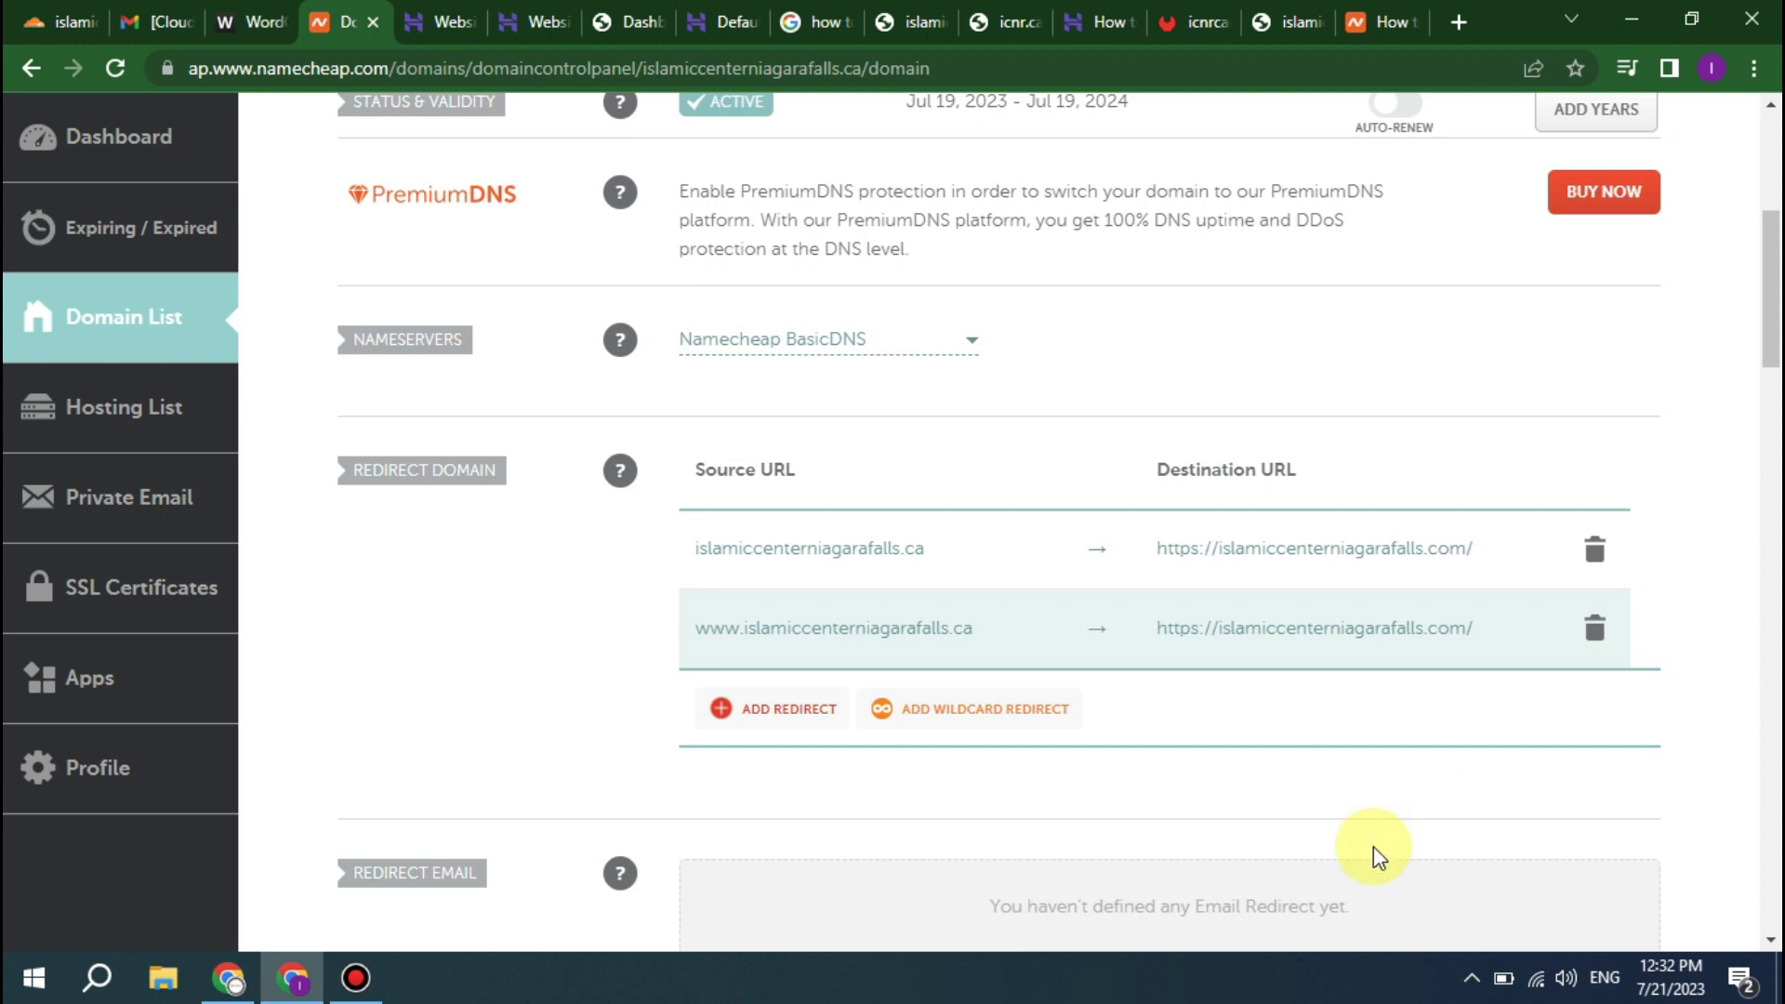
pyautogui.scroll(-1, 1287, 771)
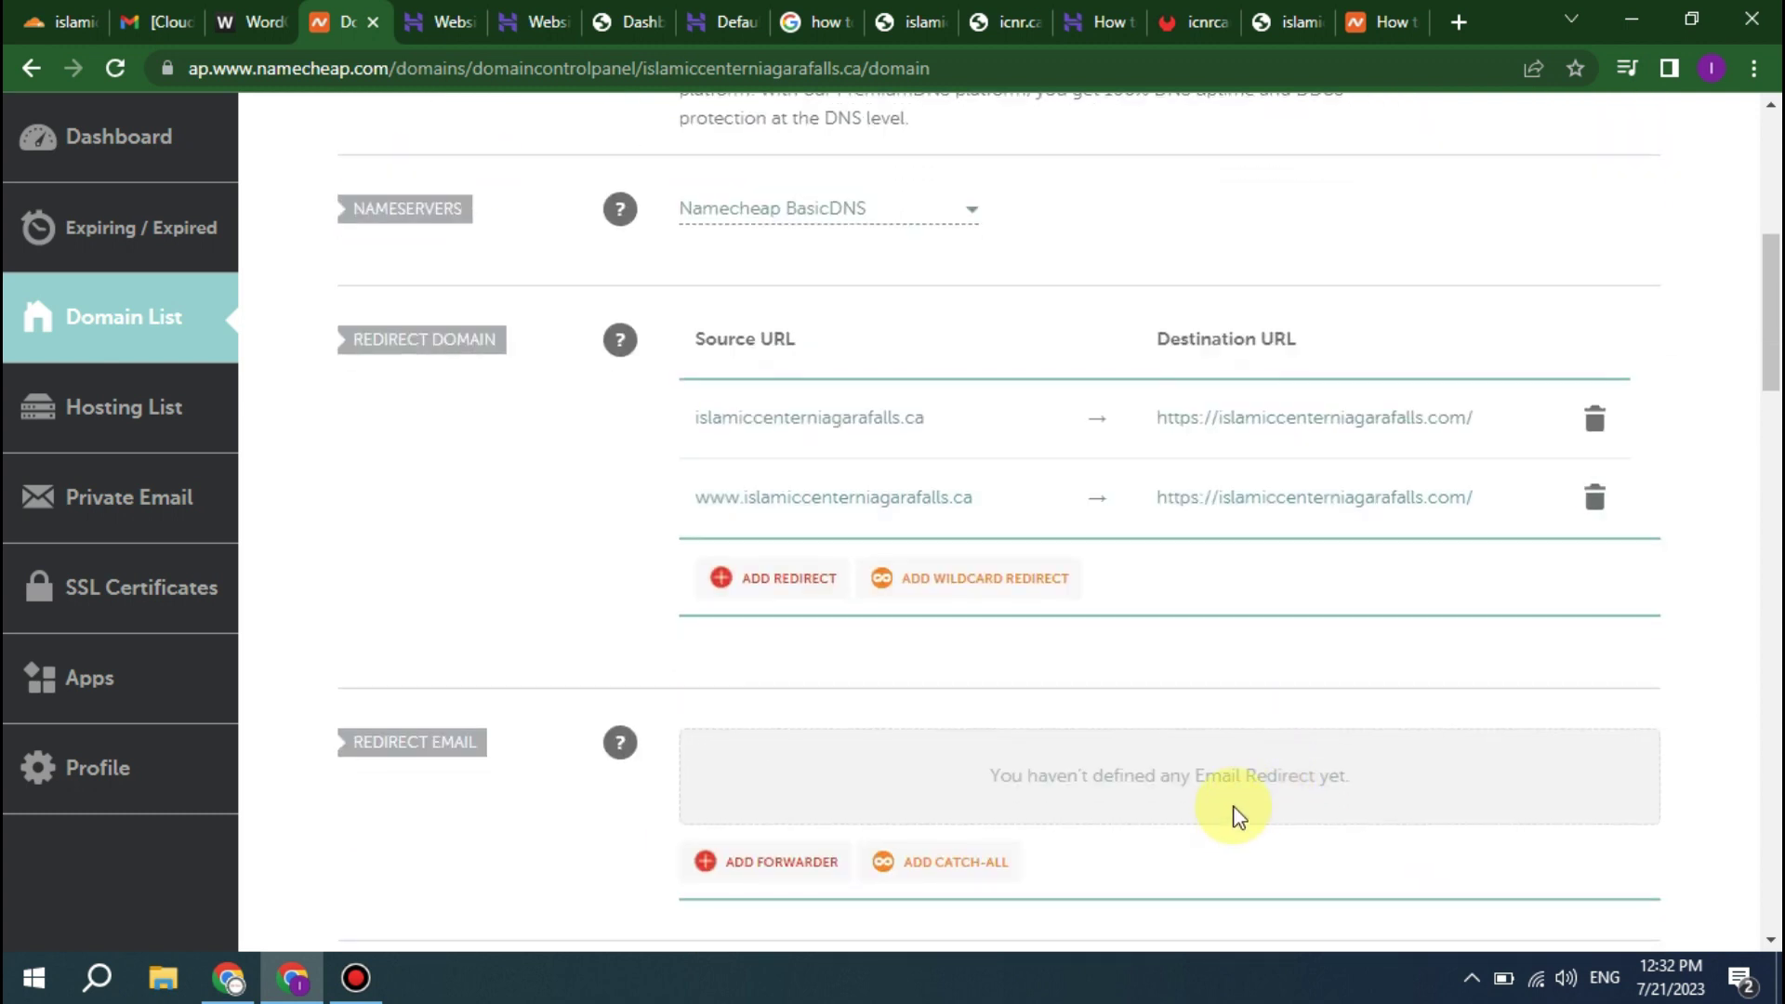
pyautogui.scroll(1, 1236, 816)
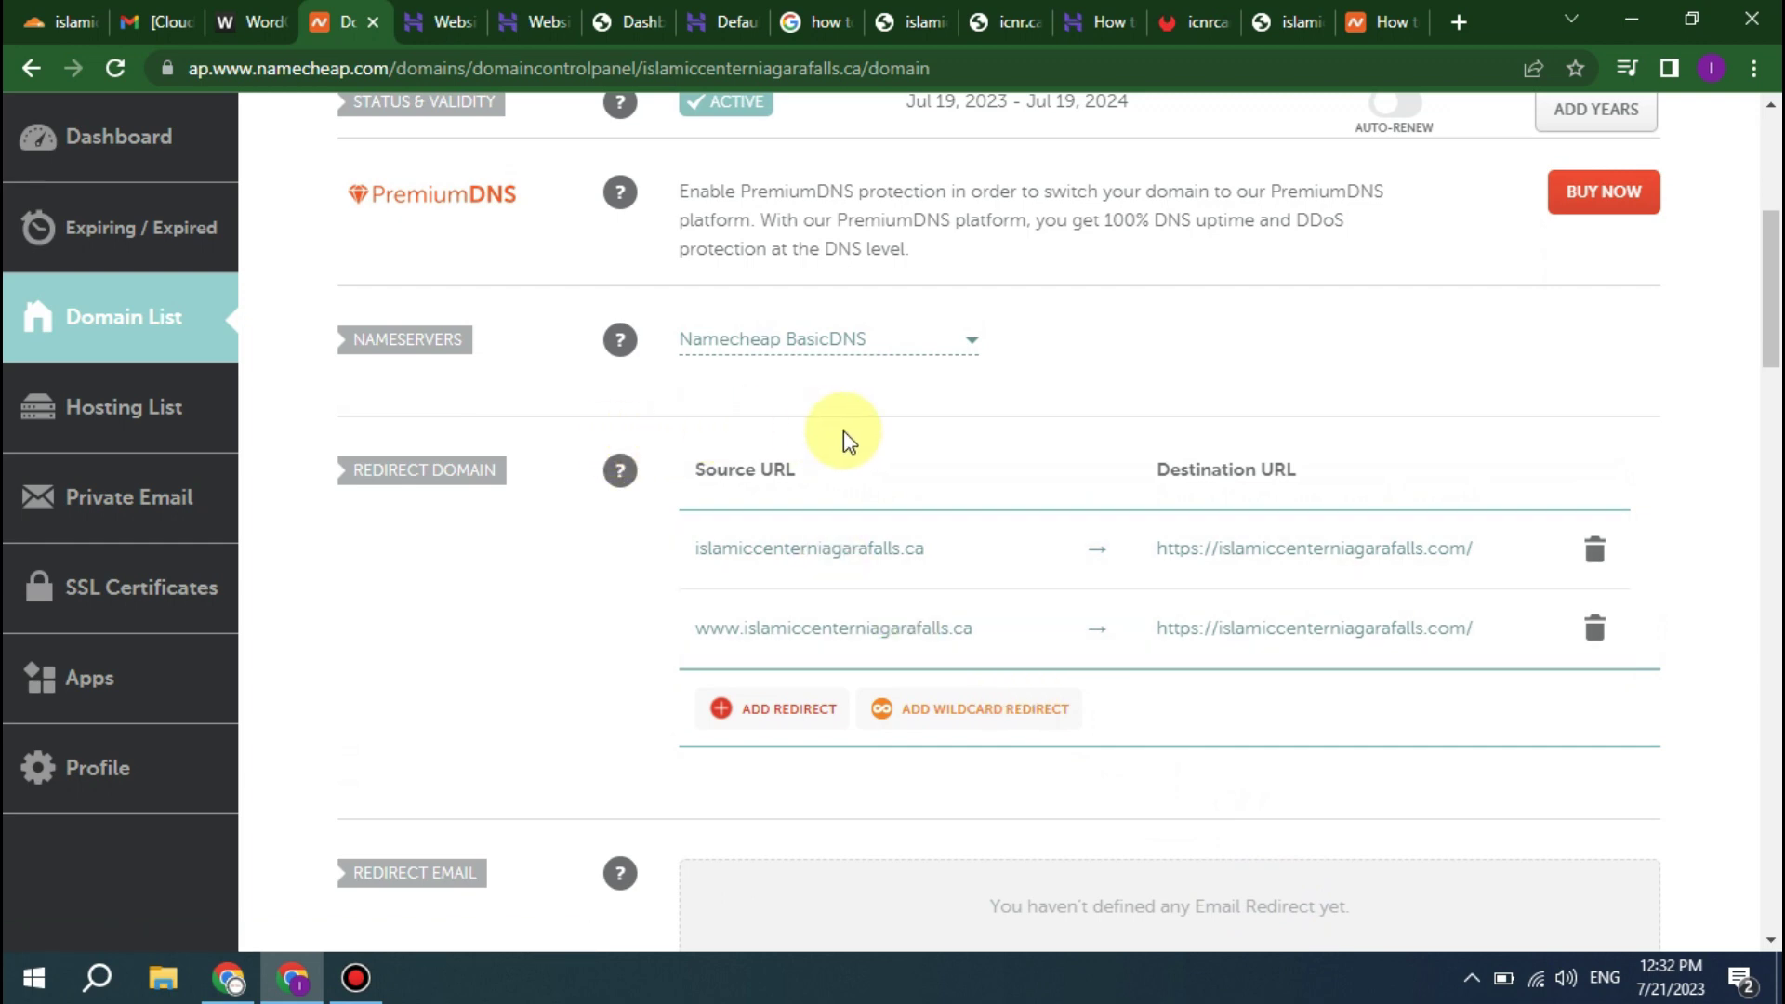
pyautogui.scroll(2, 845, 432)
pyautogui.scroll(1, 844, 437)
pyautogui.scroll(1, 865, 449)
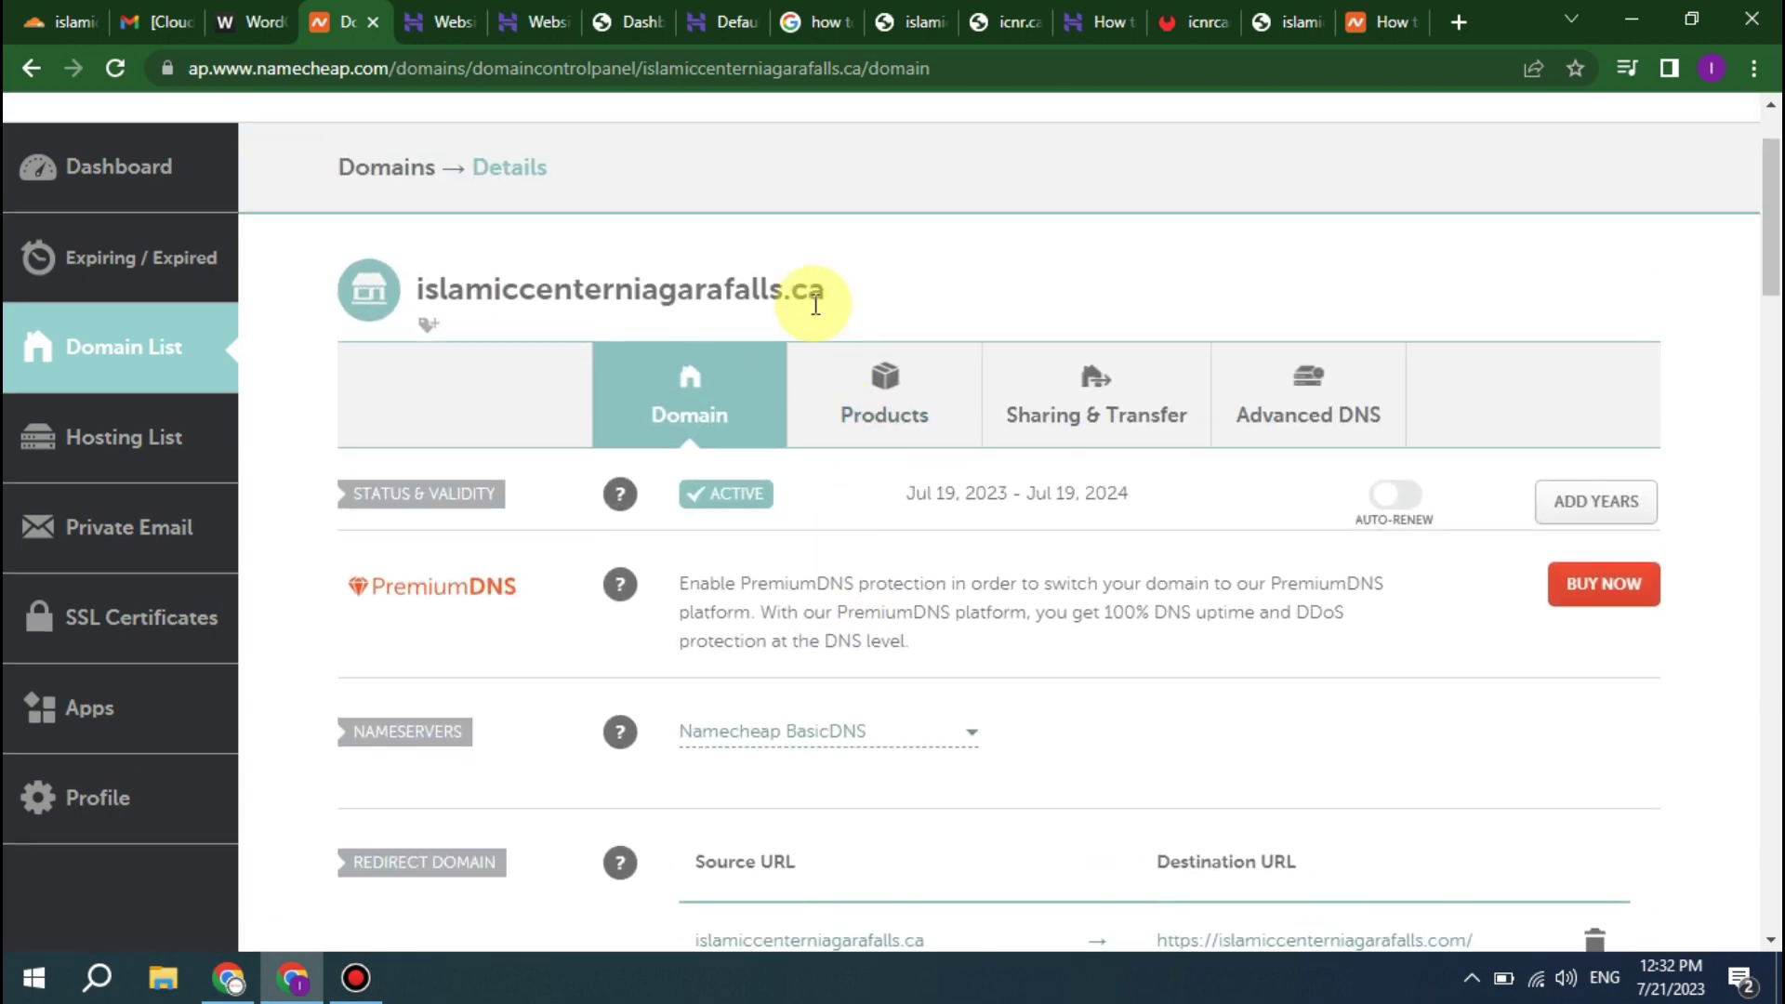
pyautogui.moveTo(837, 294); pyautogui.dragTo(418, 287)
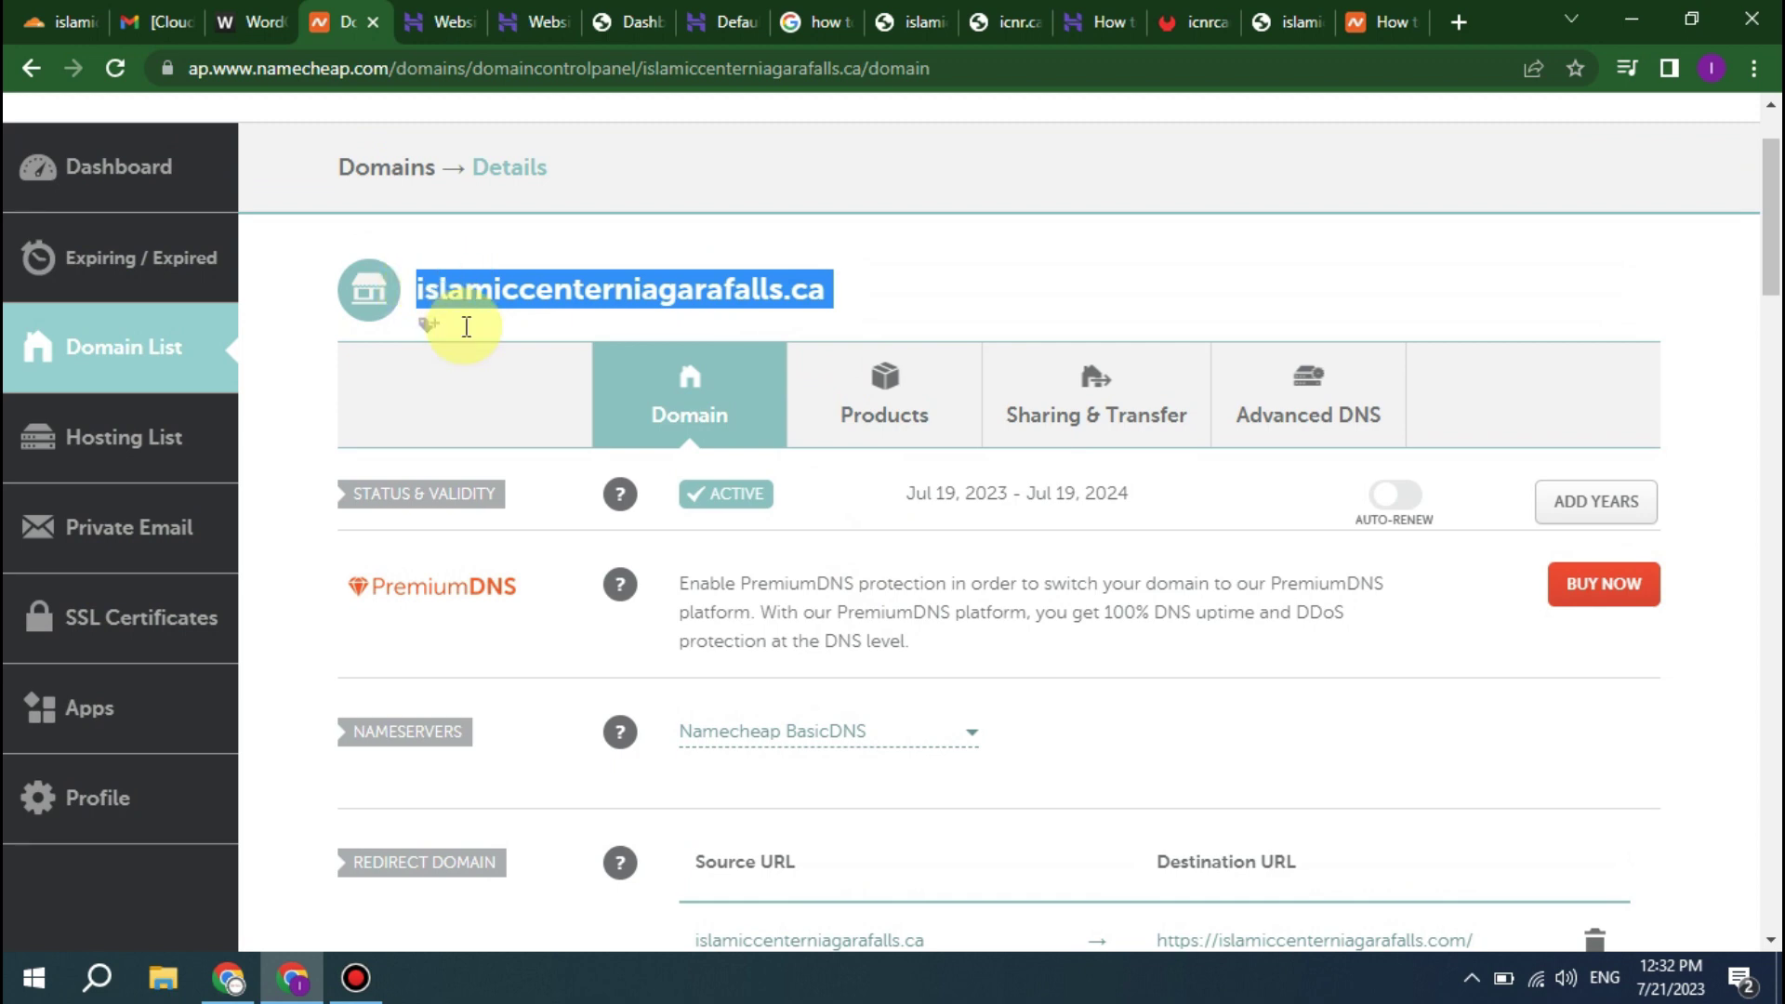
pyautogui.click(1459, 22)
pyautogui.hotkey('ctrl', 'v')
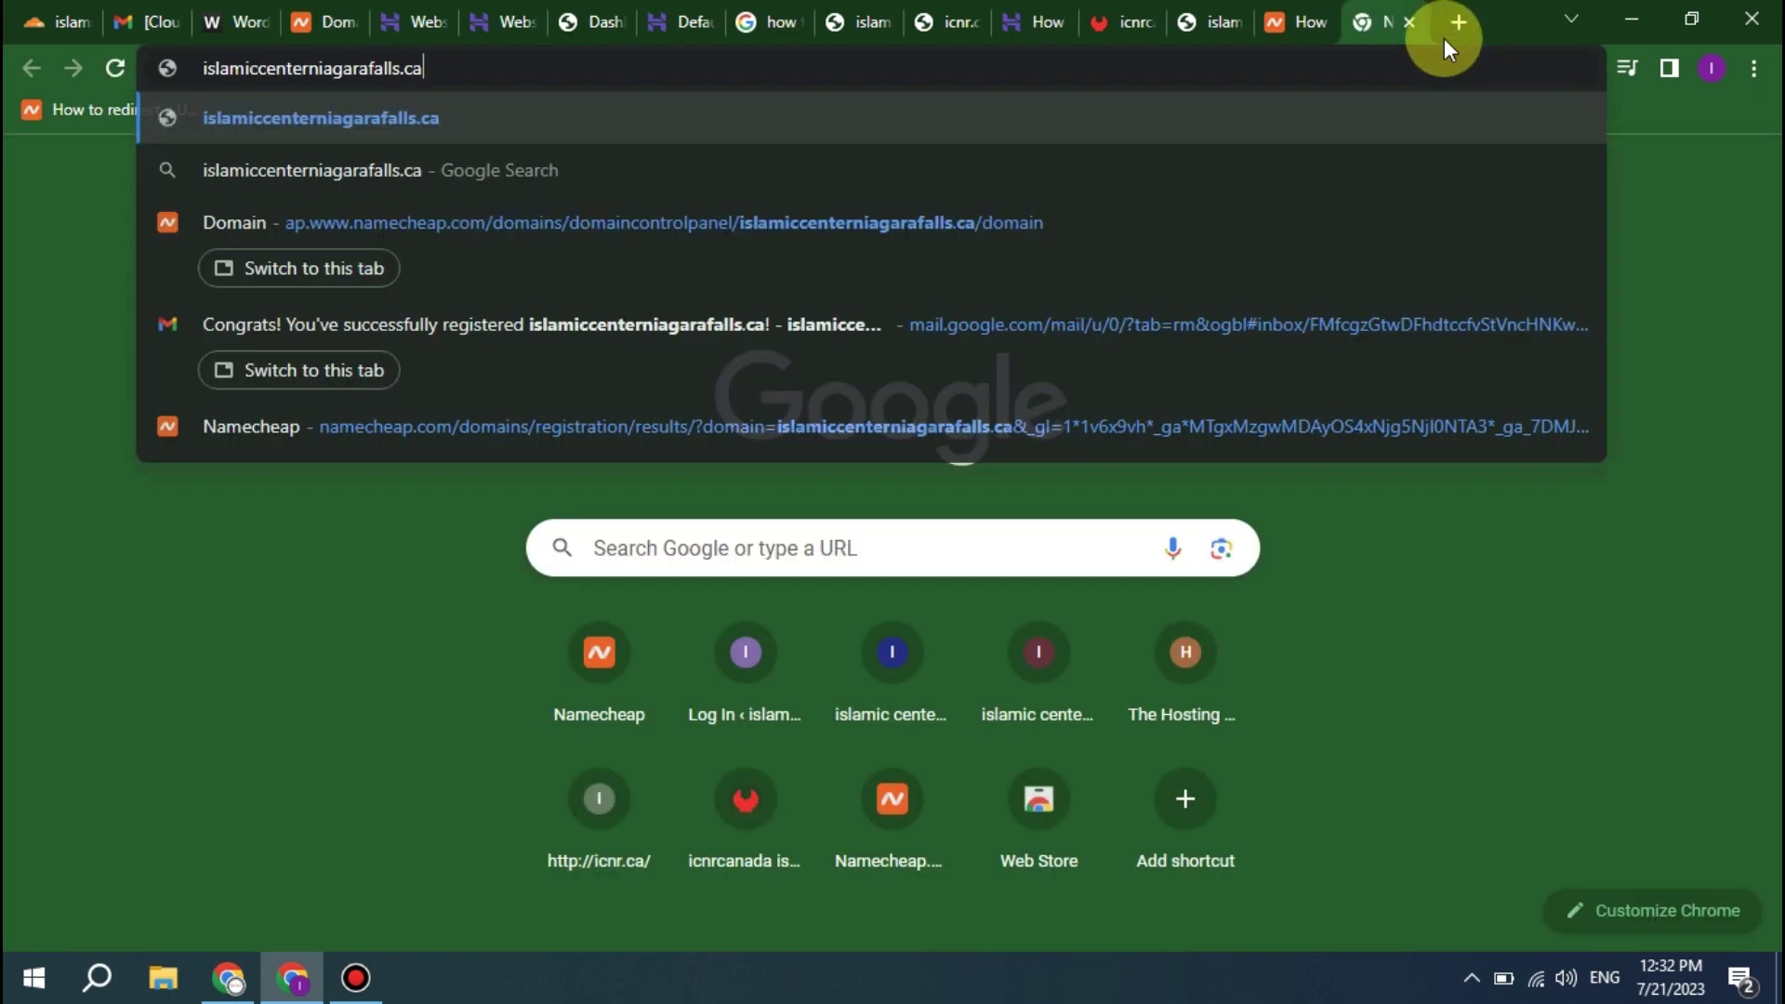
pyautogui.press('Return')
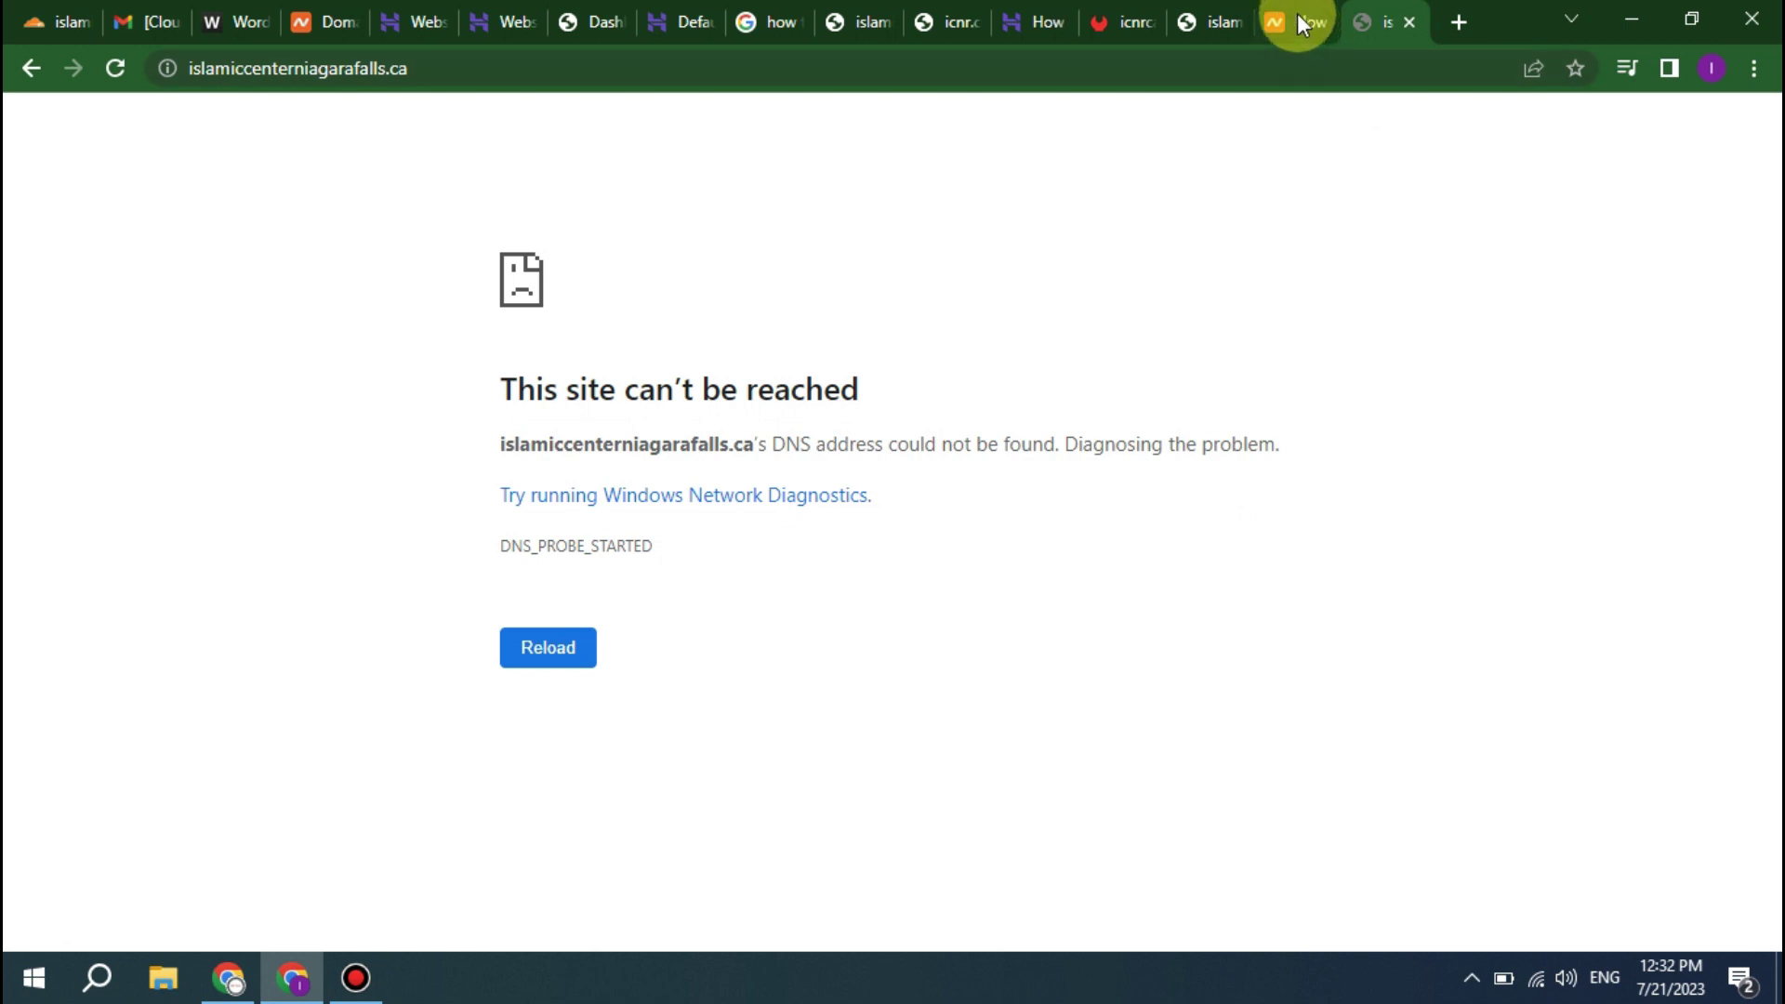
# - Copy islamiccenterniagarafalls.ca from the Namecheap page heading into the WordCounter notes, below islamiccenternearme.com
pyautogui.click(325, 21)
pyautogui.moveTo(828, 289); pyautogui.dragTo(421, 287)
pyautogui.hotkey('ctrl', 'c')
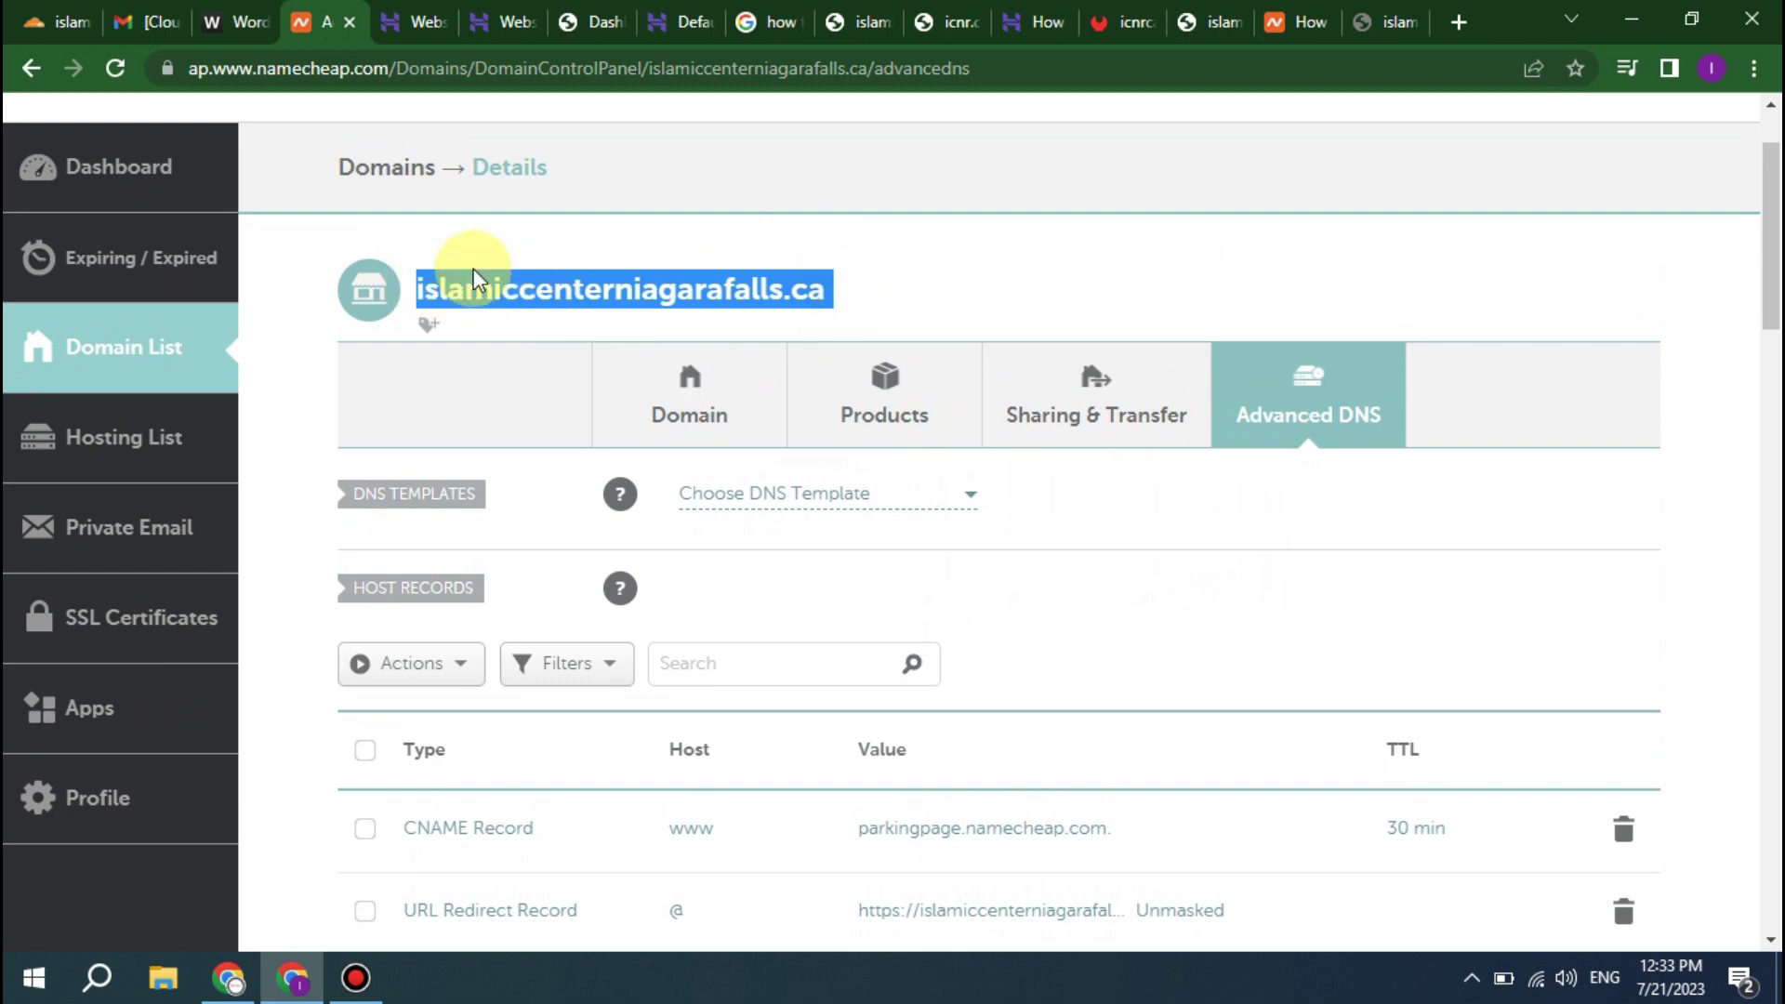
pyautogui.hotkey('ctrl', 'shift', 'Tab')
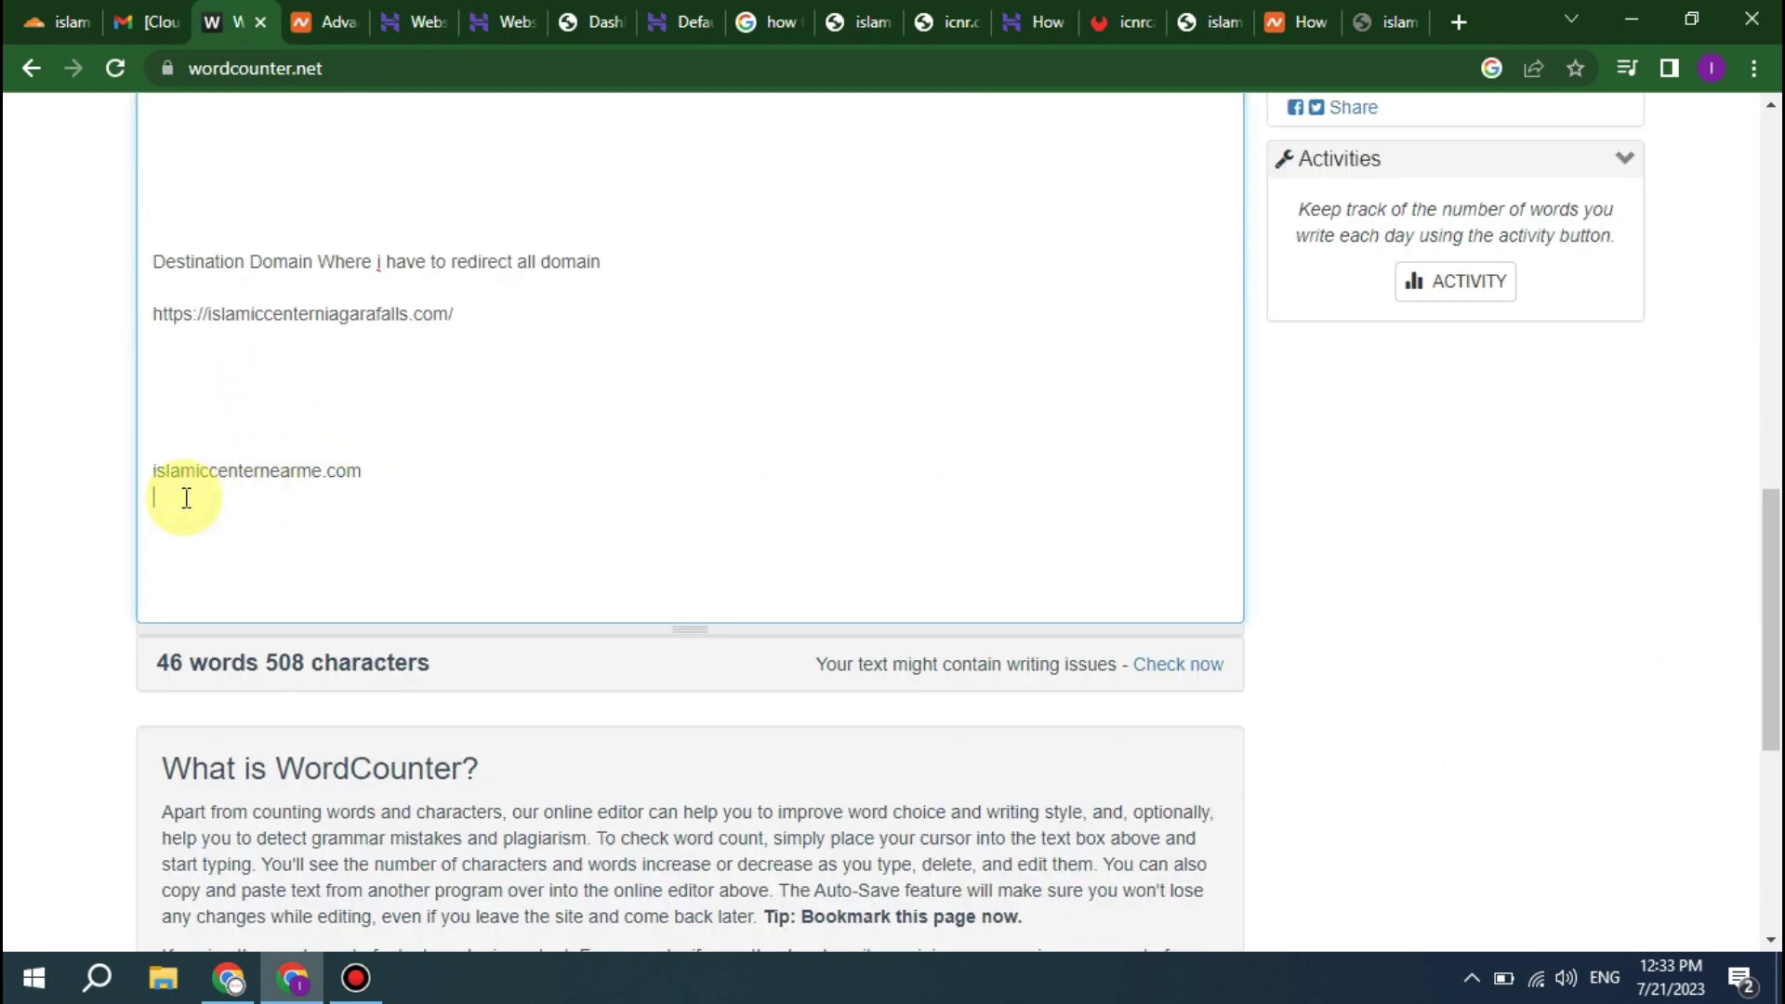
pyautogui.hotkey('ctrl', 'v')
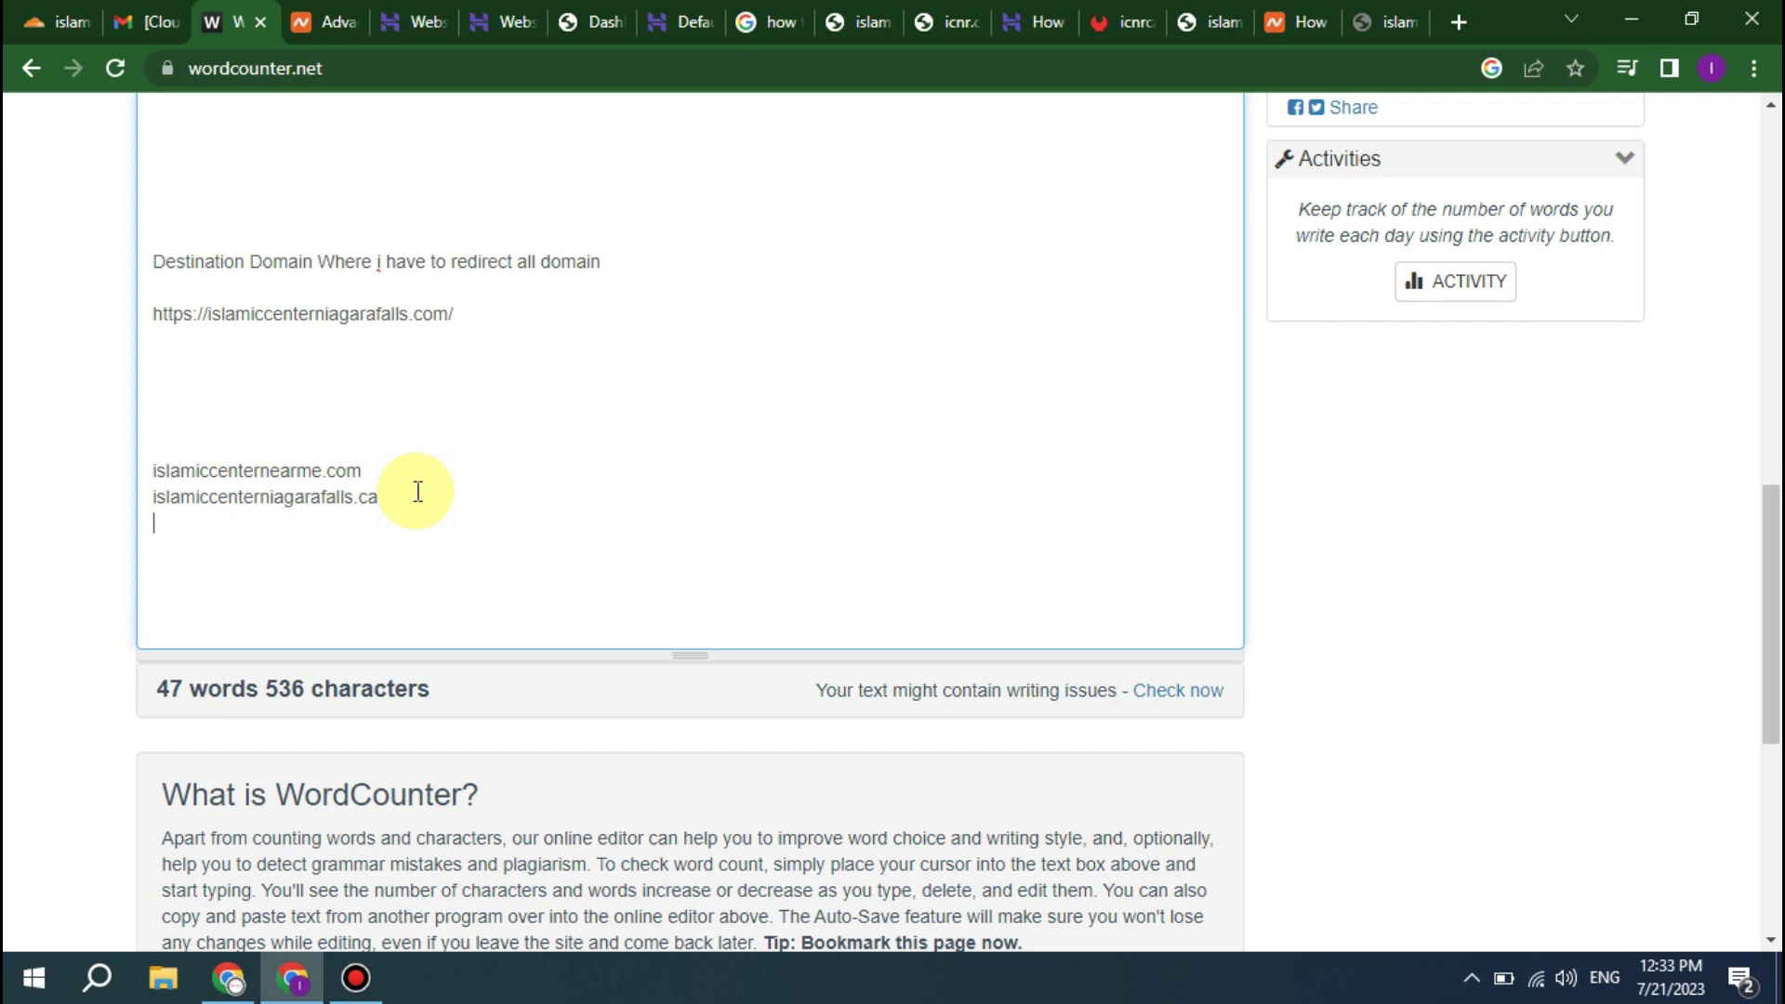
# - Return to the Namecheap domain list and open the redirect settings of masjidnearmeinniagarafalls.com
pyautogui.click(338, 21)
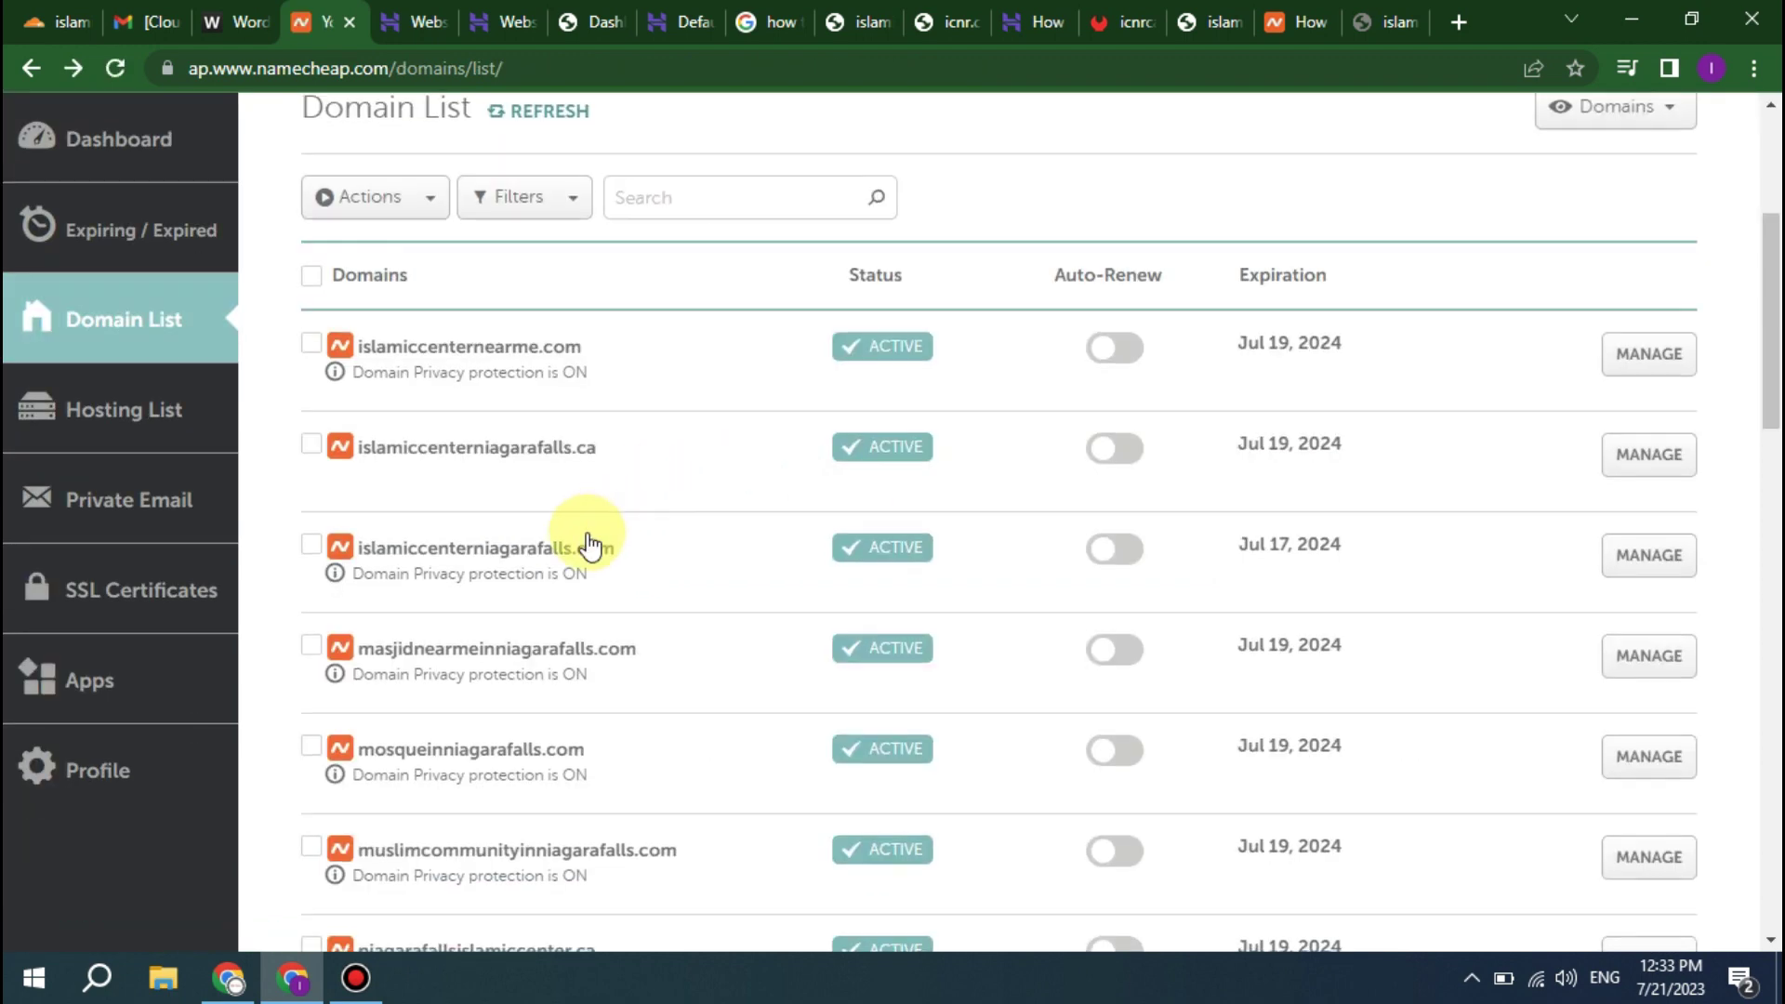
pyautogui.scroll(-1, 590, 546)
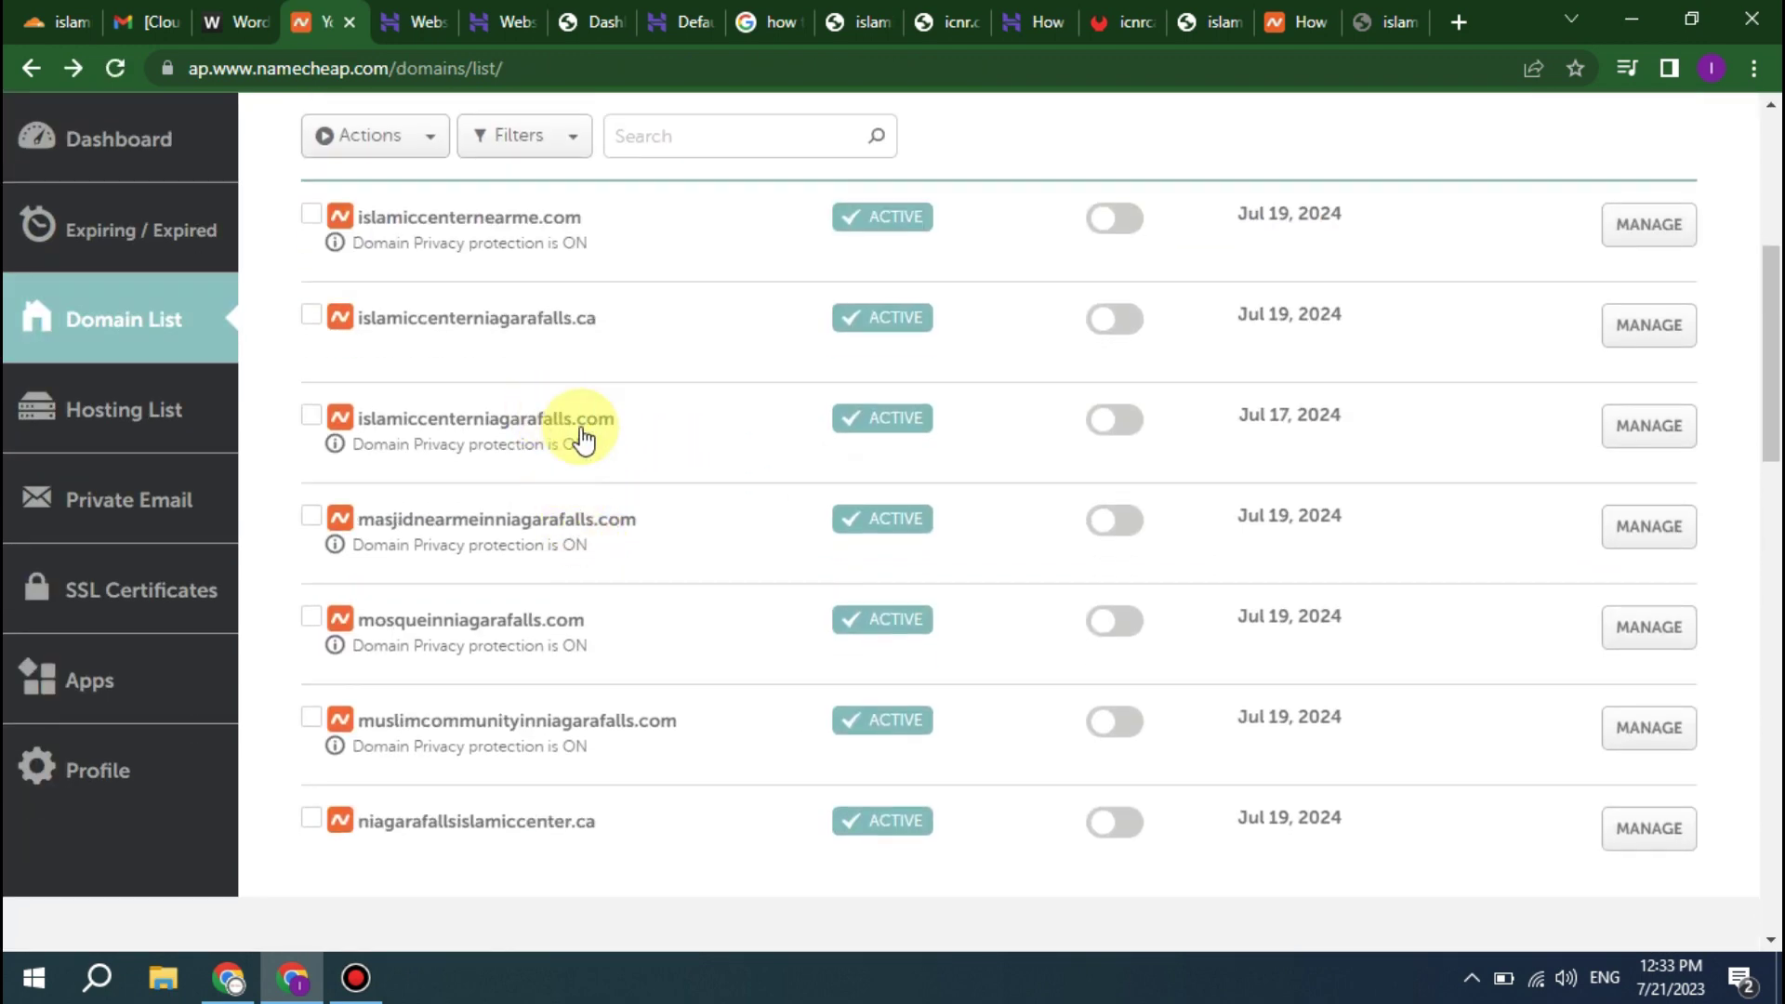
pyautogui.scroll(-1, 582, 439)
pyautogui.click(519, 400)
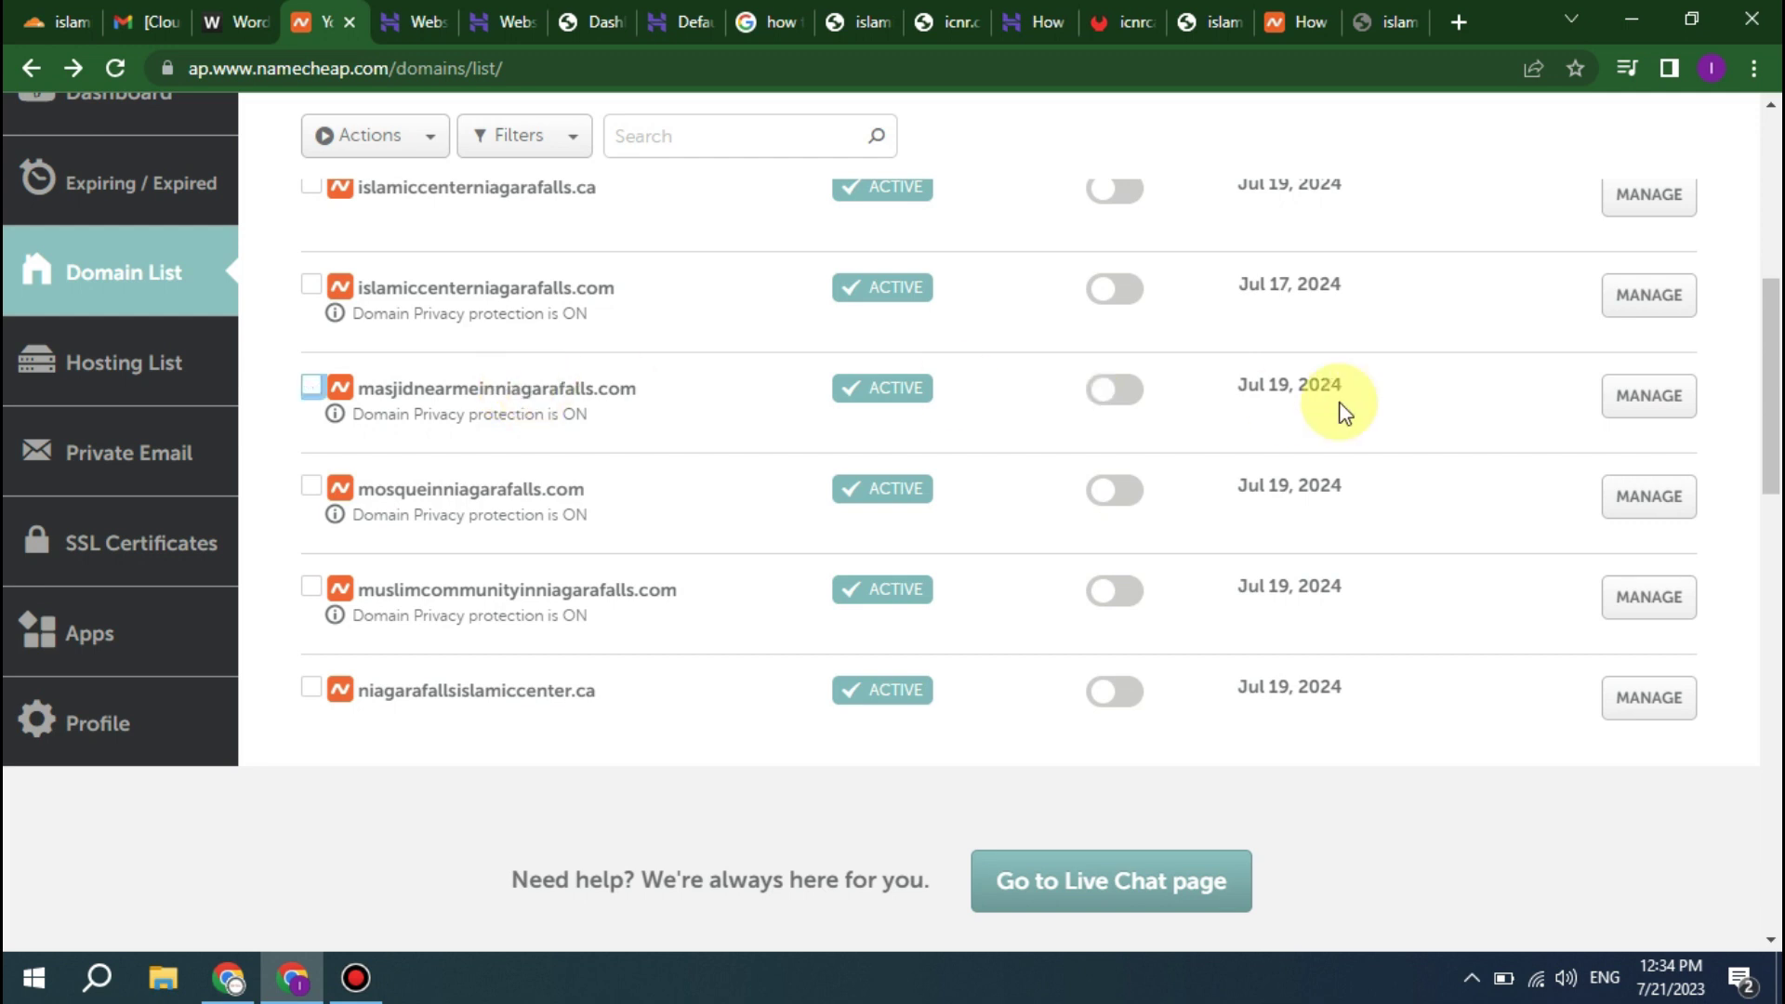
pyautogui.click(1639, 411)
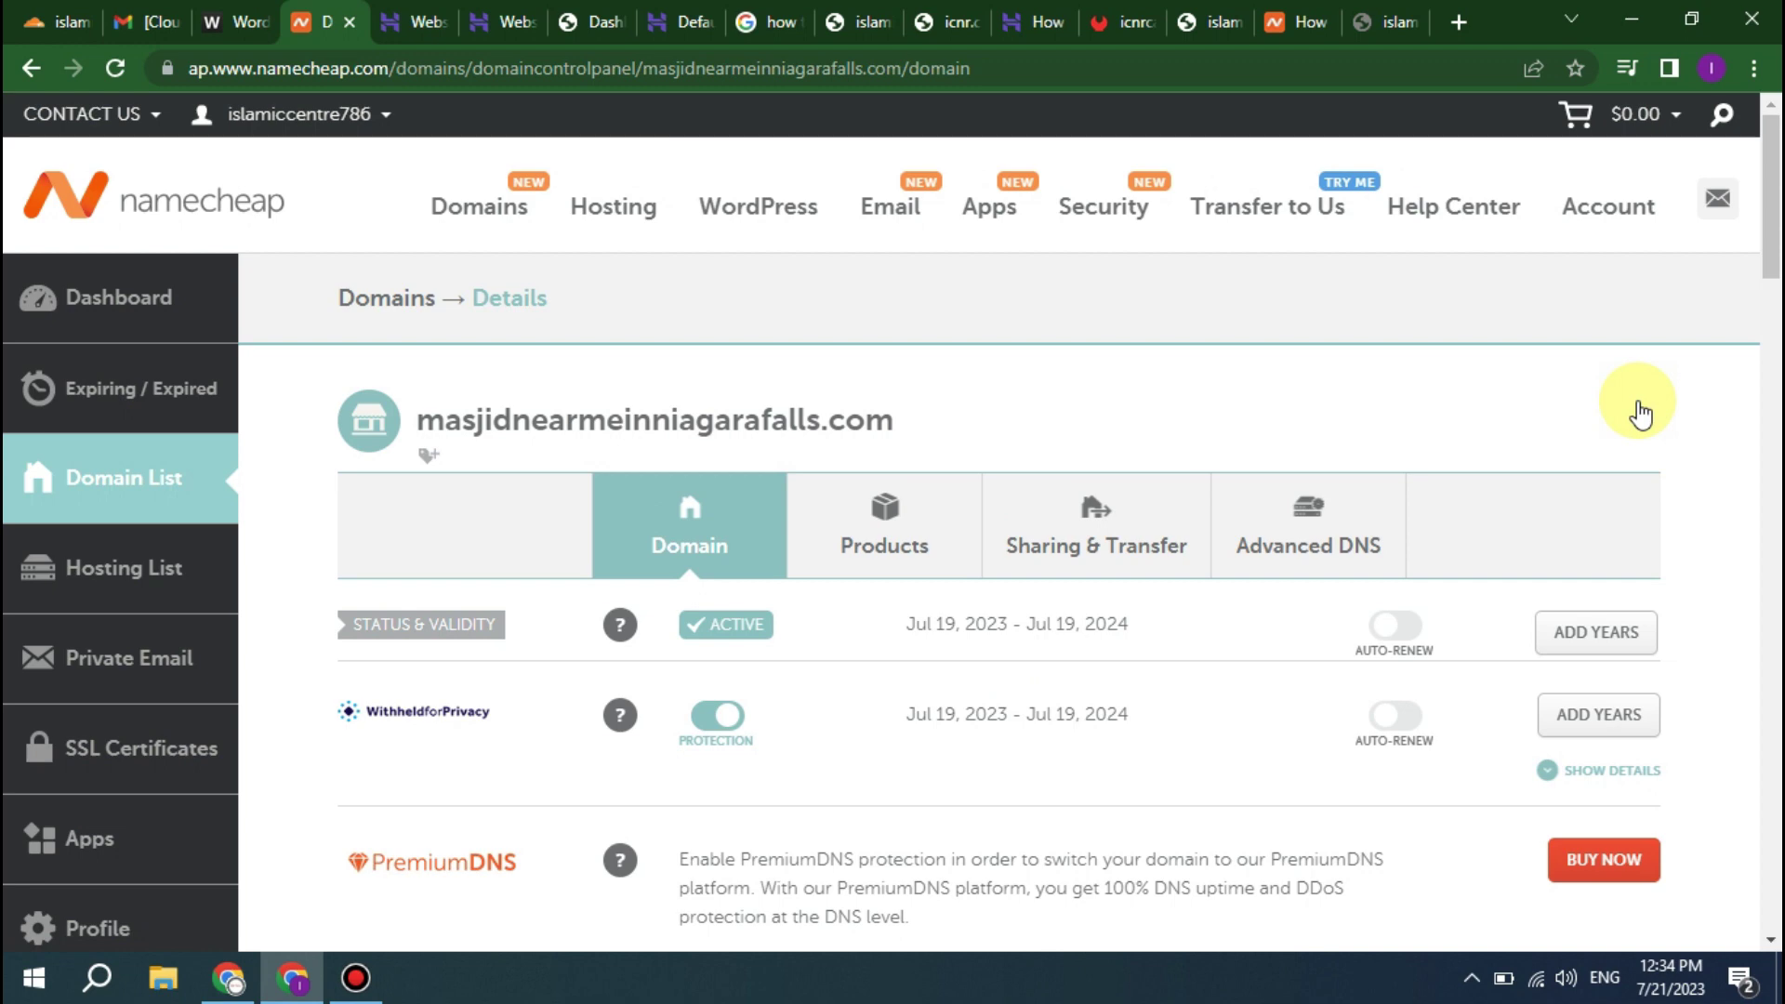
pyautogui.scroll(-7, 1335, 543)
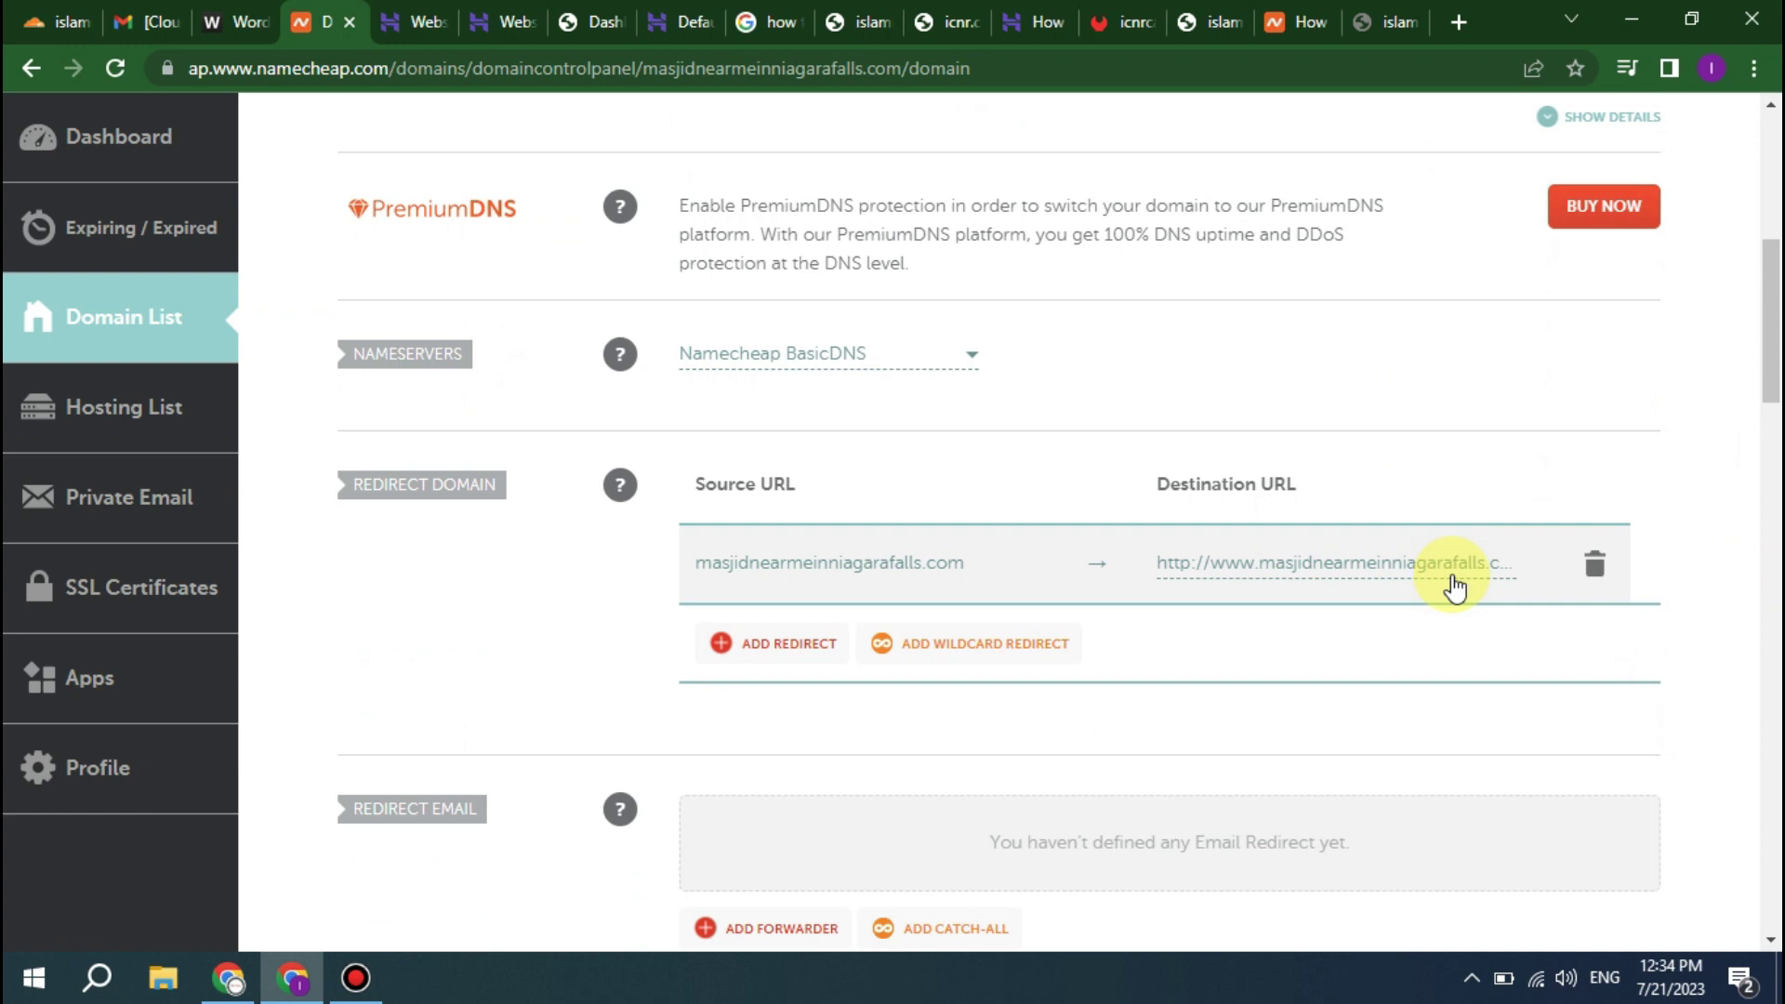
# - Delete the existing redirect of masjidnearmeinniagarafalls.com and start a new, empty domain redirect
pyautogui.click(1594, 576)
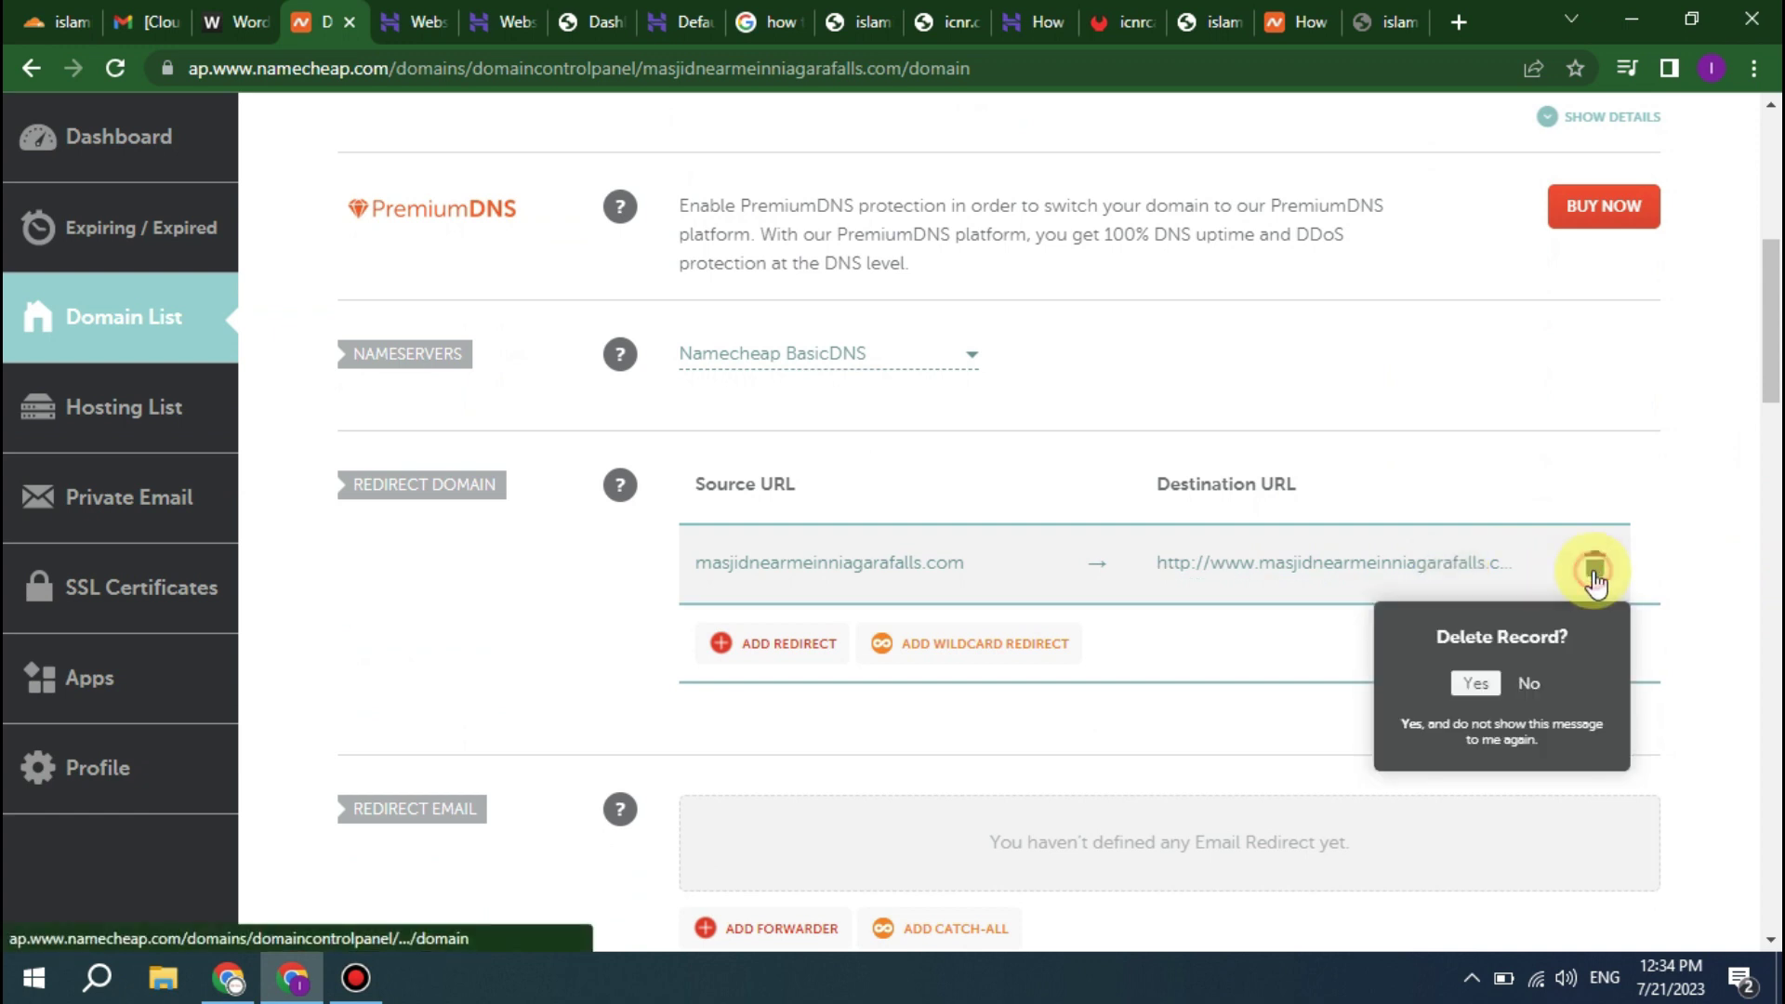
pyautogui.click(1476, 683)
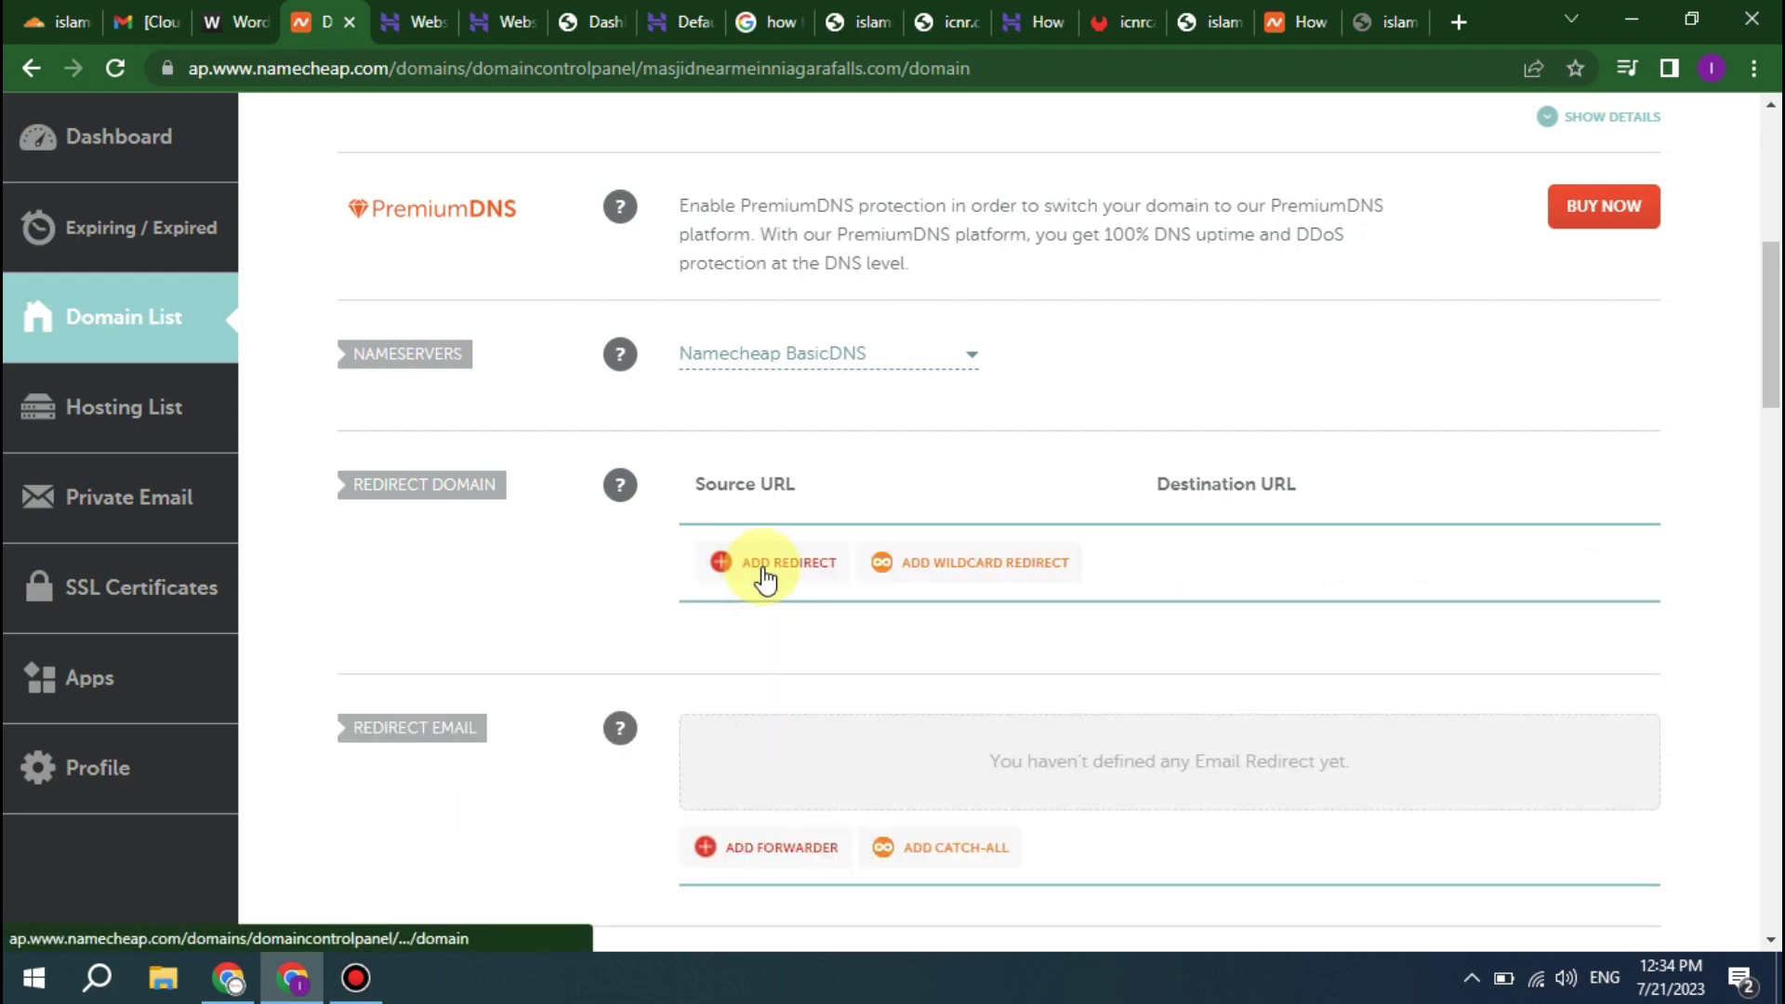
pyautogui.click(770, 562)
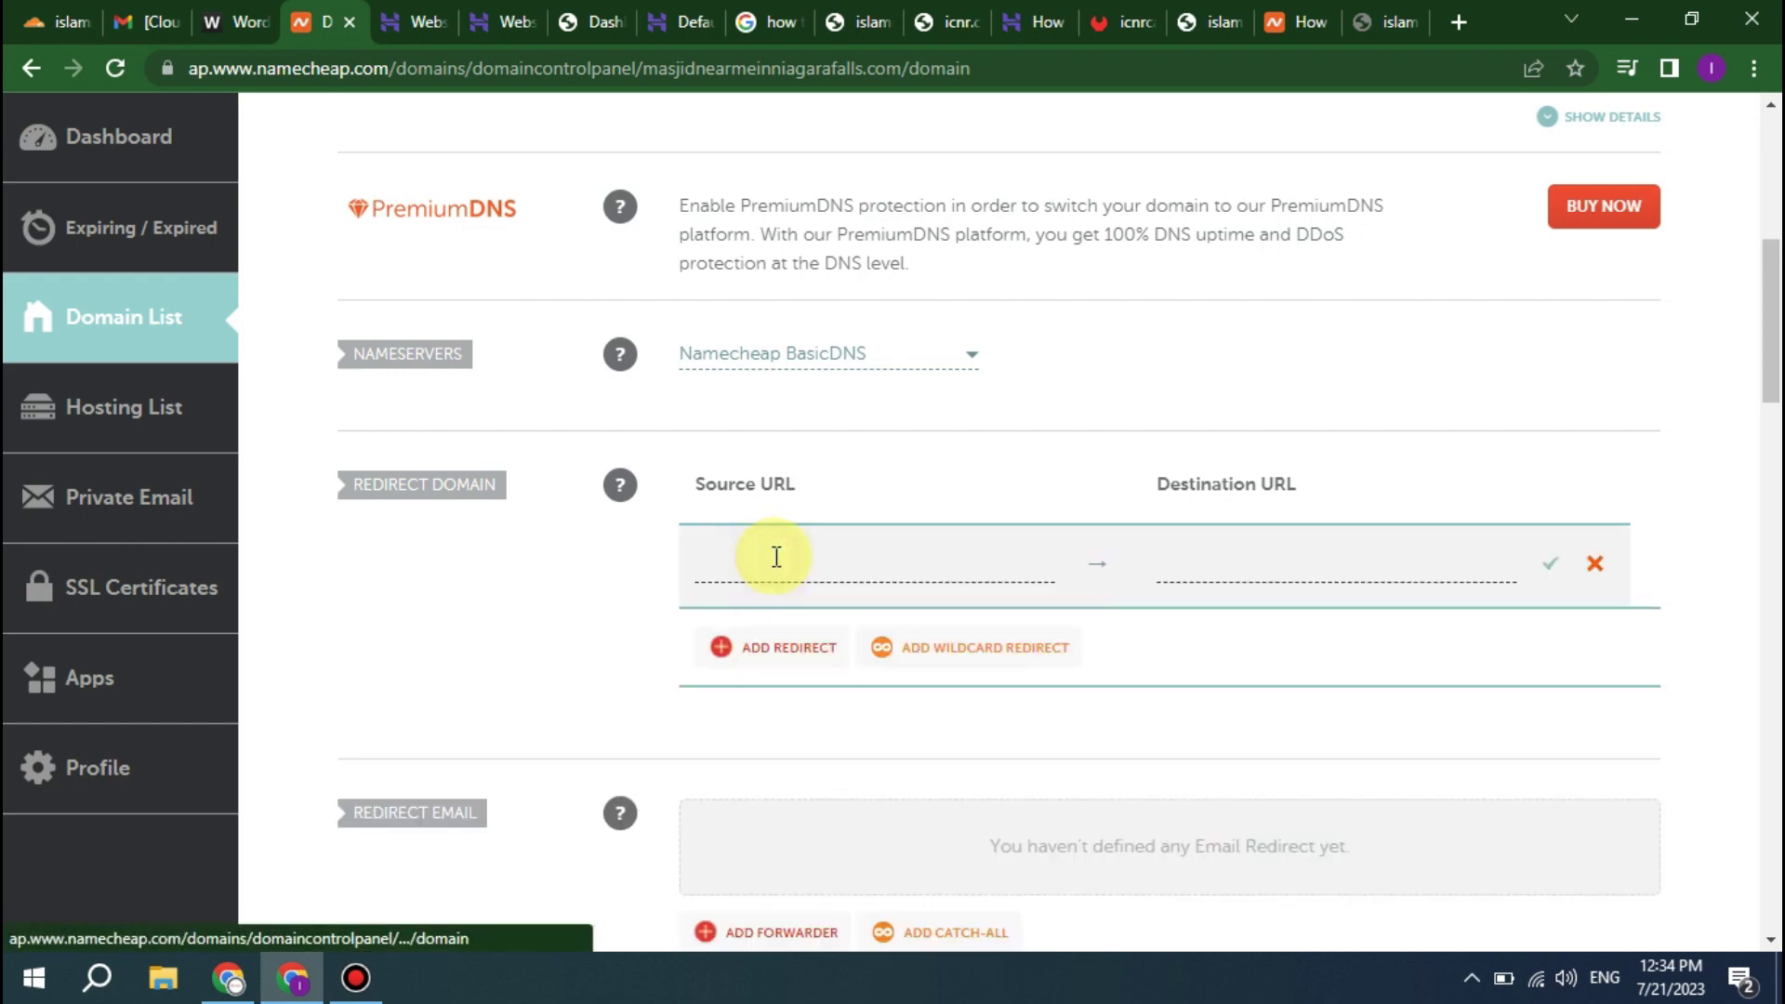
# - Copy masjidnearmeinniagarafalls.com from the page heading into the new redirect's source URL
pyautogui.scroll(3, 893, 613)
pyautogui.scroll(5, 883, 604)
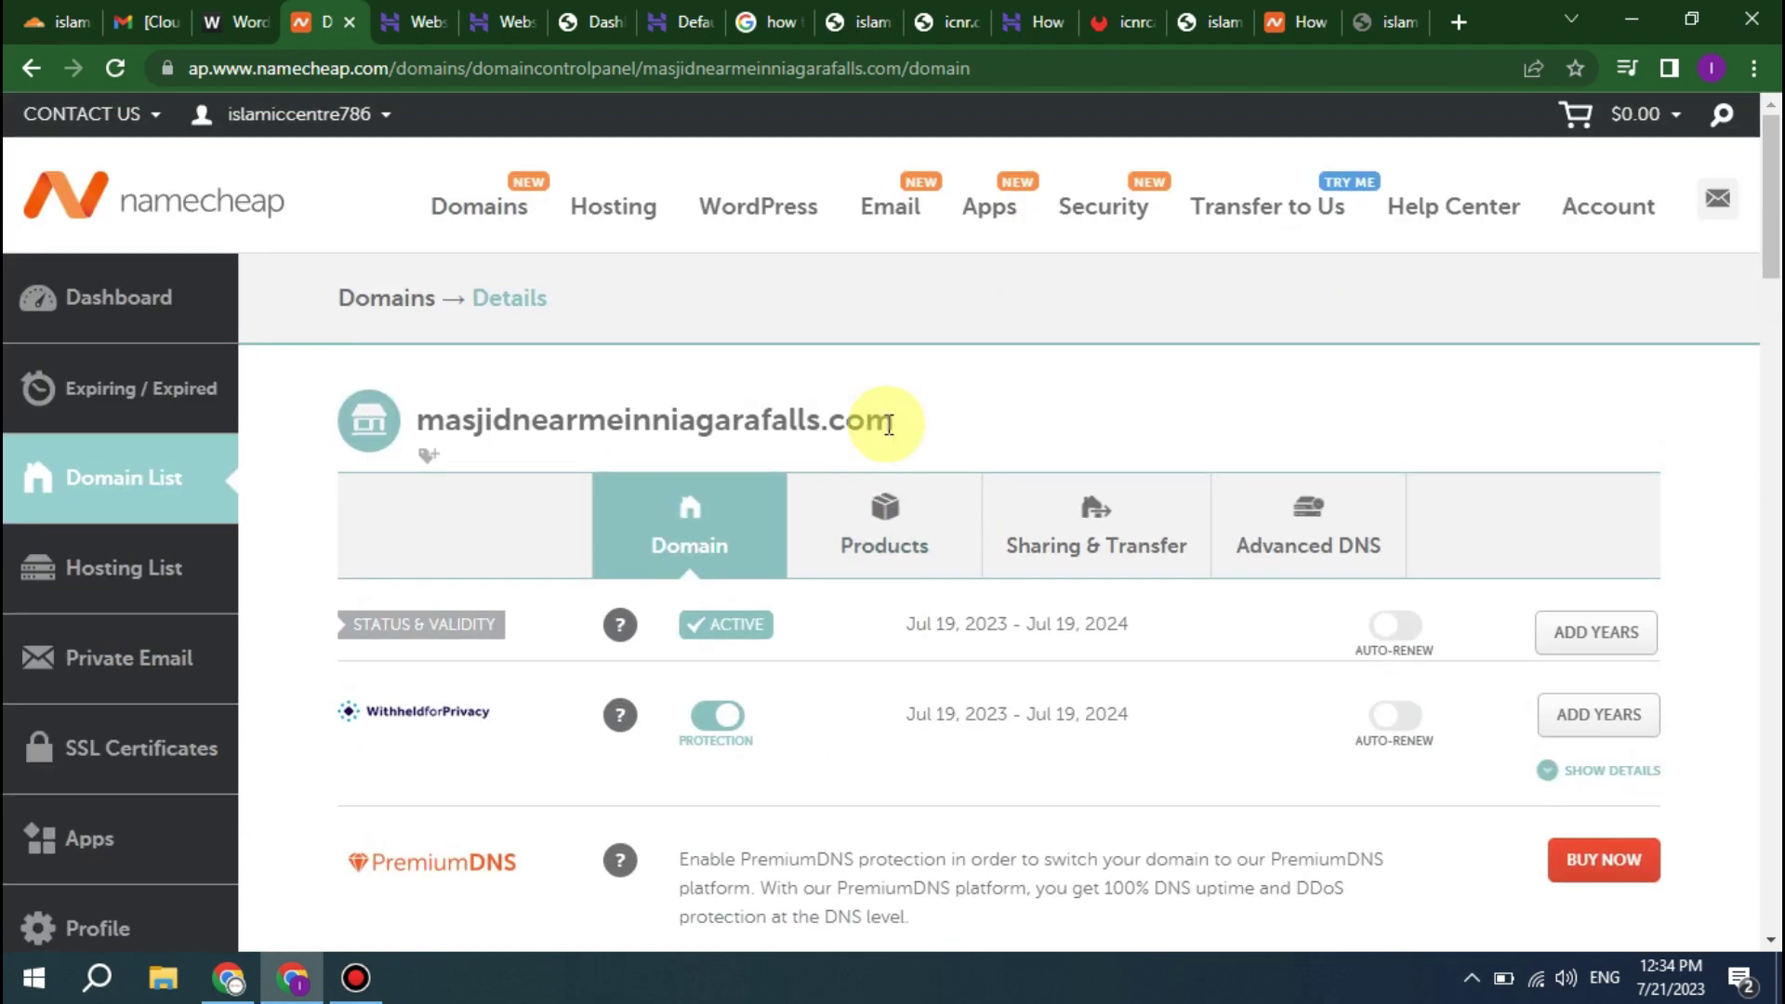
pyautogui.moveTo(892, 420); pyautogui.dragTo(421, 426)
pyautogui.hotkey('ctrl', 'c')
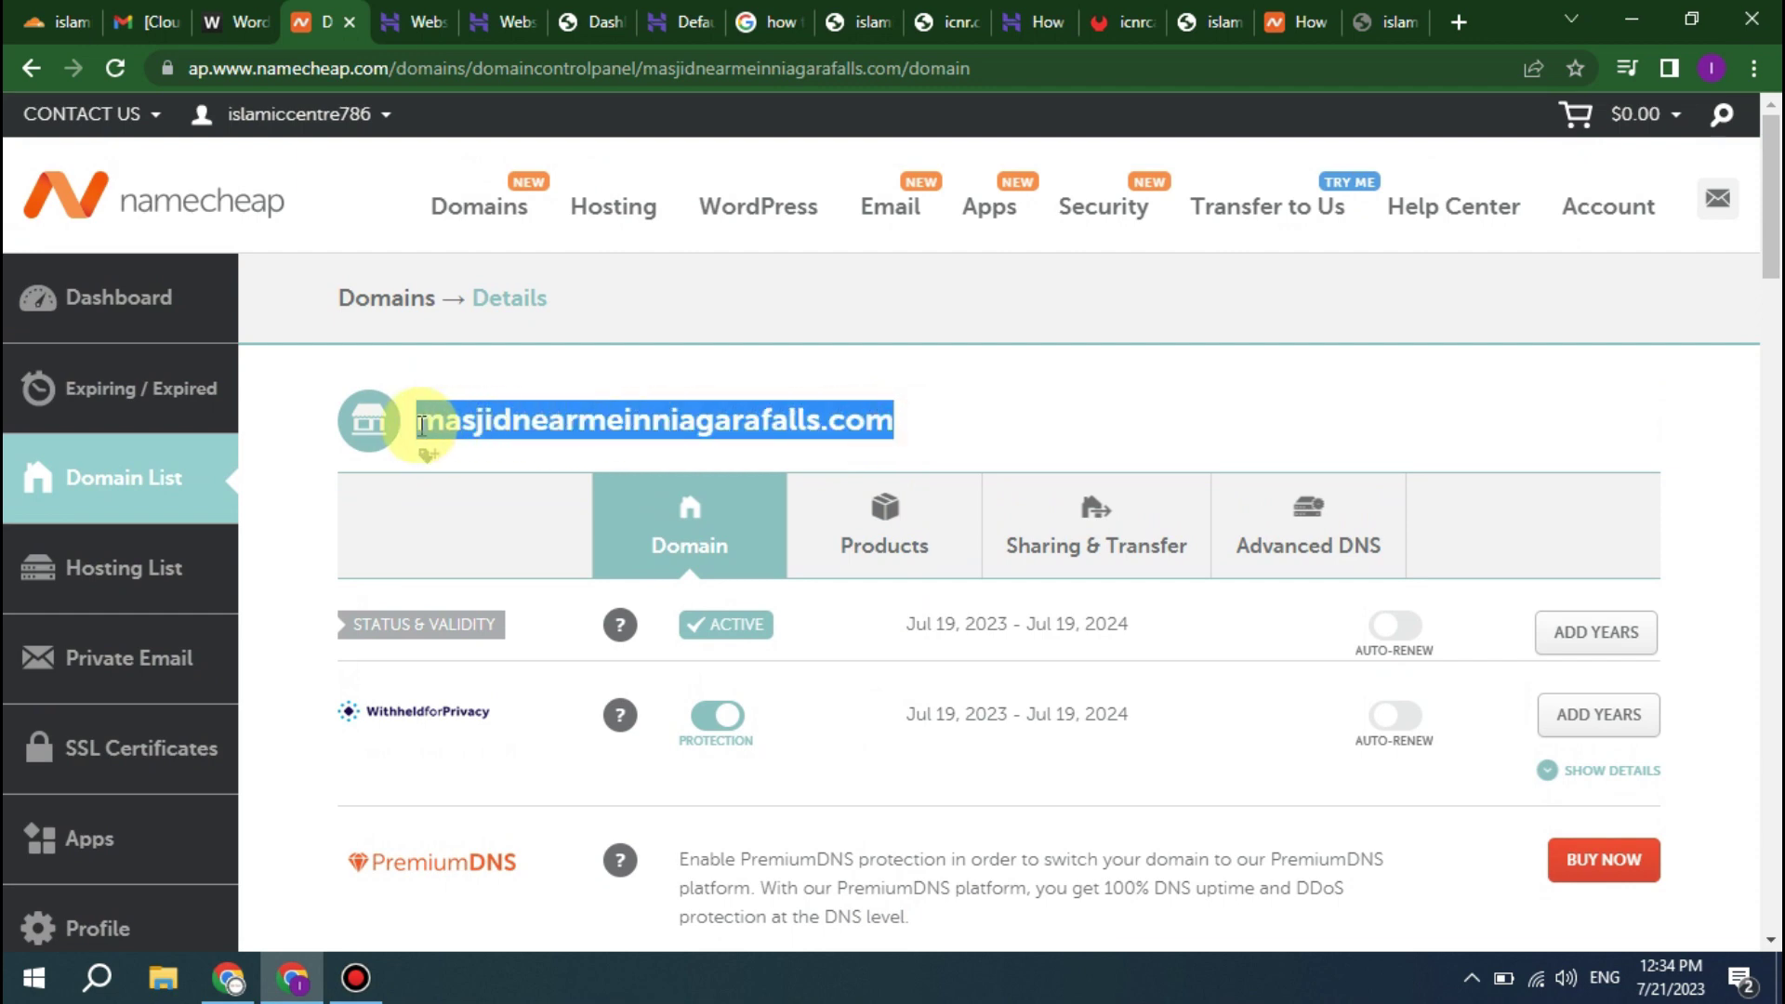
pyautogui.scroll(-5, 824, 490)
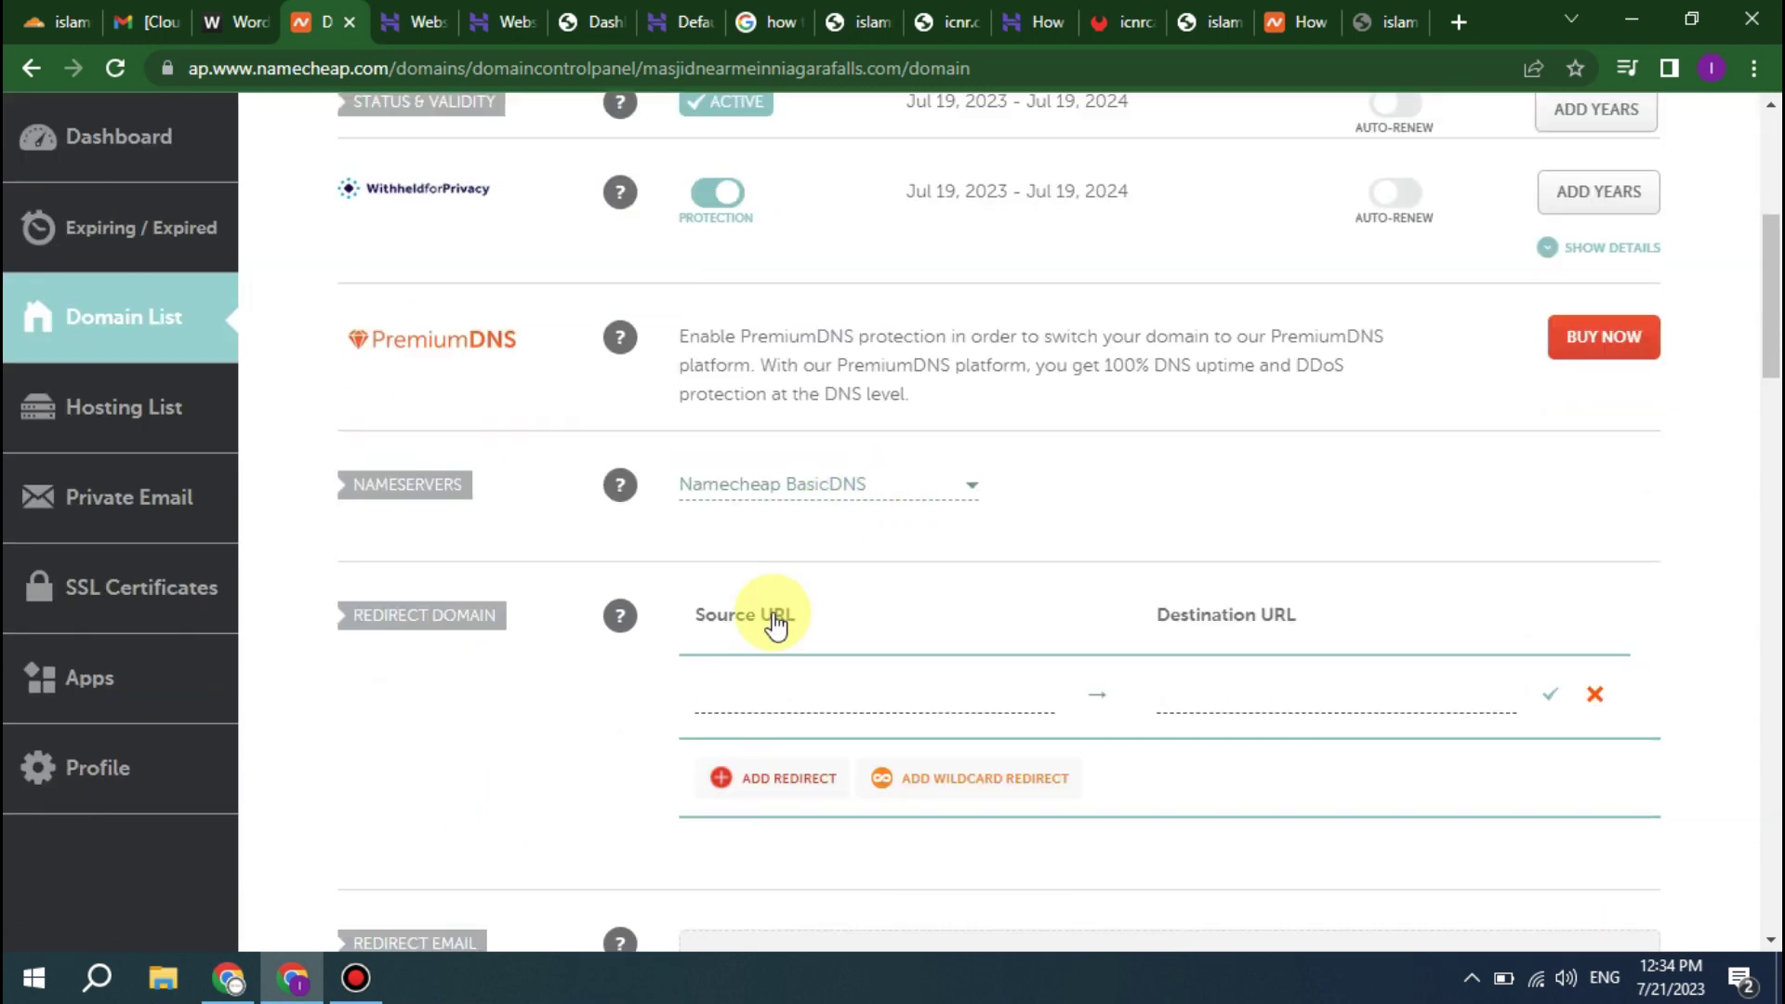
pyautogui.click(761, 723)
pyautogui.hotkey('ctrl', 'v')
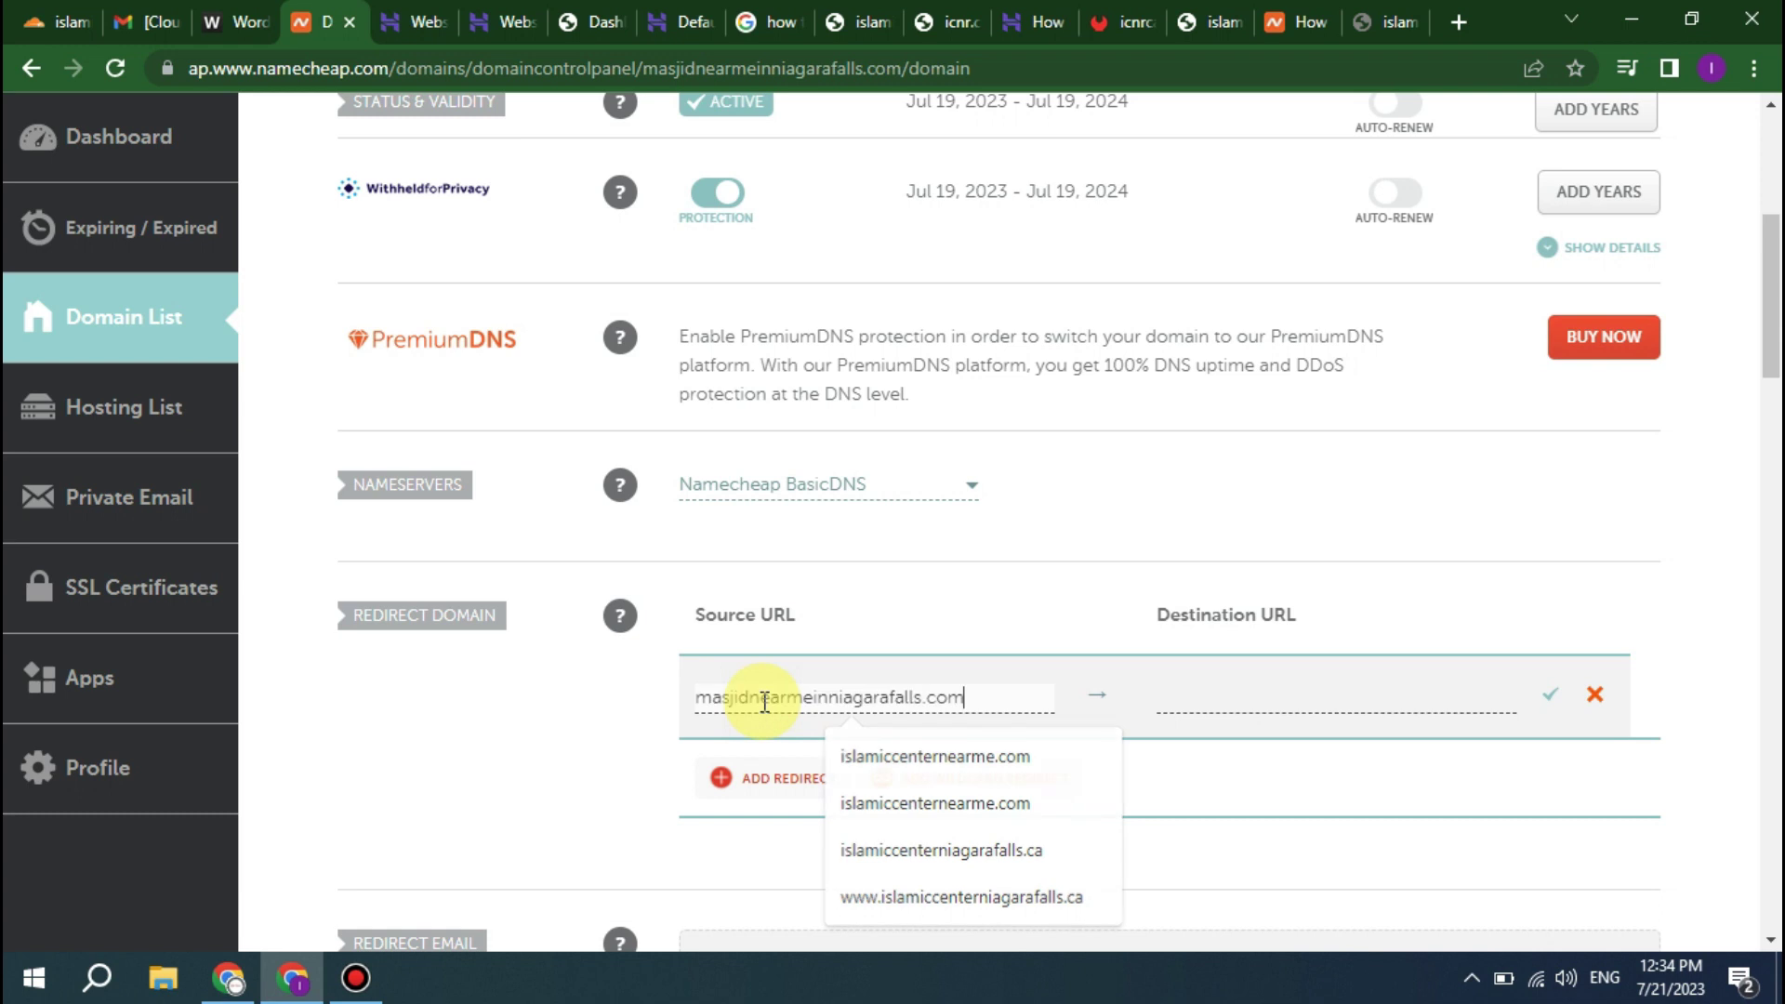
pyautogui.click(1222, 693)
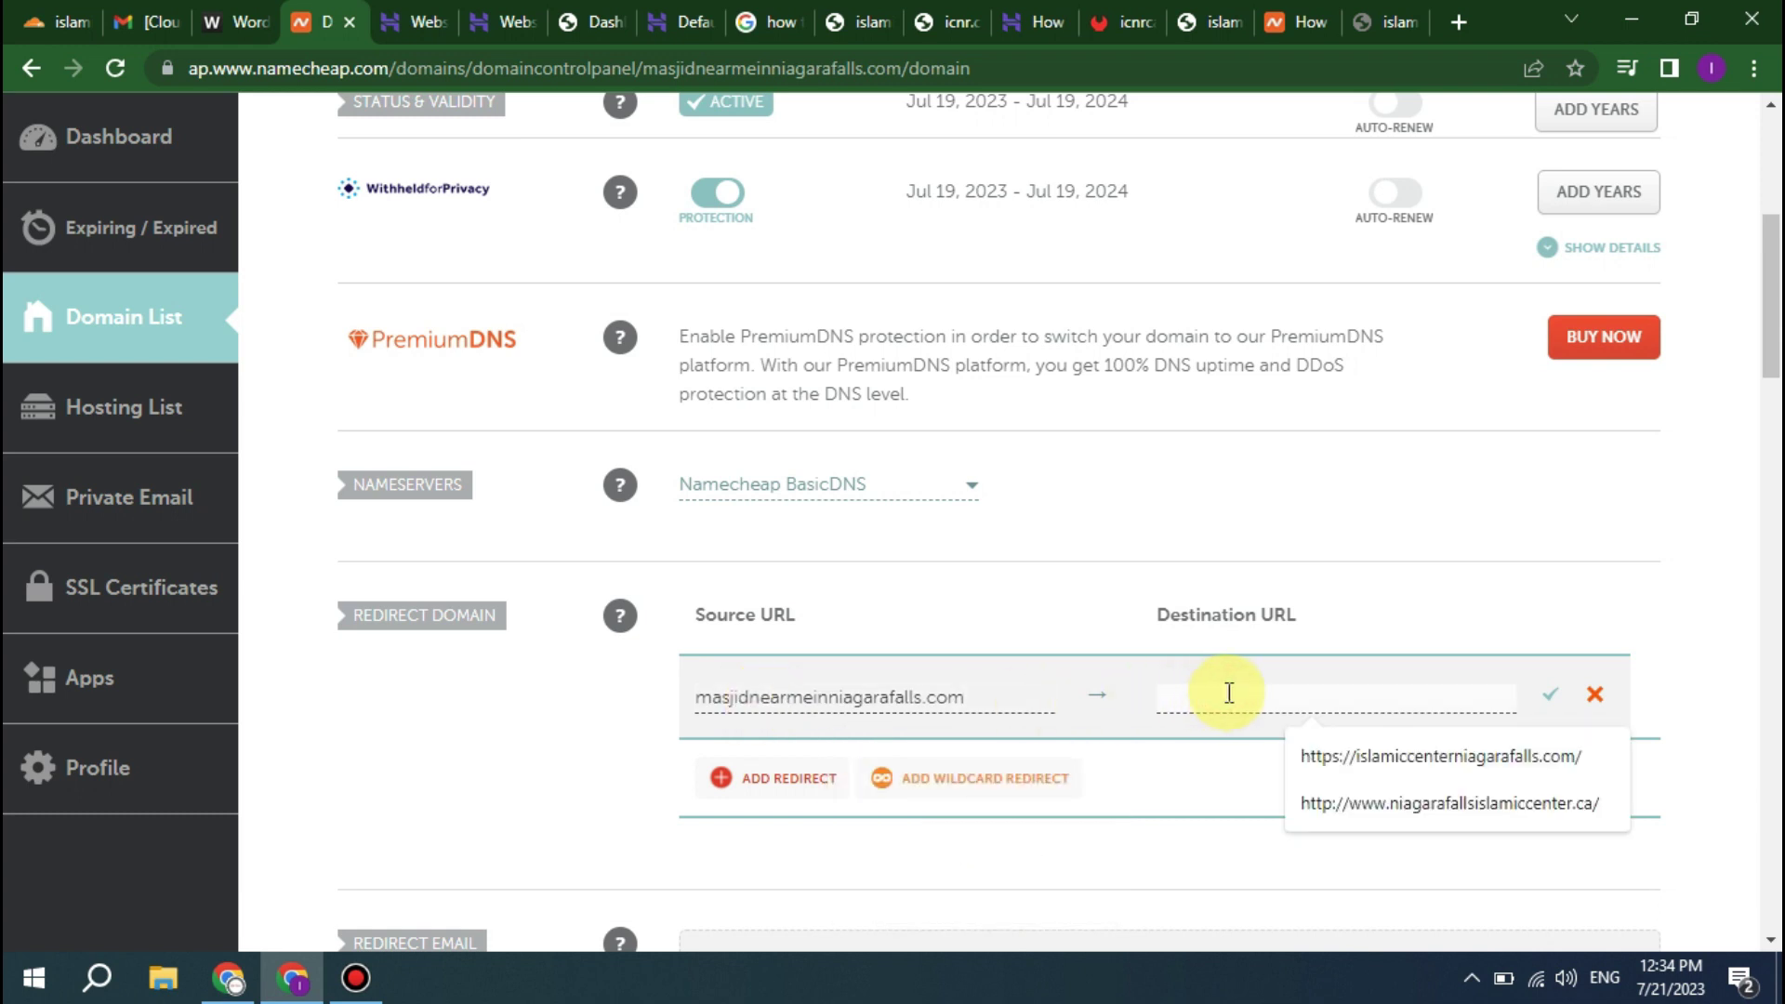
pyautogui.click(1350, 751)
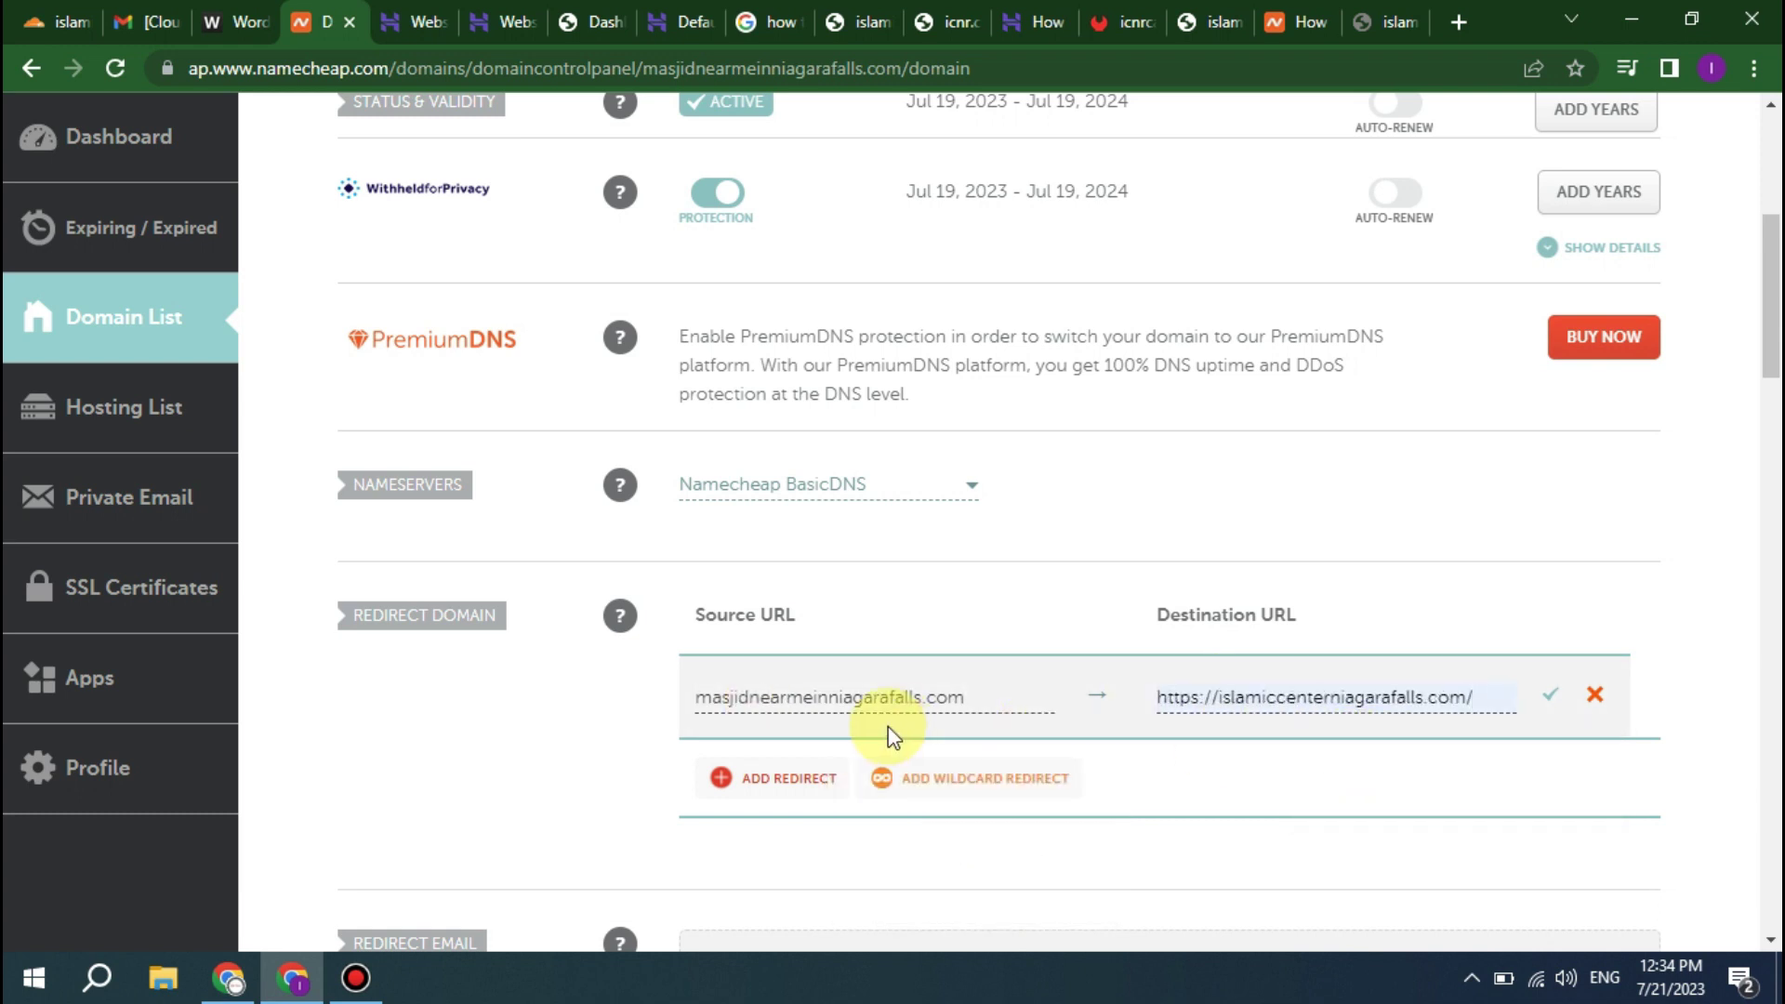
pyautogui.click(1549, 701)
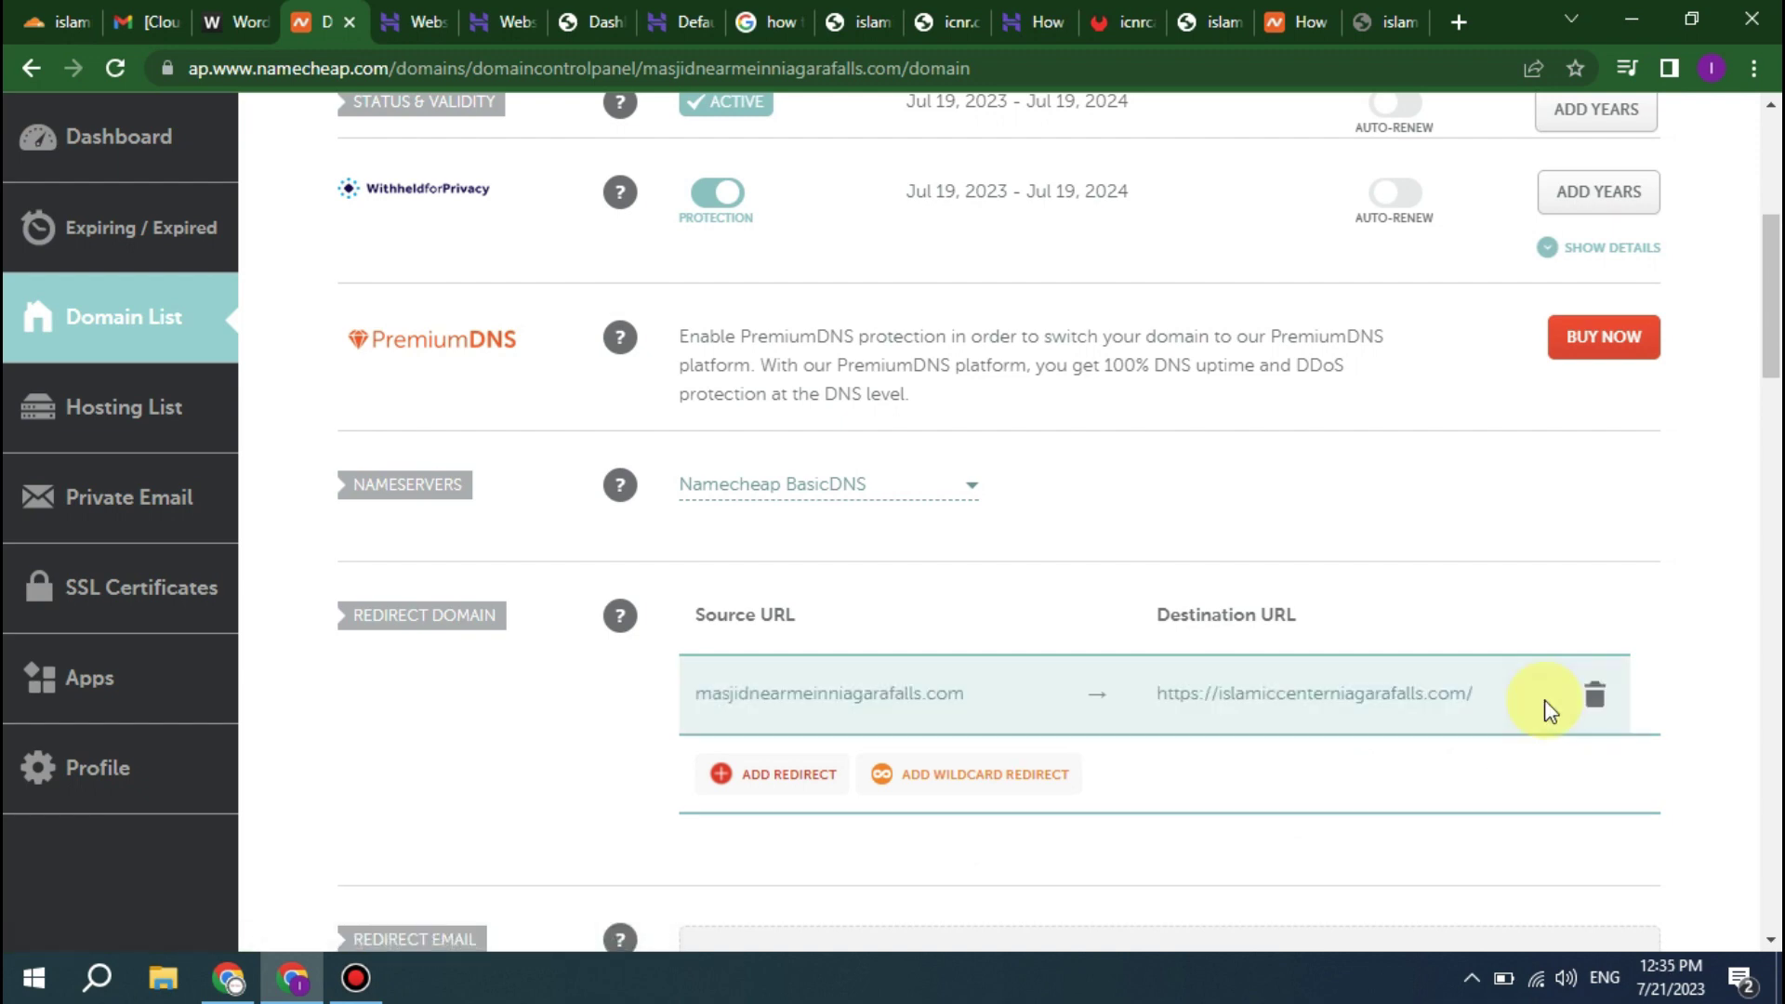
pyautogui.click(772, 773)
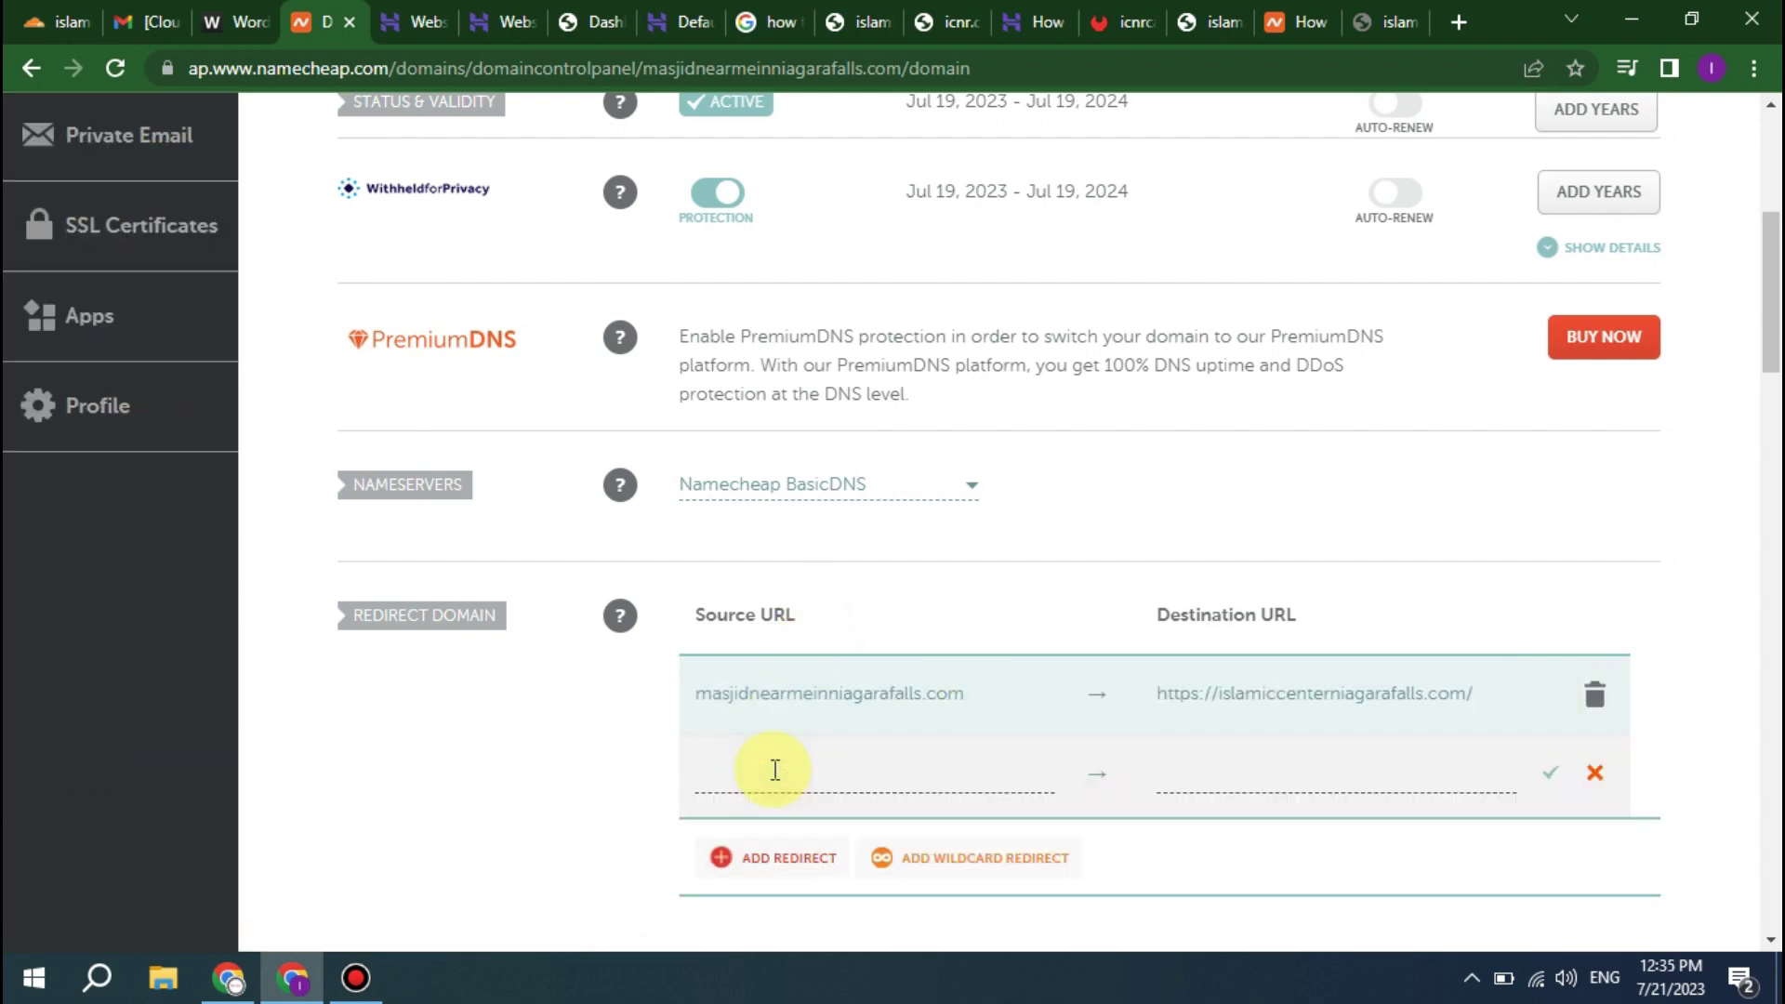
pyautogui.press('Up')
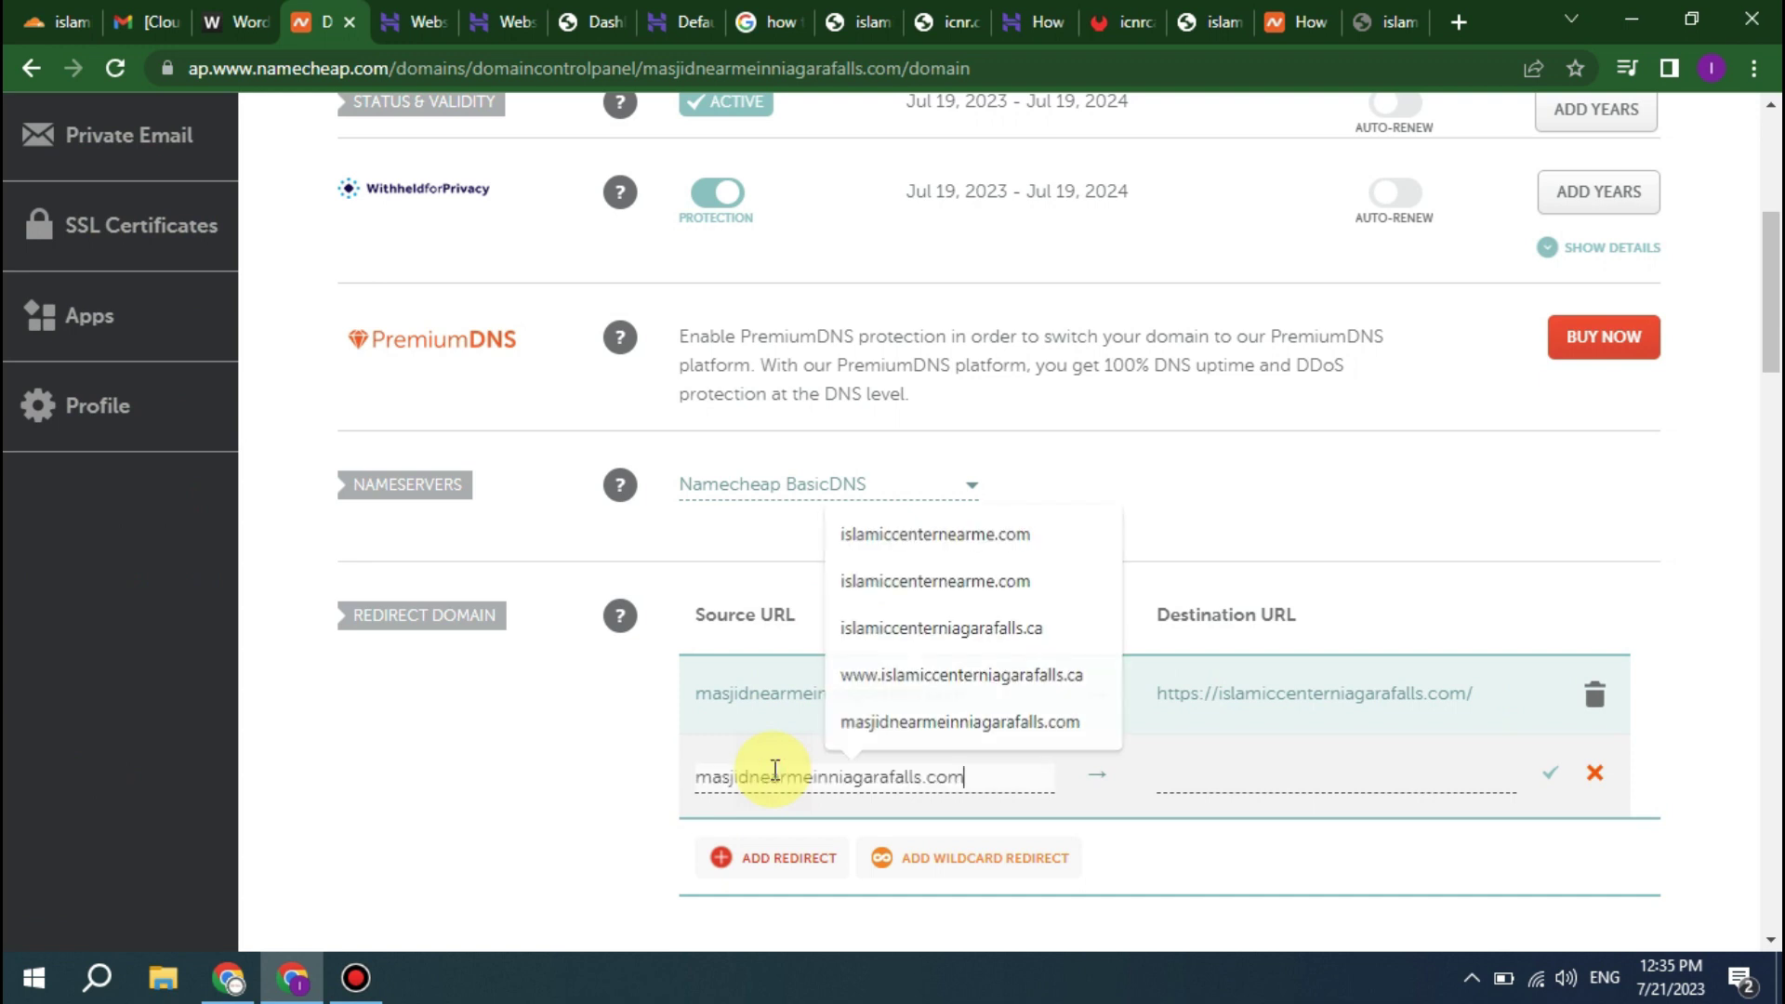
pyautogui.press('Return')
pyautogui.click(699, 779)
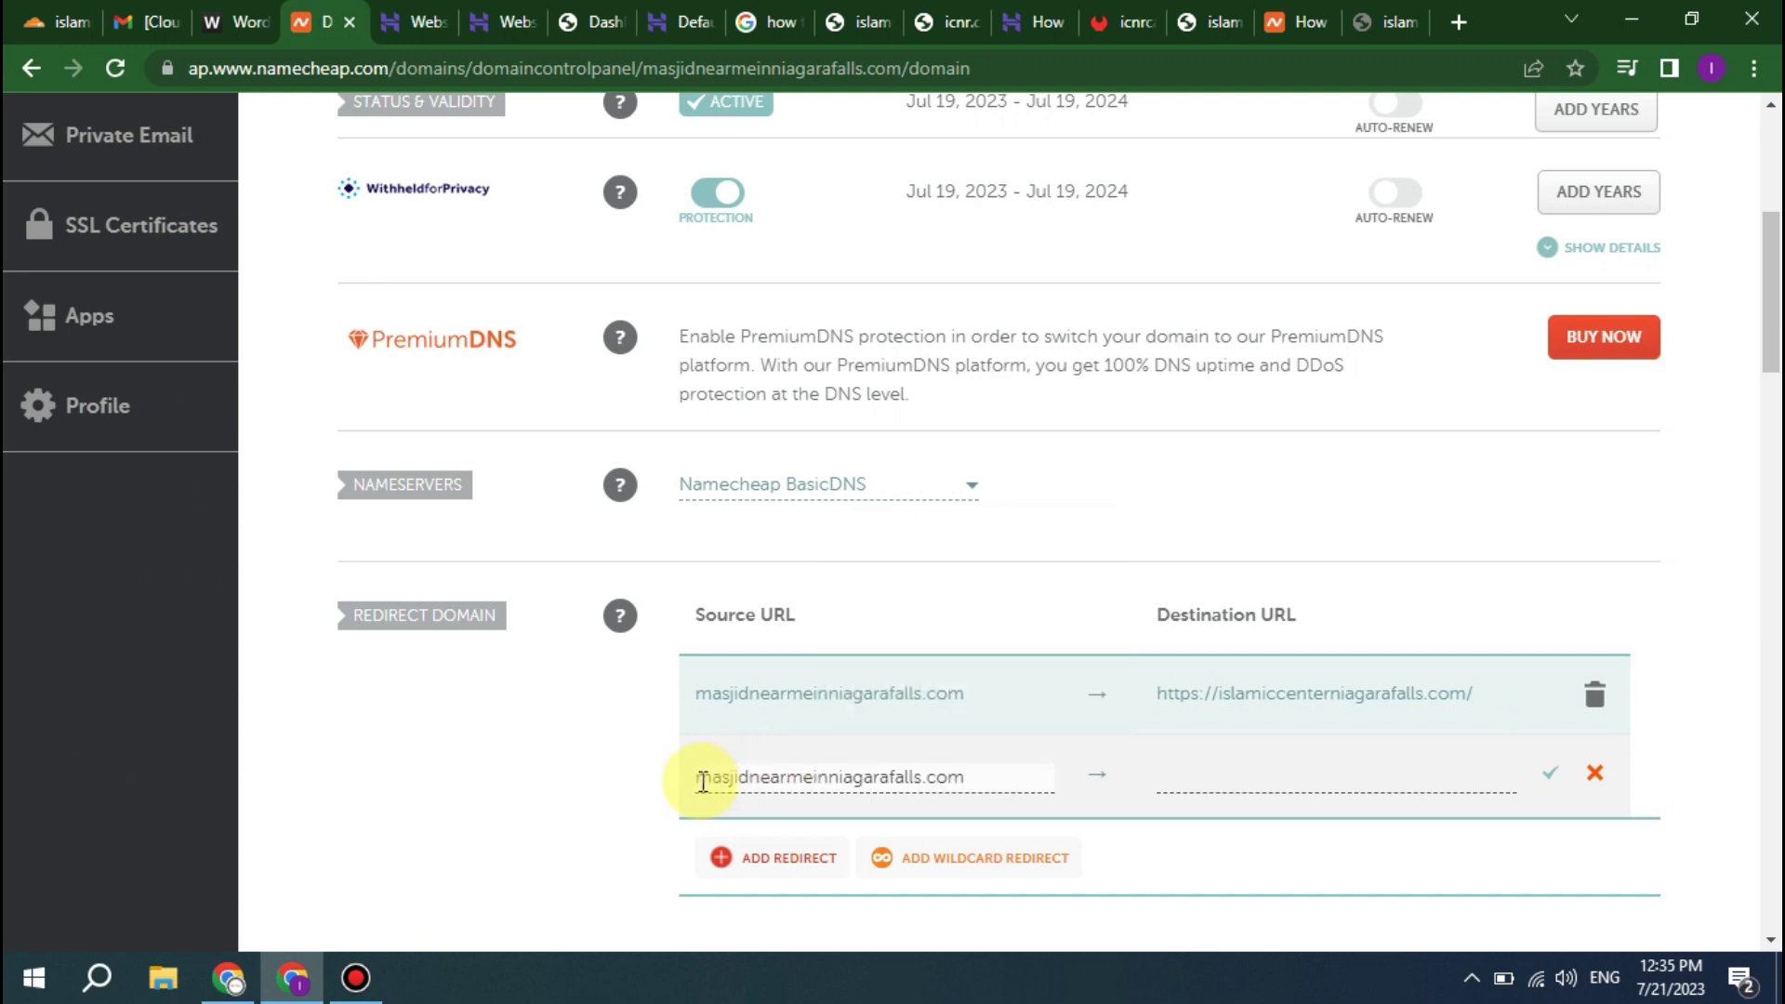
pyautogui.write('www.')
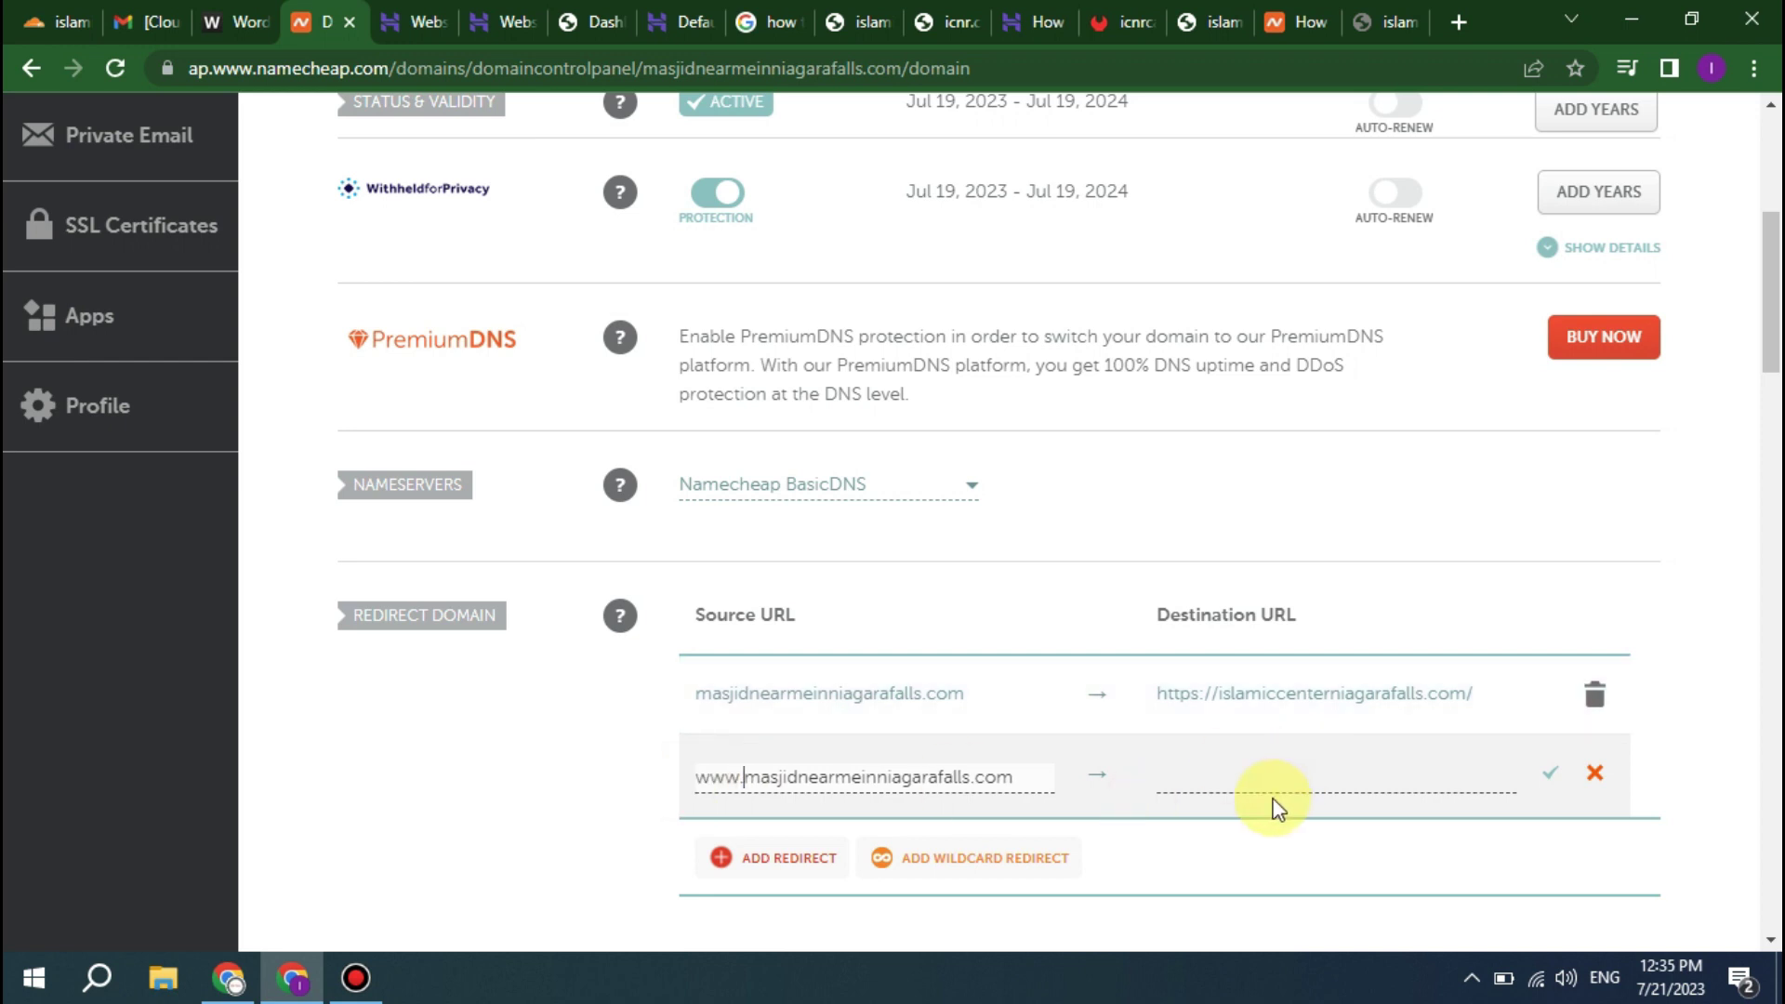
pyautogui.click(1260, 768)
pyautogui.click(1296, 834)
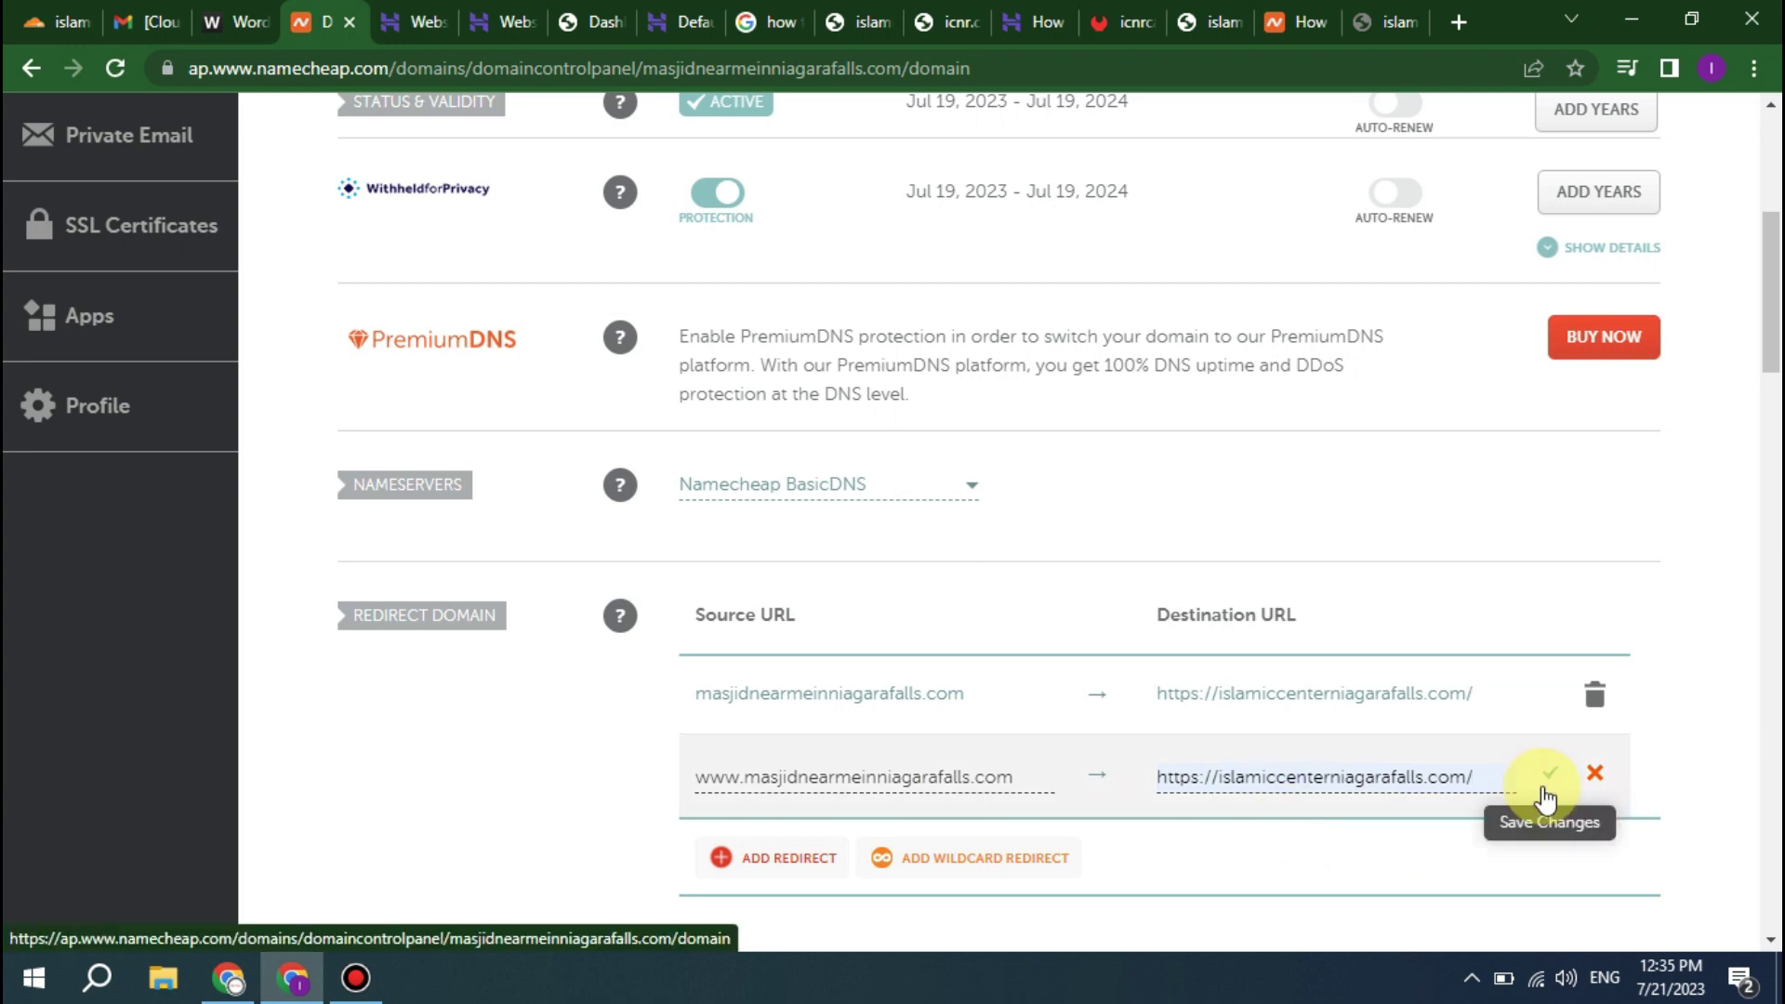
pyautogui.scroll(-1, 1546, 797)
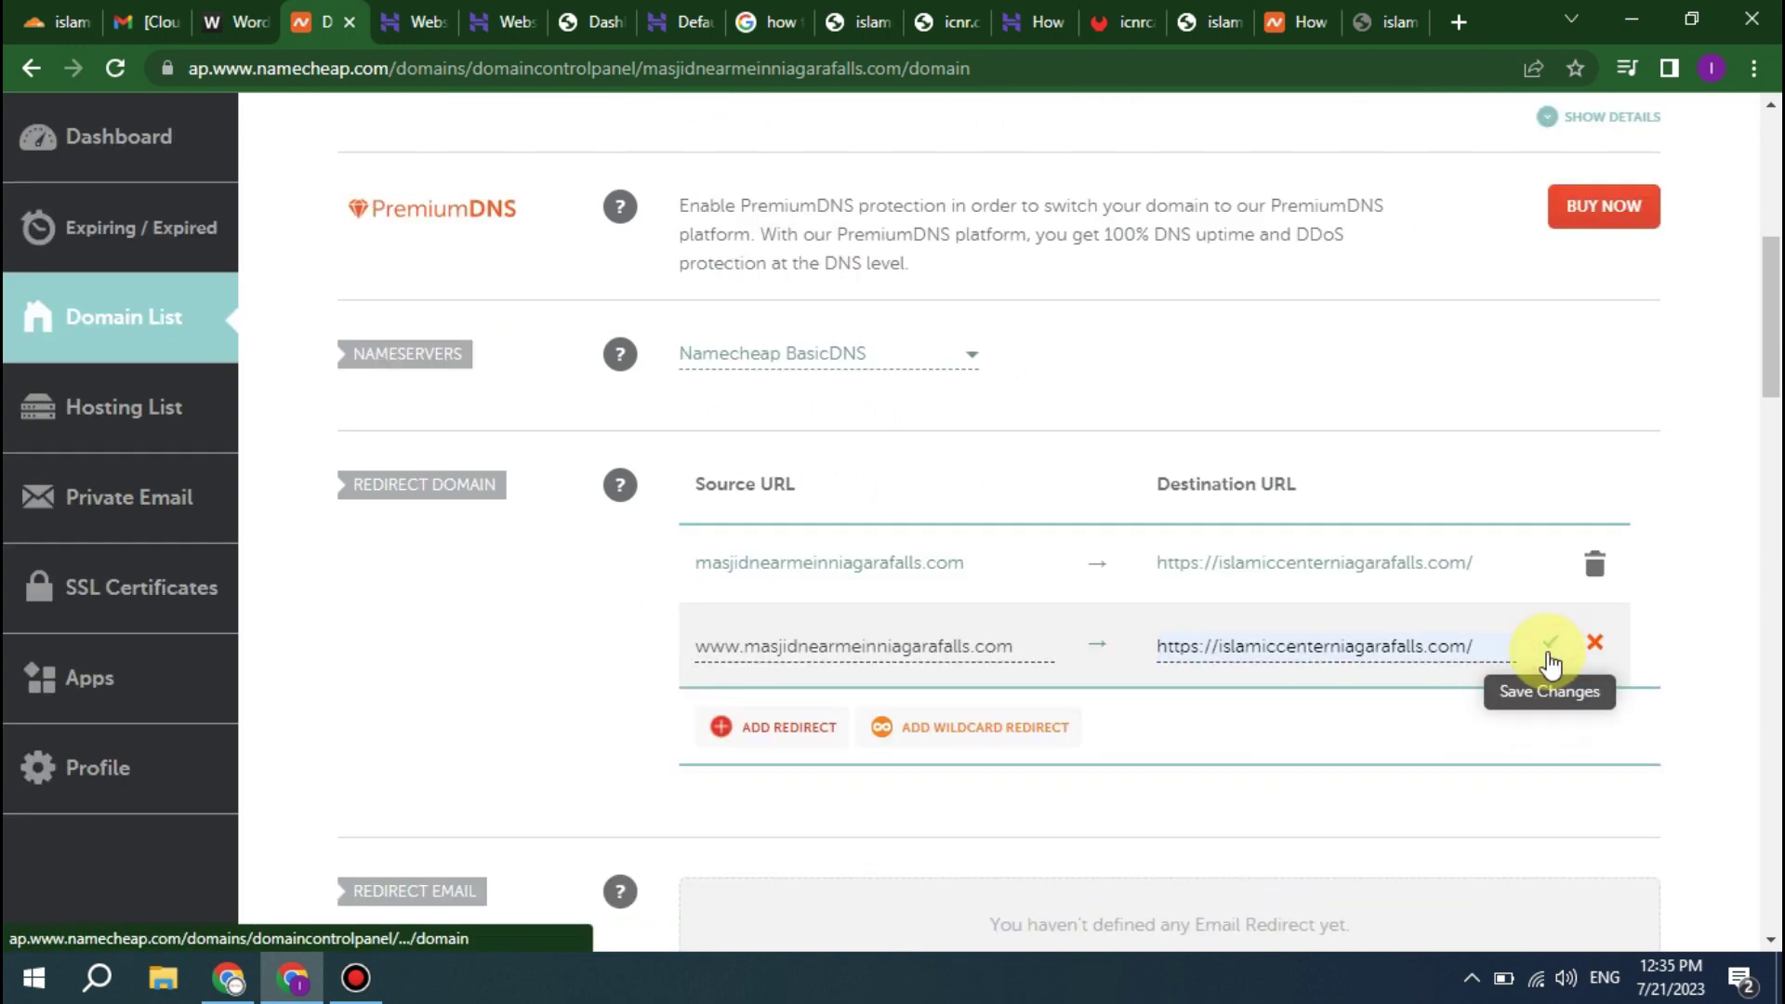
pyautogui.press('Return')
# - Check the host records in the Advanced DNS settings of masjidnearmeinniagarafalls.com
pyautogui.scroll(6, 1374, 714)
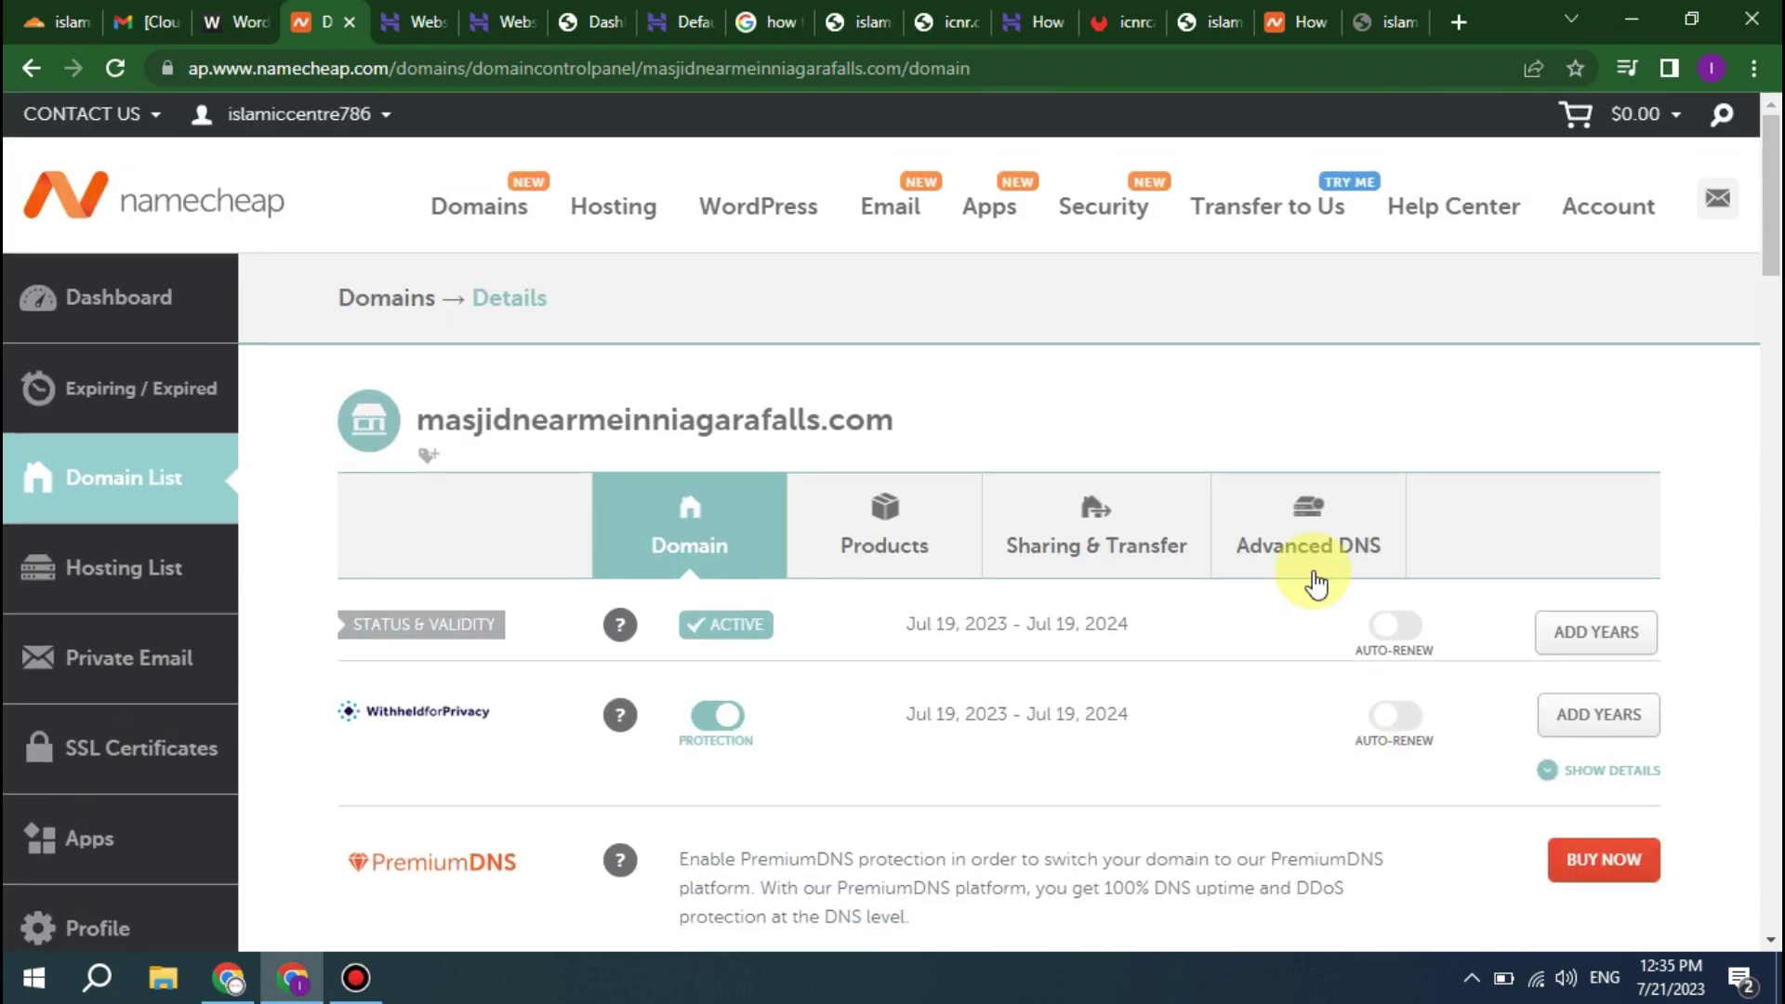
pyautogui.click(1306, 516)
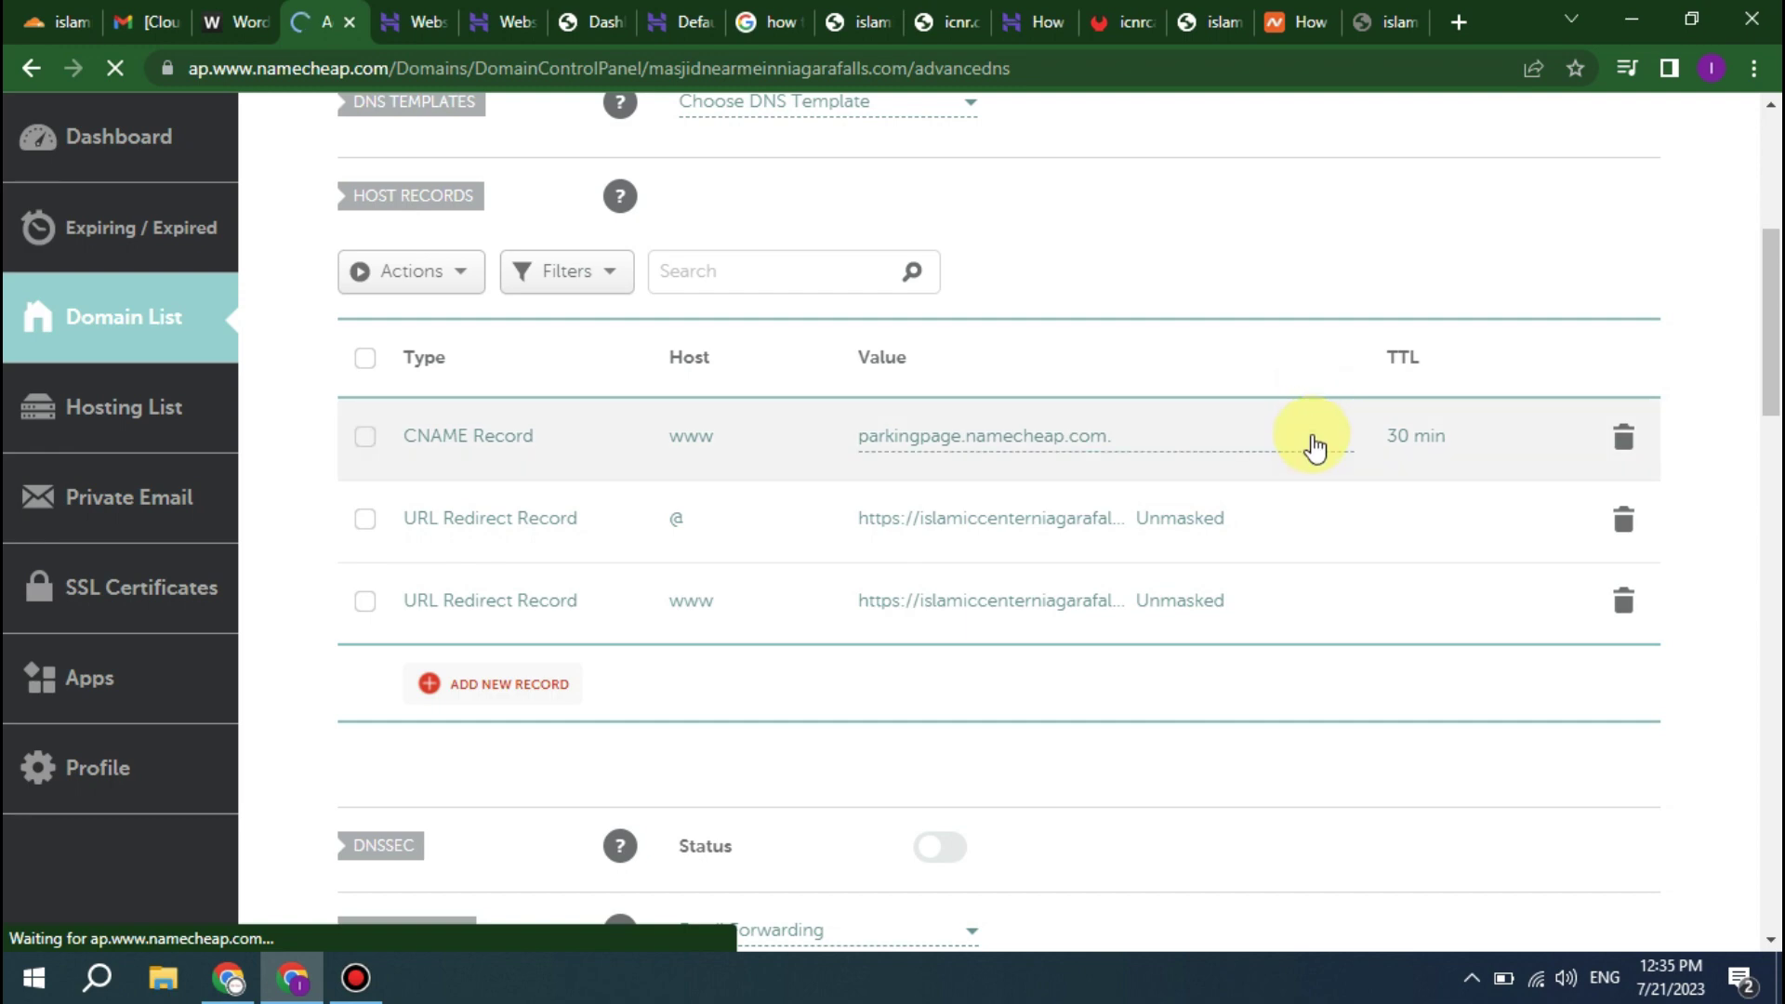
pyautogui.scroll(5, 1350, 625)
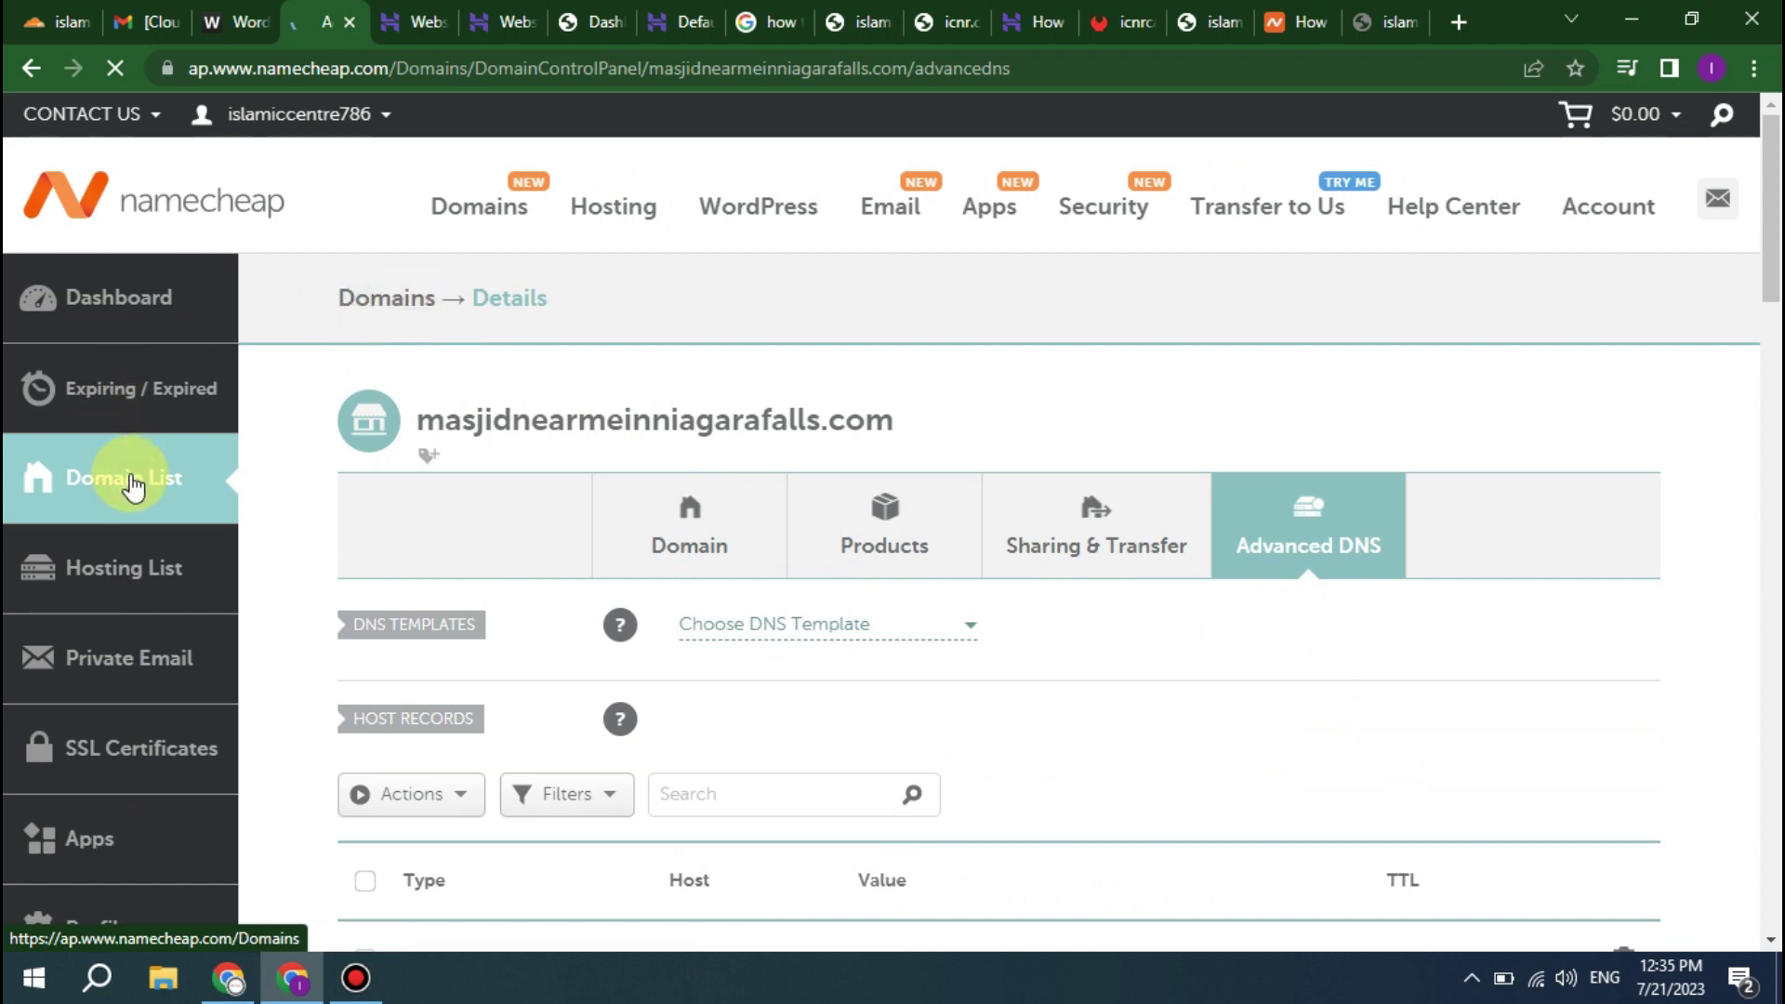
# - Open the settings of mosqueinniagarafalls.com from the domain list and delete its existing domain redirect
pyautogui.scroll(-3, 740, 666)
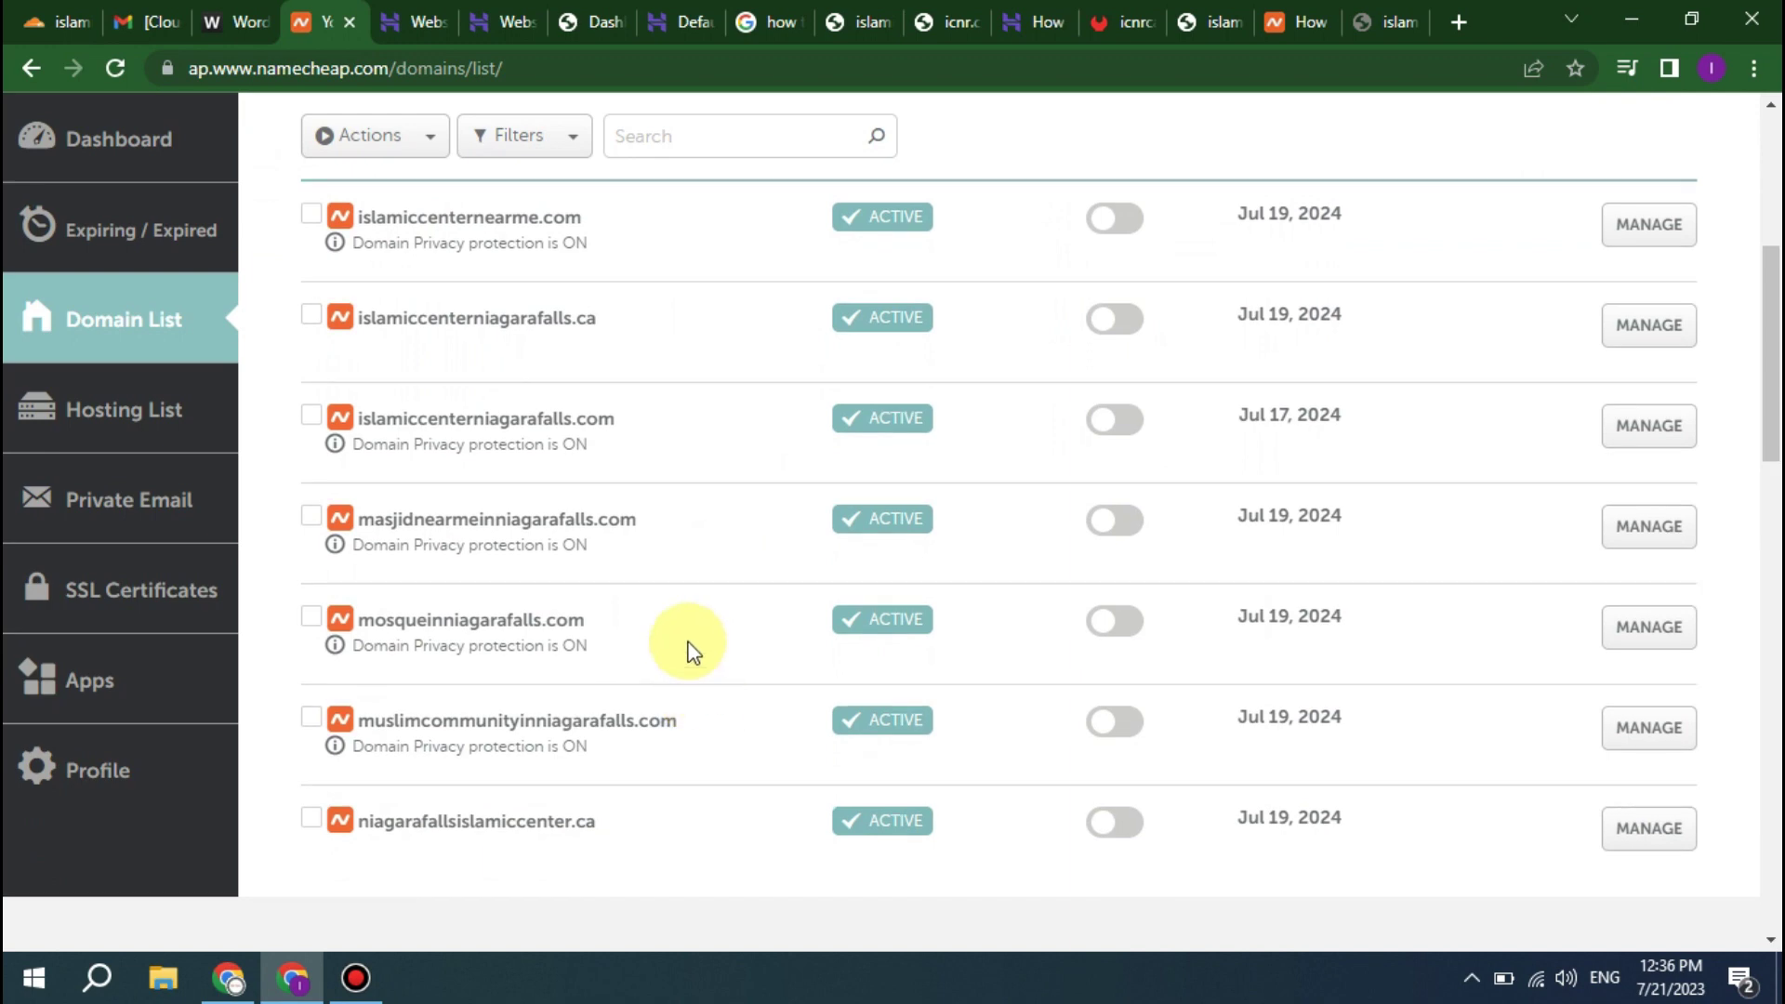
pyautogui.scroll(-2, 510, 622)
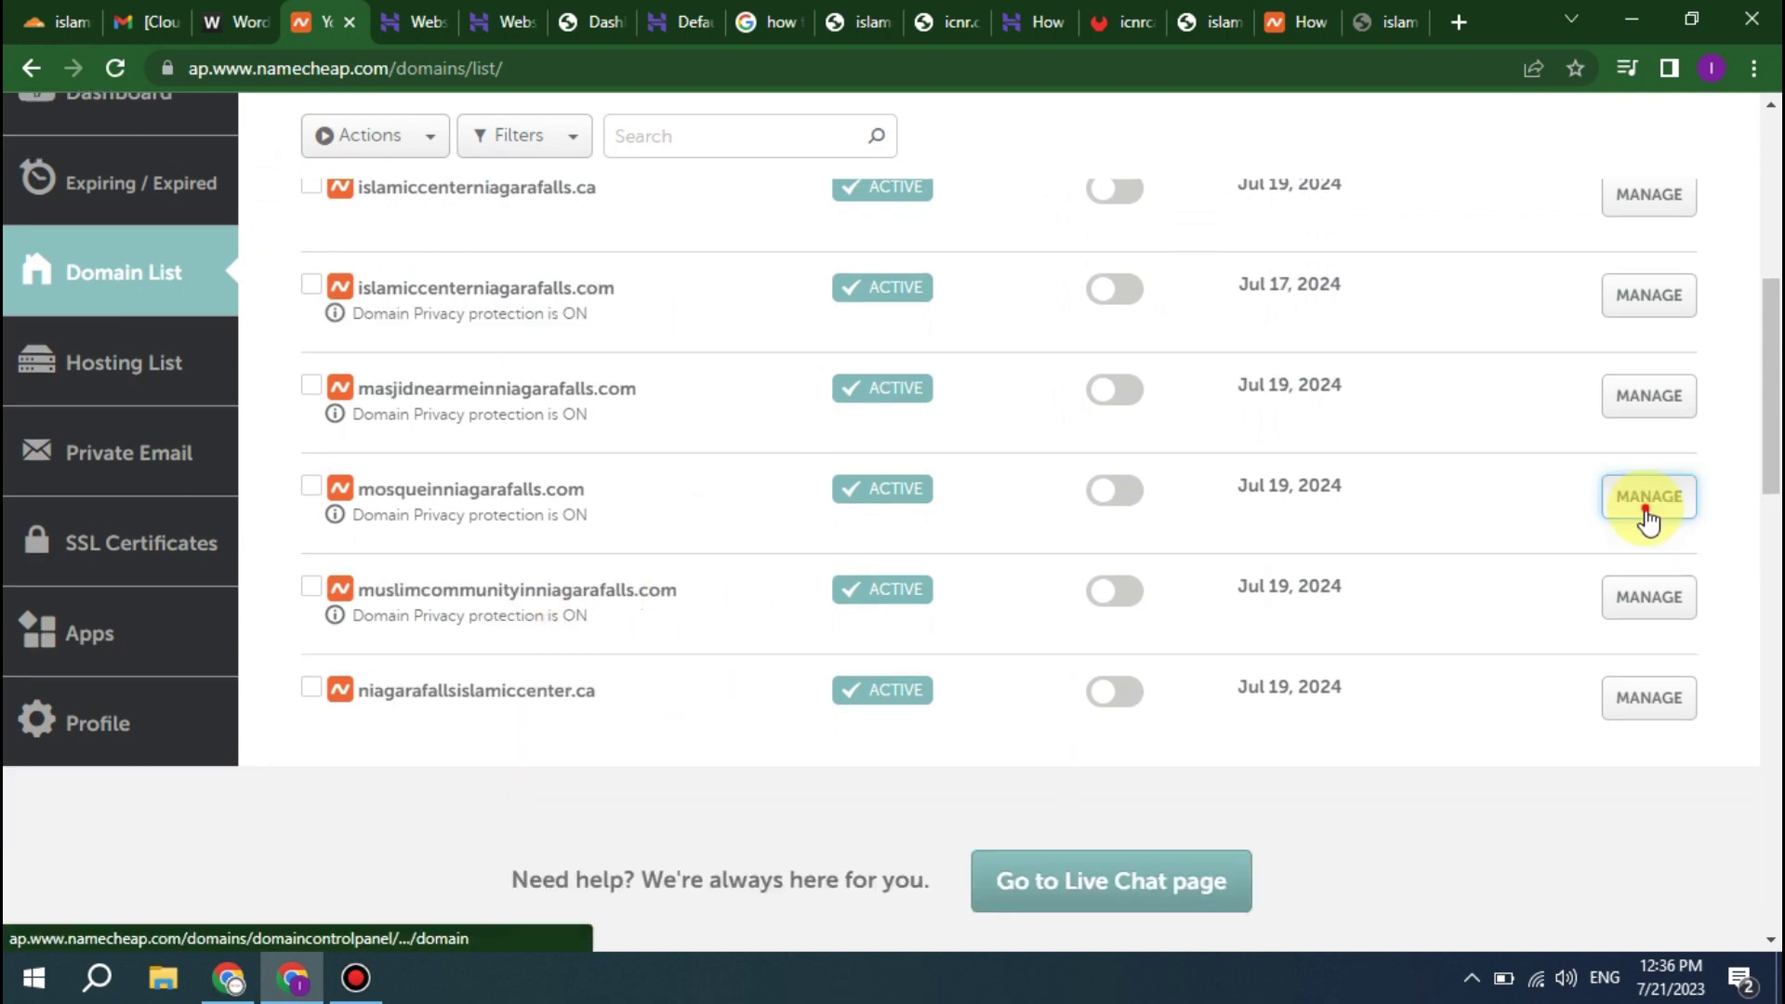
pyautogui.click(1646, 509)
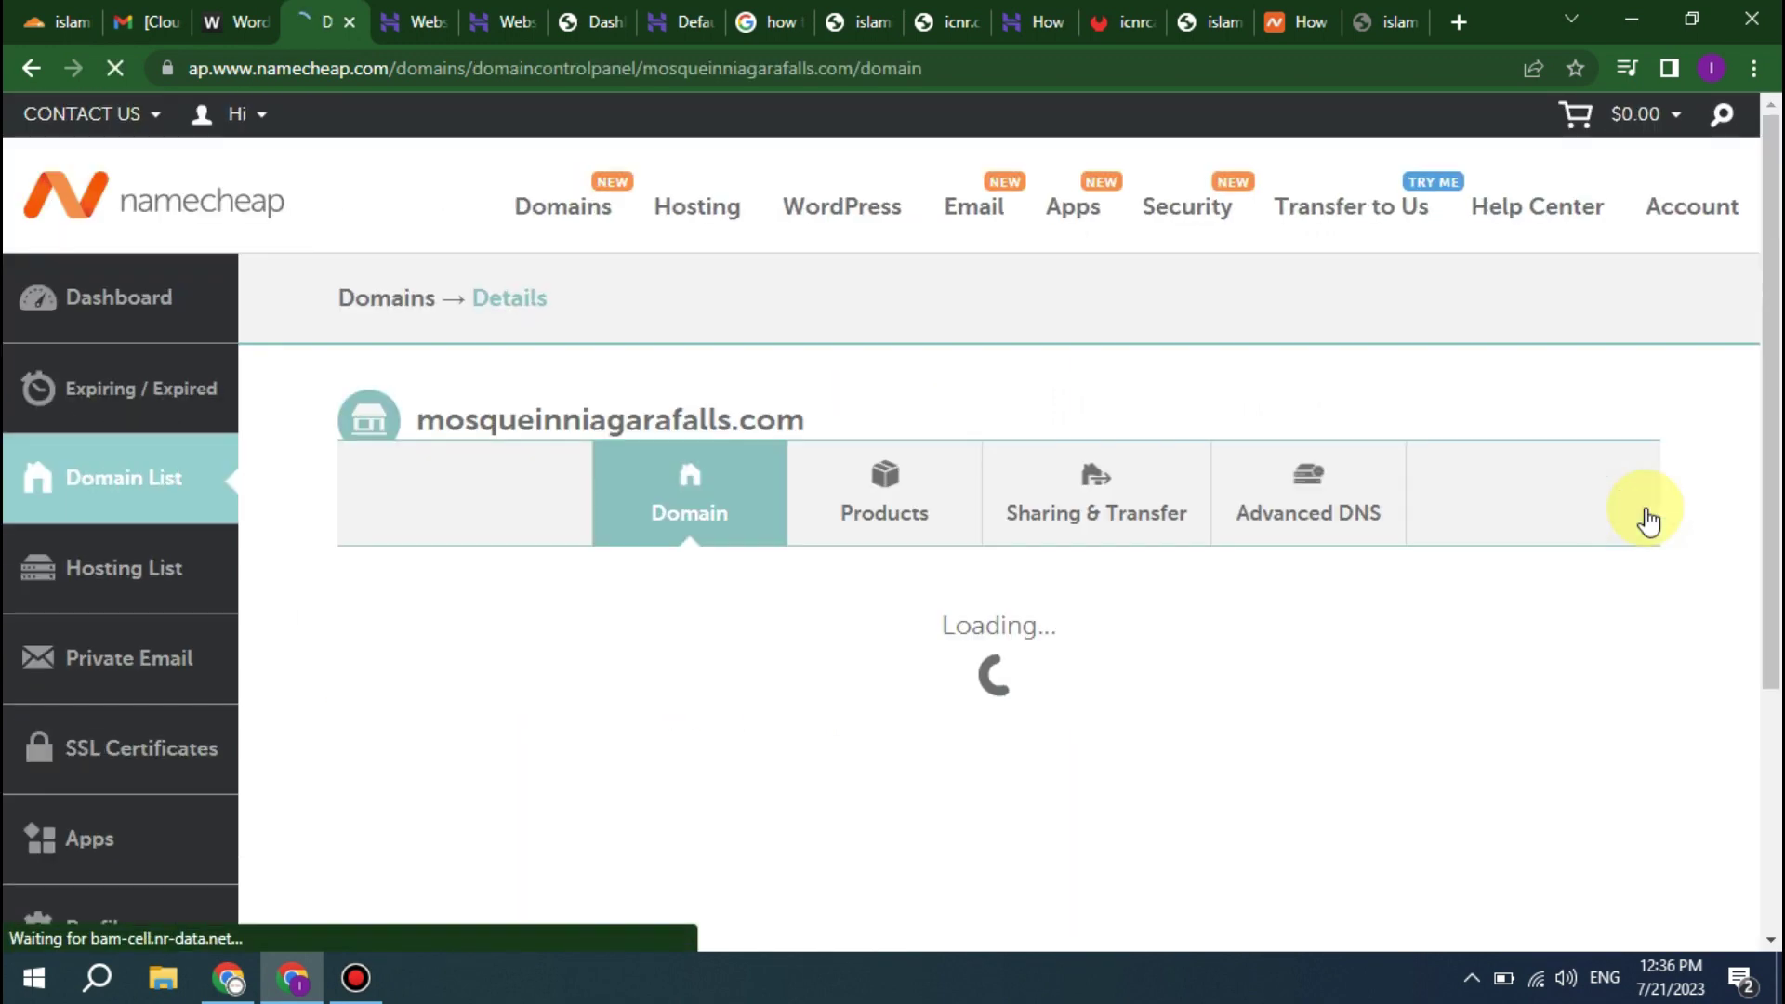
pyautogui.scroll(-5, 1120, 641)
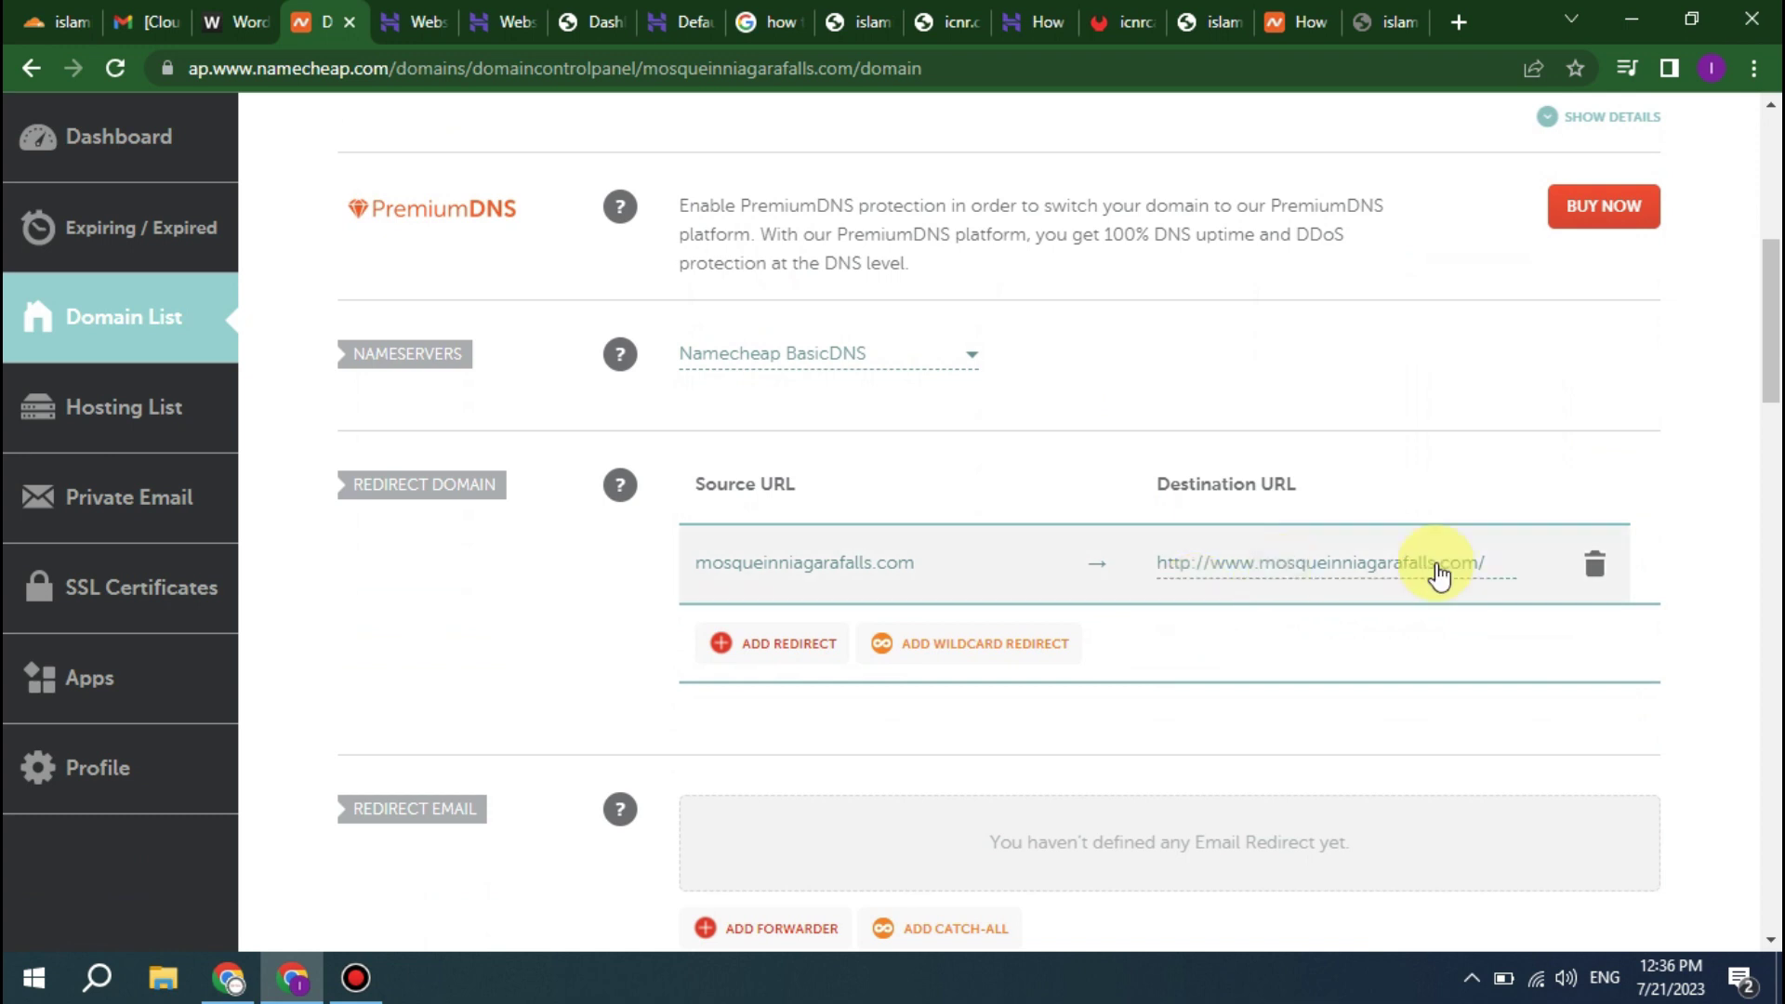
pyautogui.click(1592, 569)
pyautogui.click(1478, 684)
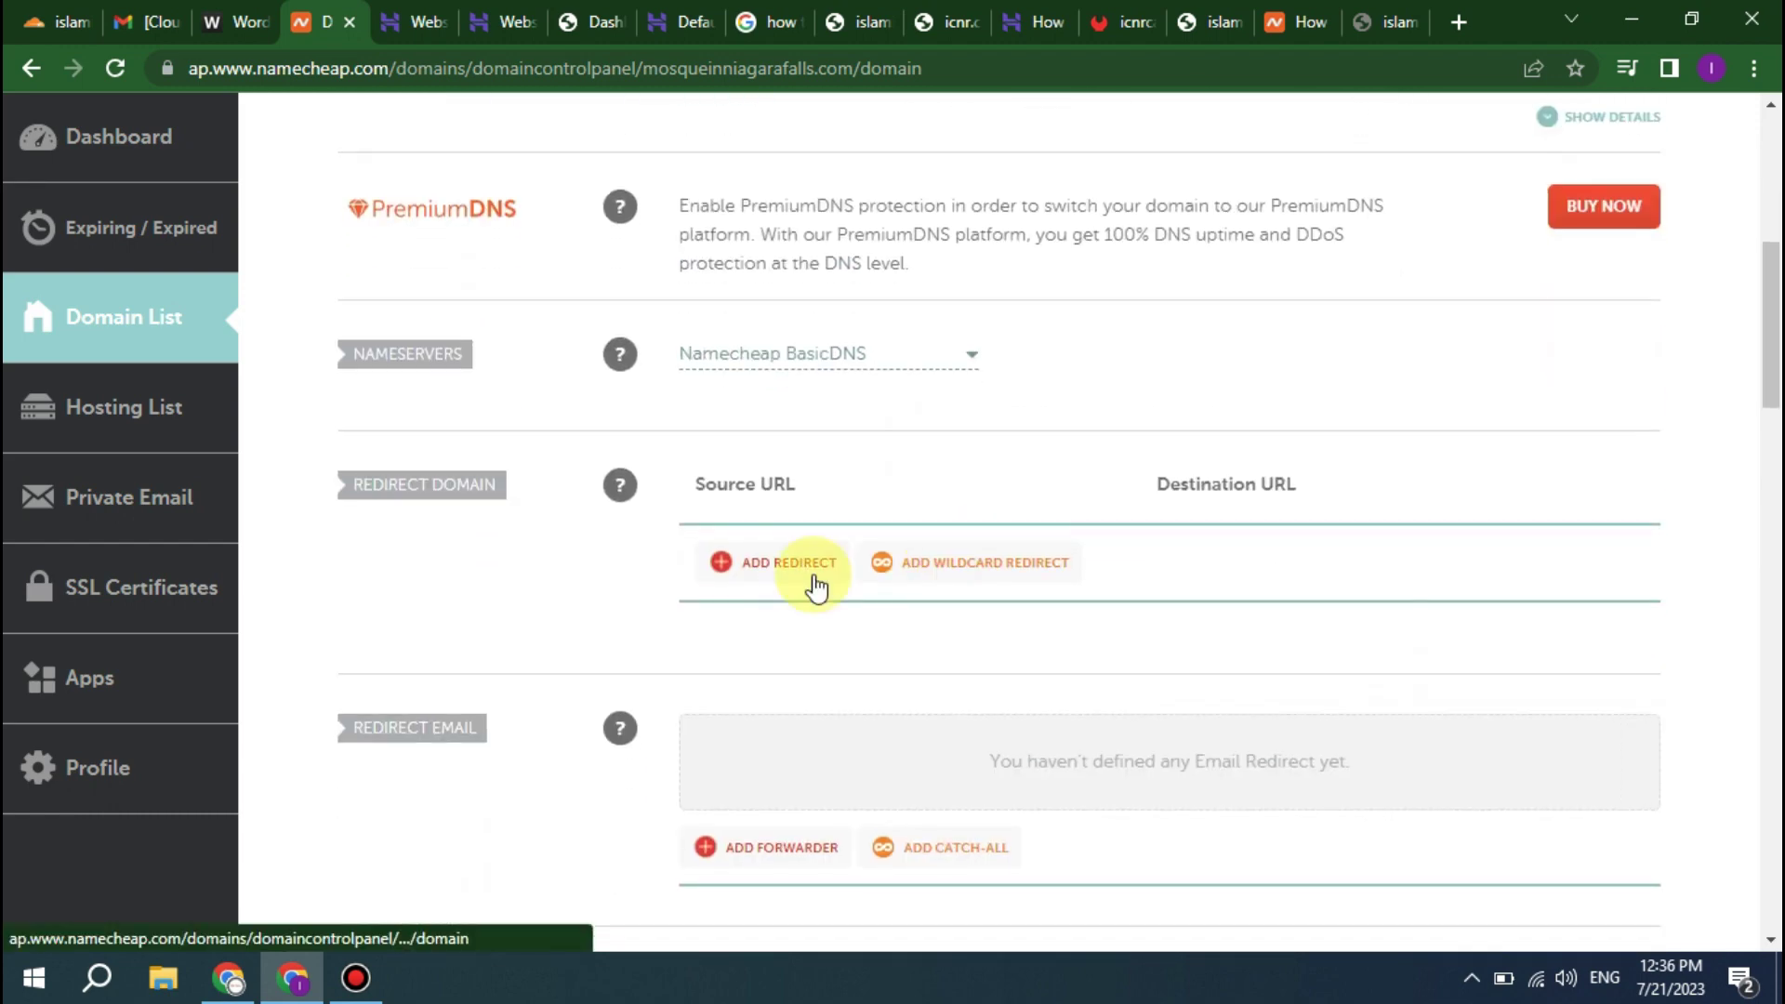
# - Add a new domain redirect and copy mosqueinniagarafalls.com from the page heading into its source URL
pyautogui.click(722, 560)
pyautogui.scroll(5, 729, 558)
pyautogui.moveTo(823, 298); pyautogui.dragTo(415, 288)
pyautogui.hotkey('ctrl', 'c')
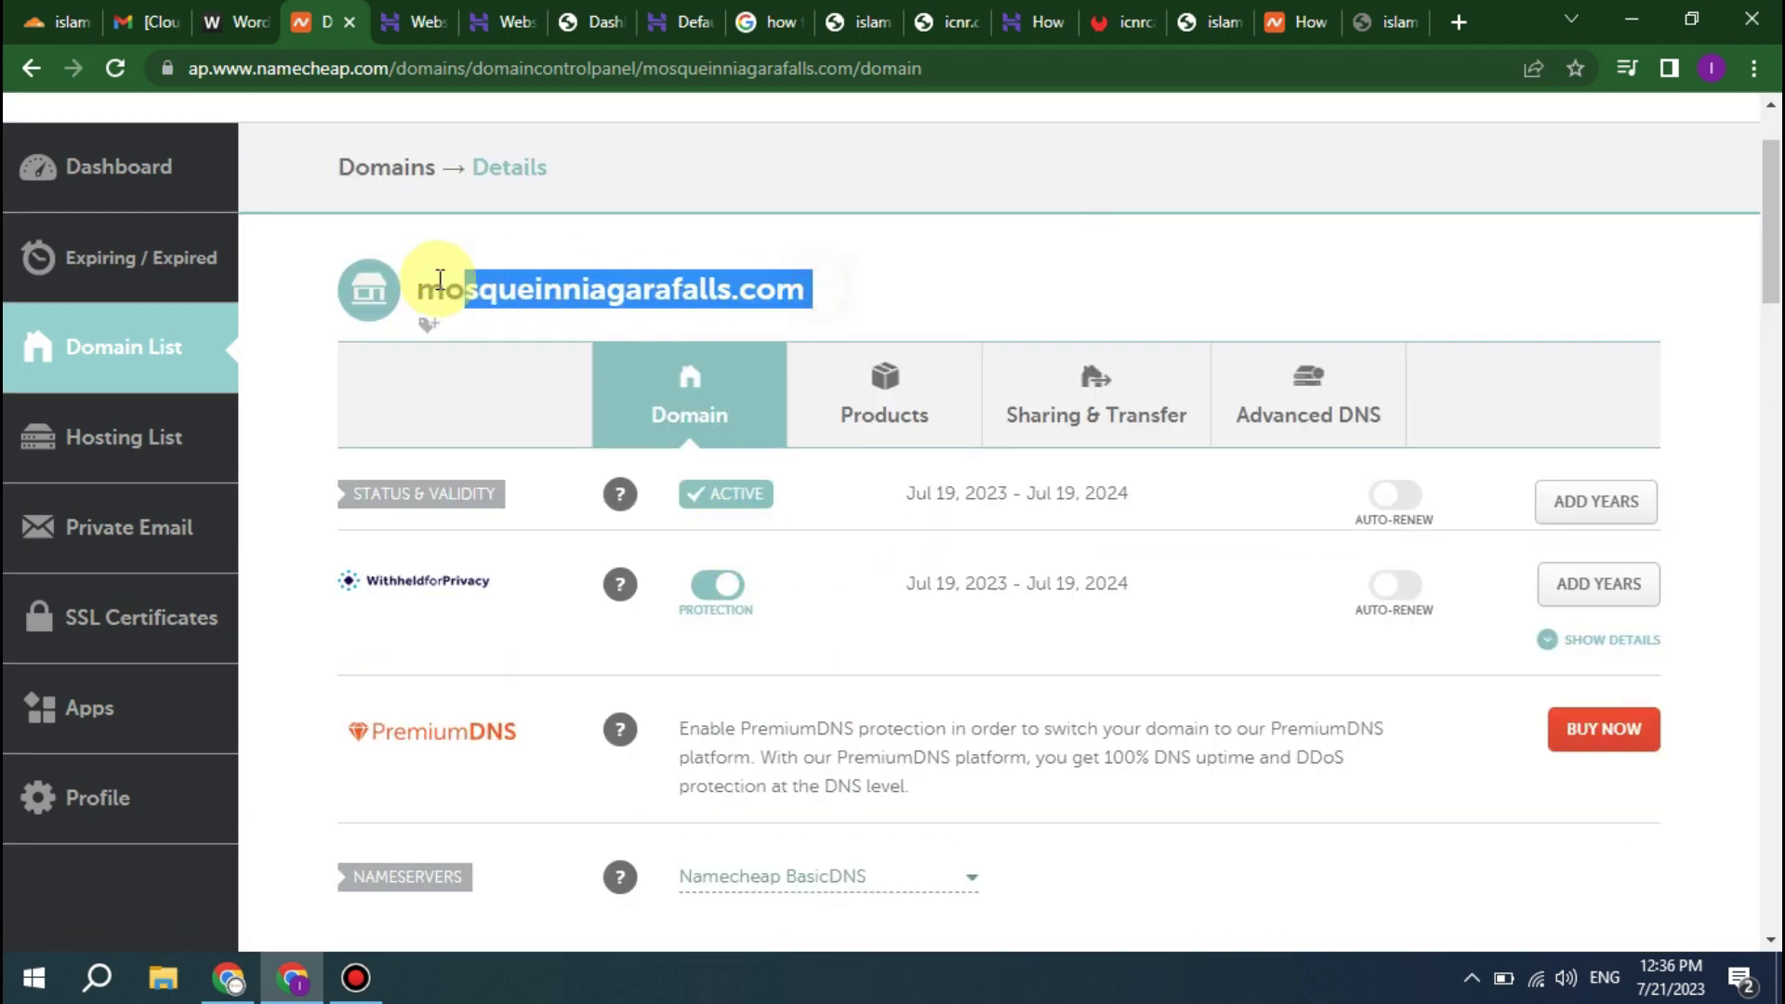
pyautogui.scroll(-7, 908, 451)
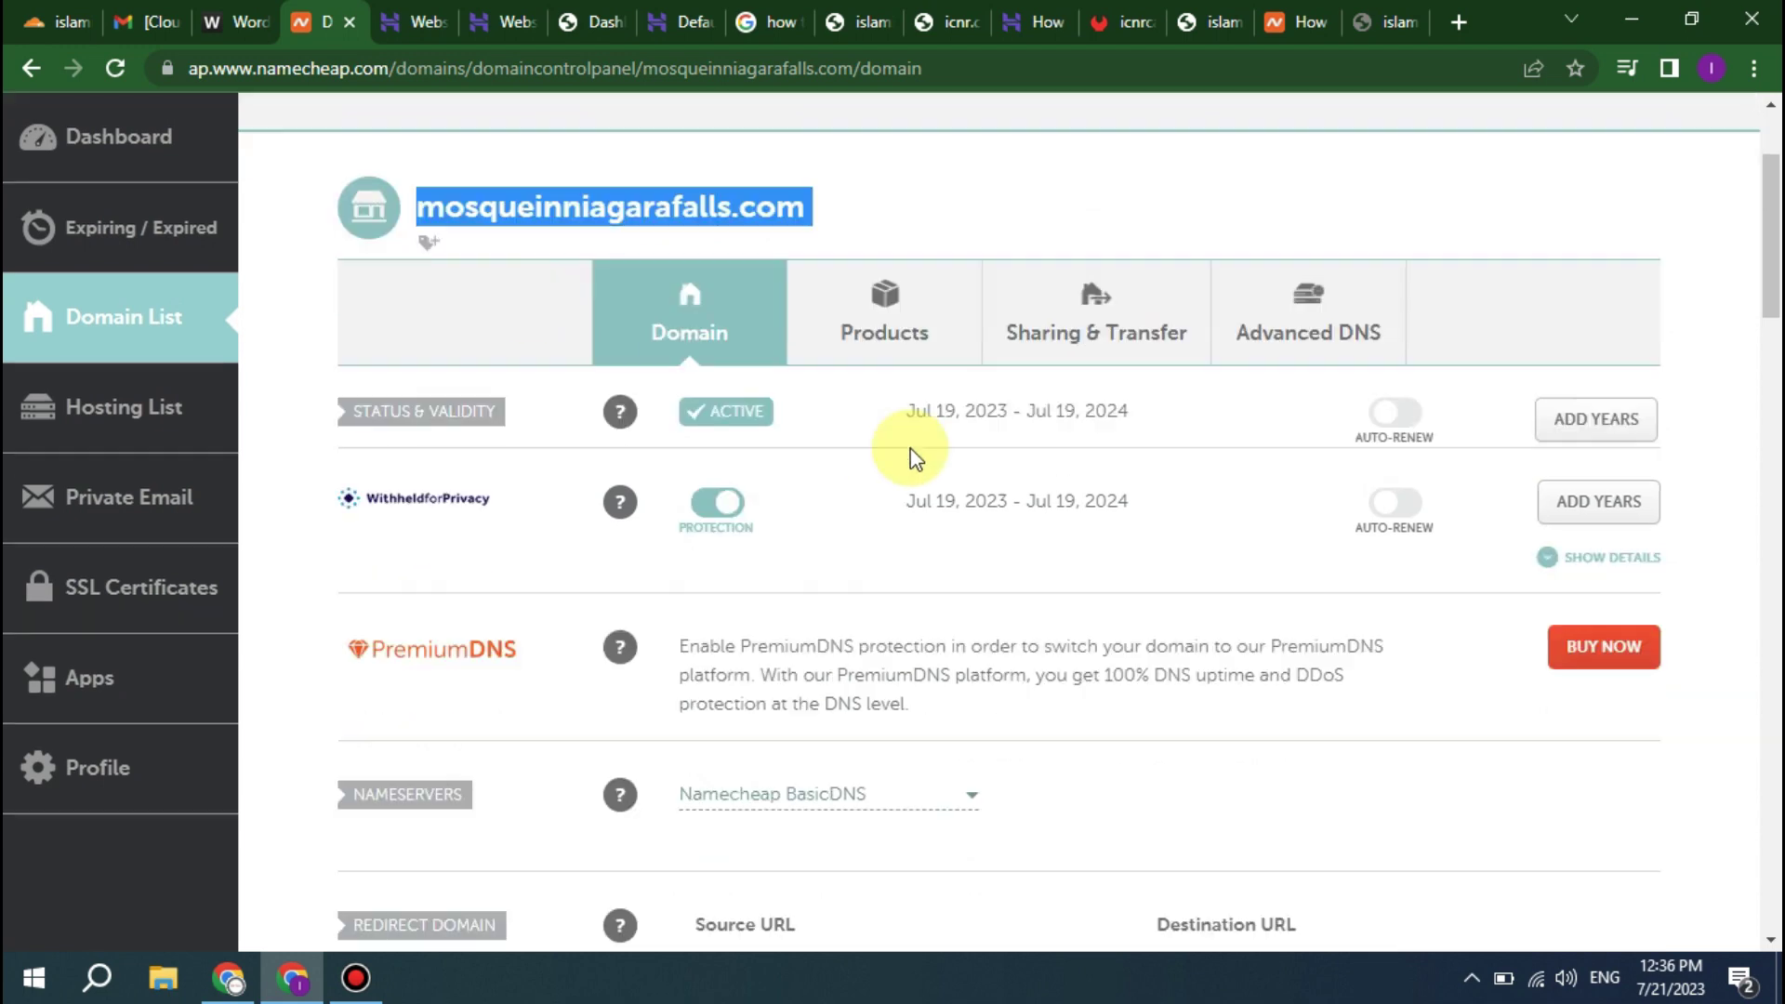
pyautogui.click(758, 426)
pyautogui.hotkey('ctrl', 'v')
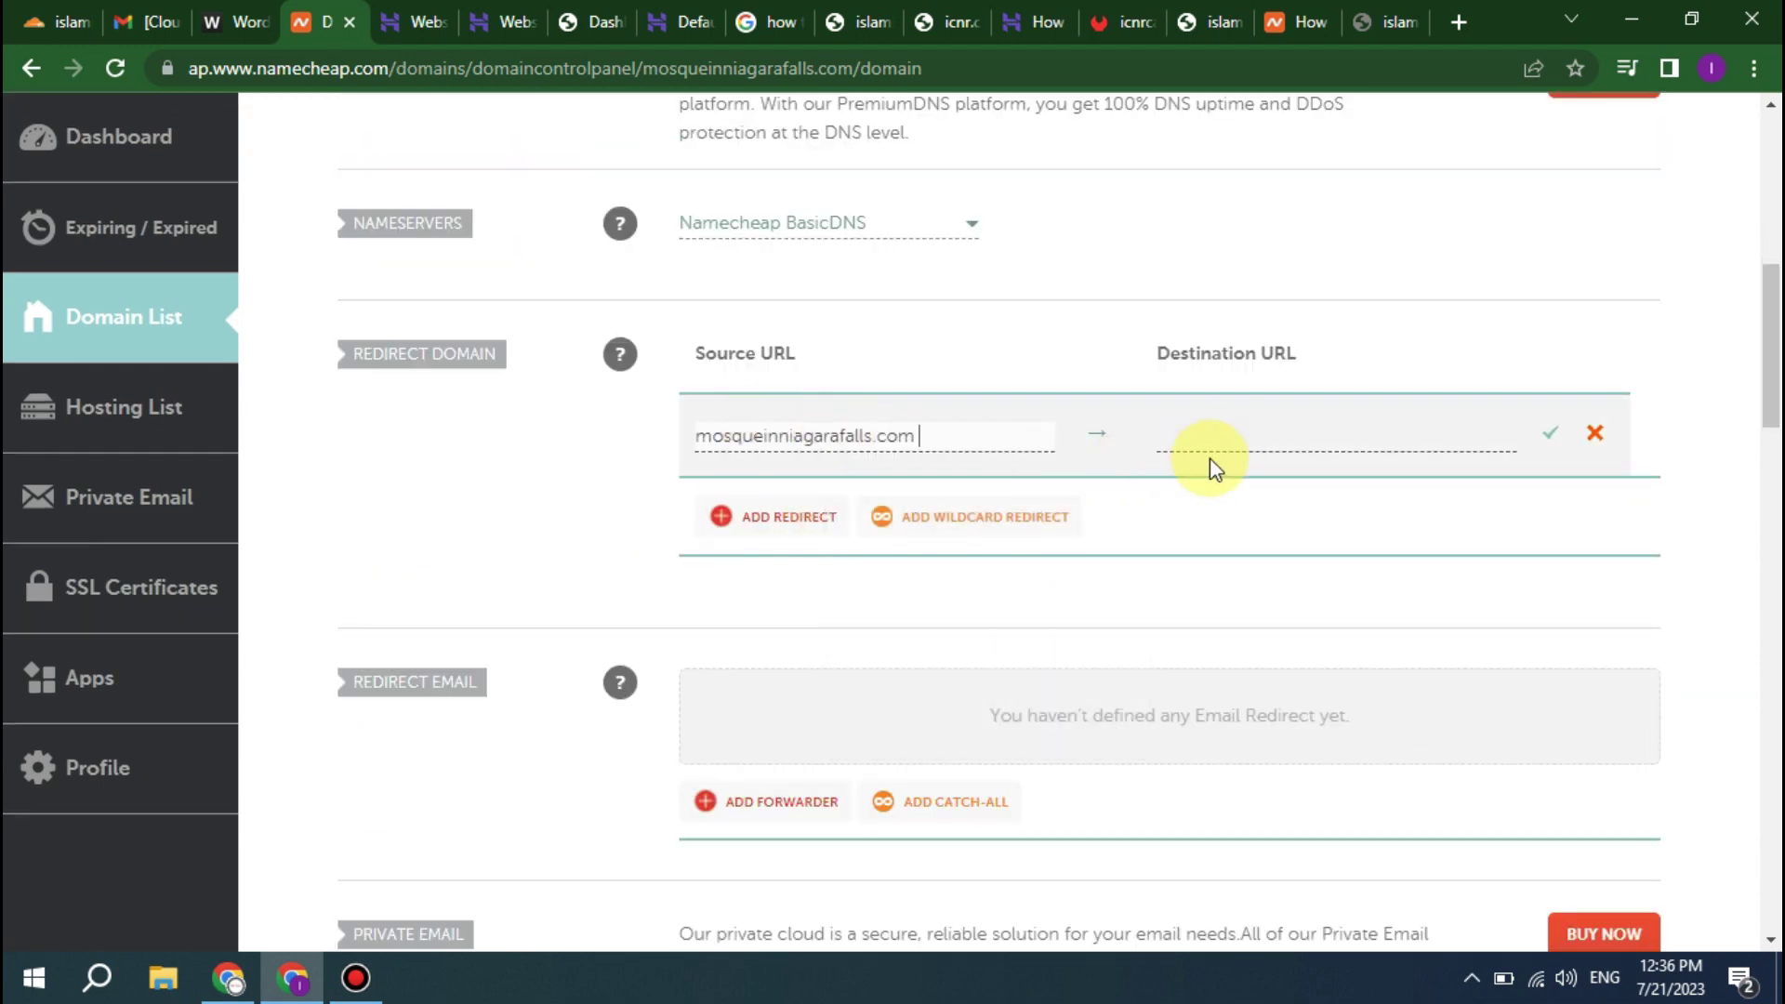
pyautogui.click(1222, 441)
pyautogui.click(1324, 488)
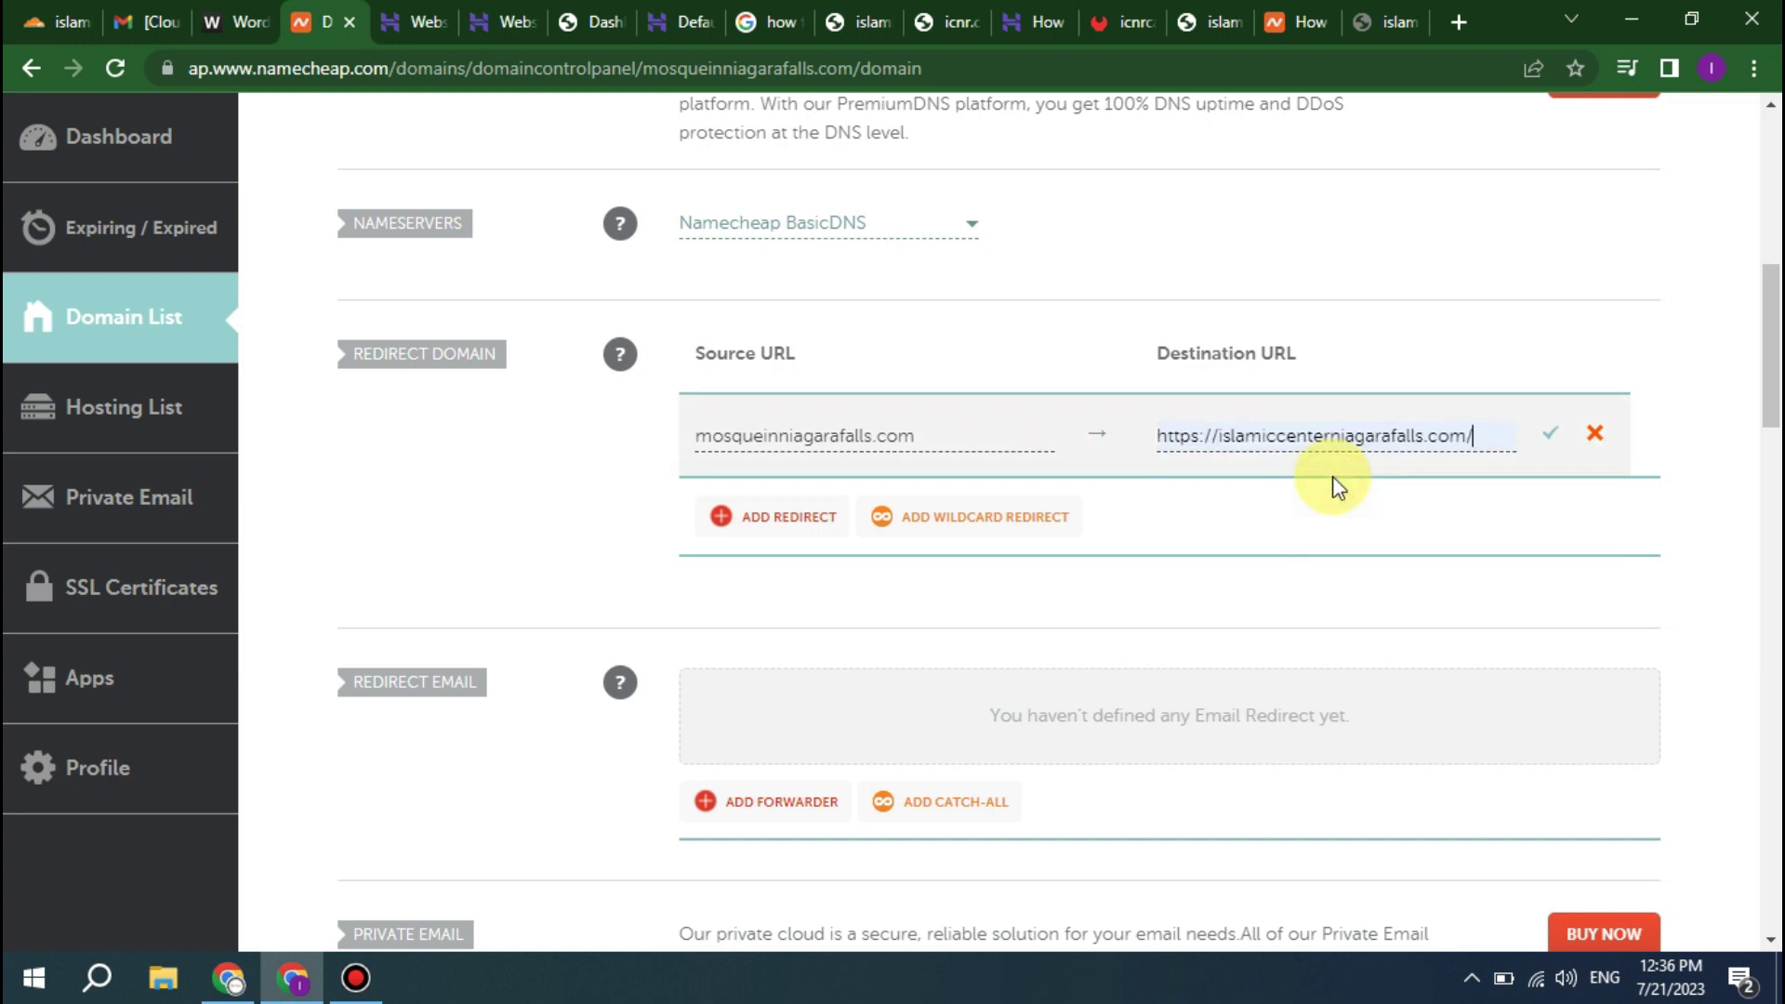
pyautogui.click(1549, 437)
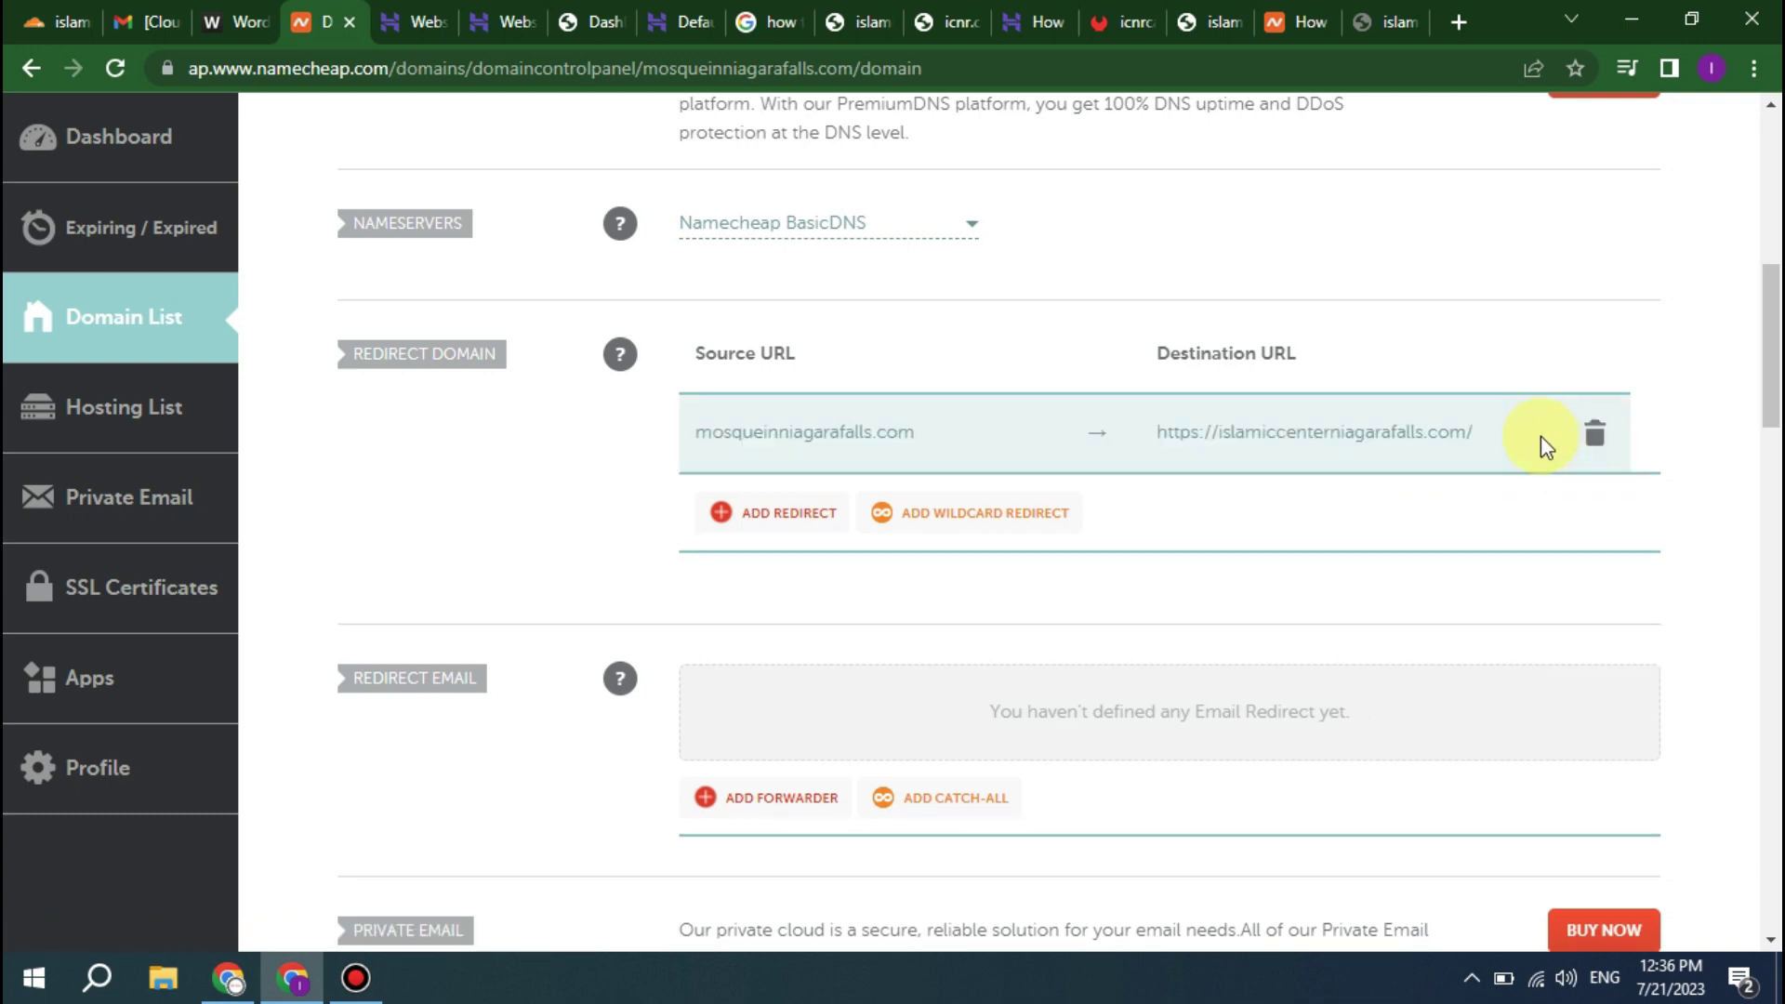
pyautogui.click(769, 516)
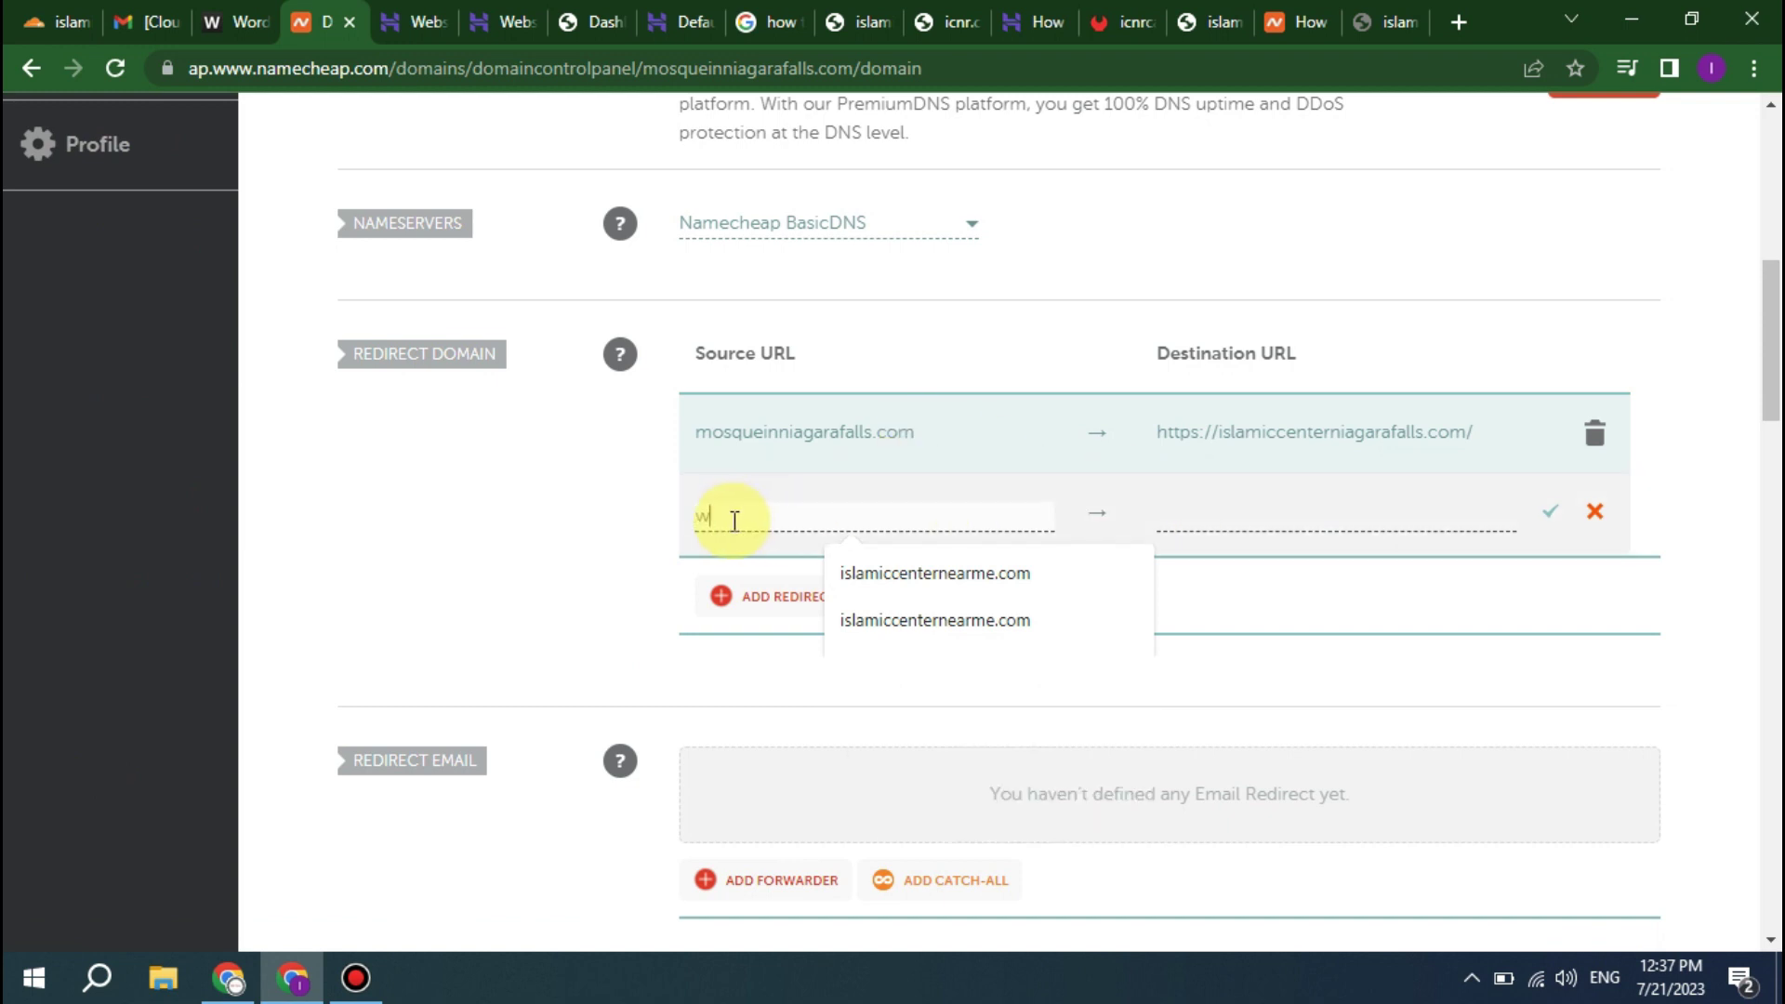
pyautogui.write('www.mosqueinniagarafalls.com')
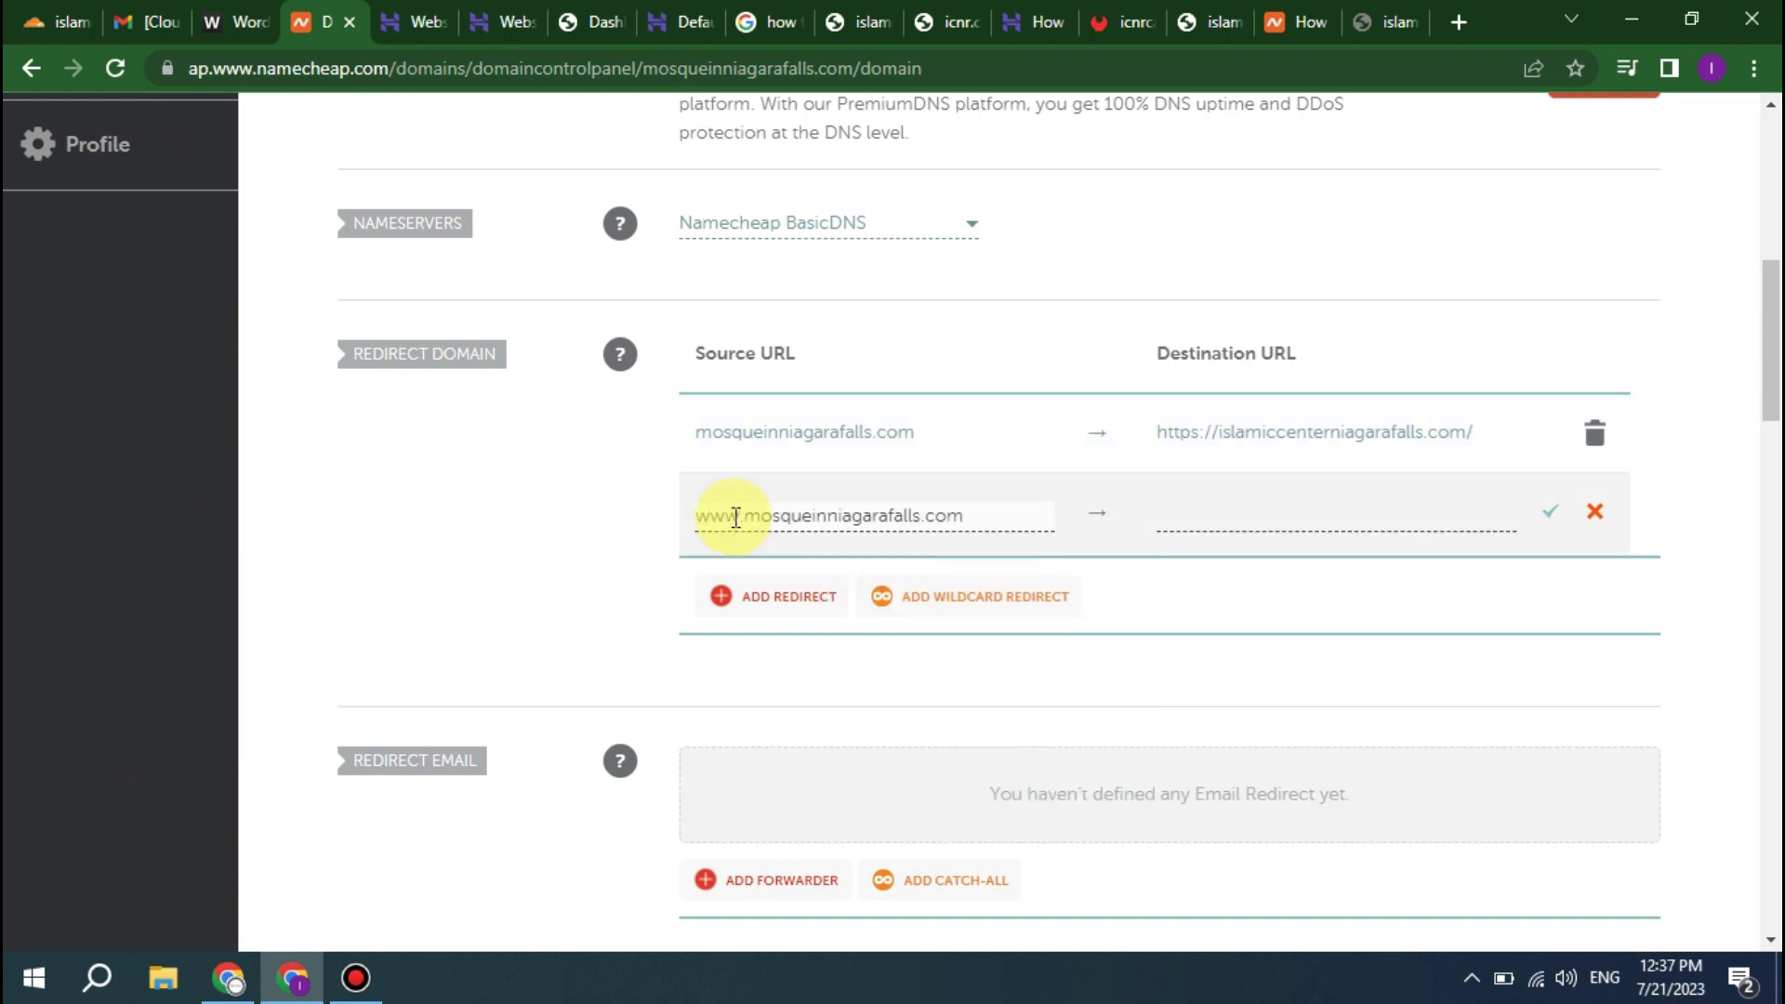
pyautogui.click(1186, 509)
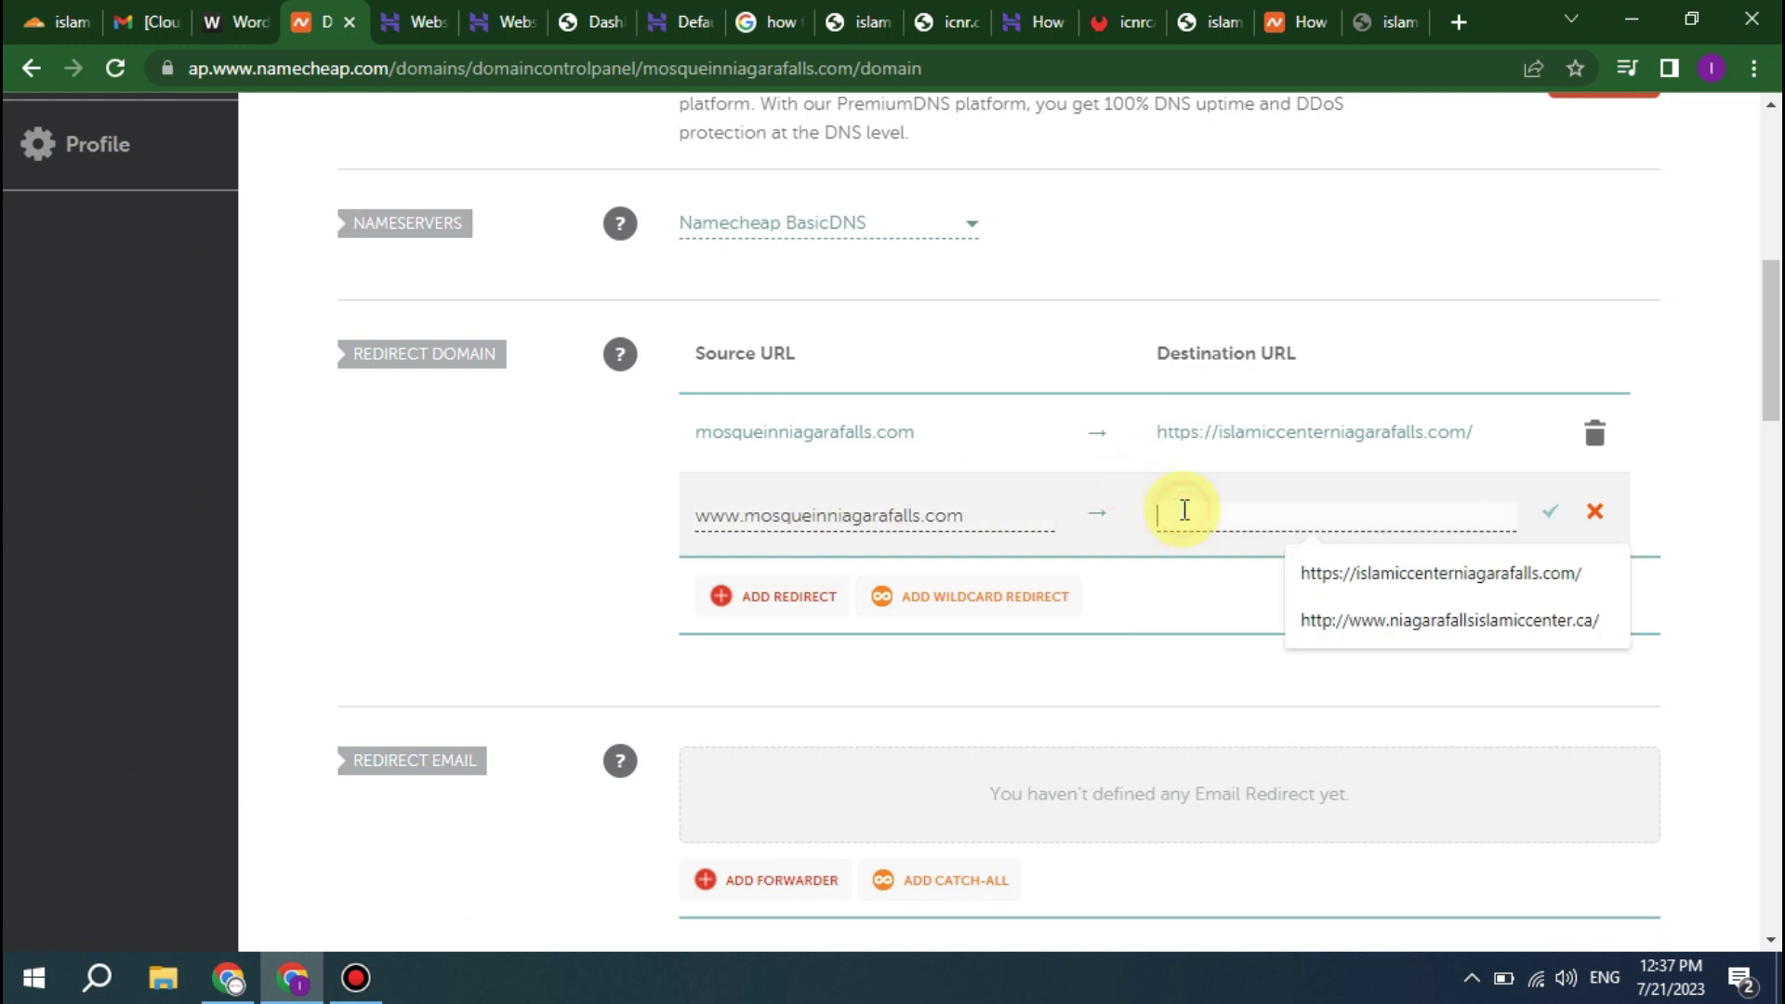
pyautogui.click(1364, 570)
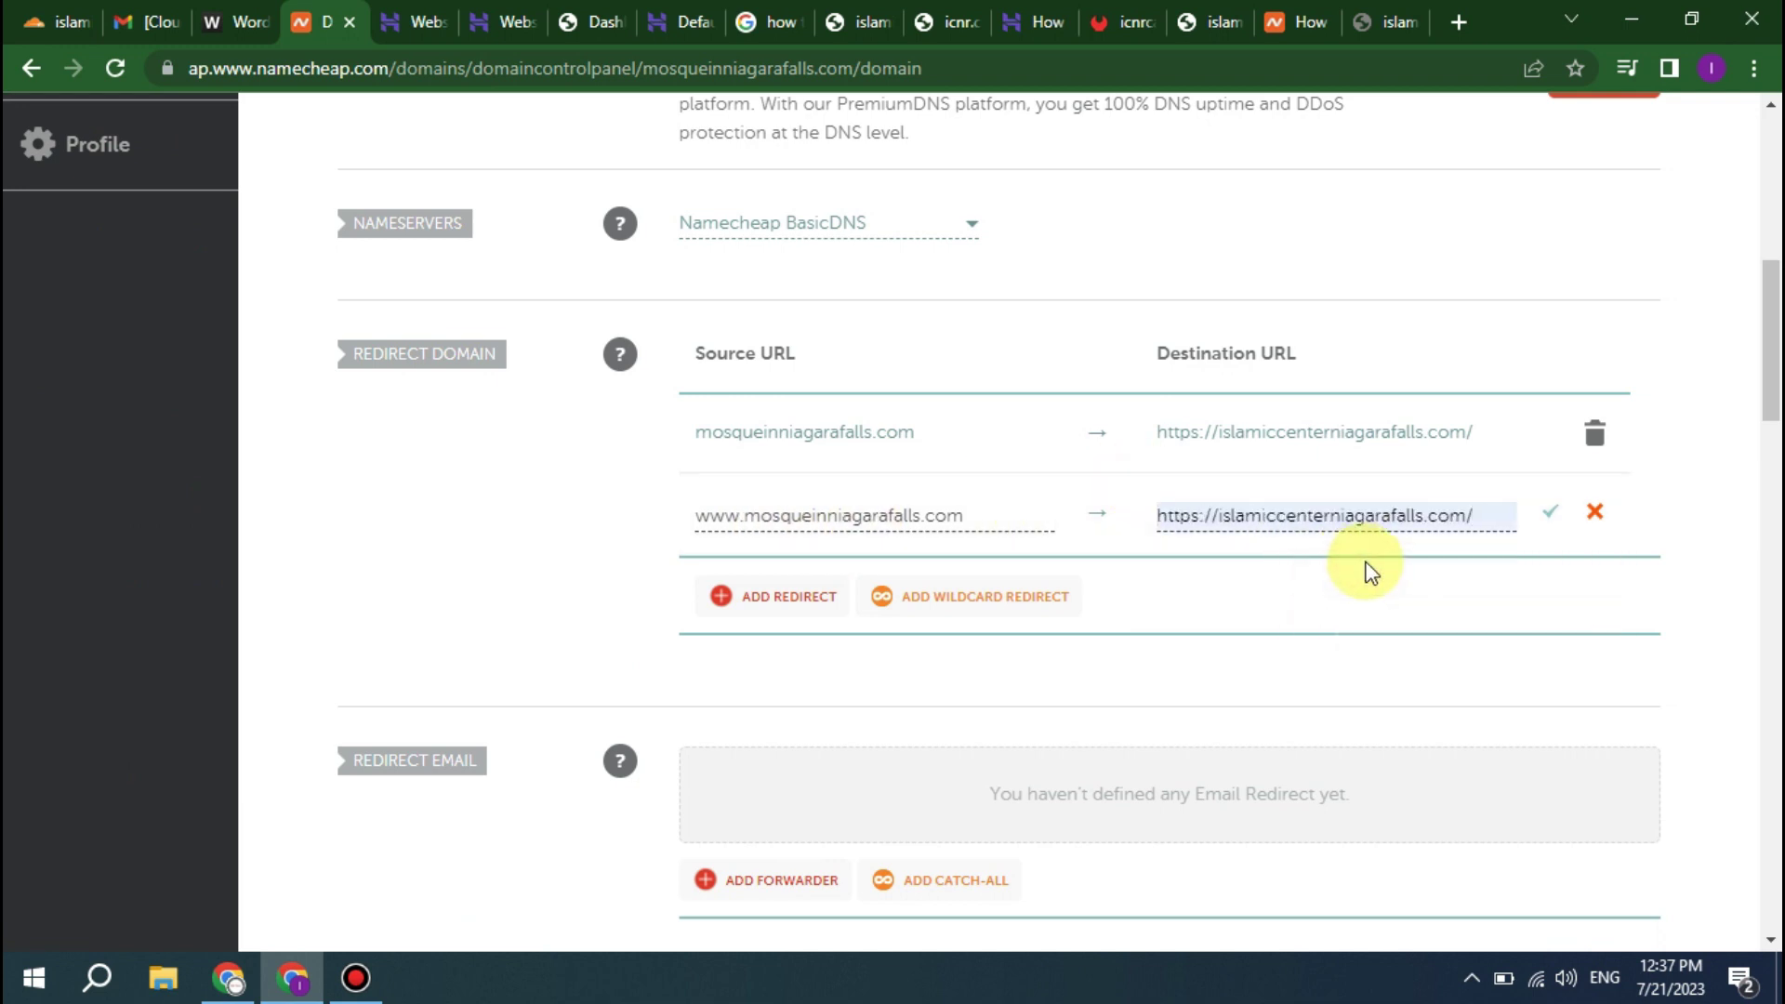
pyautogui.click(1550, 517)
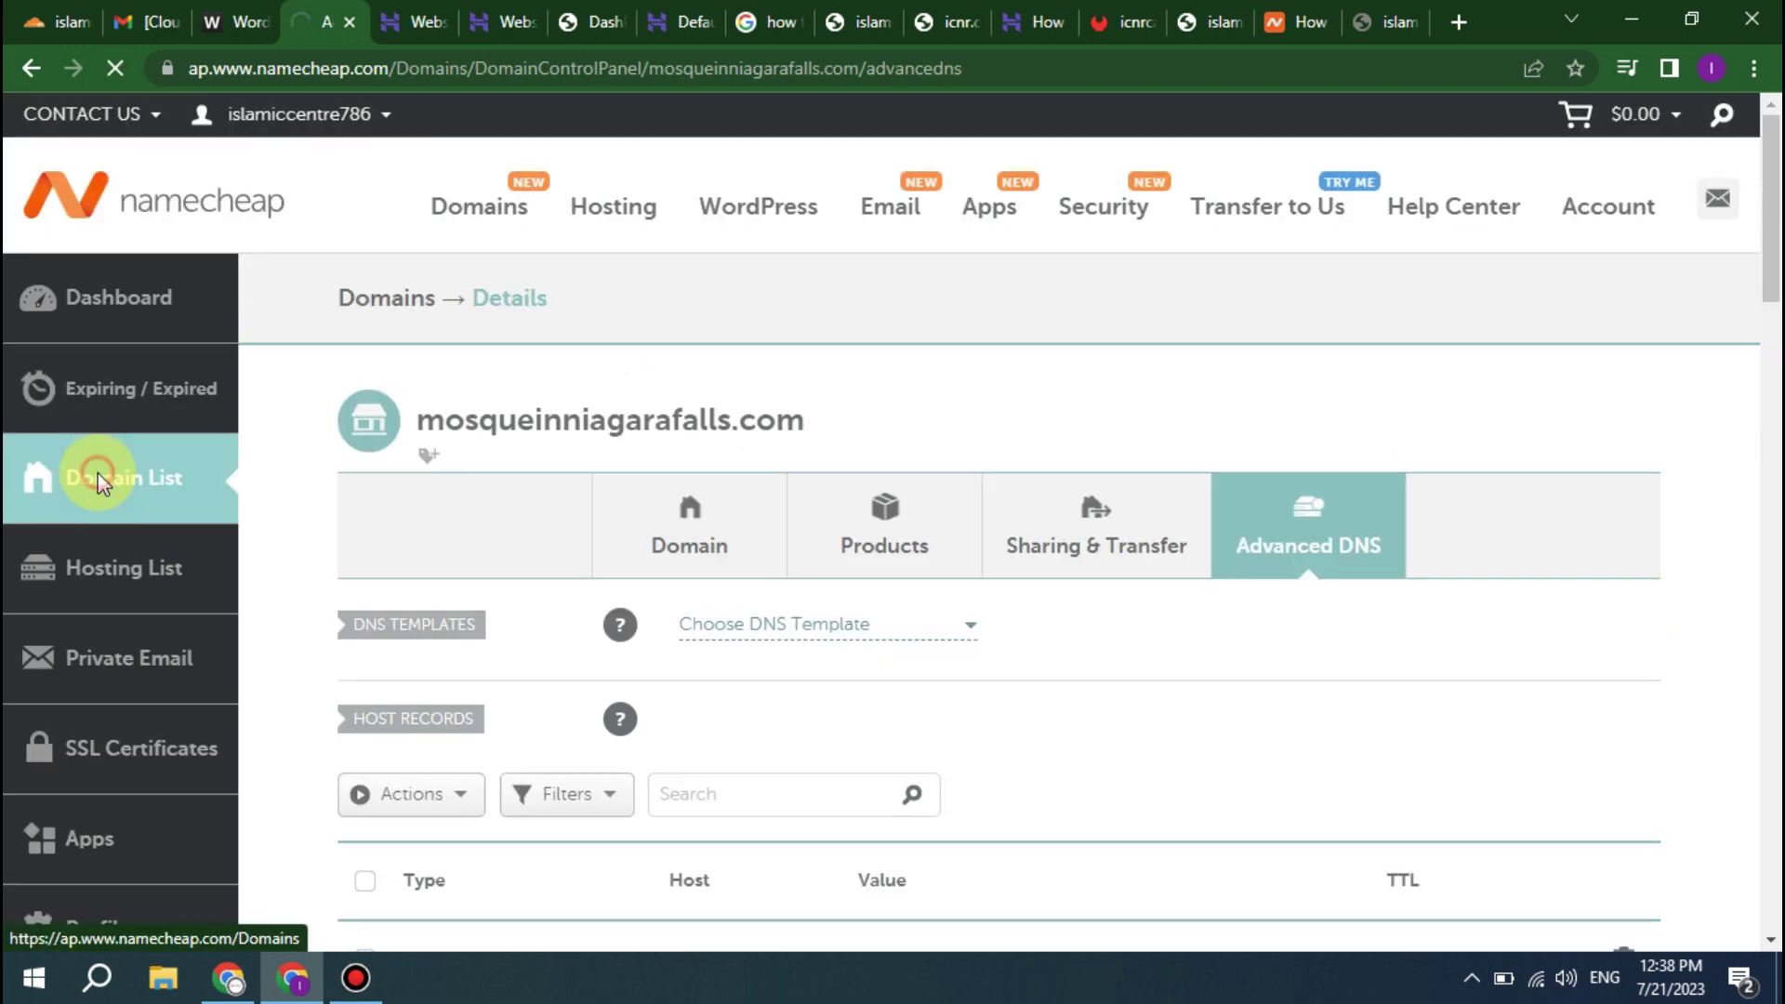
# - Open the settings of muslimcommunityinniagarafalls.com from the domain list and delete its existing domain redirect
pyautogui.click(115, 478)
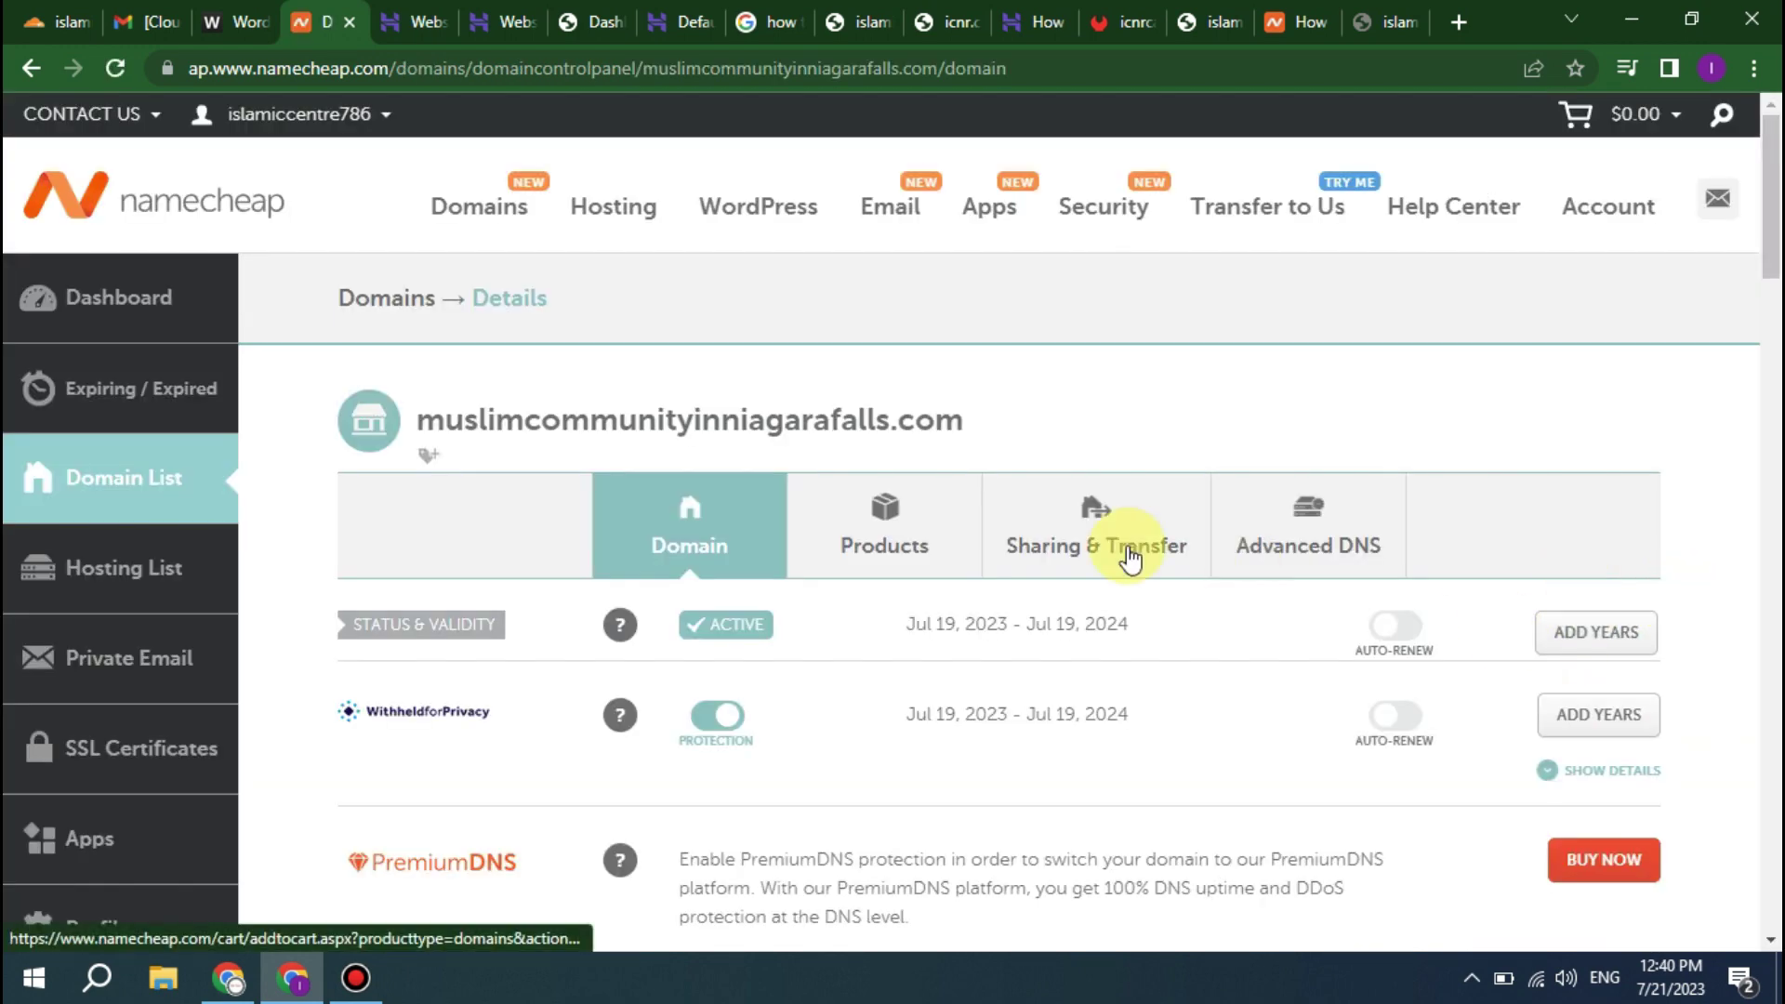
pyautogui.scroll(-5, 1076, 549)
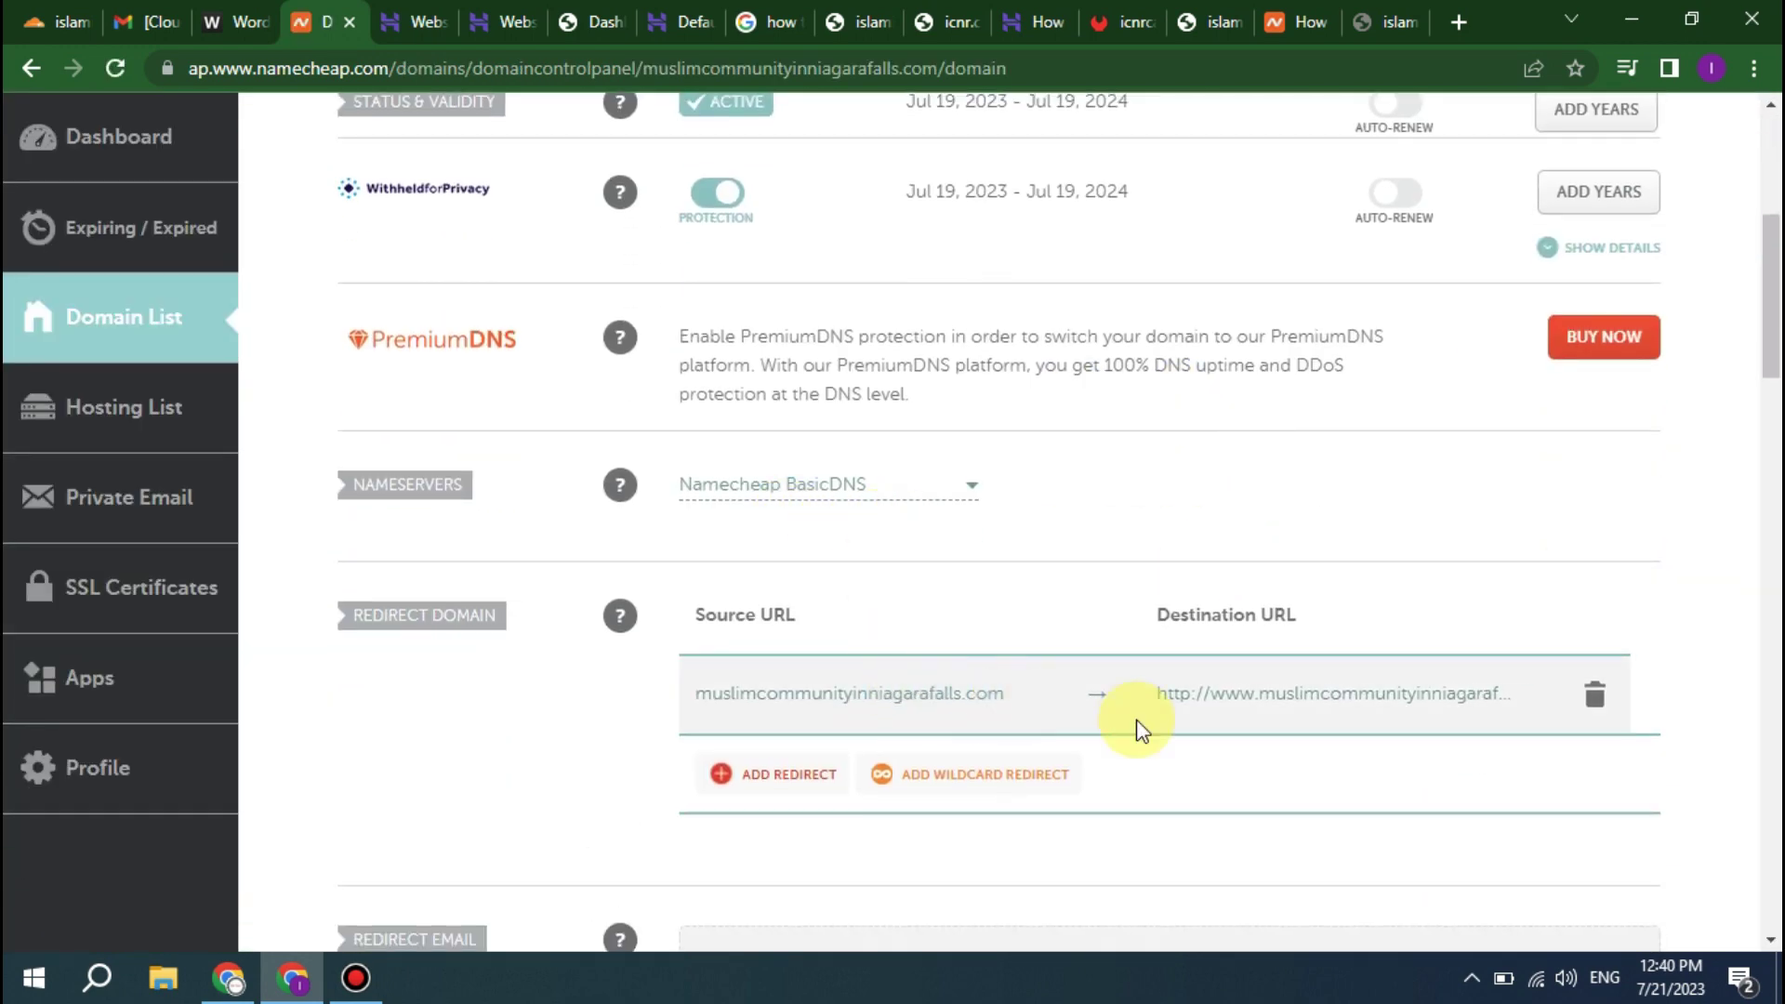
pyautogui.click(1595, 695)
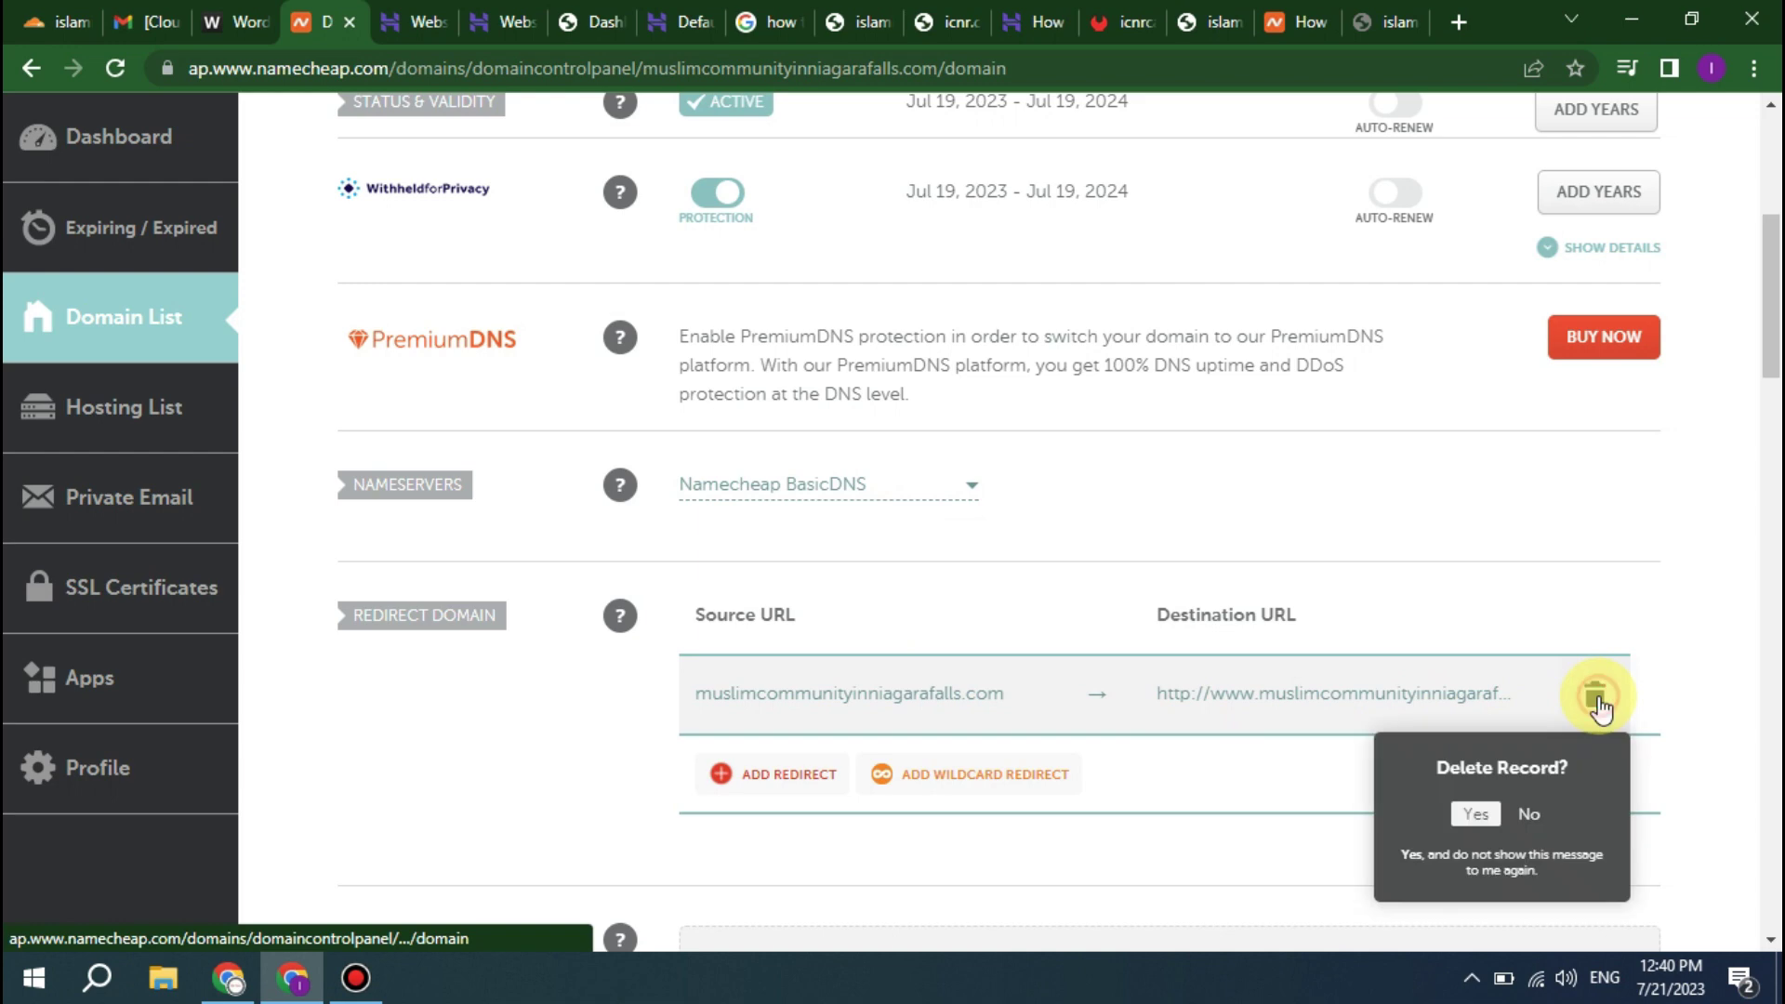
pyautogui.click(1477, 814)
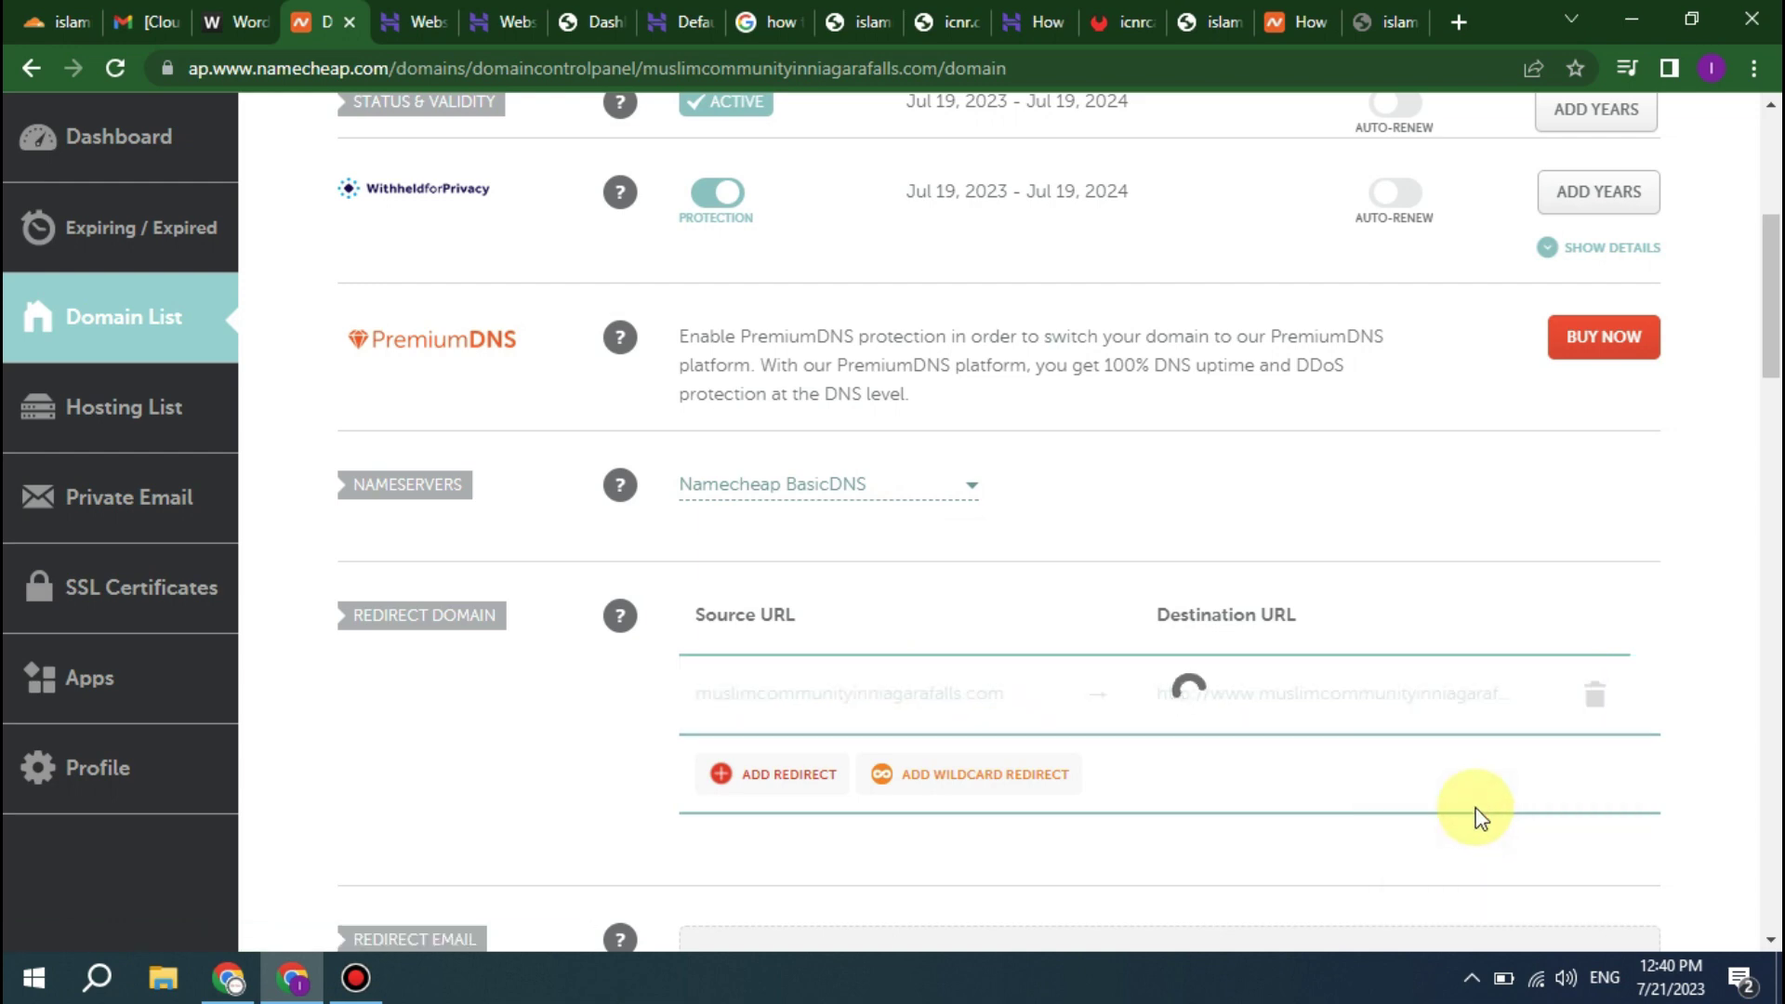
pyautogui.click(795, 690)
pyautogui.moveTo(927, 425); pyautogui.dragTo(421, 428)
pyautogui.hotkey('ctrl', 'c')
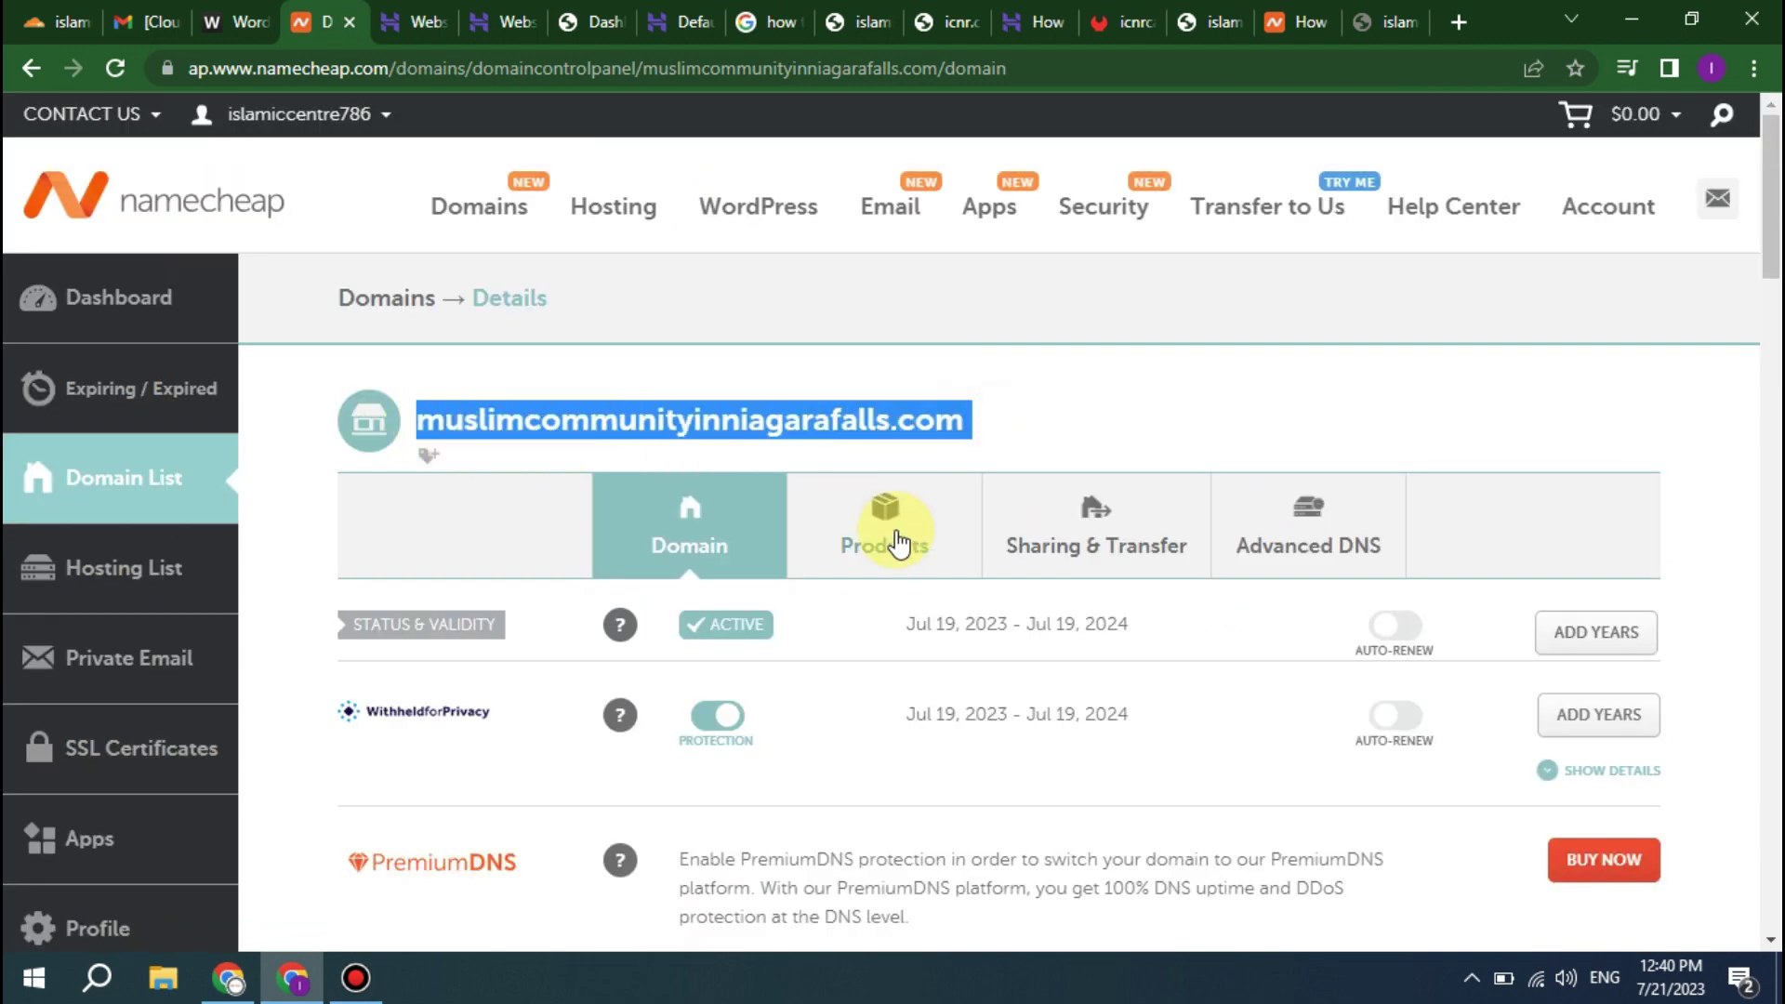
pyautogui.scroll(-7, 894, 558)
pyautogui.click(789, 579)
pyautogui.hotkey('ctrl', 'v')
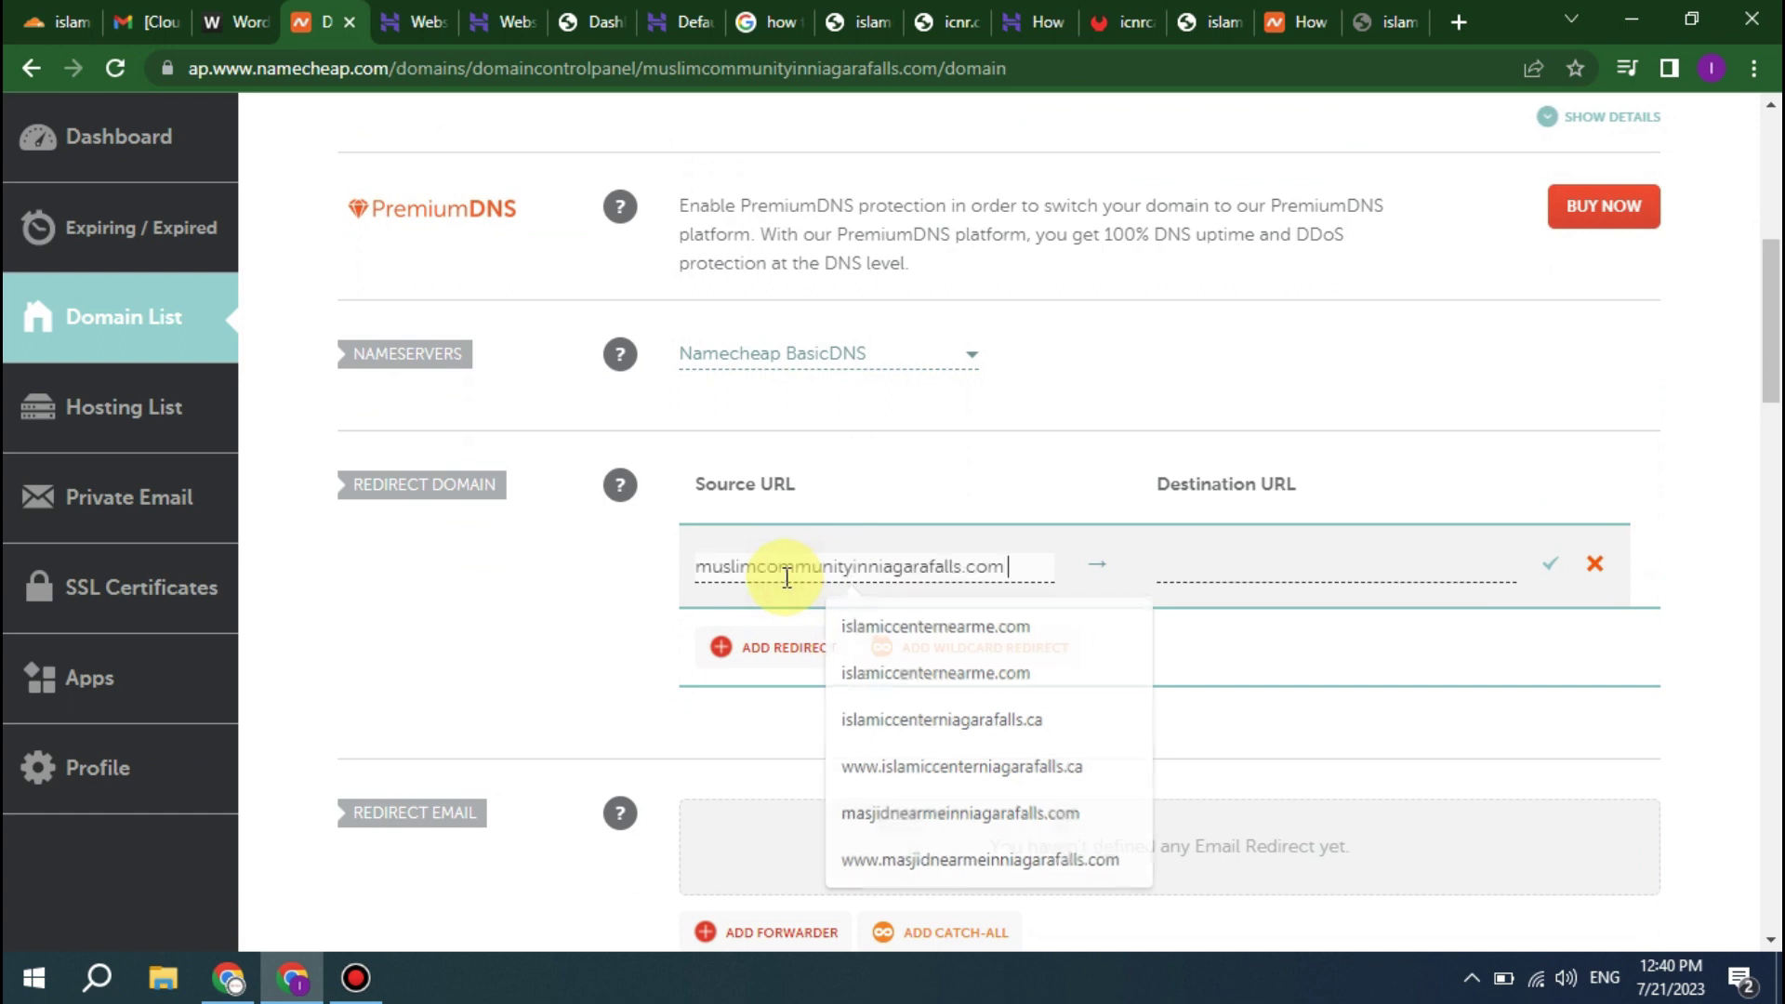
pyautogui.click(1277, 561)
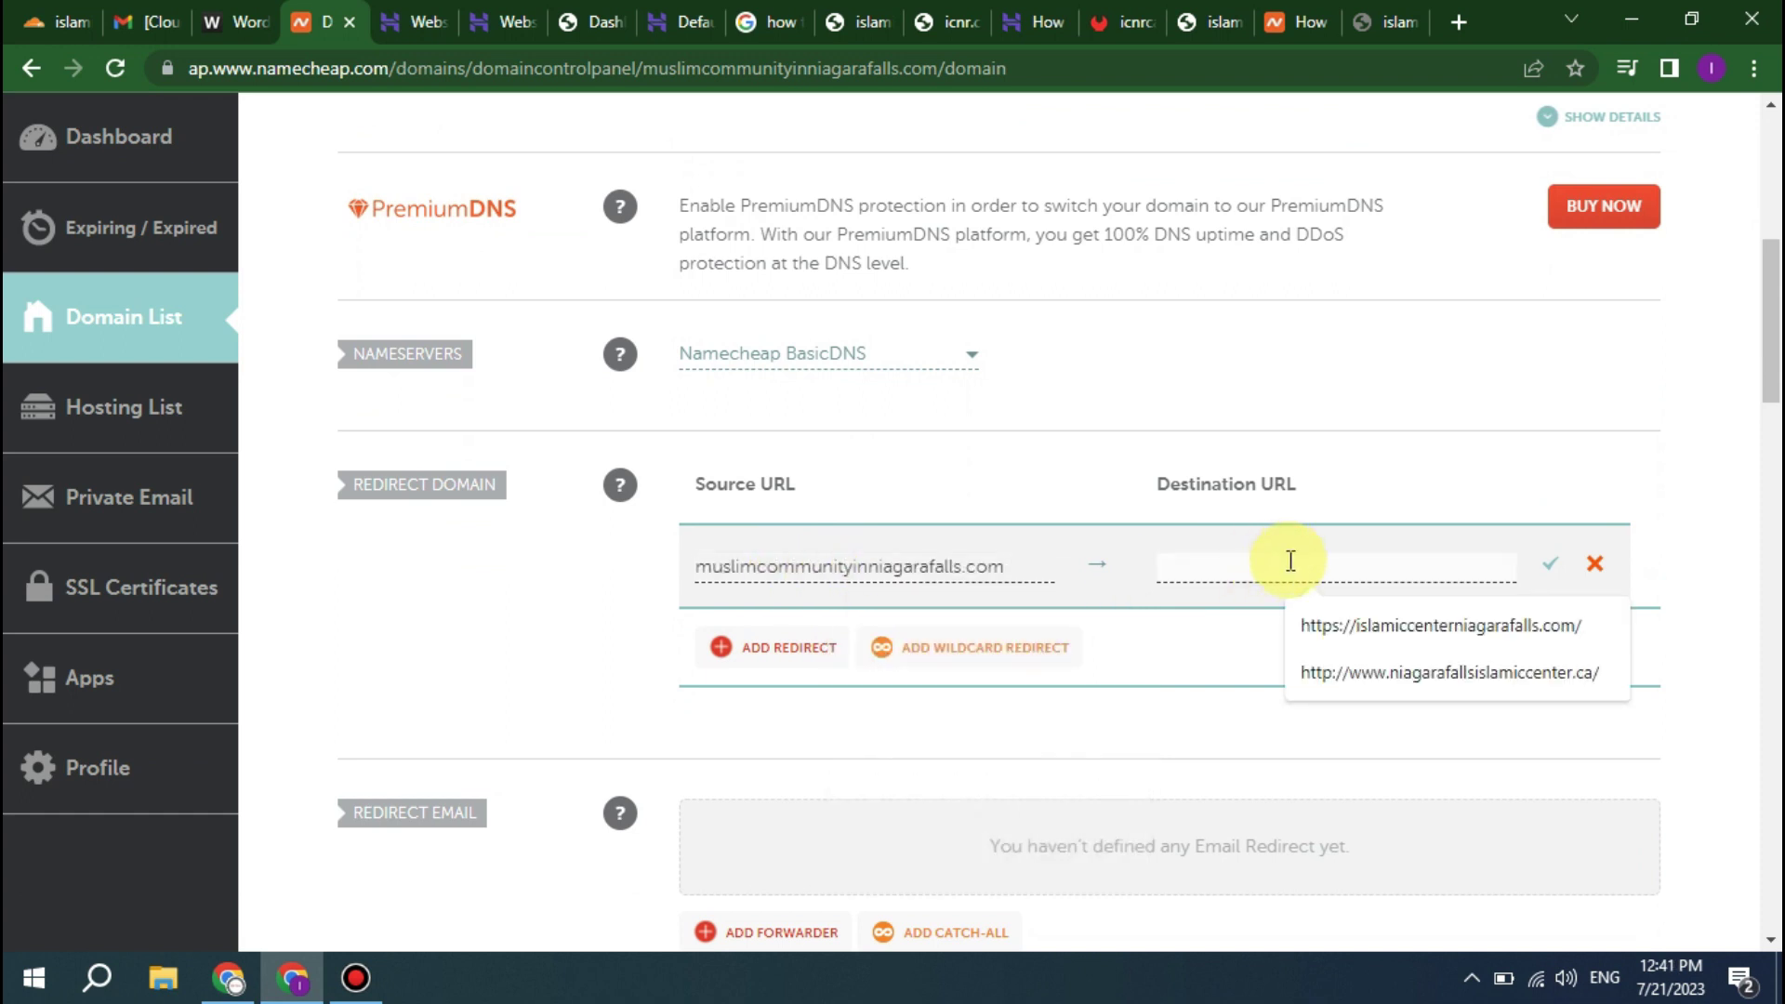
pyautogui.click(1390, 627)
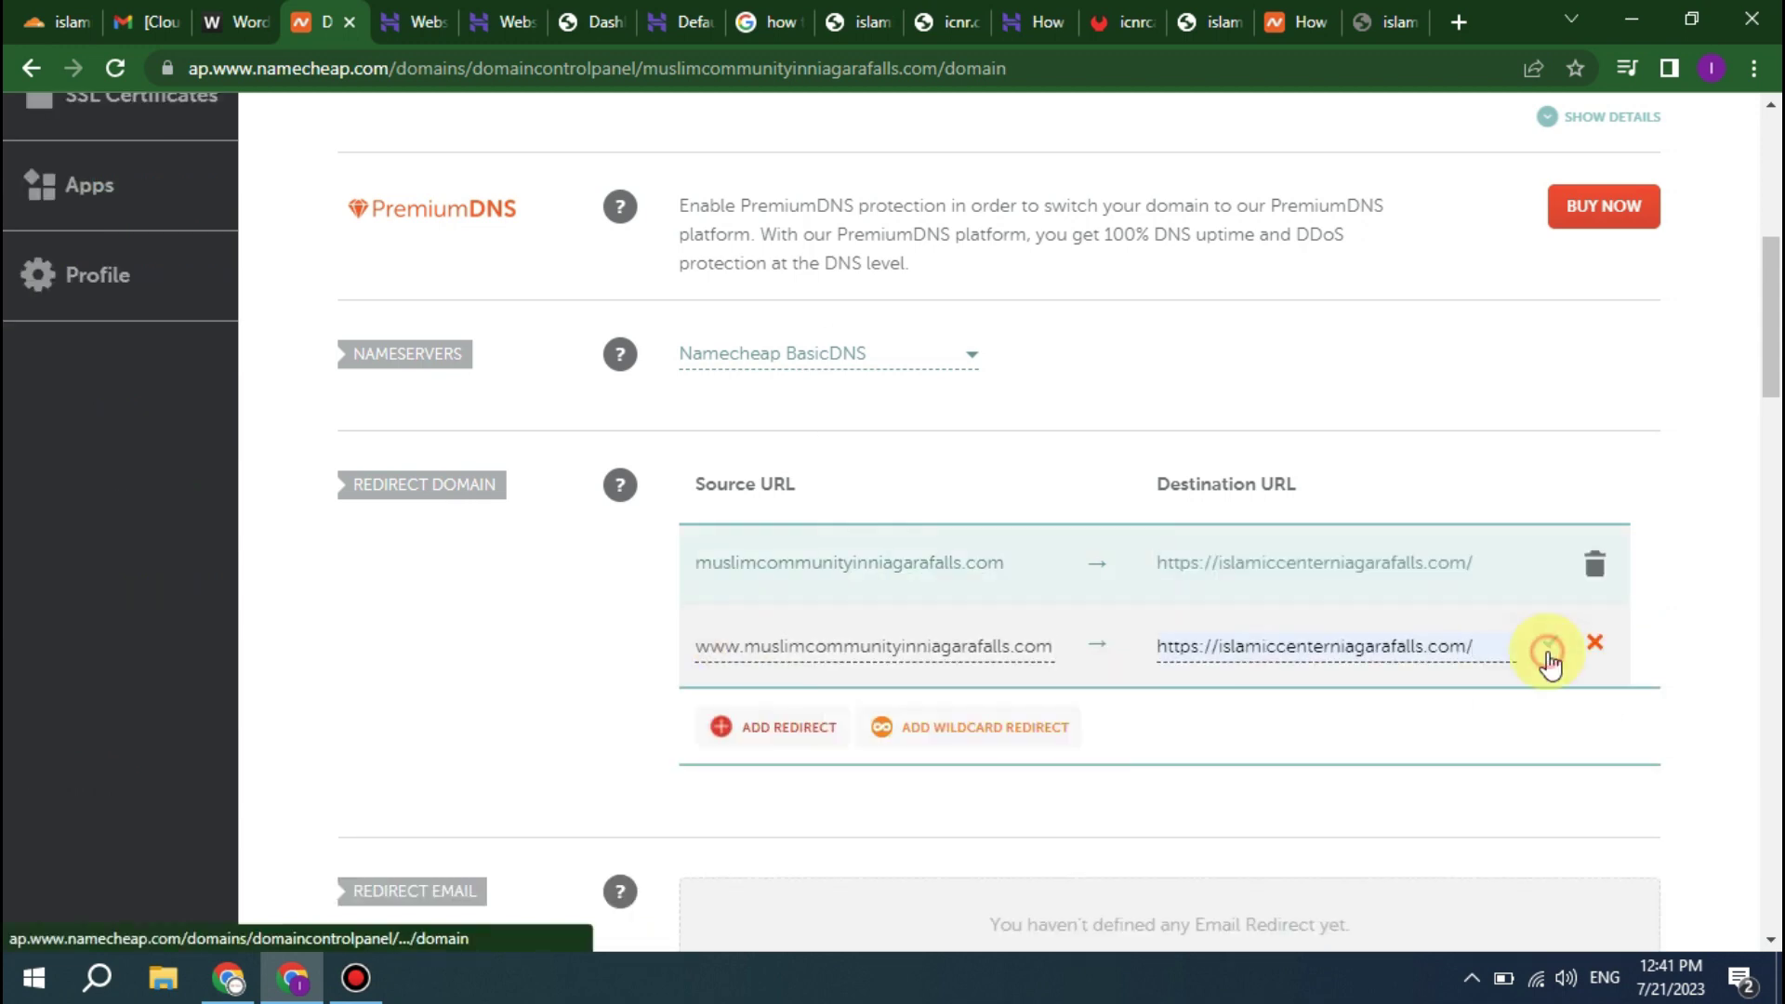
# - Return to the domain list and open the settings of niagarafallsislamiccenter.ca
pyautogui.click(132, 477)
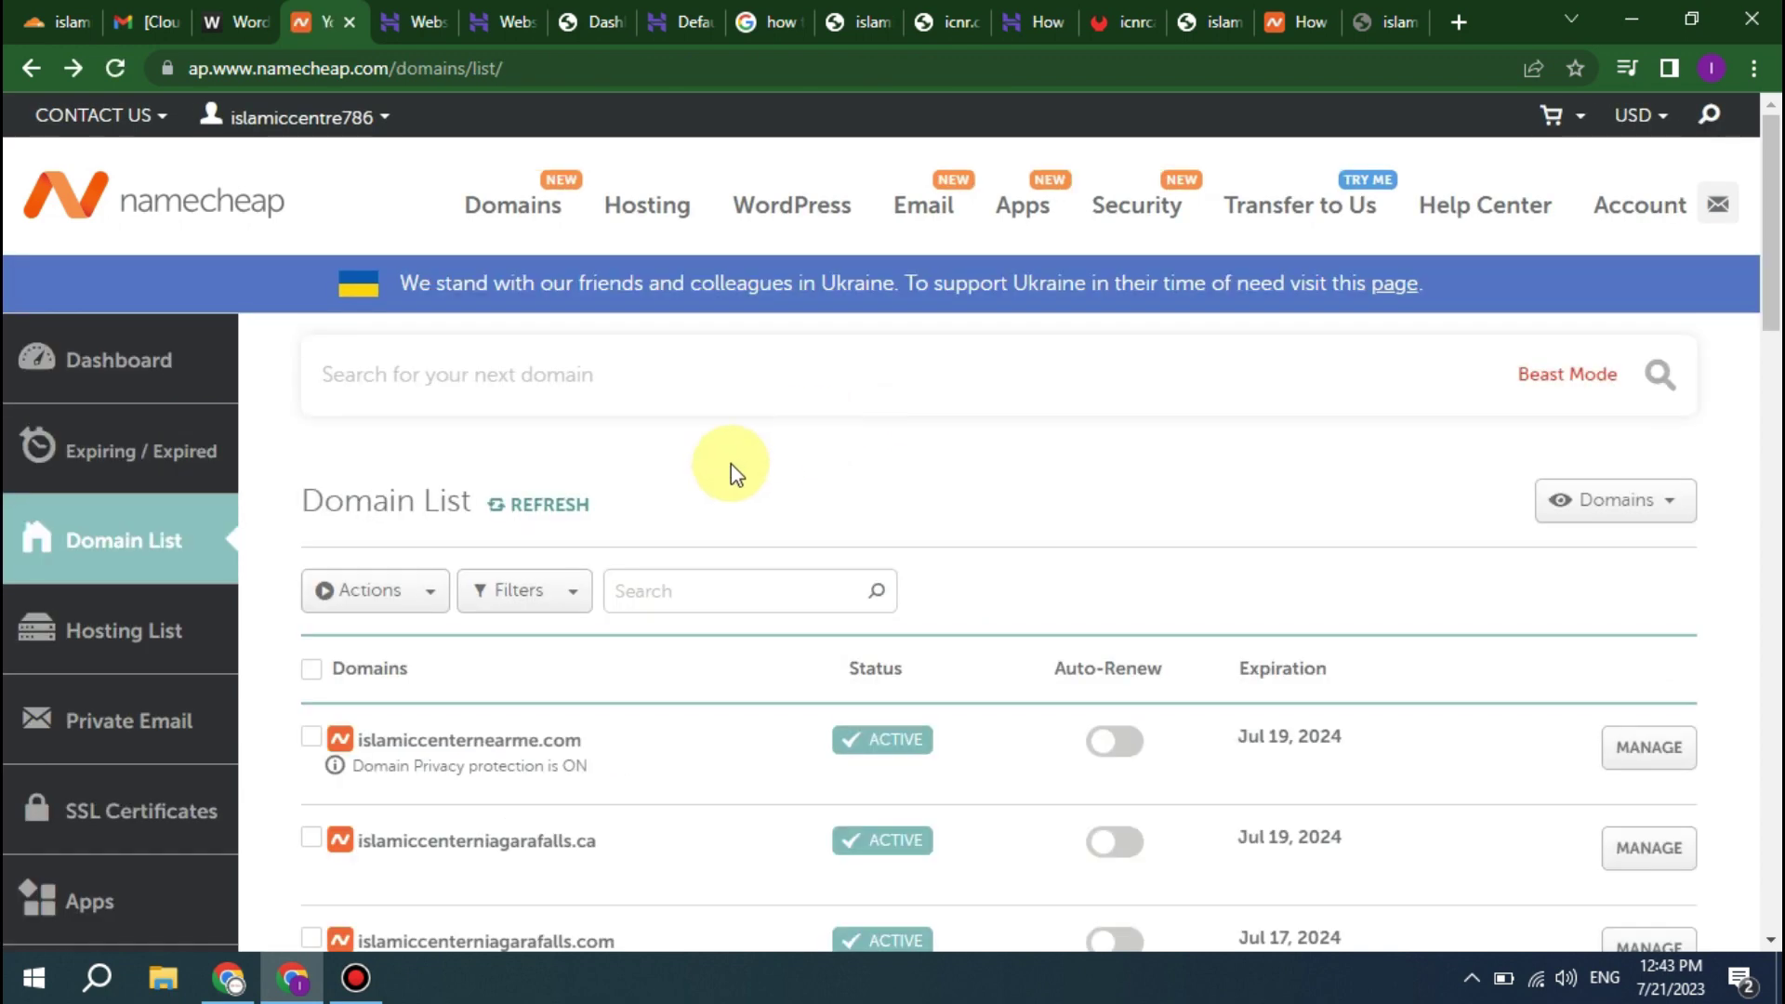
pyautogui.scroll(-8, 716, 484)
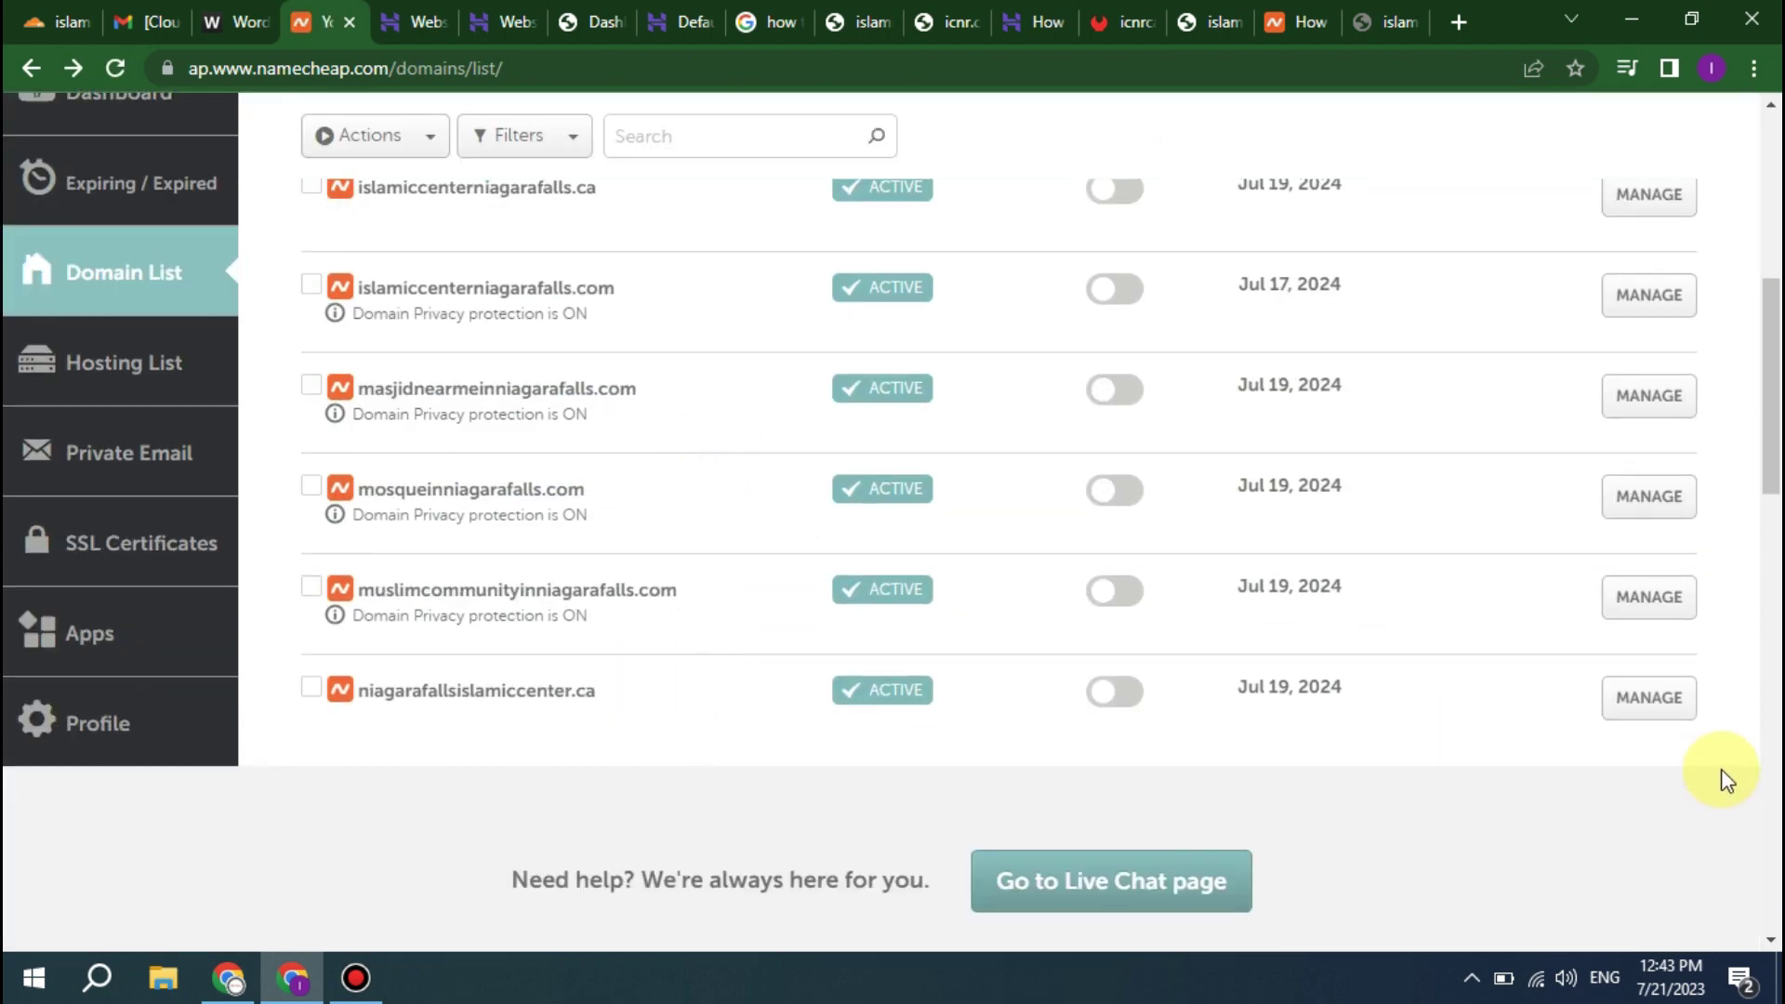
pyautogui.click(1656, 704)
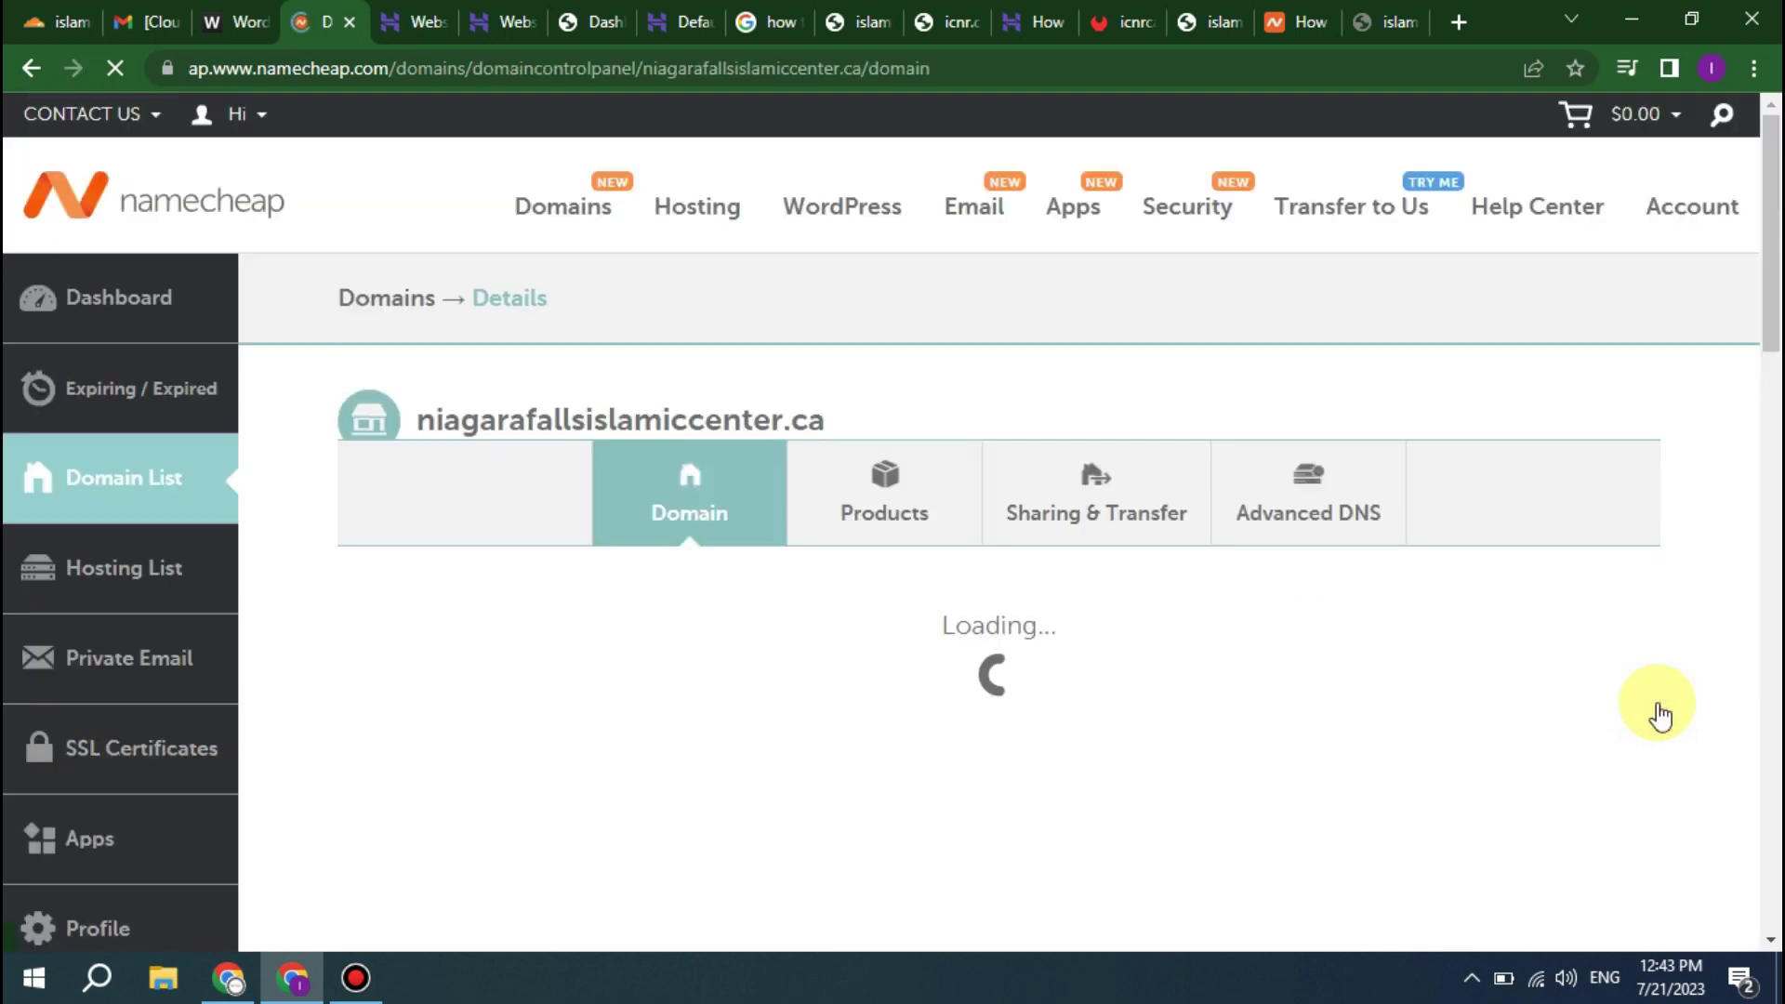
# - Start a new domain redirect with the source URL niagarafallsislamiccenter.ca copied from the page heading
pyautogui.scroll(-2, 1281, 693)
pyautogui.scroll(-5, 1252, 610)
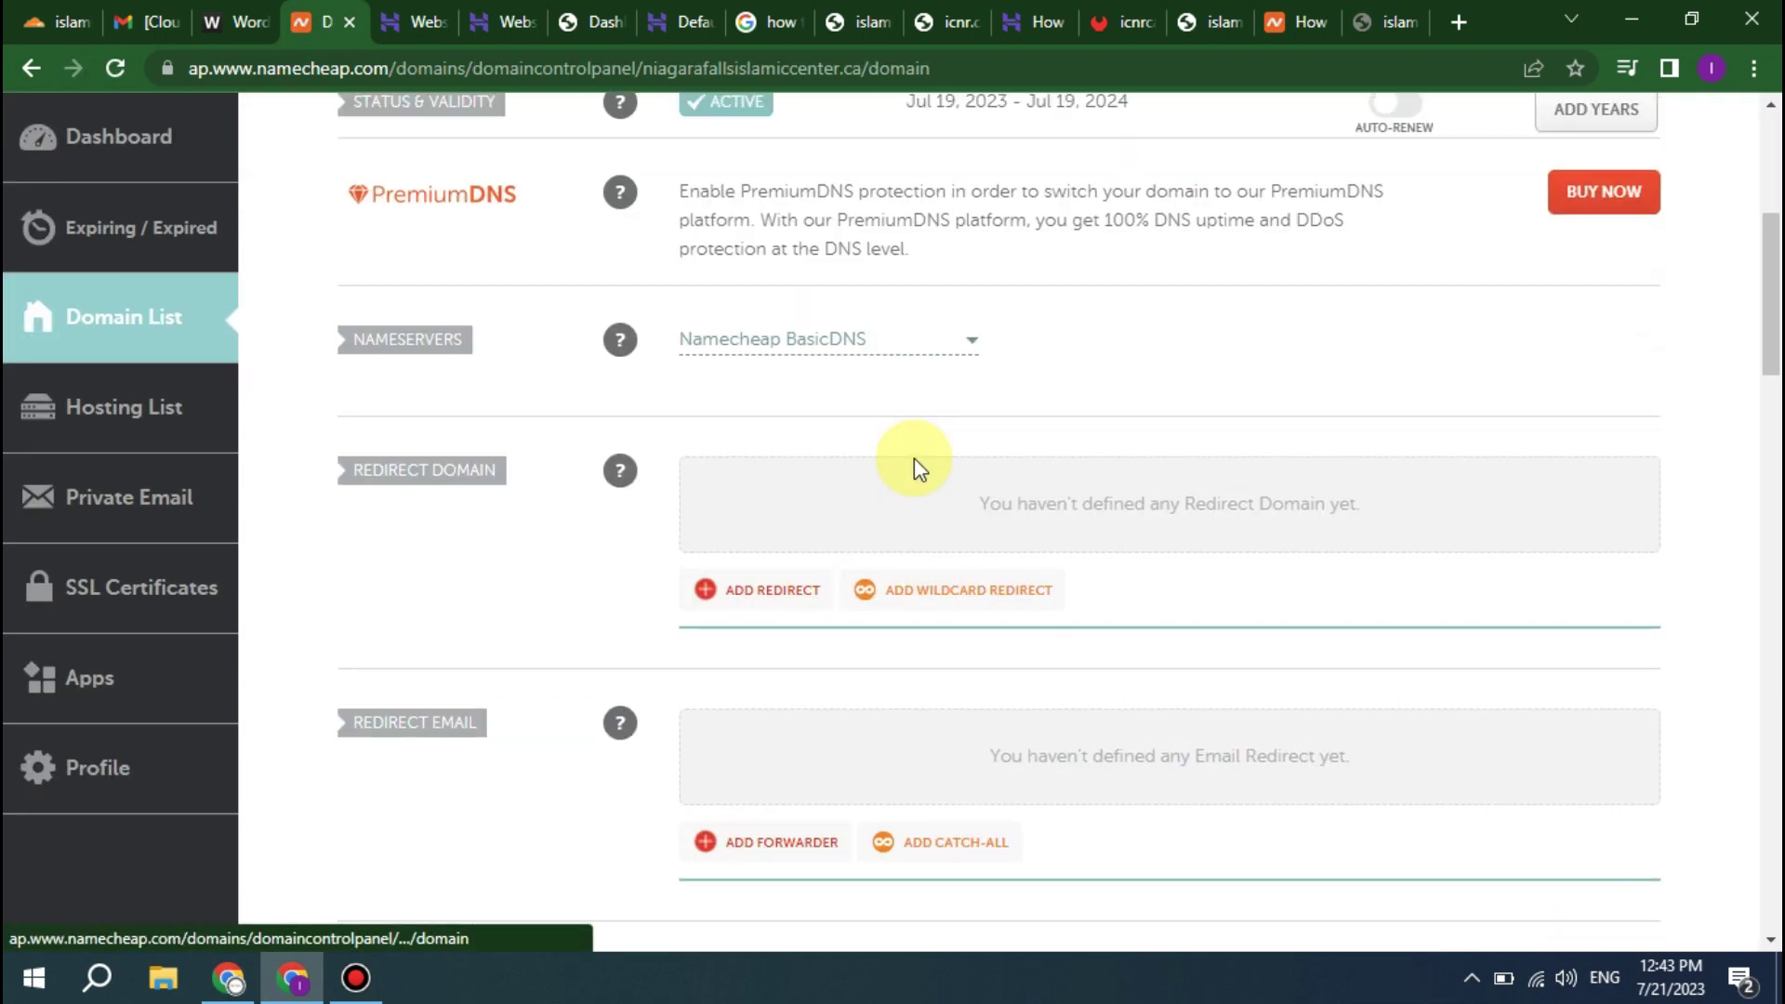
pyautogui.click(750, 589)
pyautogui.click(769, 680)
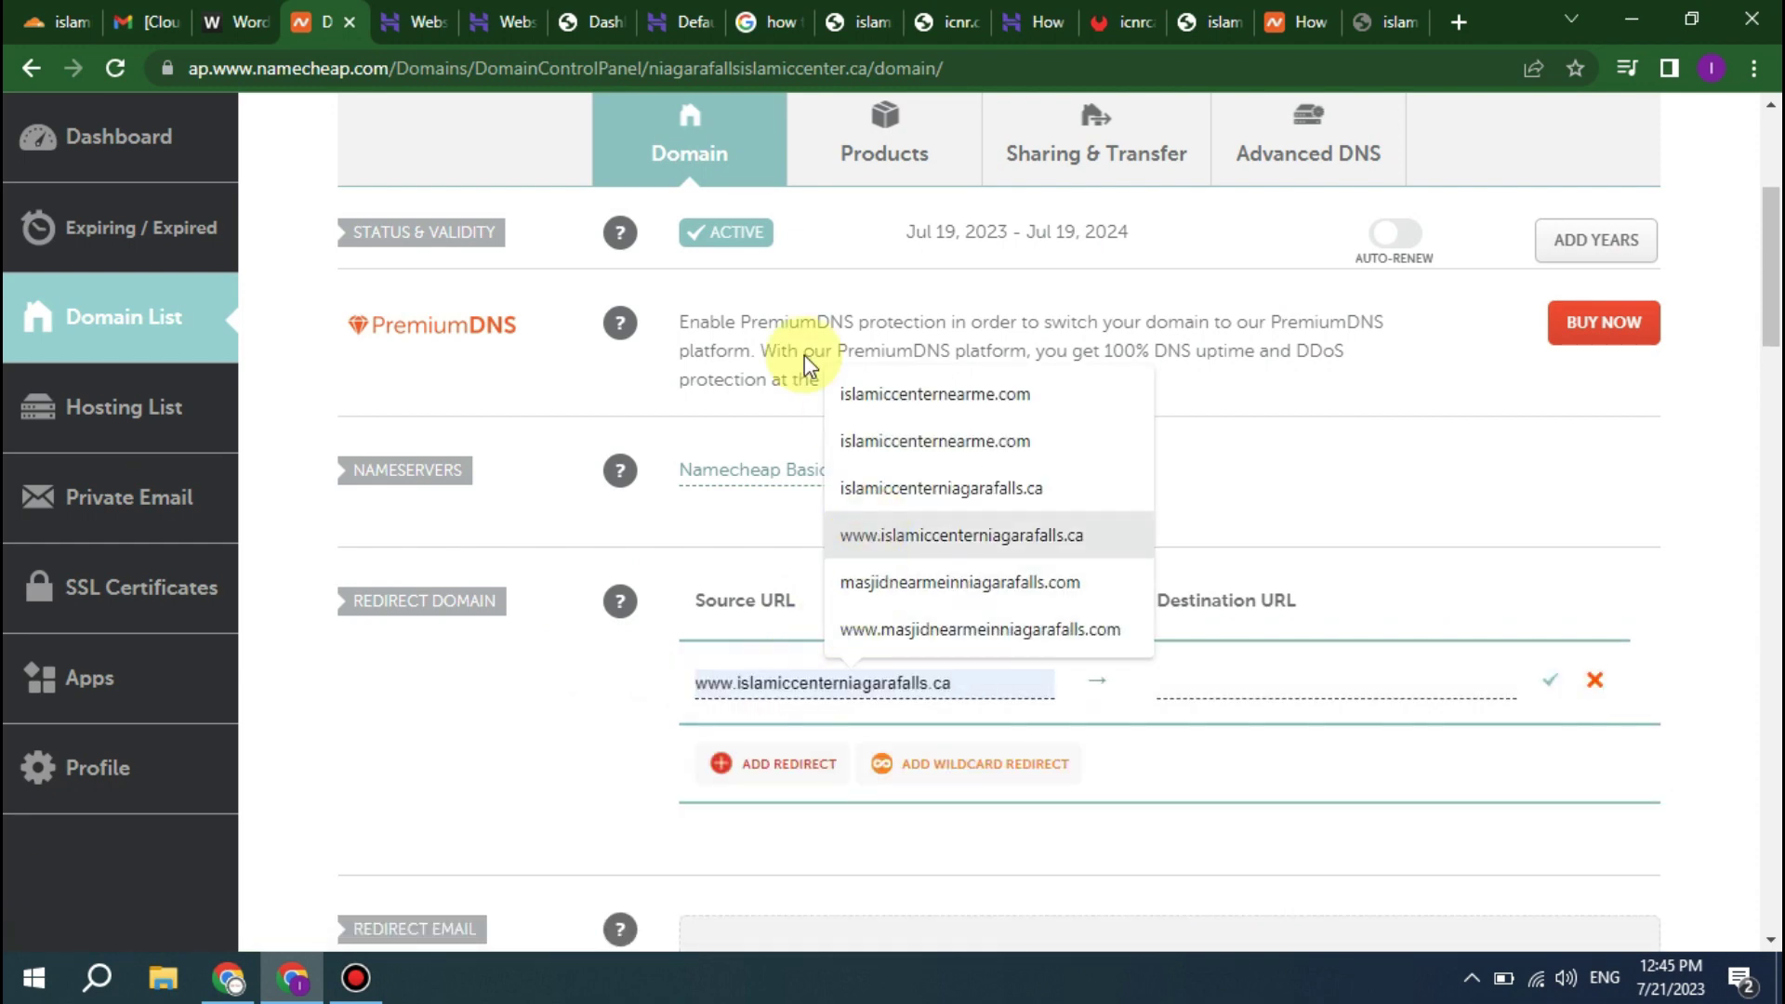
pyautogui.scroll(5, 744, 372)
pyautogui.moveTo(851, 422); pyautogui.dragTo(400, 423)
pyautogui.hotkey('ctrl', 'c')
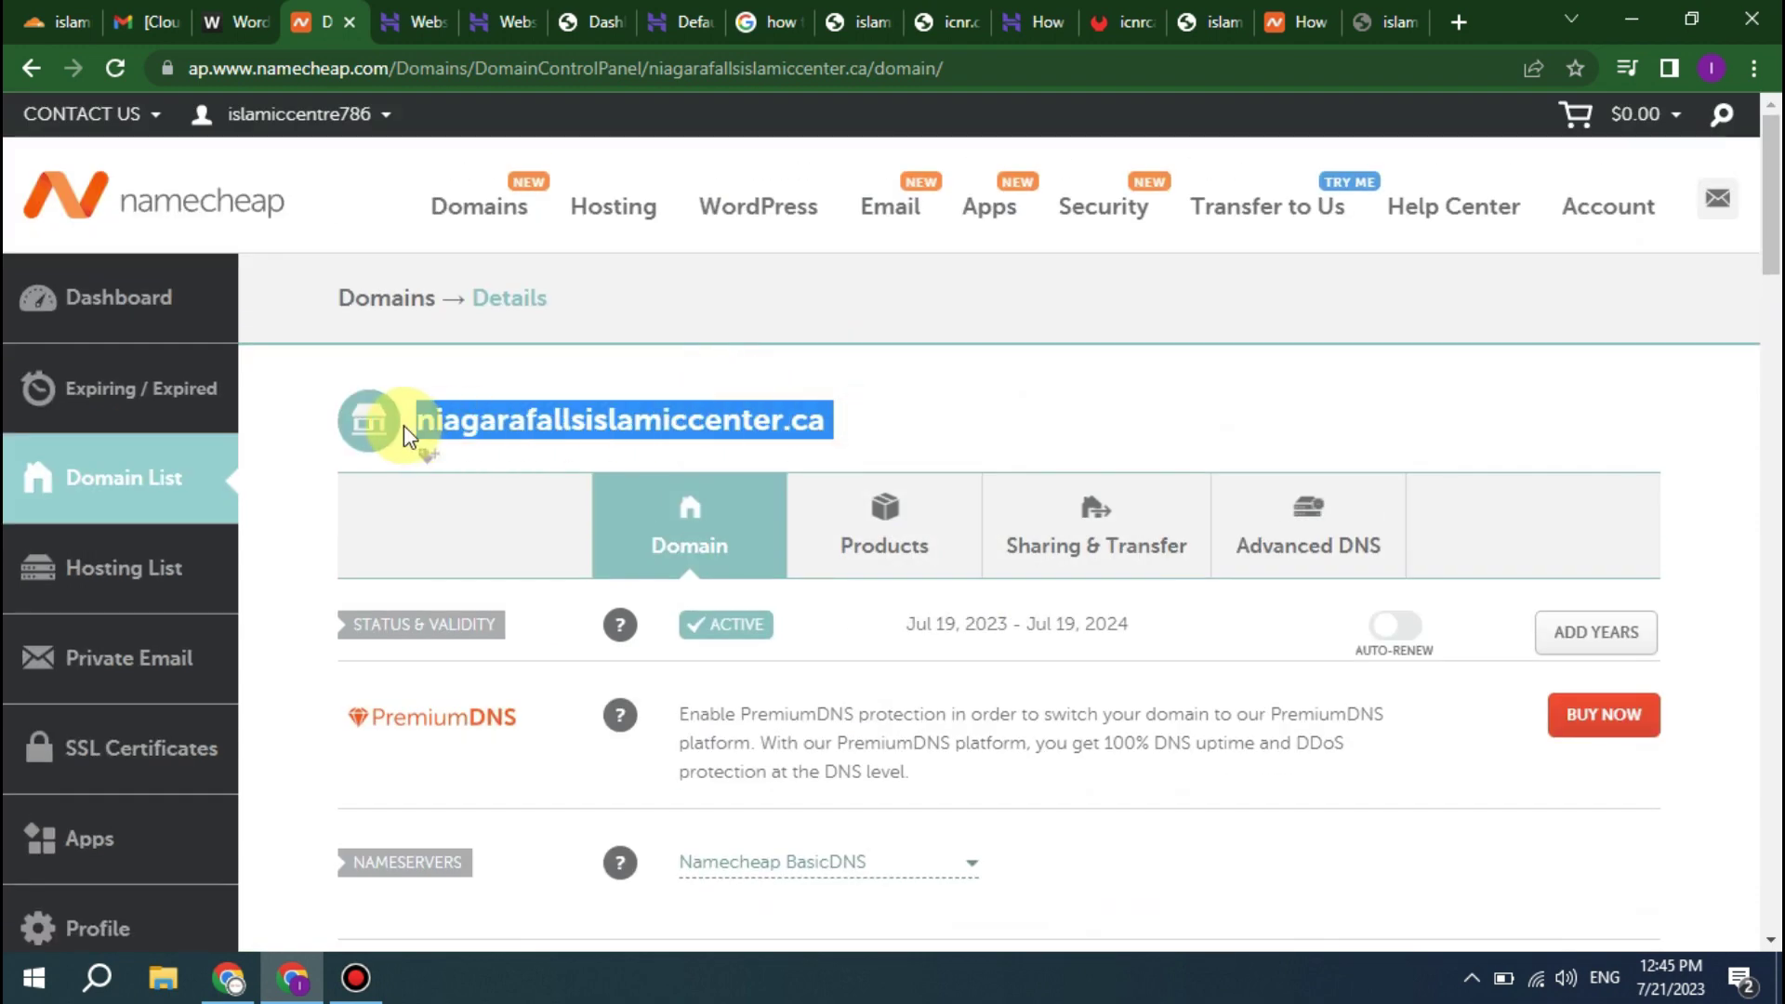
pyautogui.scroll(-5, 730, 456)
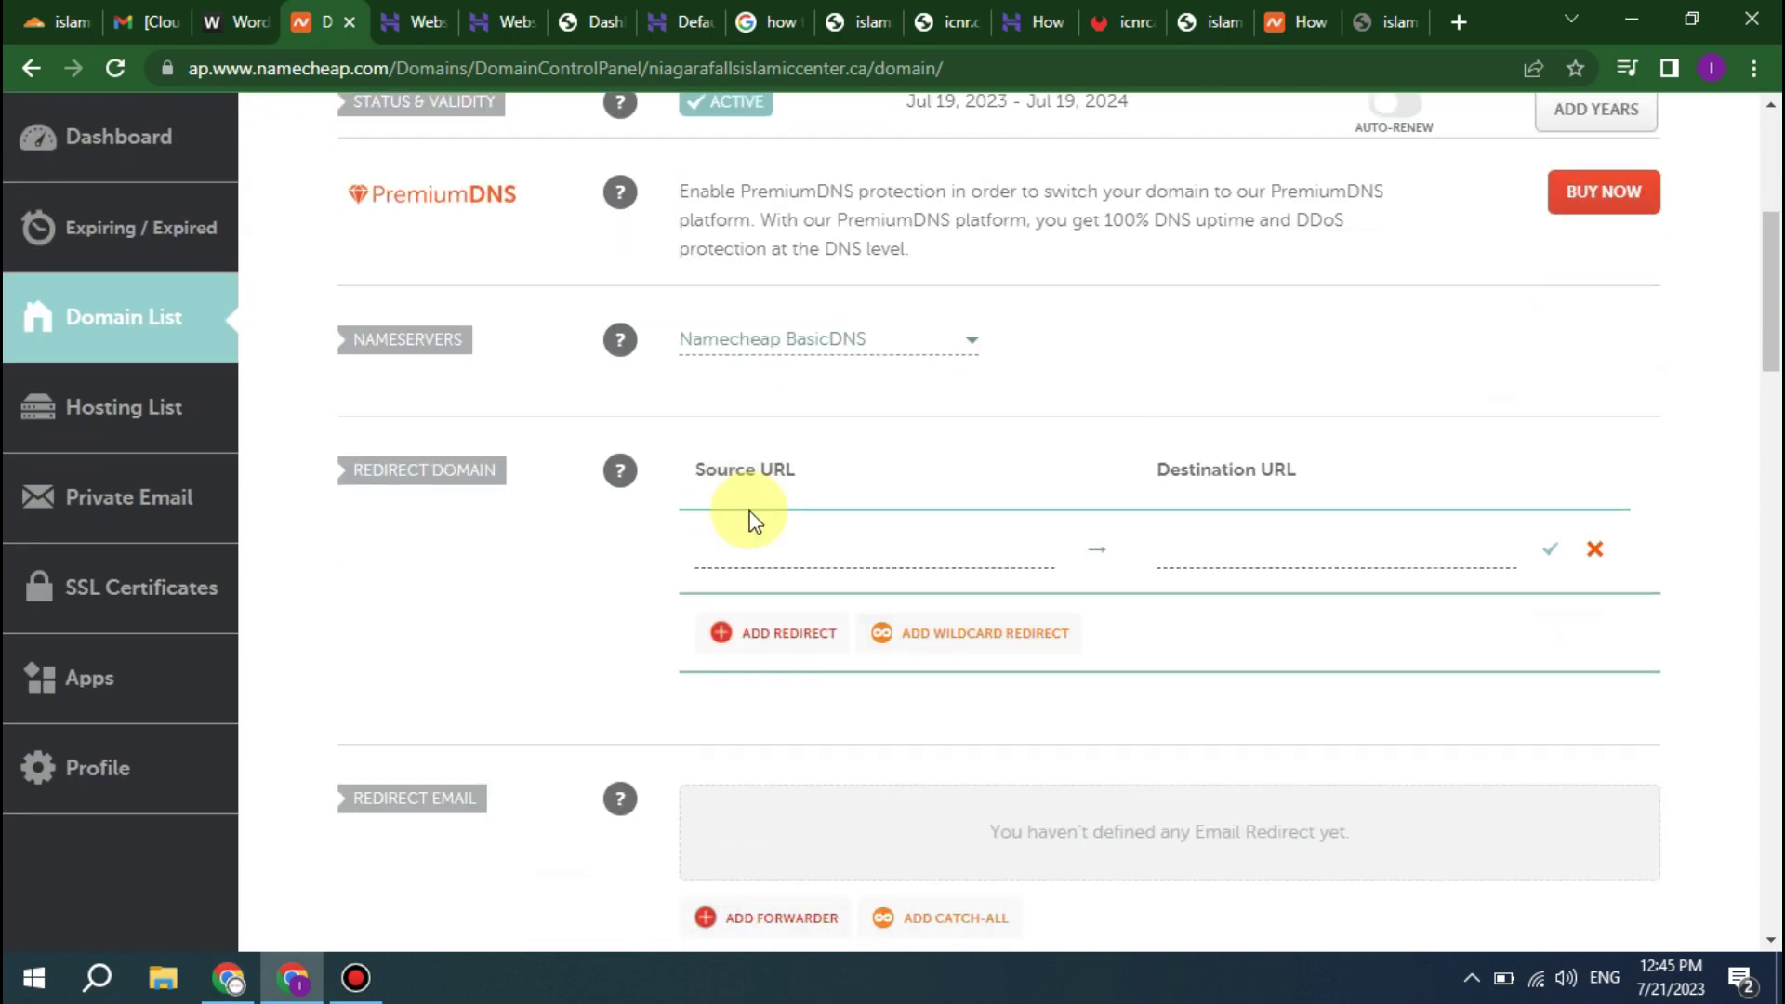
pyautogui.click(741, 555)
pyautogui.hotkey('ctrl', 'v')
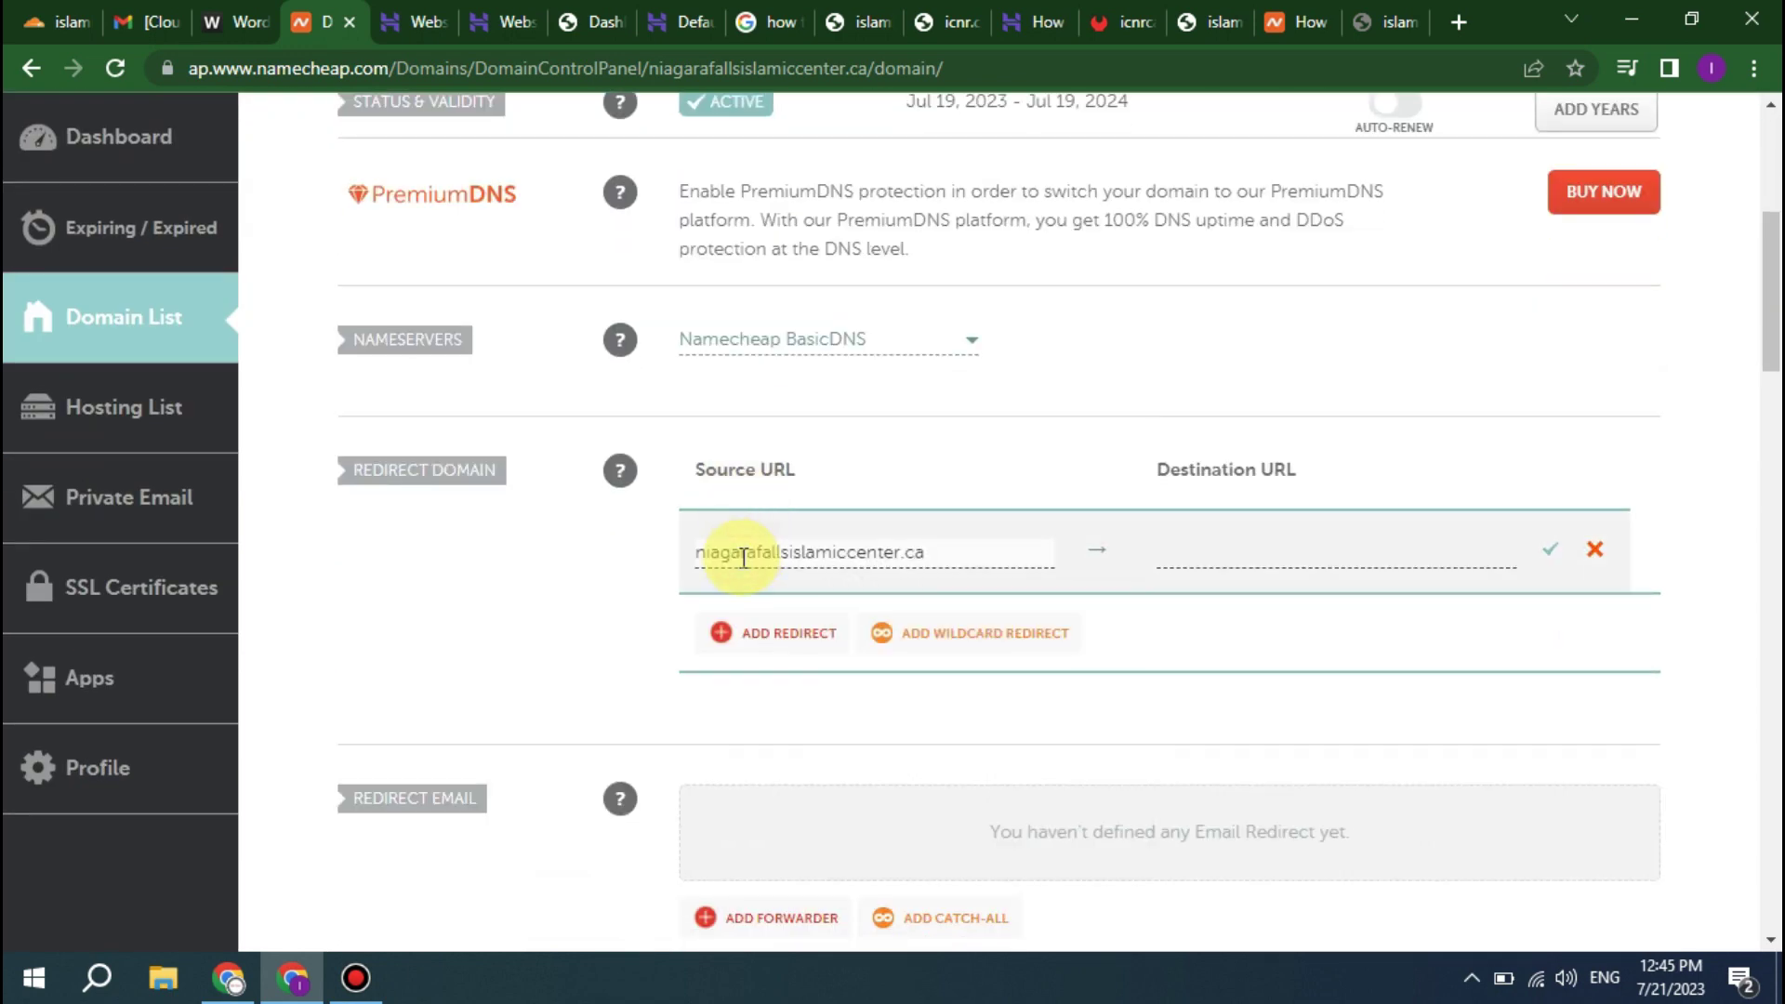
pyautogui.click(1293, 555)
pyautogui.click(1288, 606)
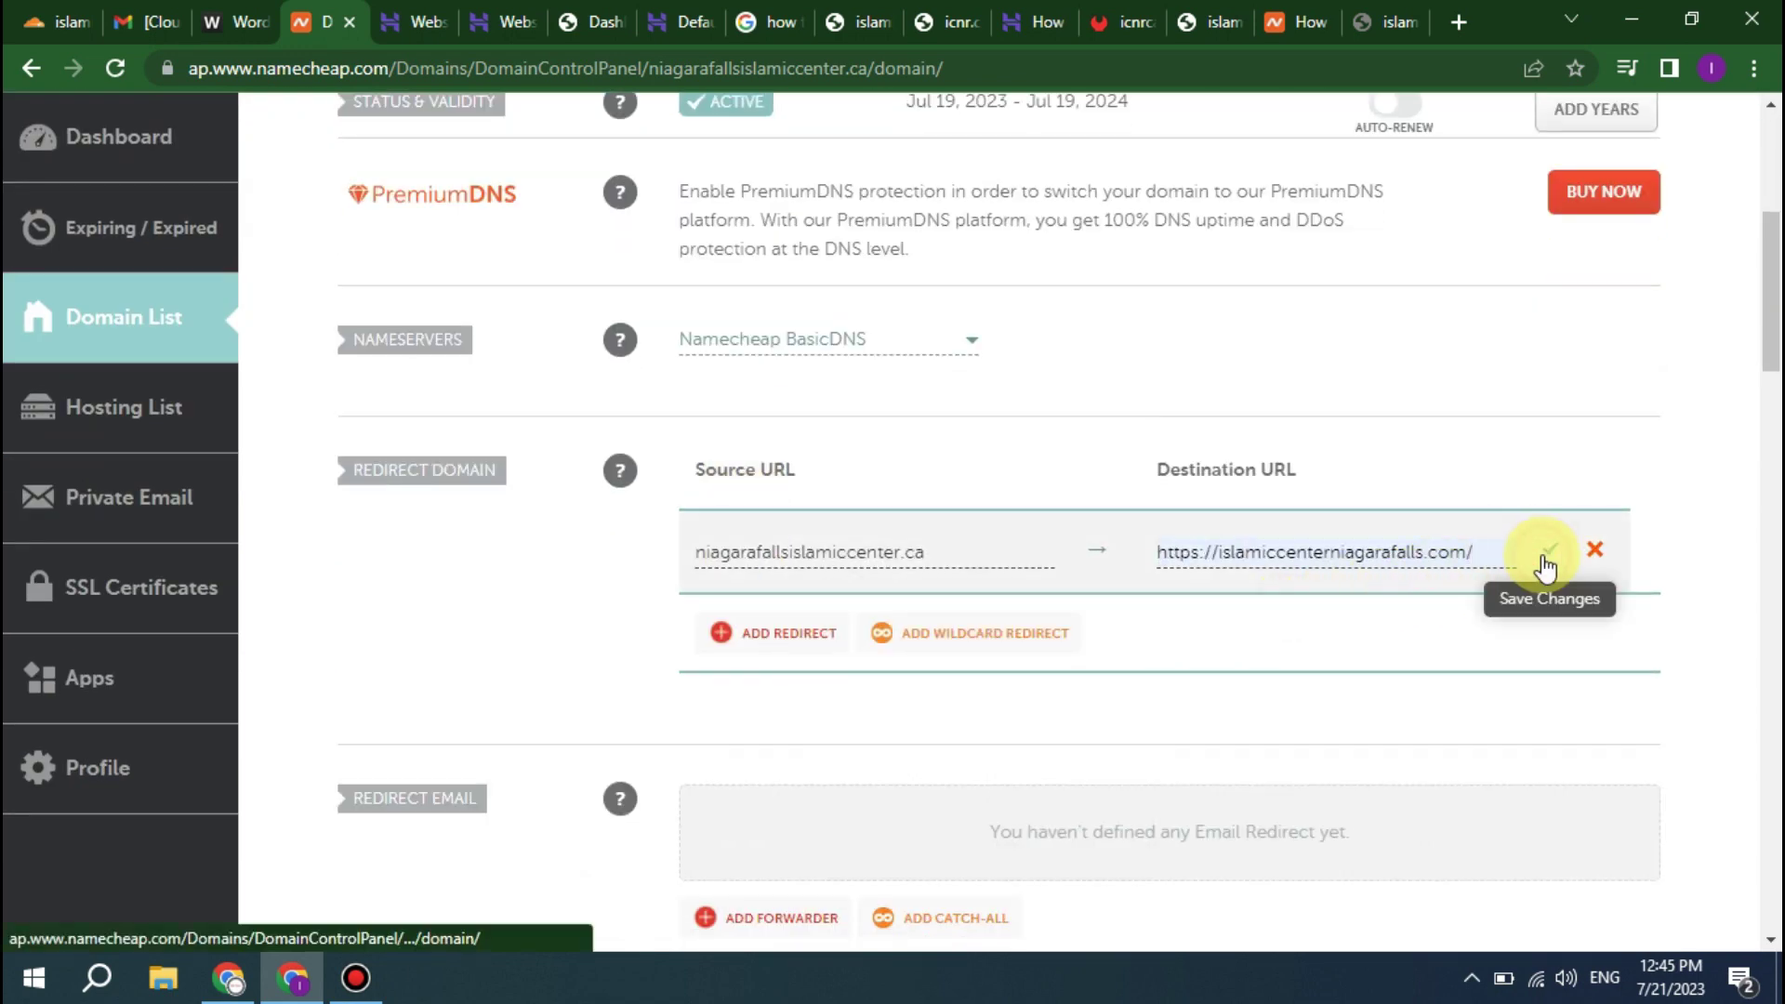
pyautogui.click(1547, 554)
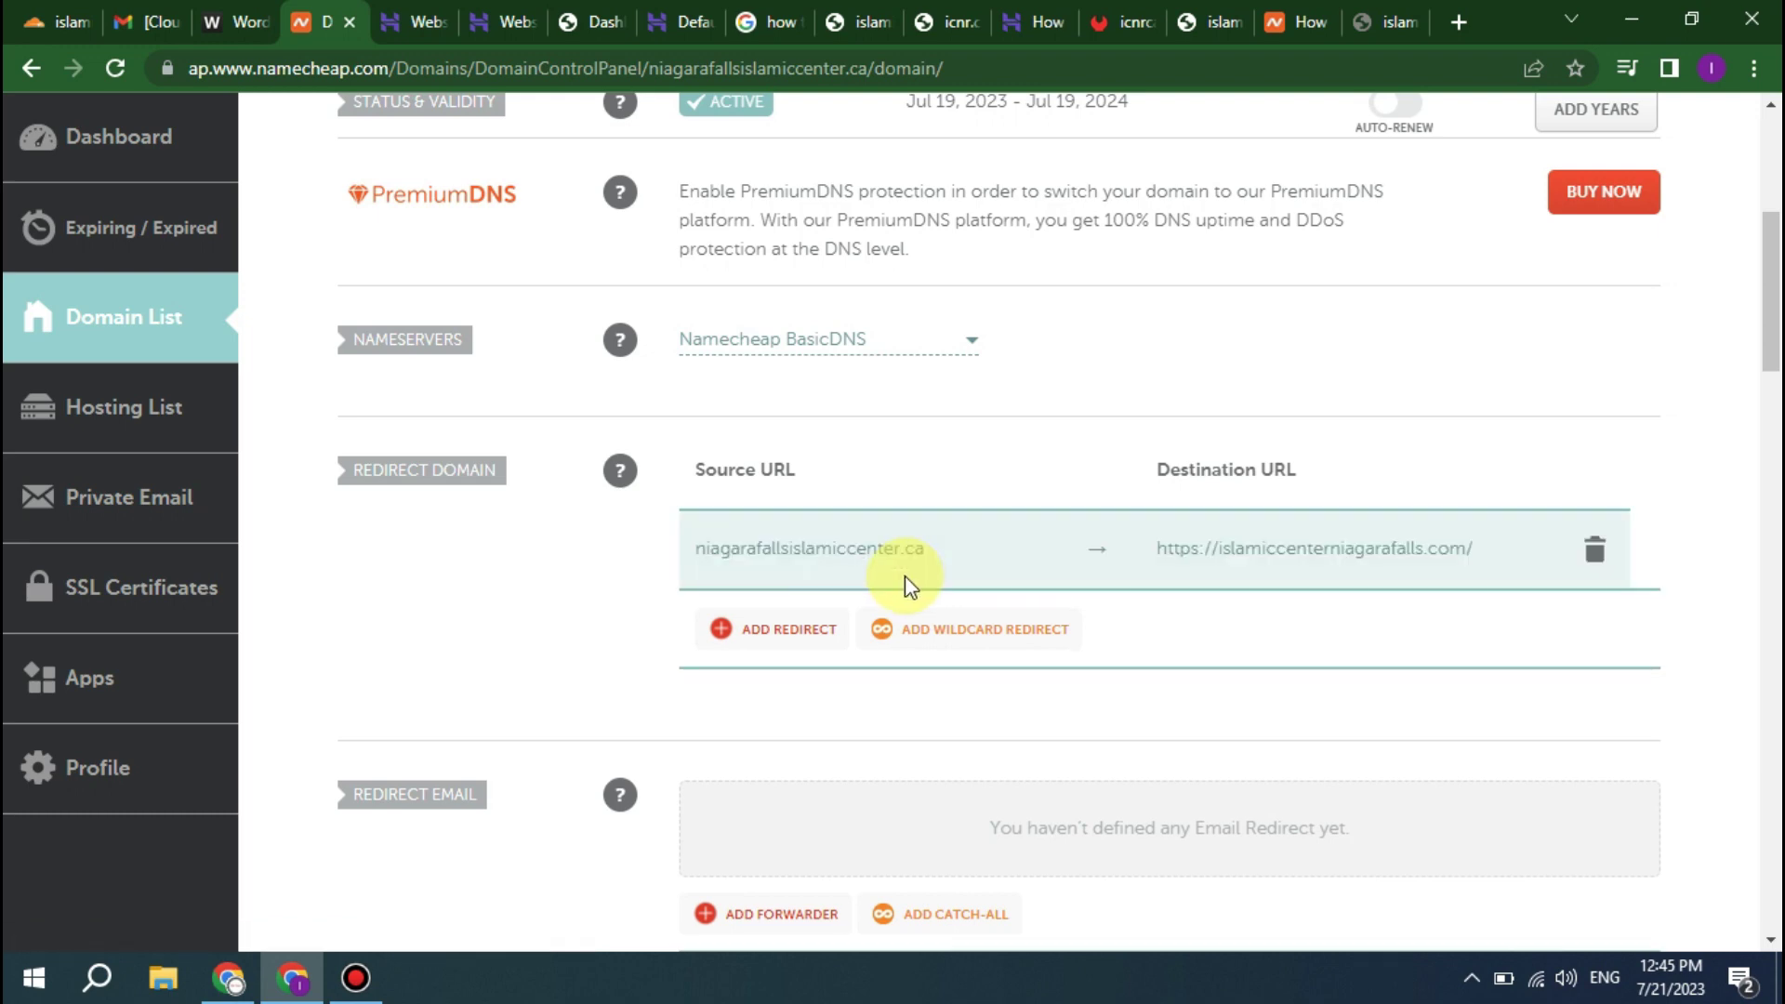
pyautogui.click(791, 629)
pyautogui.press('Down')
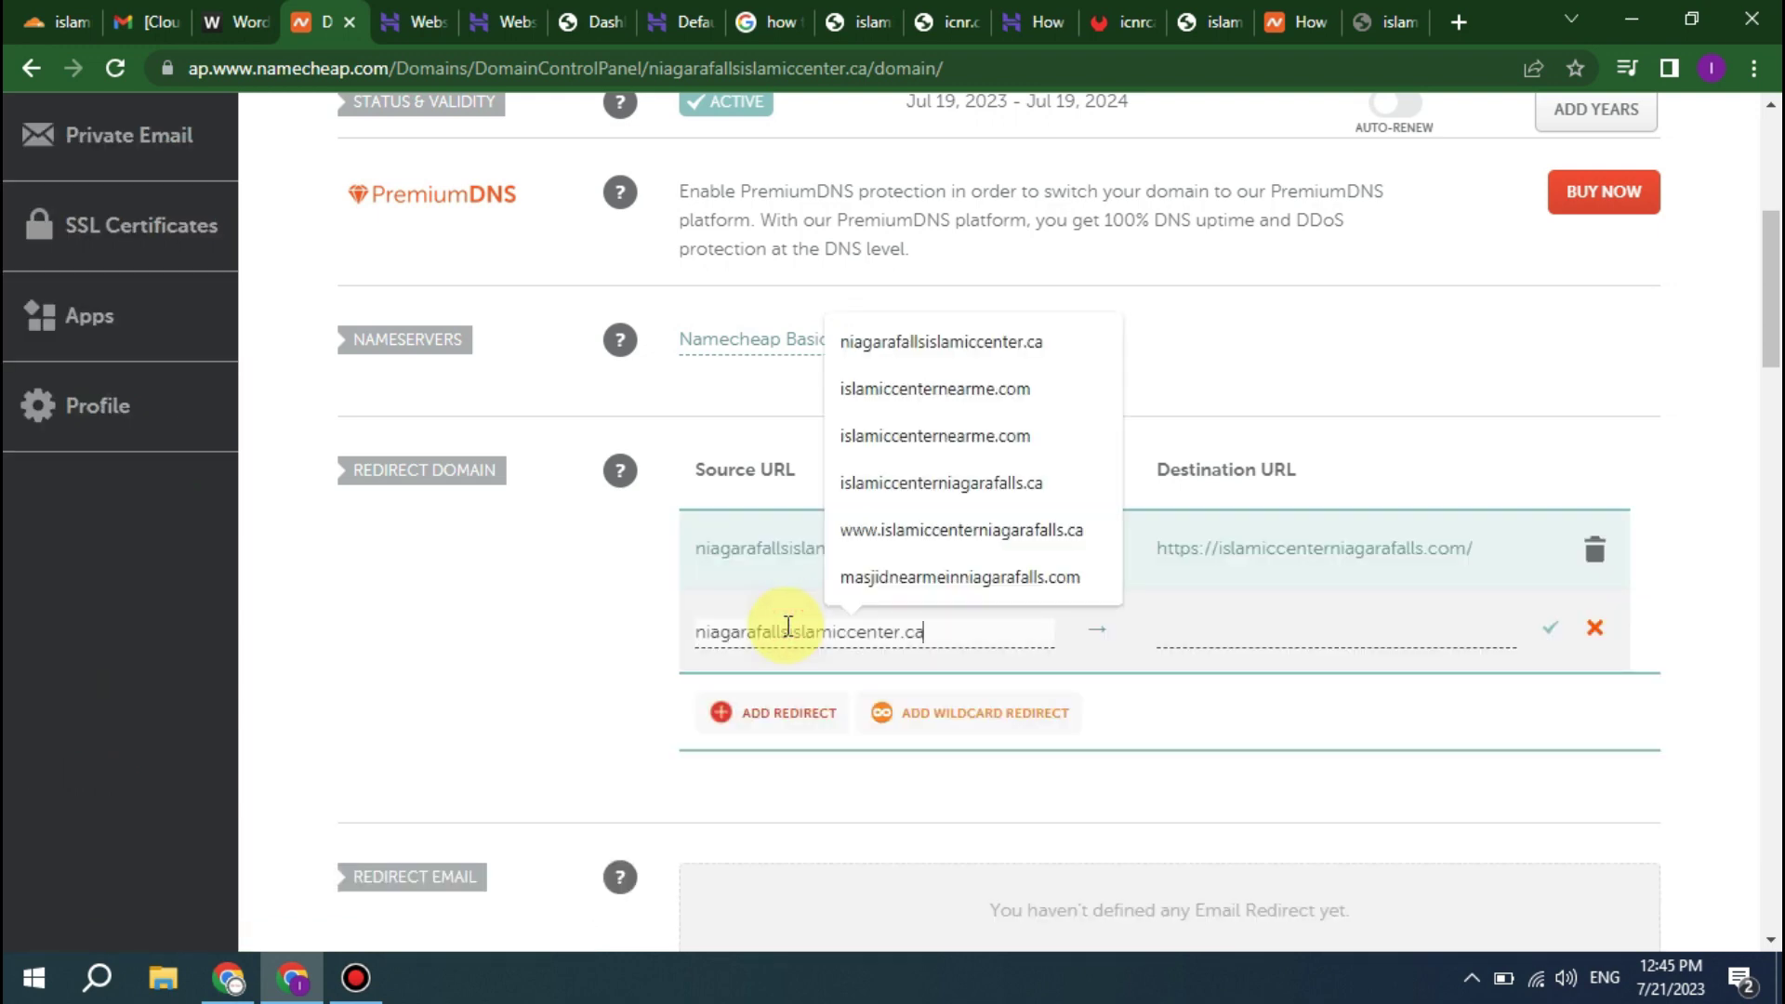
pyautogui.press('Return')
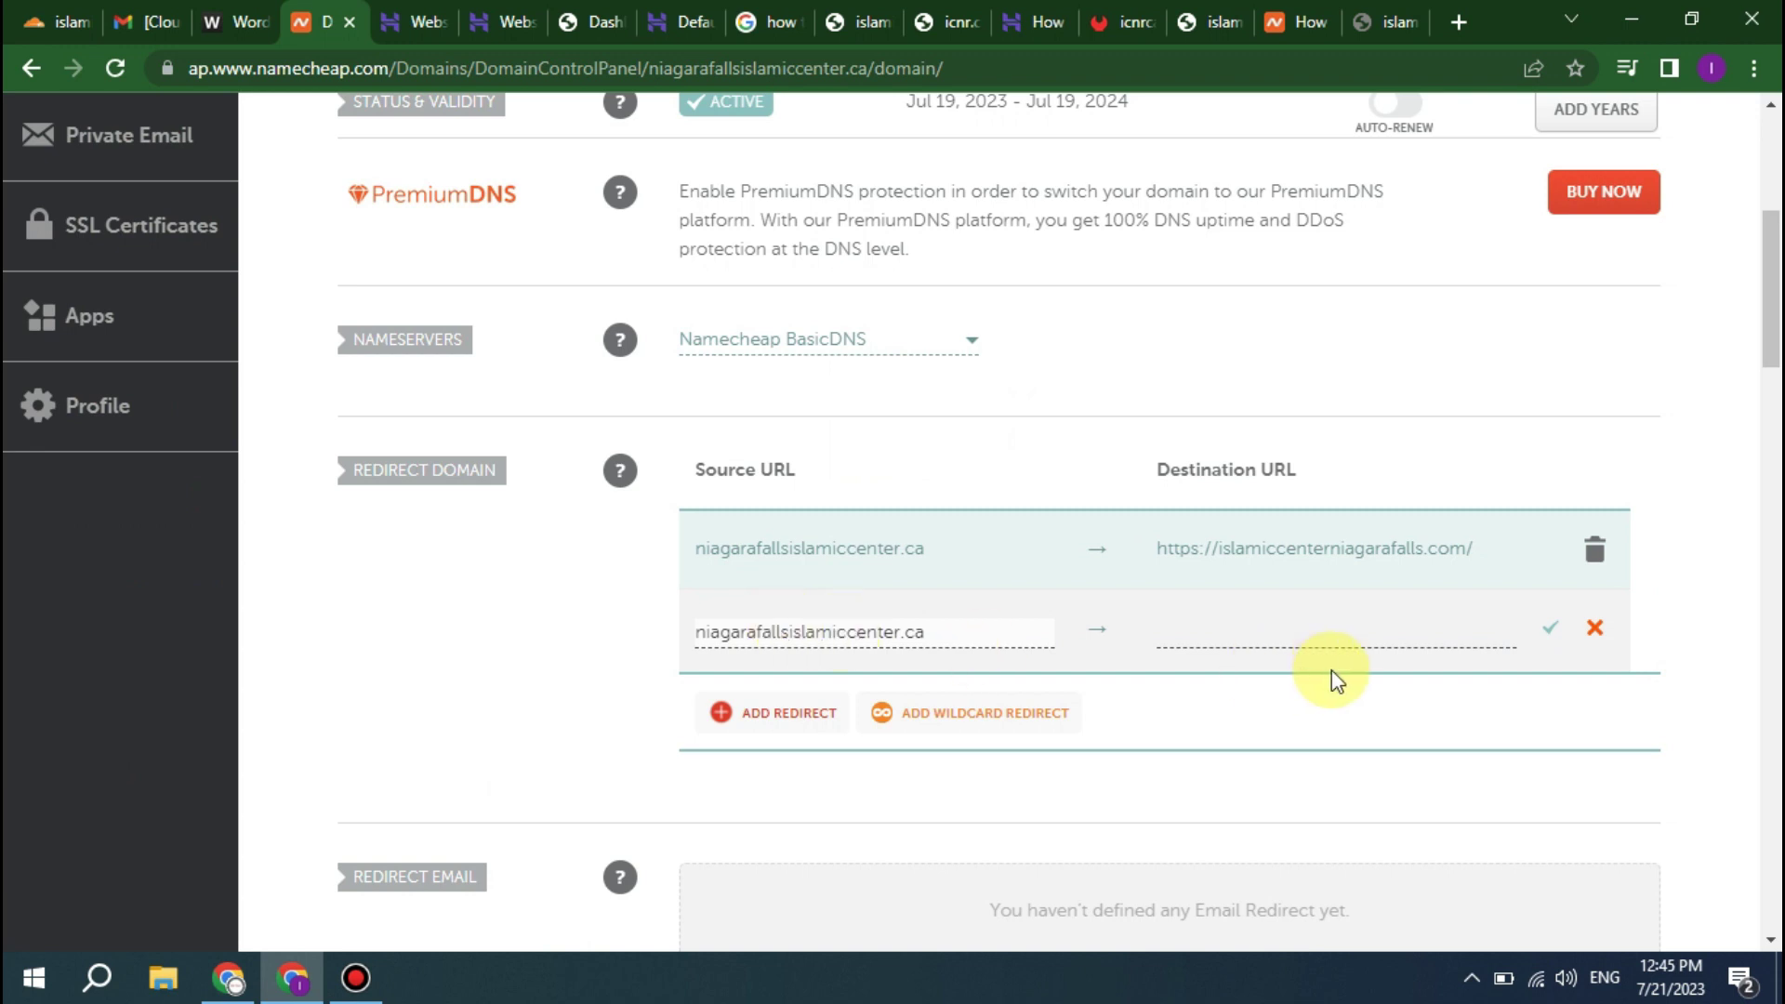
pyautogui.click(1300, 640)
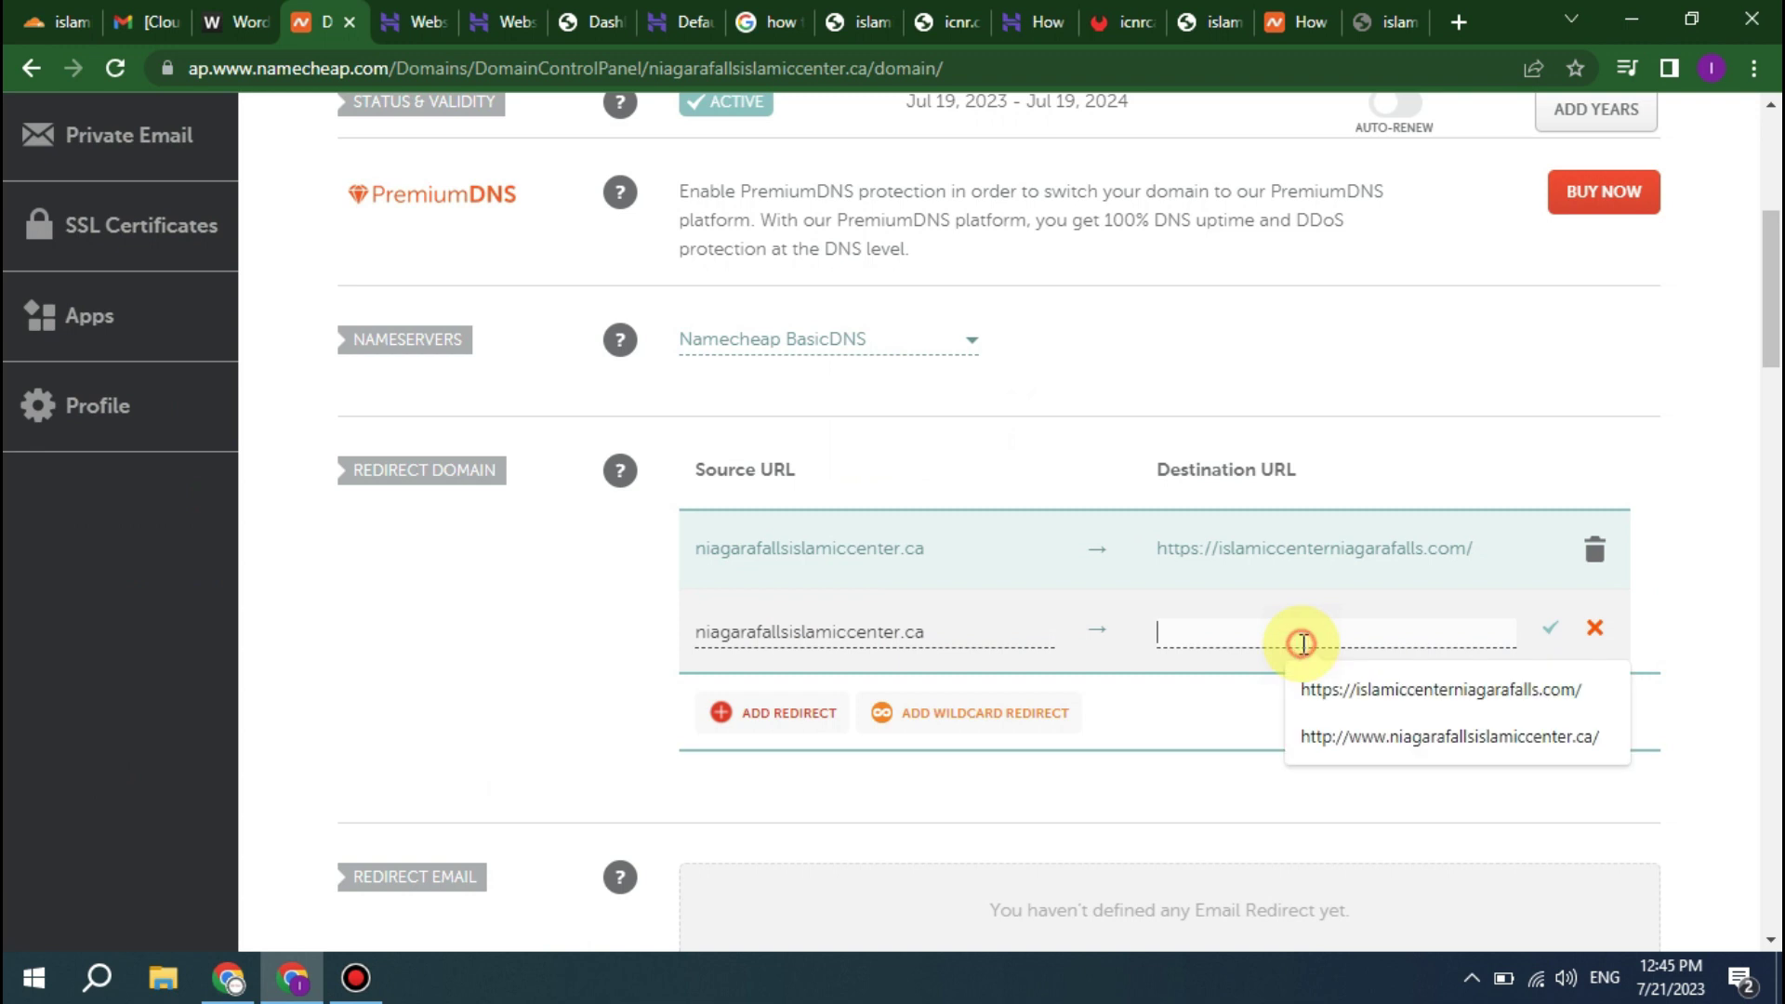
pyautogui.click(1320, 689)
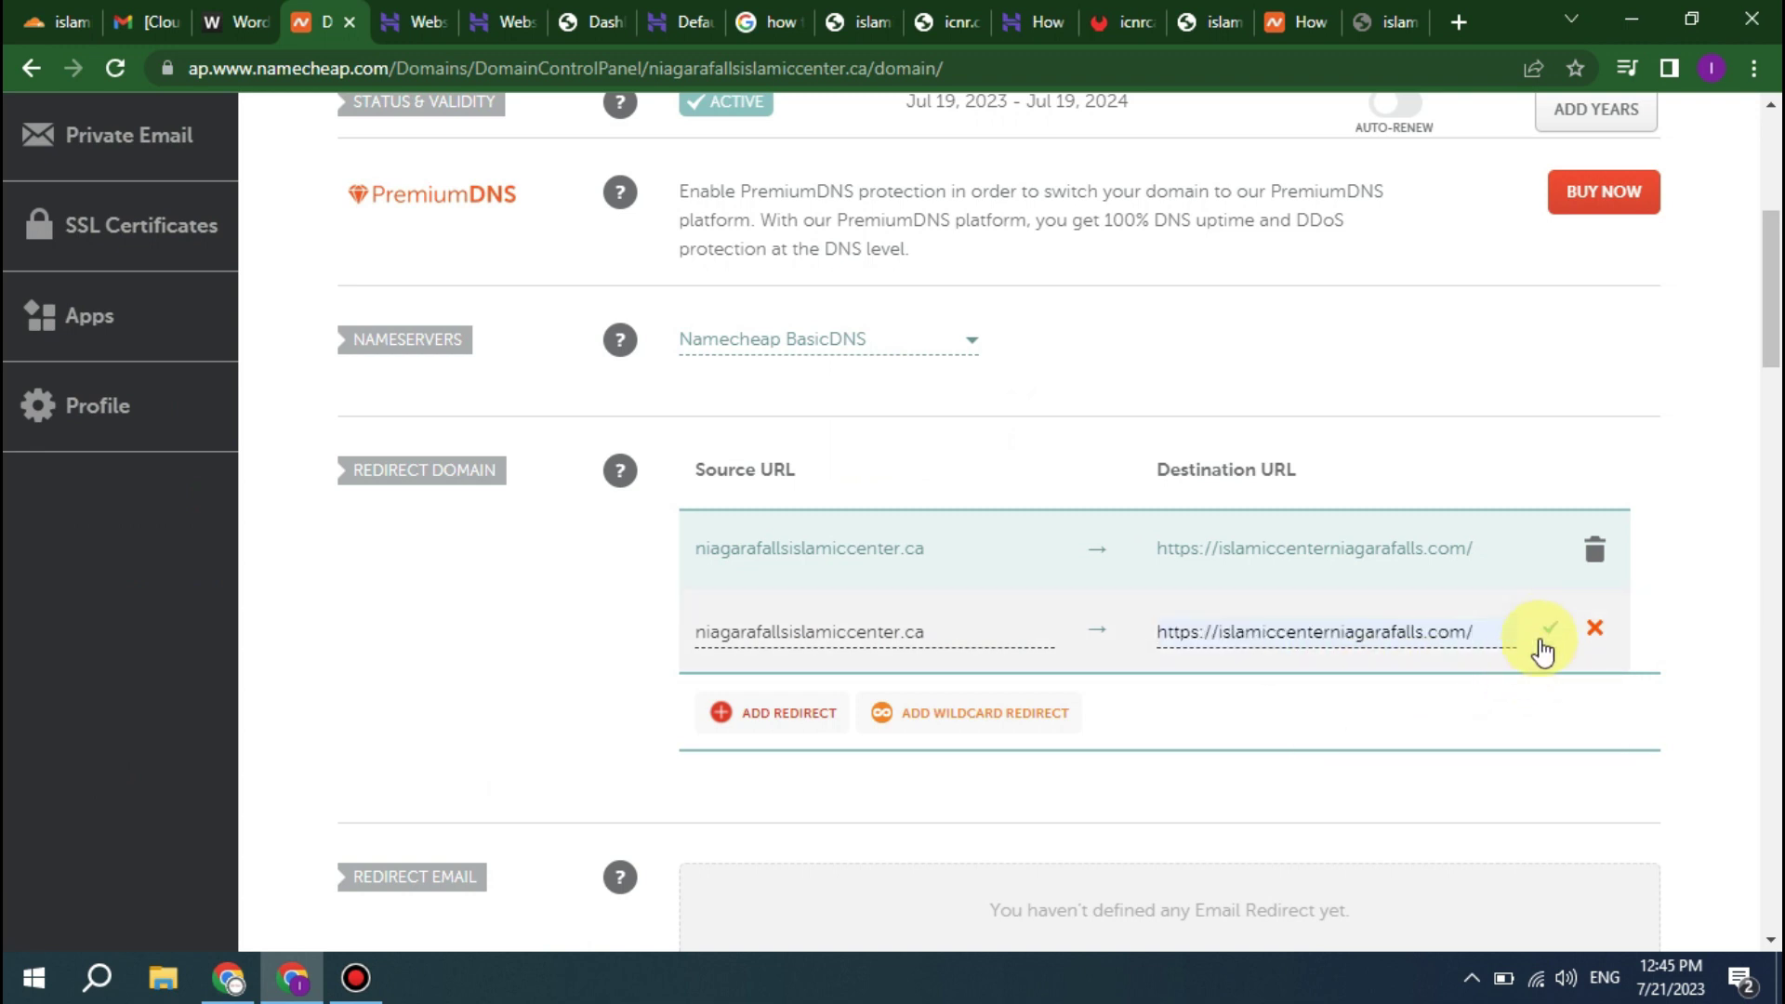
pyautogui.click(1548, 633)
# - Copy islamiccenterniagarafalls.ca from the Namecheap domain list into the list of domains in the WordCounter text
pyautogui.hotkey('ctrl', 'shift', 'Tab')
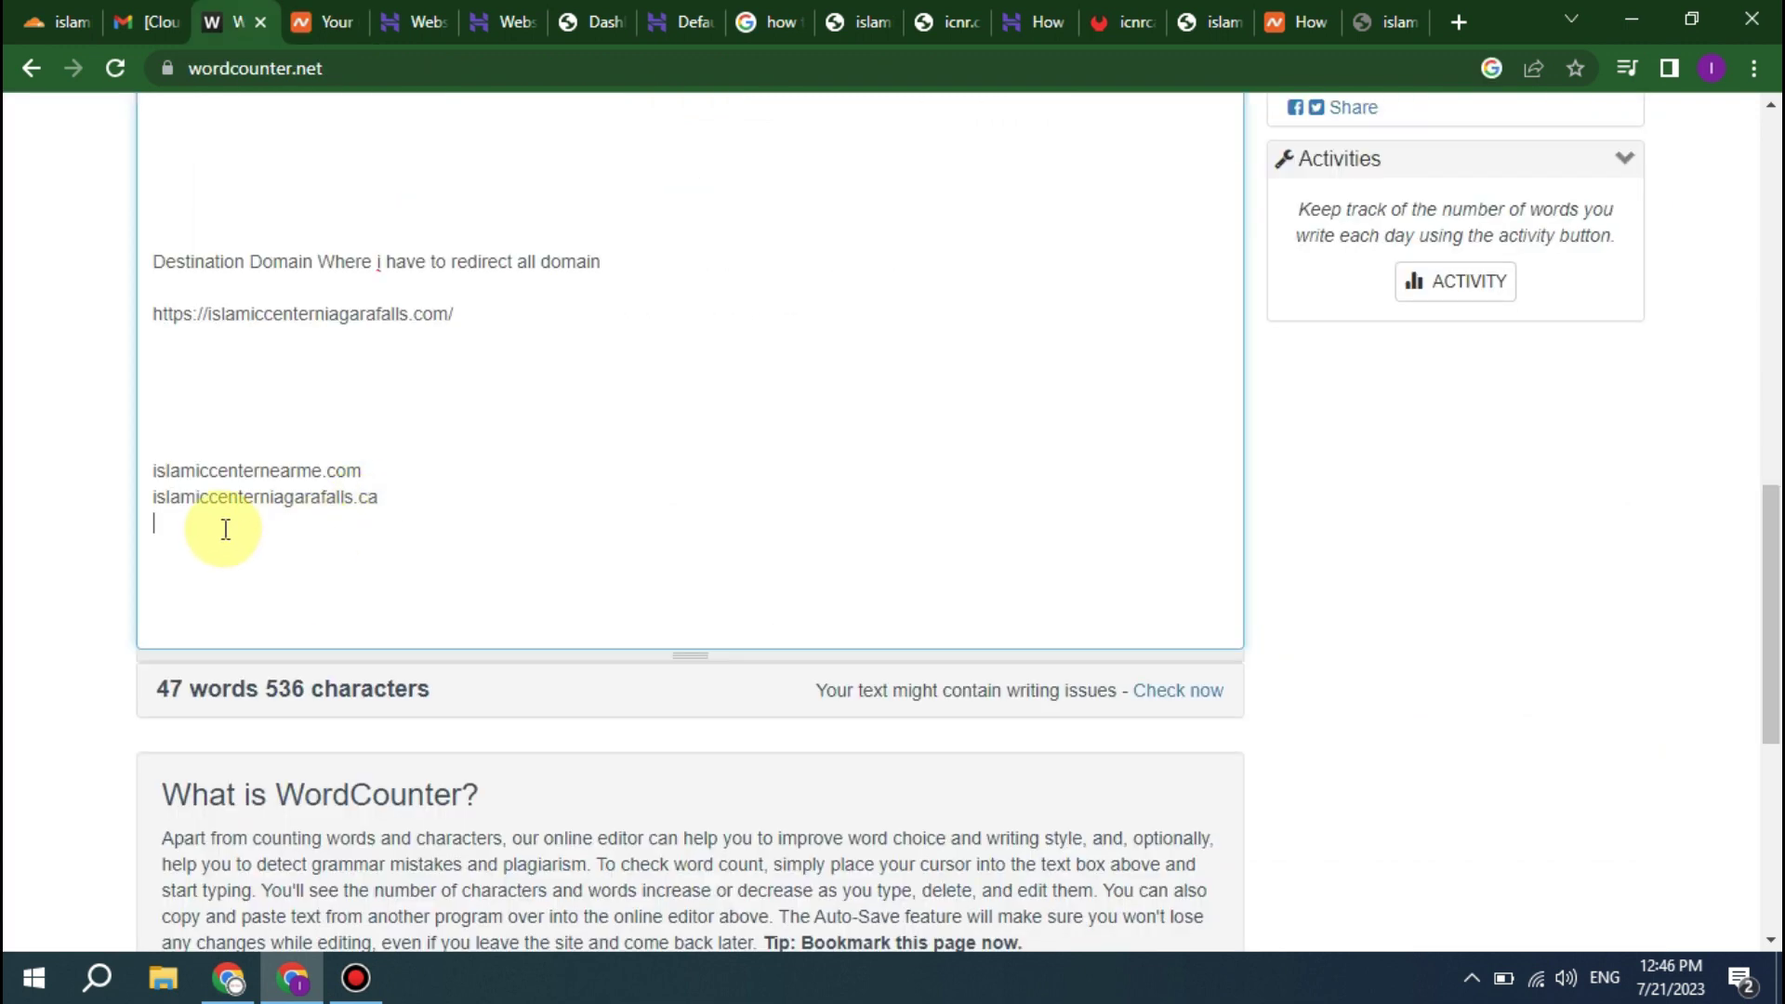
pyautogui.hotkey('ctrl', 'Tab')
pyautogui.moveTo(598, 581); pyautogui.dragTo(338, 582)
pyautogui.hotkey('ctrl', 'c')
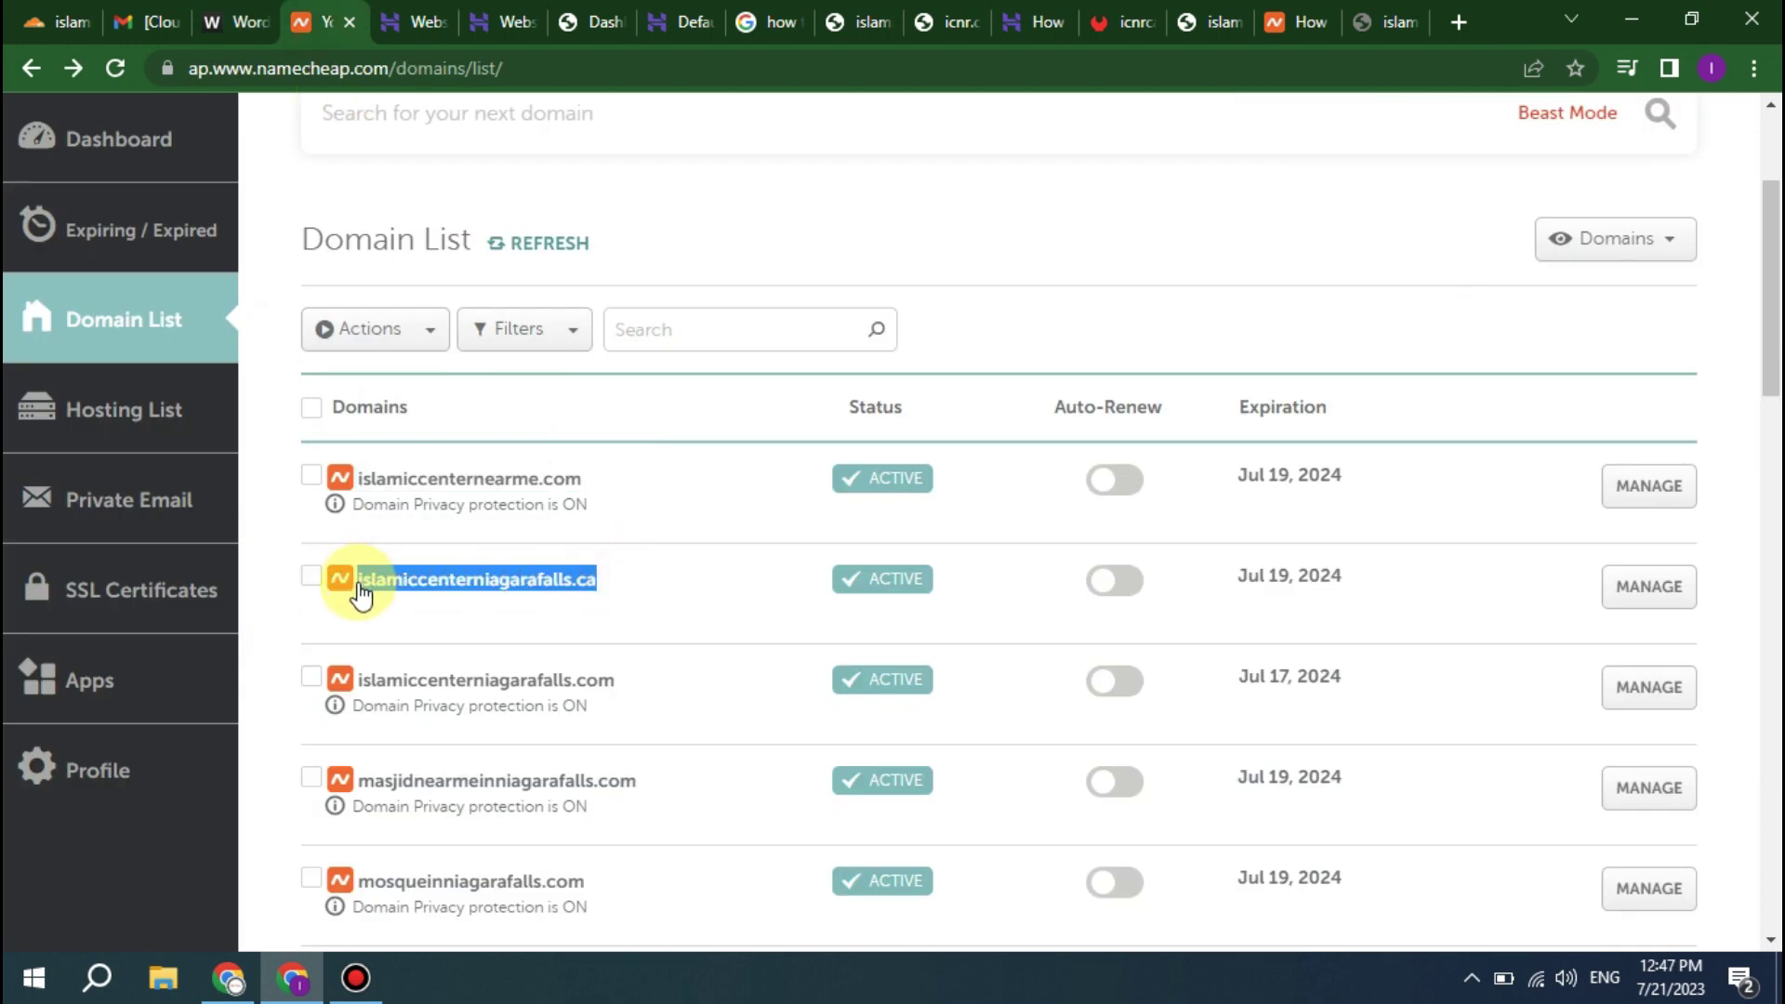
pyautogui.click(232, 9)
pyautogui.hotkey('ctrl', 'v')
# - Add islamiccenterniagarafalls.com from the Namecheap domain list to the WordCounter text
pyautogui.hotkey('ctrl', 'Tab')
pyautogui.scroll(-1, 558, 605)
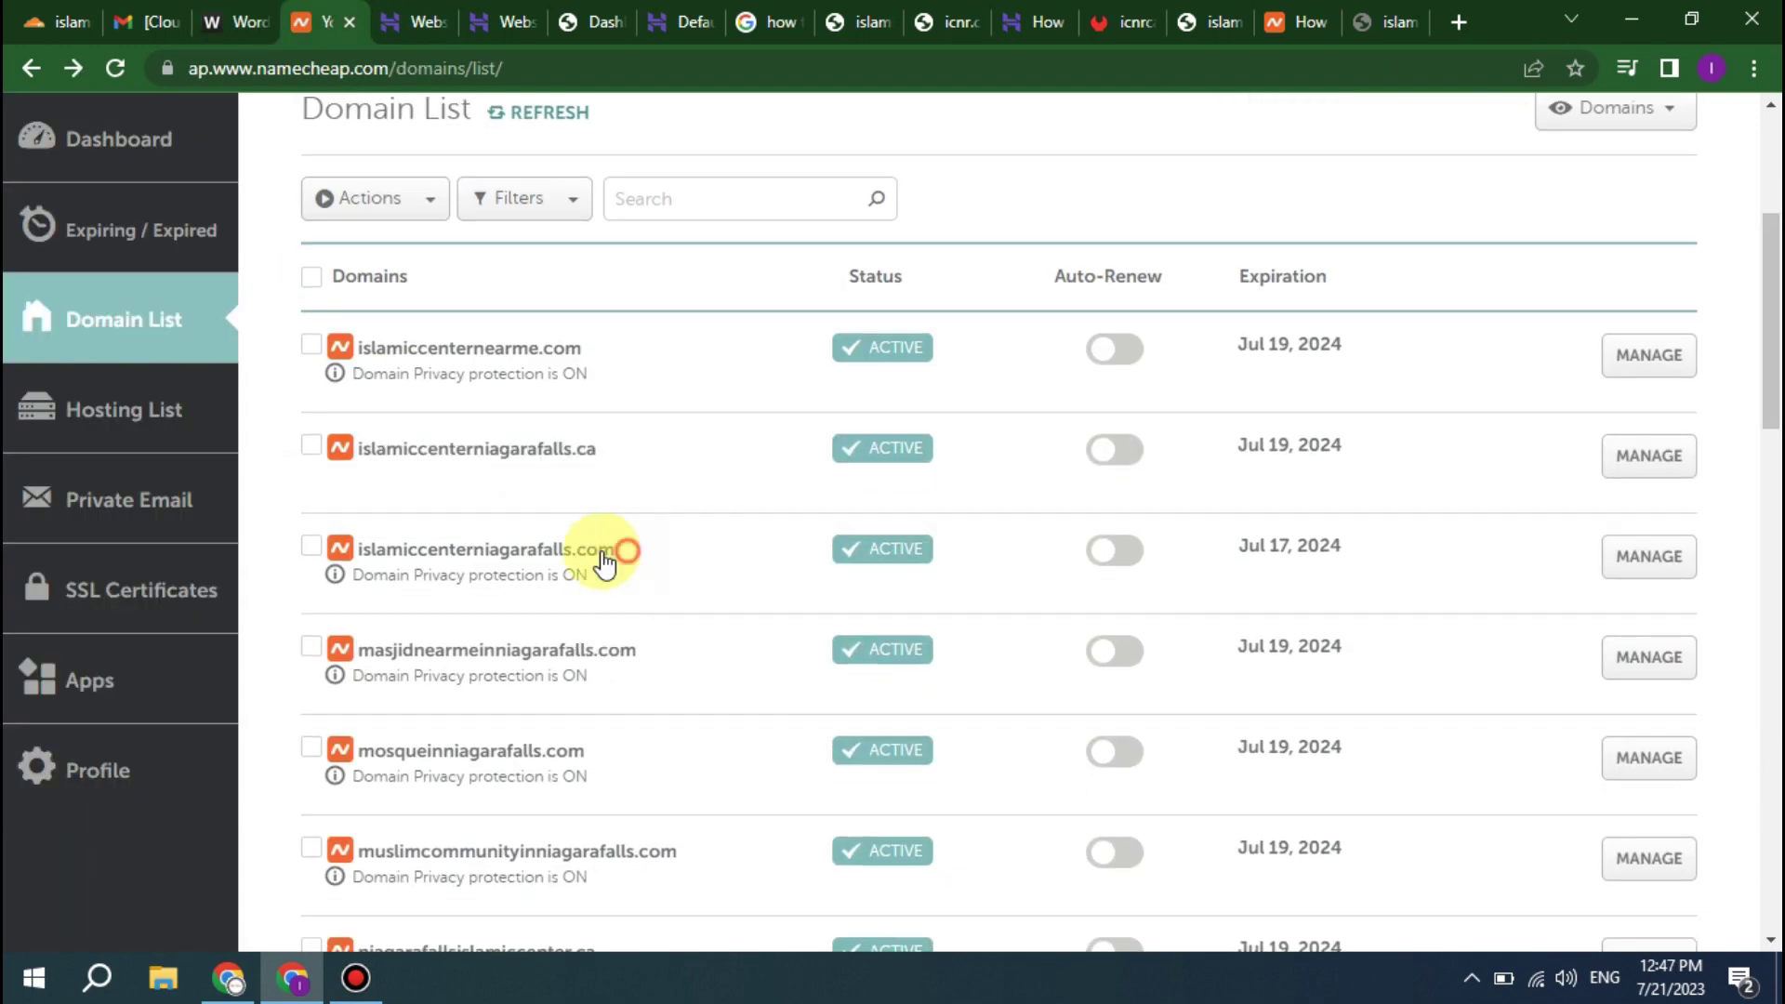
pyautogui.moveTo(618, 556); pyautogui.dragTo(353, 550)
pyautogui.click(212, 21)
pyautogui.write('islamiccenterniagarafalls.com')
# - Add masjidnearmeinniagarafalls.com from the Namecheap domain list to the WordCounter text
pyautogui.hotkey('ctrl', 'Tab')
pyautogui.scroll(-1, 578, 426)
pyautogui.moveTo(638, 519); pyautogui.dragTo(357, 521)
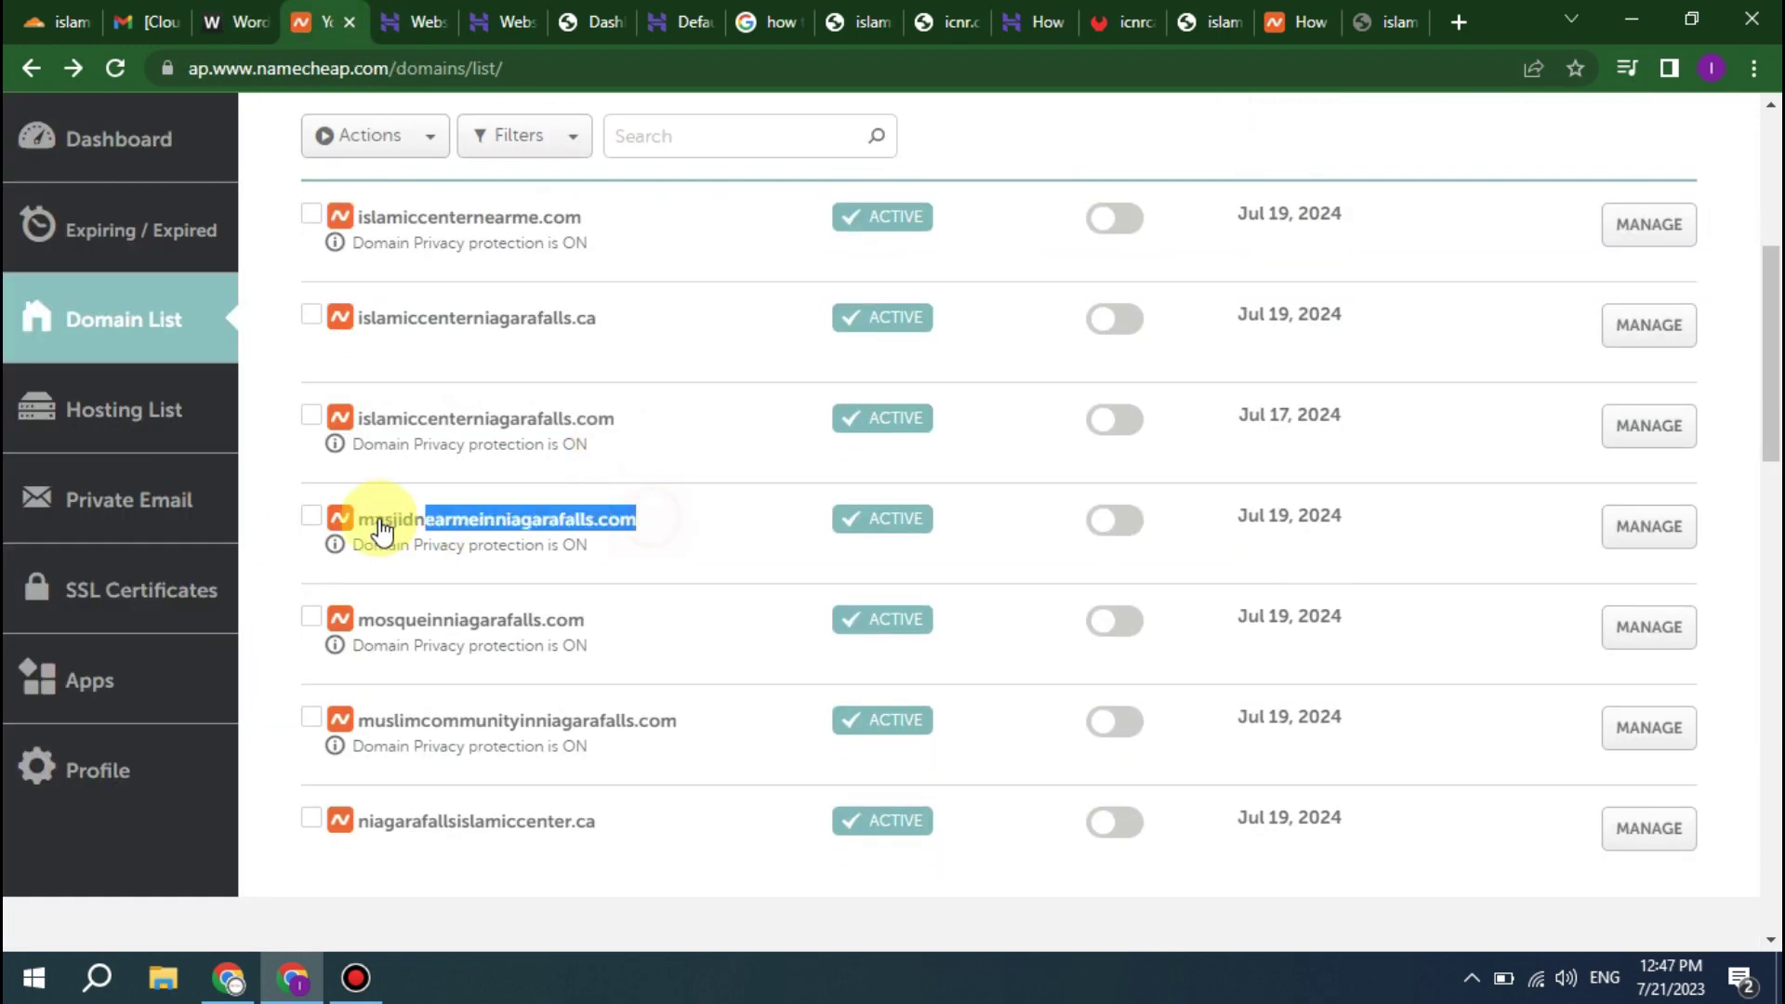
pyautogui.click(259, 28)
pyautogui.write('masjidnearmeinniagarafalls.com')
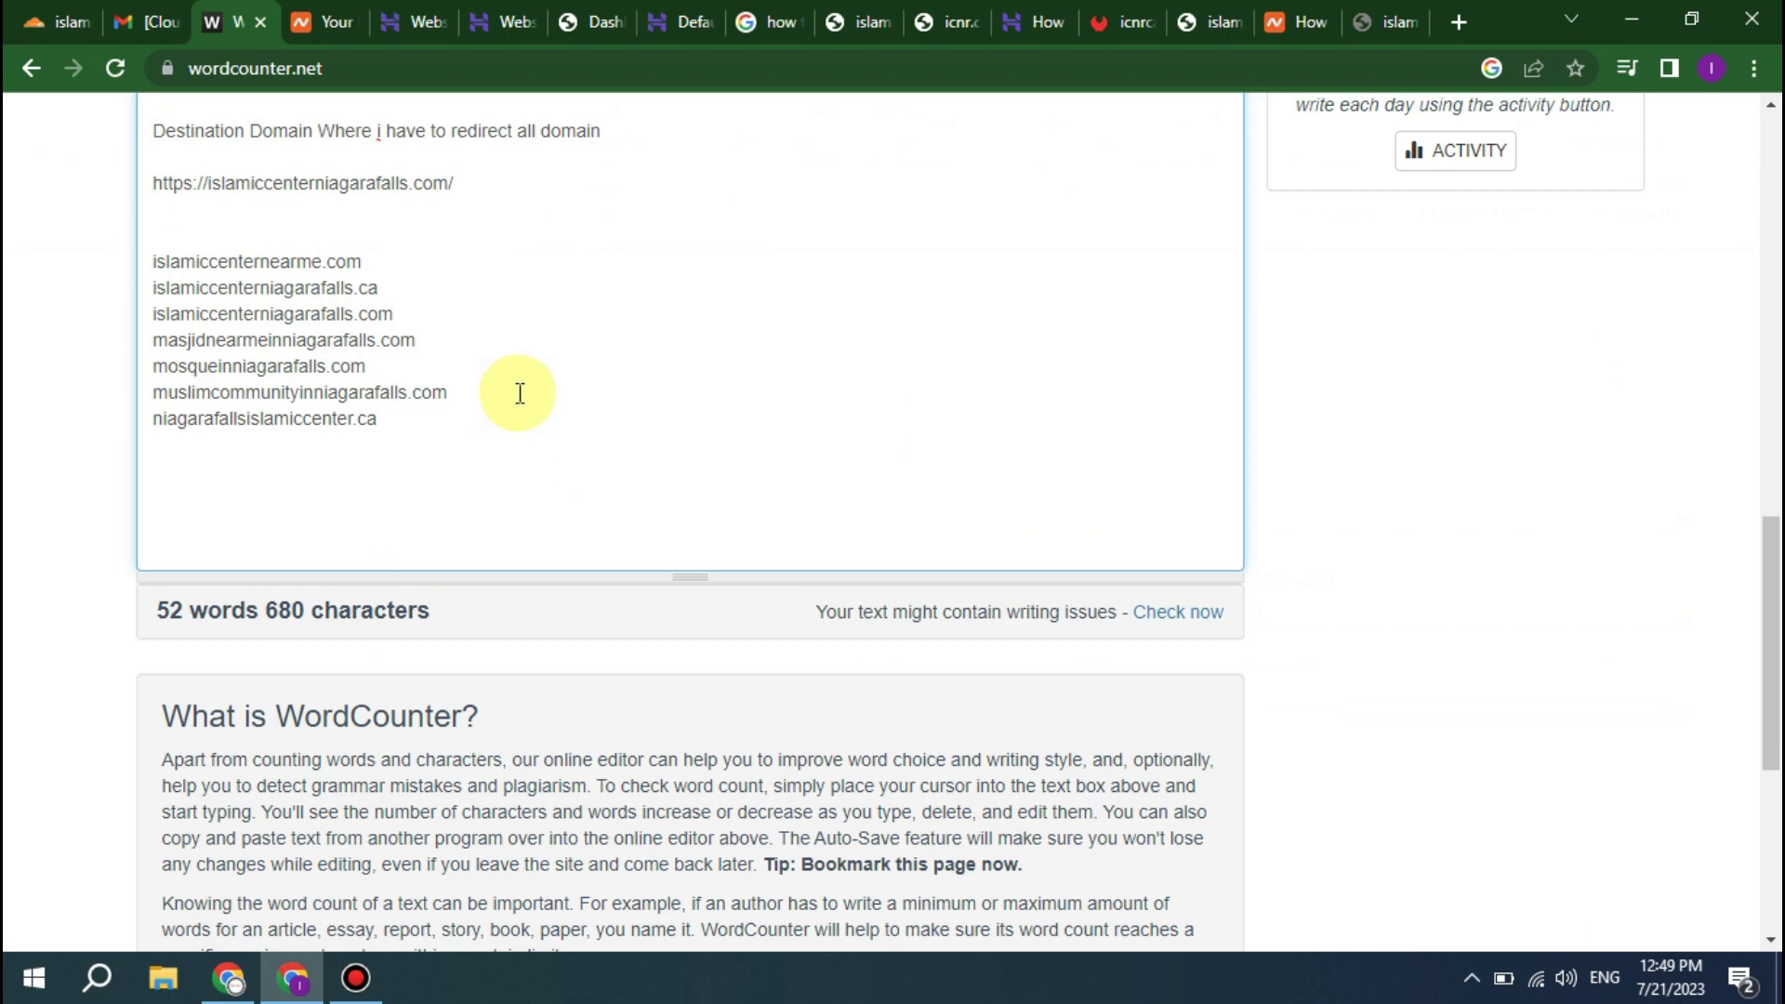
# - Copy islamiccenternearme.com from the WordCounter list and open it in the last browser tab to test its redirect
pyautogui.moveTo(382, 262); pyautogui.dragTo(131, 262)
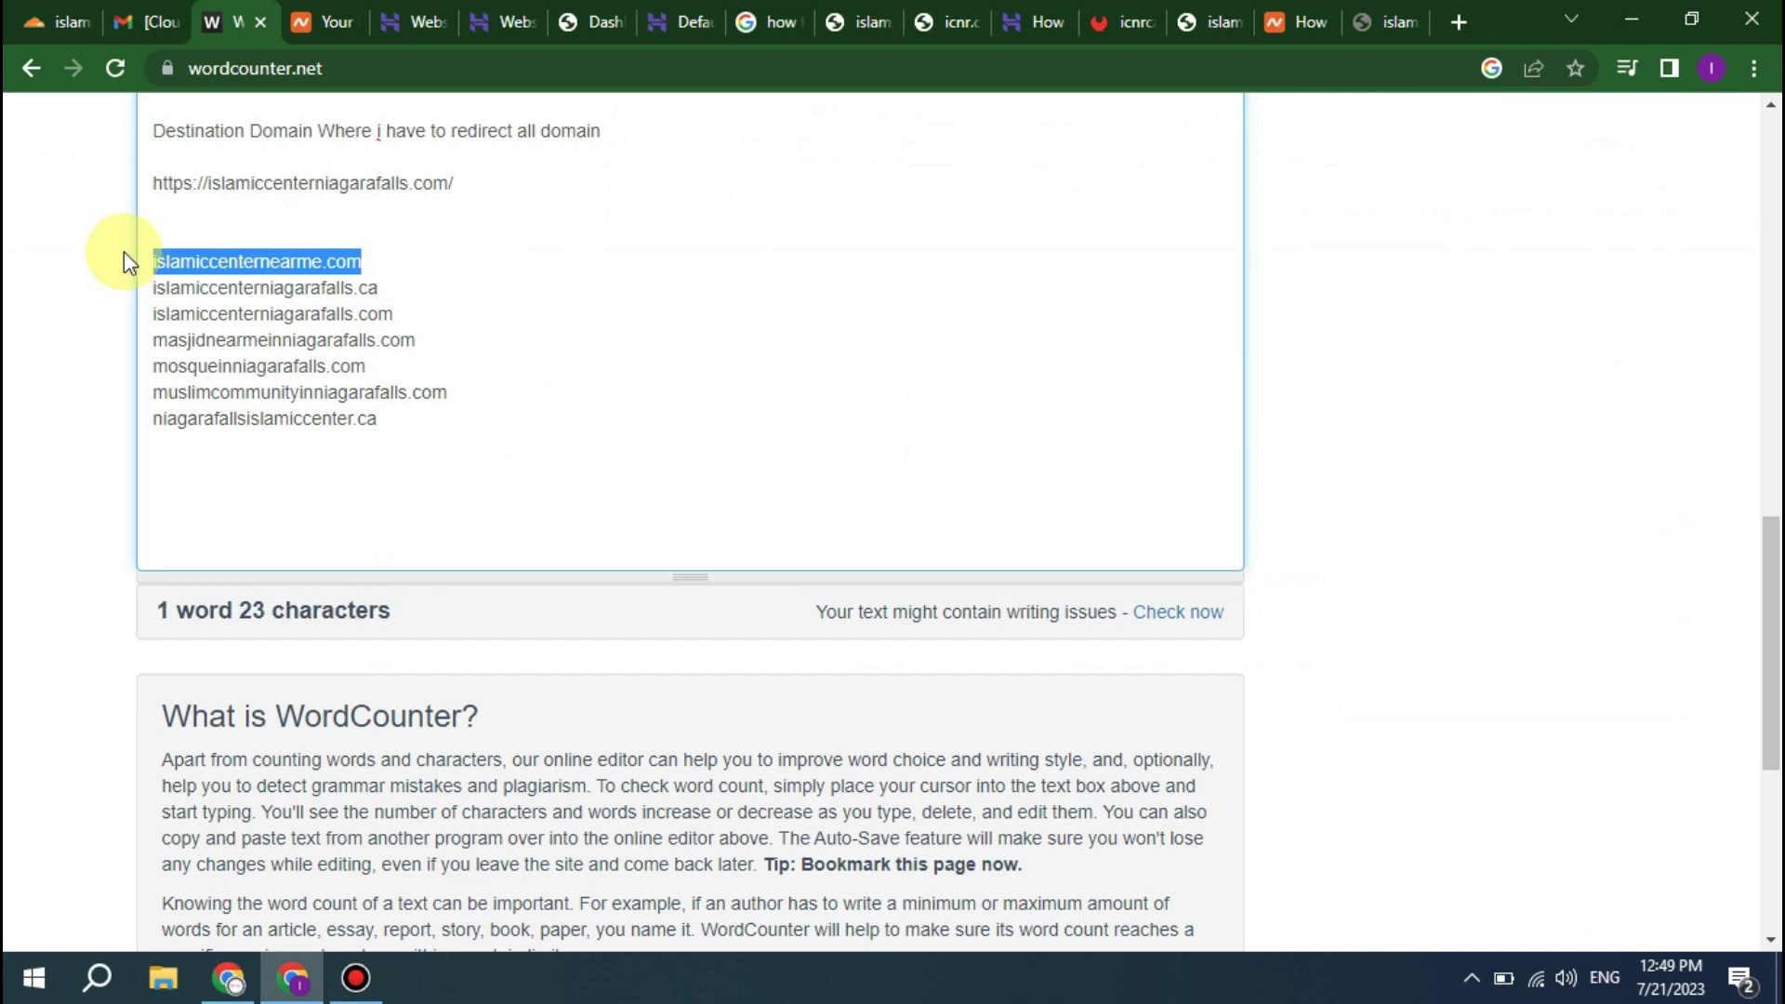
pyautogui.hotkey('ctrl', 'c')
pyautogui.click(1385, 21)
pyautogui.click(498, 68)
pyautogui.hotkey('ctrl', 'v')
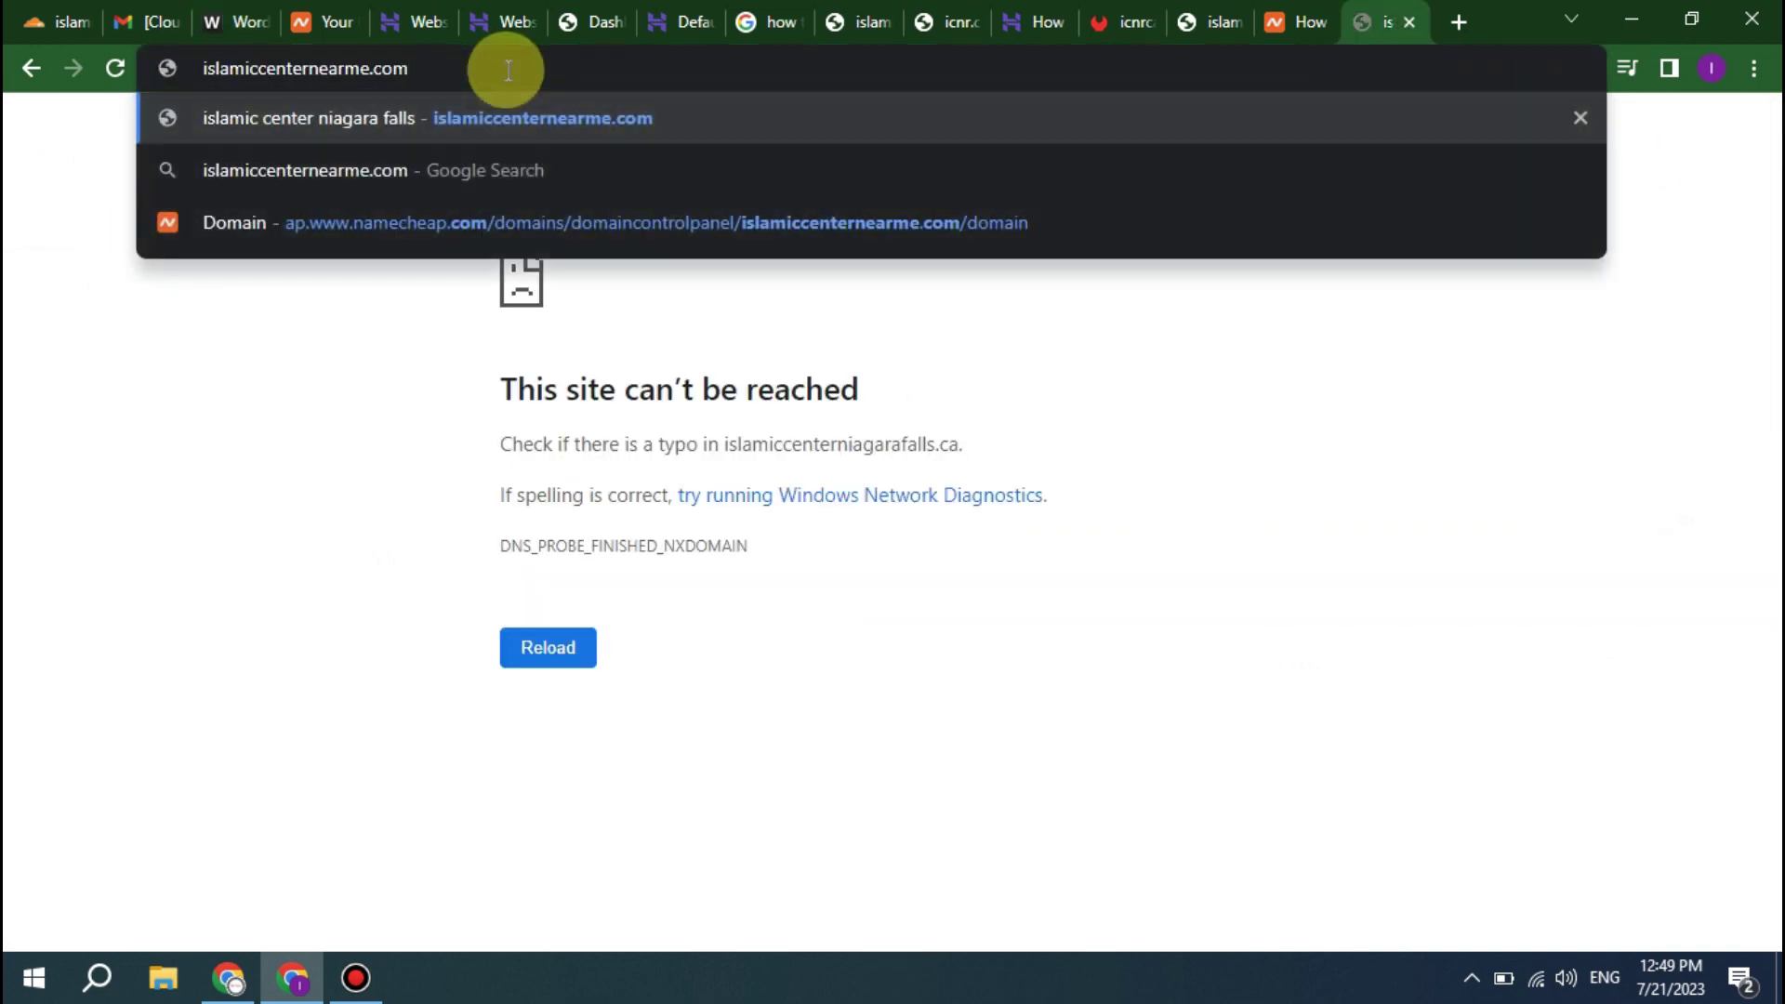
pyautogui.press('Return')
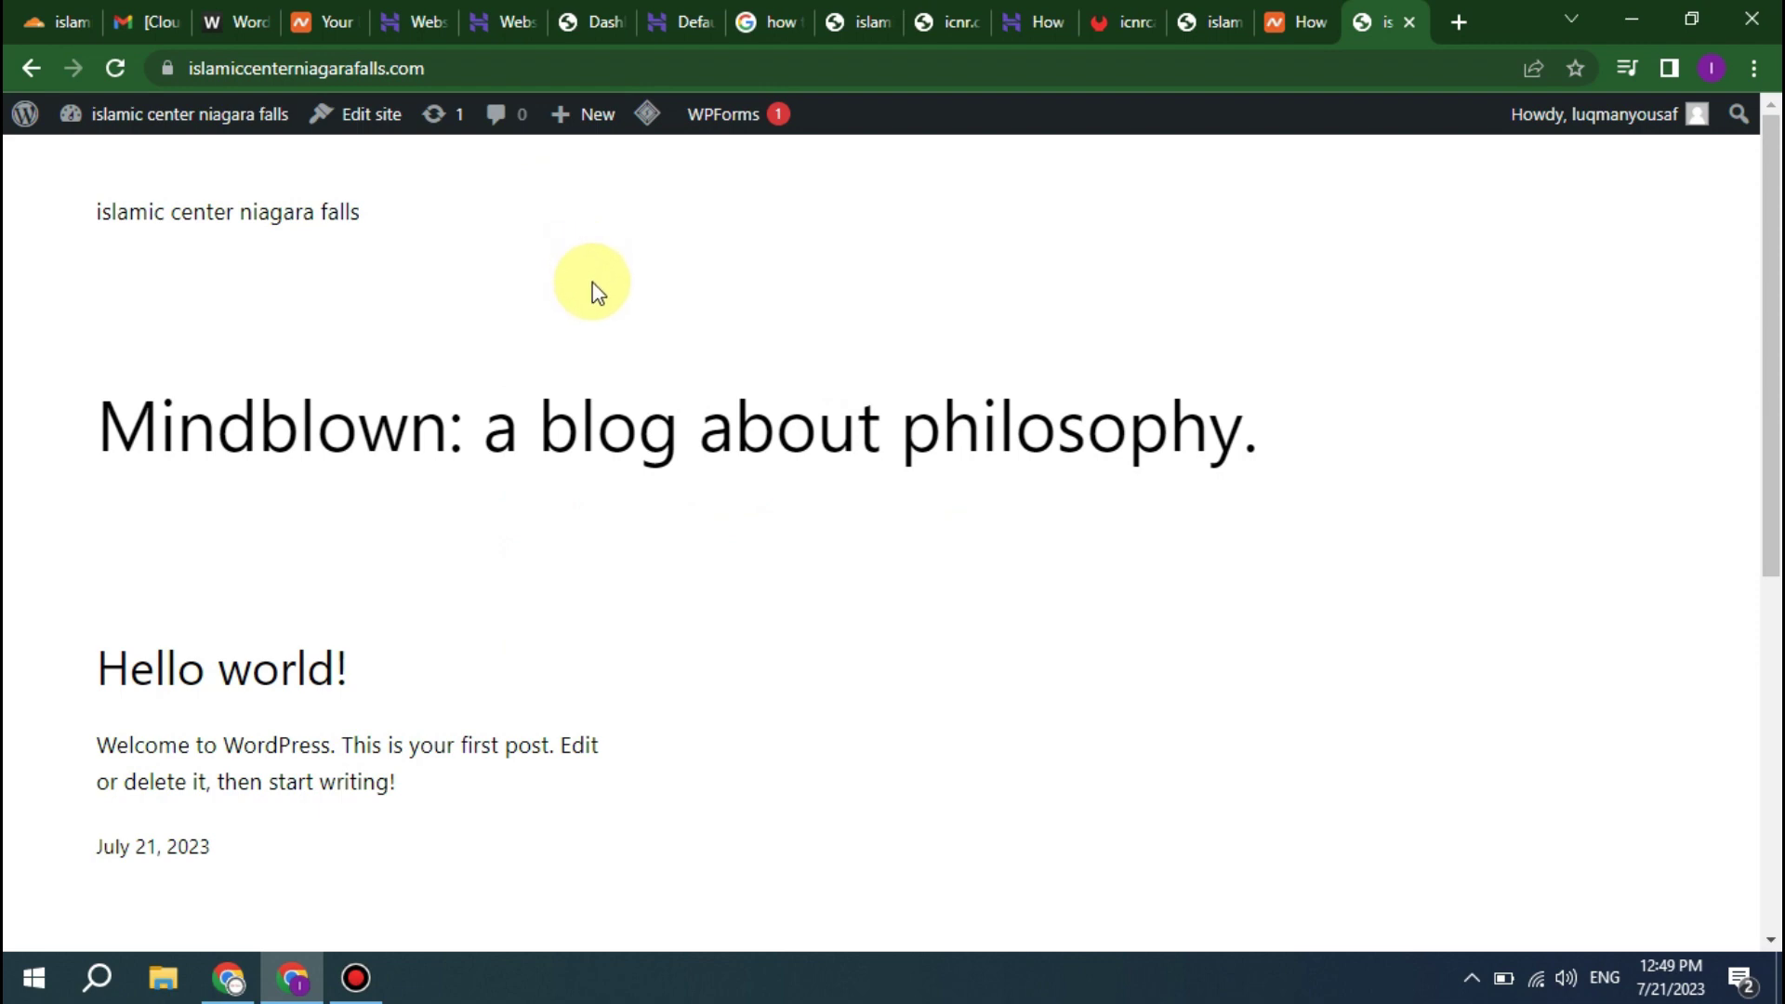
# - Copy islamiccenterniagarafalls.ca from the WordCounter list and load it in the test tab to check its redirect
pyautogui.click(228, 22)
pyautogui.click(419, 279)
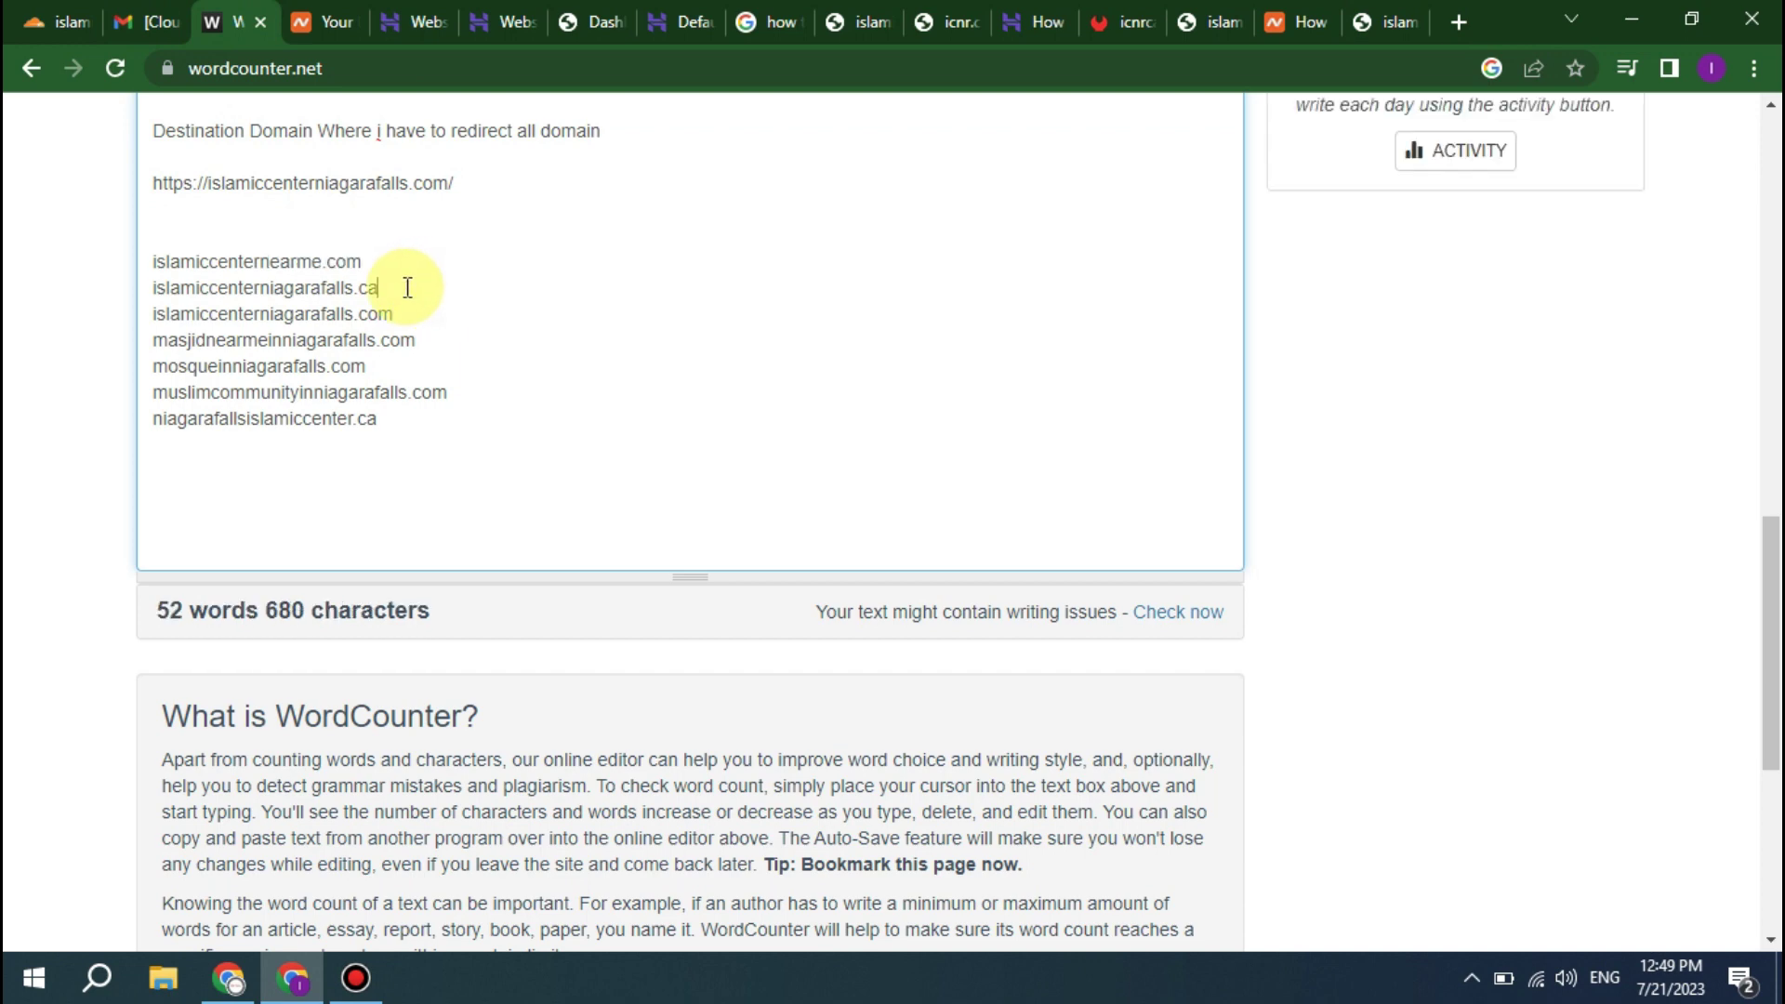
pyautogui.moveTo(405, 287); pyautogui.dragTo(152, 287)
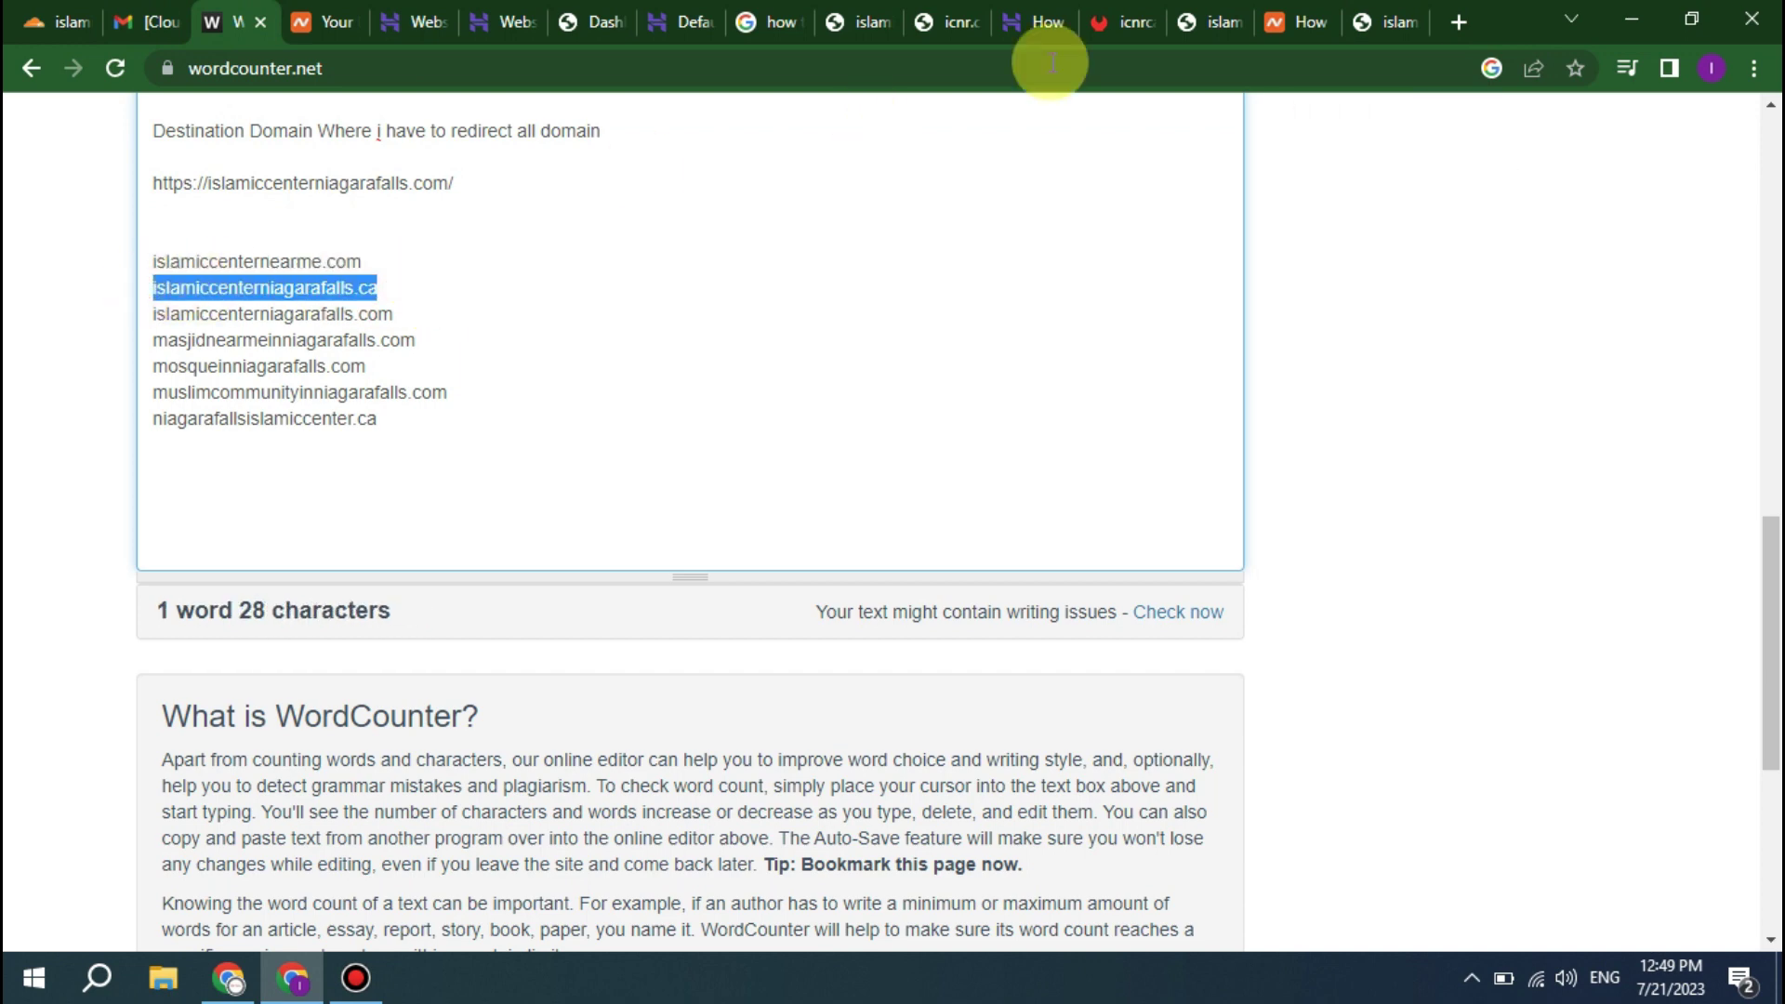
pyautogui.click(1402, 7)
pyautogui.click(510, 68)
pyautogui.hotkey('ctrl', 'v')
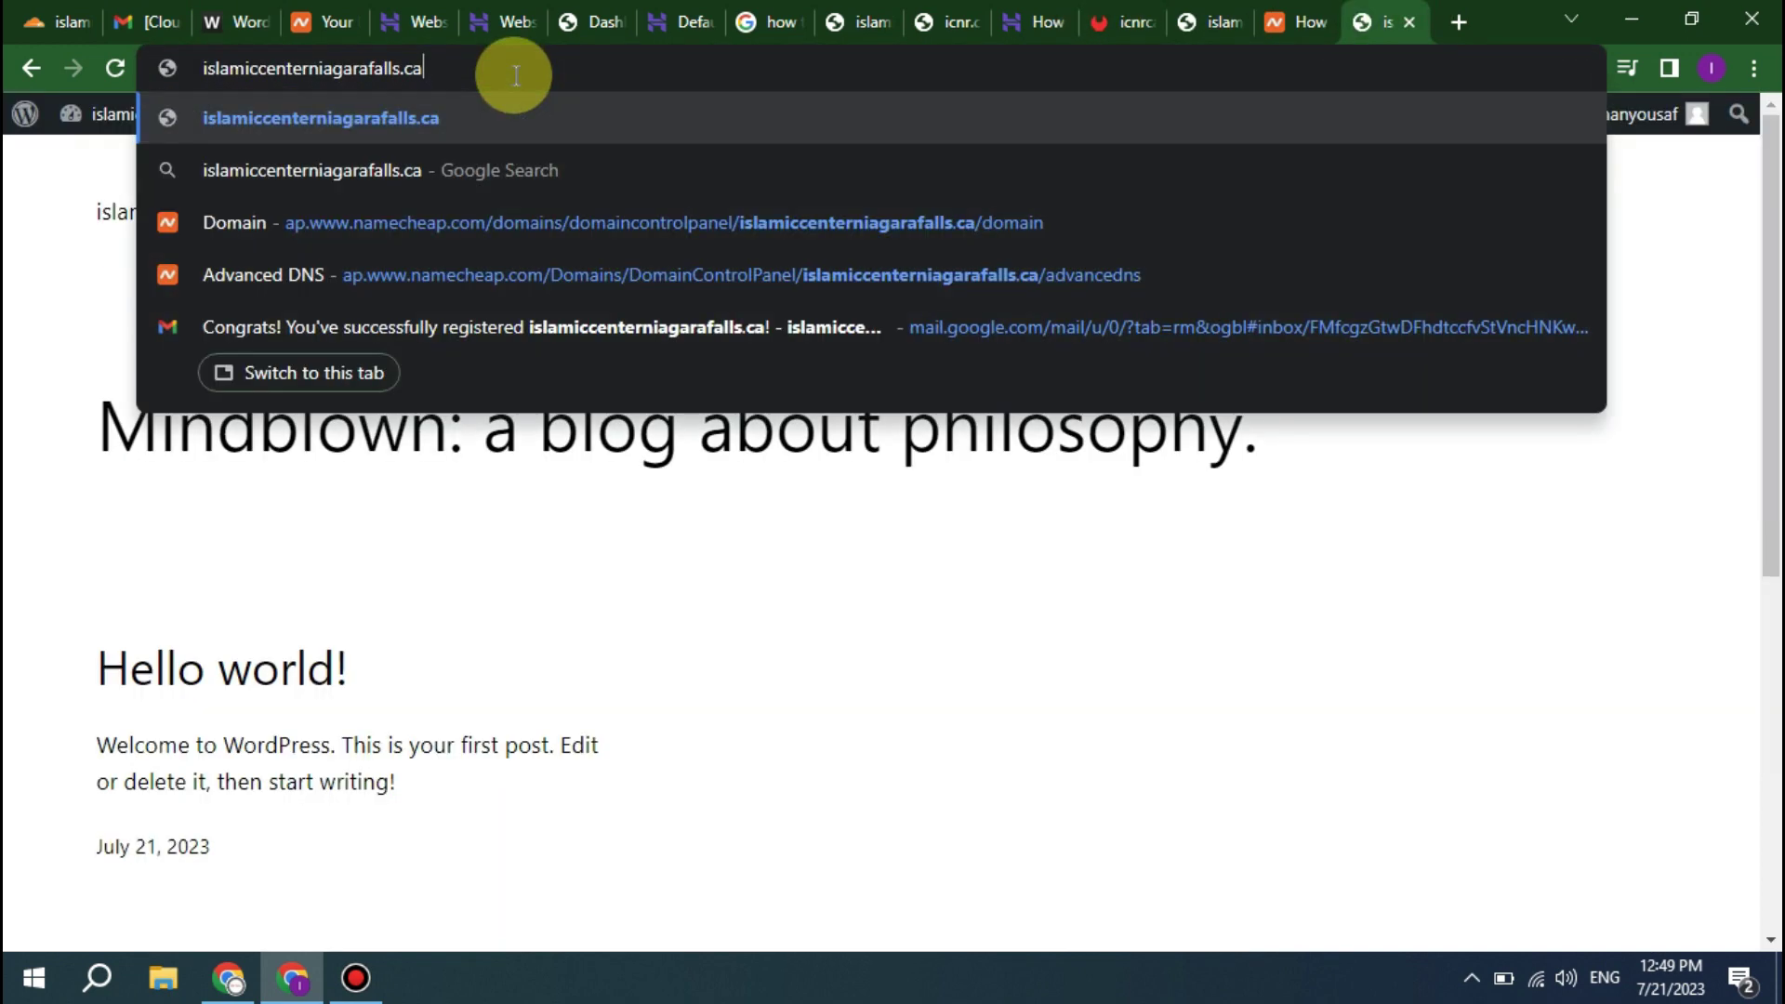
pyautogui.press('Return')
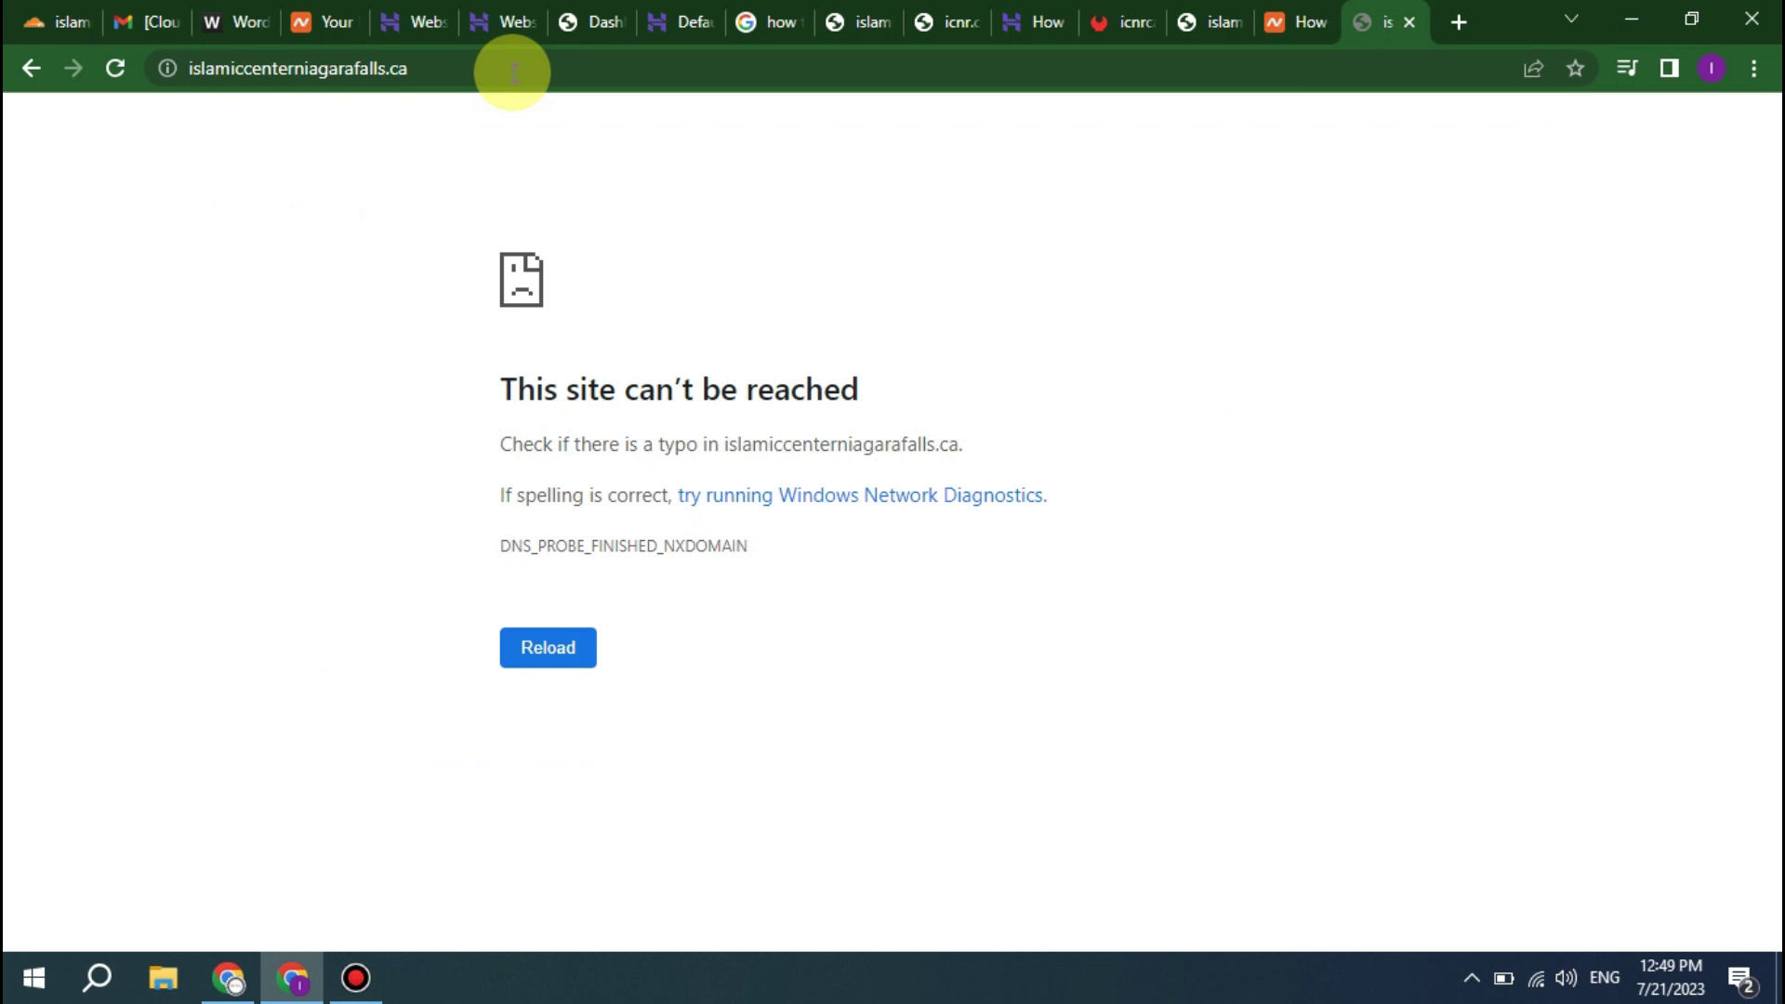
# - Copy islamiccenterniagarafalls.com from the WordCounter list and load the main site in the test tab
pyautogui.click(228, 21)
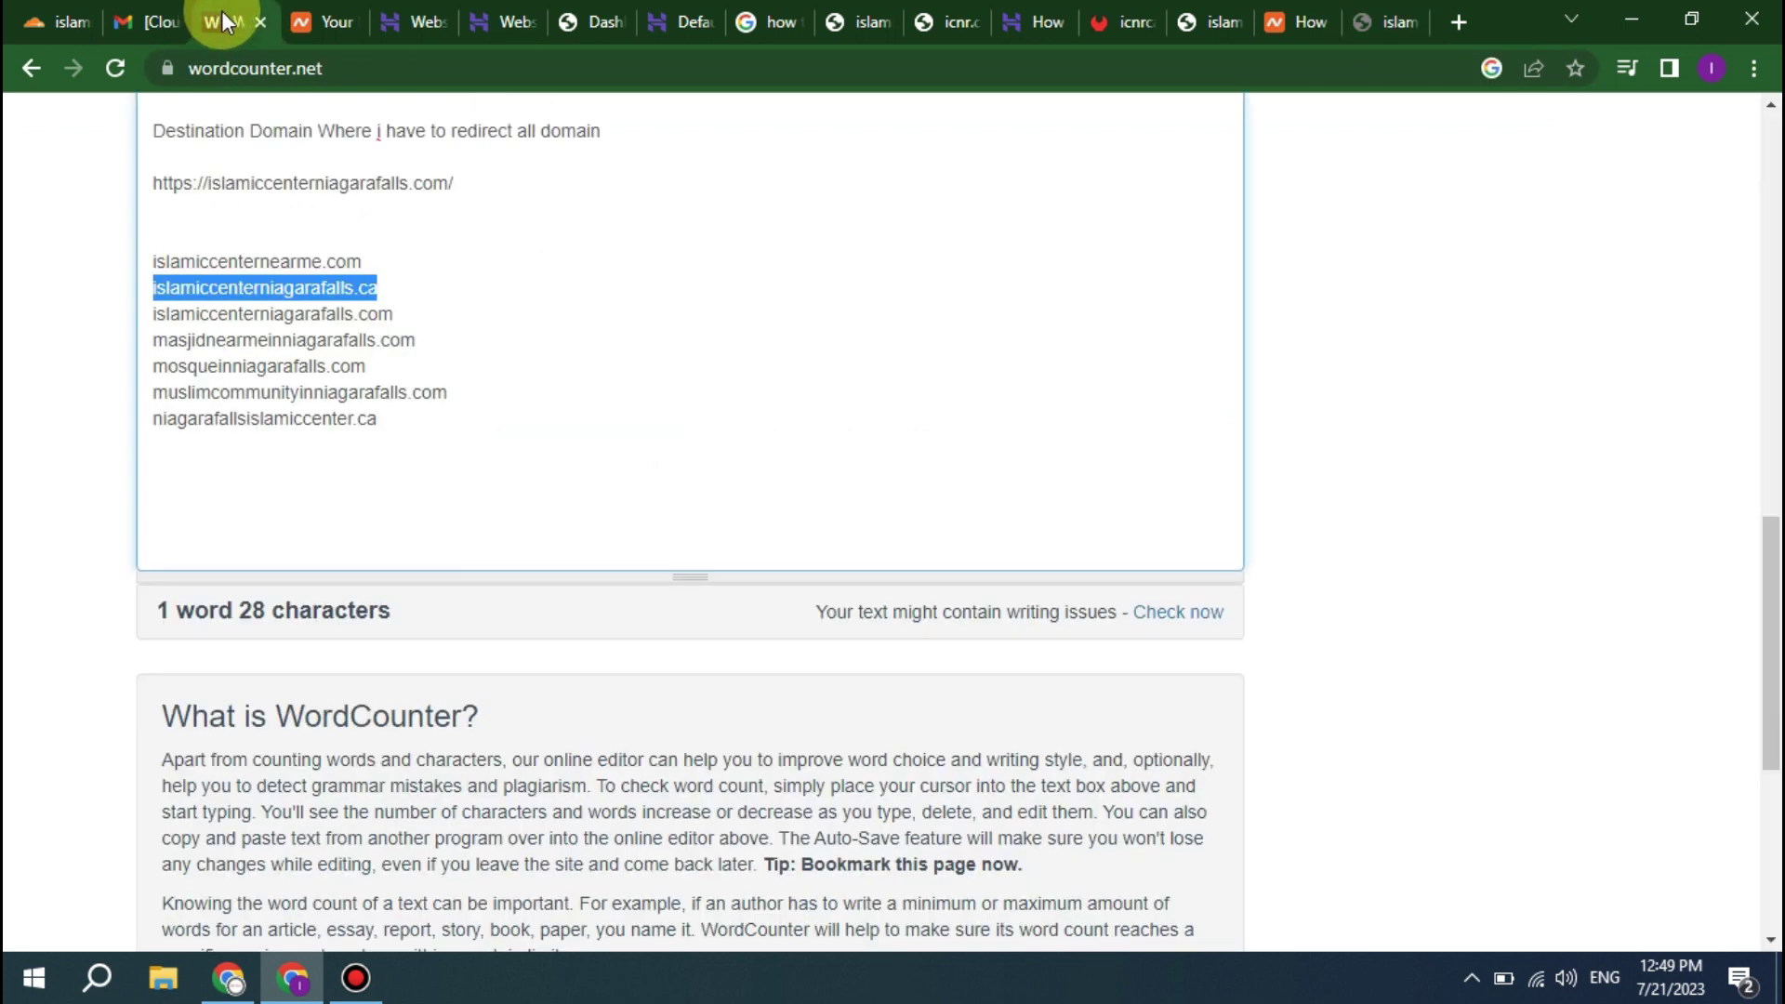
pyautogui.moveTo(394, 317); pyautogui.dragTo(146, 311)
pyautogui.click(1386, 20)
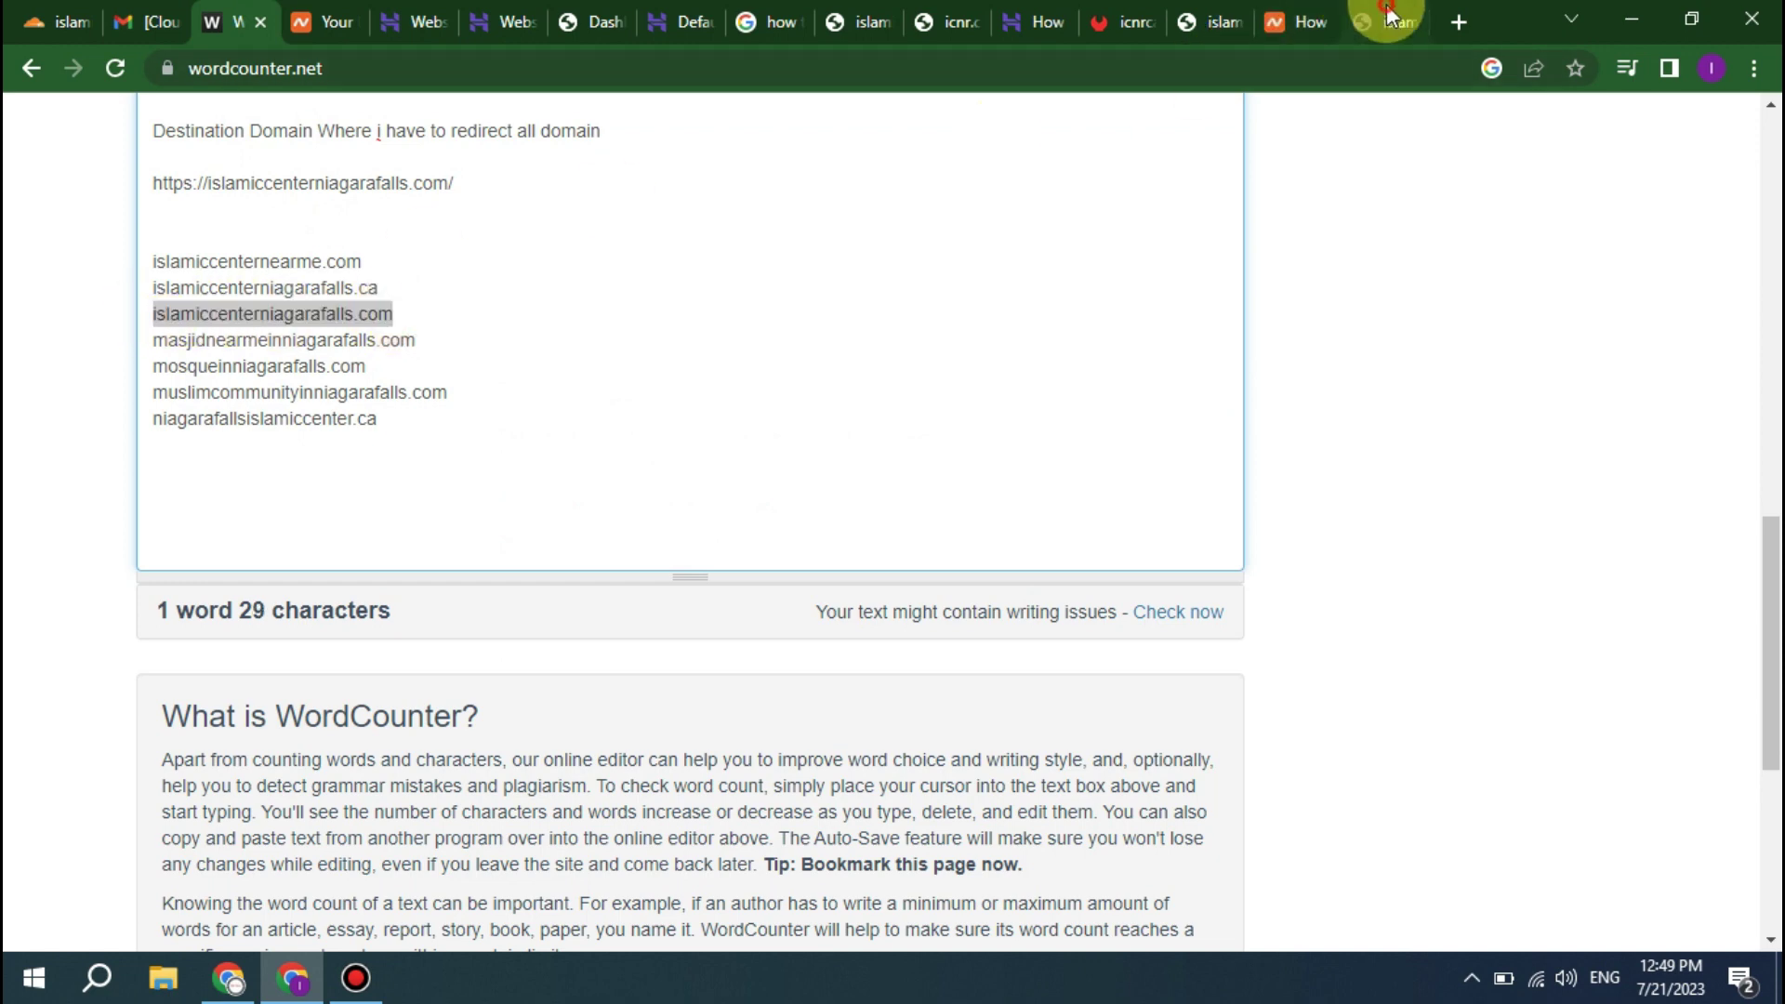
pyautogui.click(442, 70)
pyautogui.hotkey('ctrl', 'v')
pyautogui.press('Return')
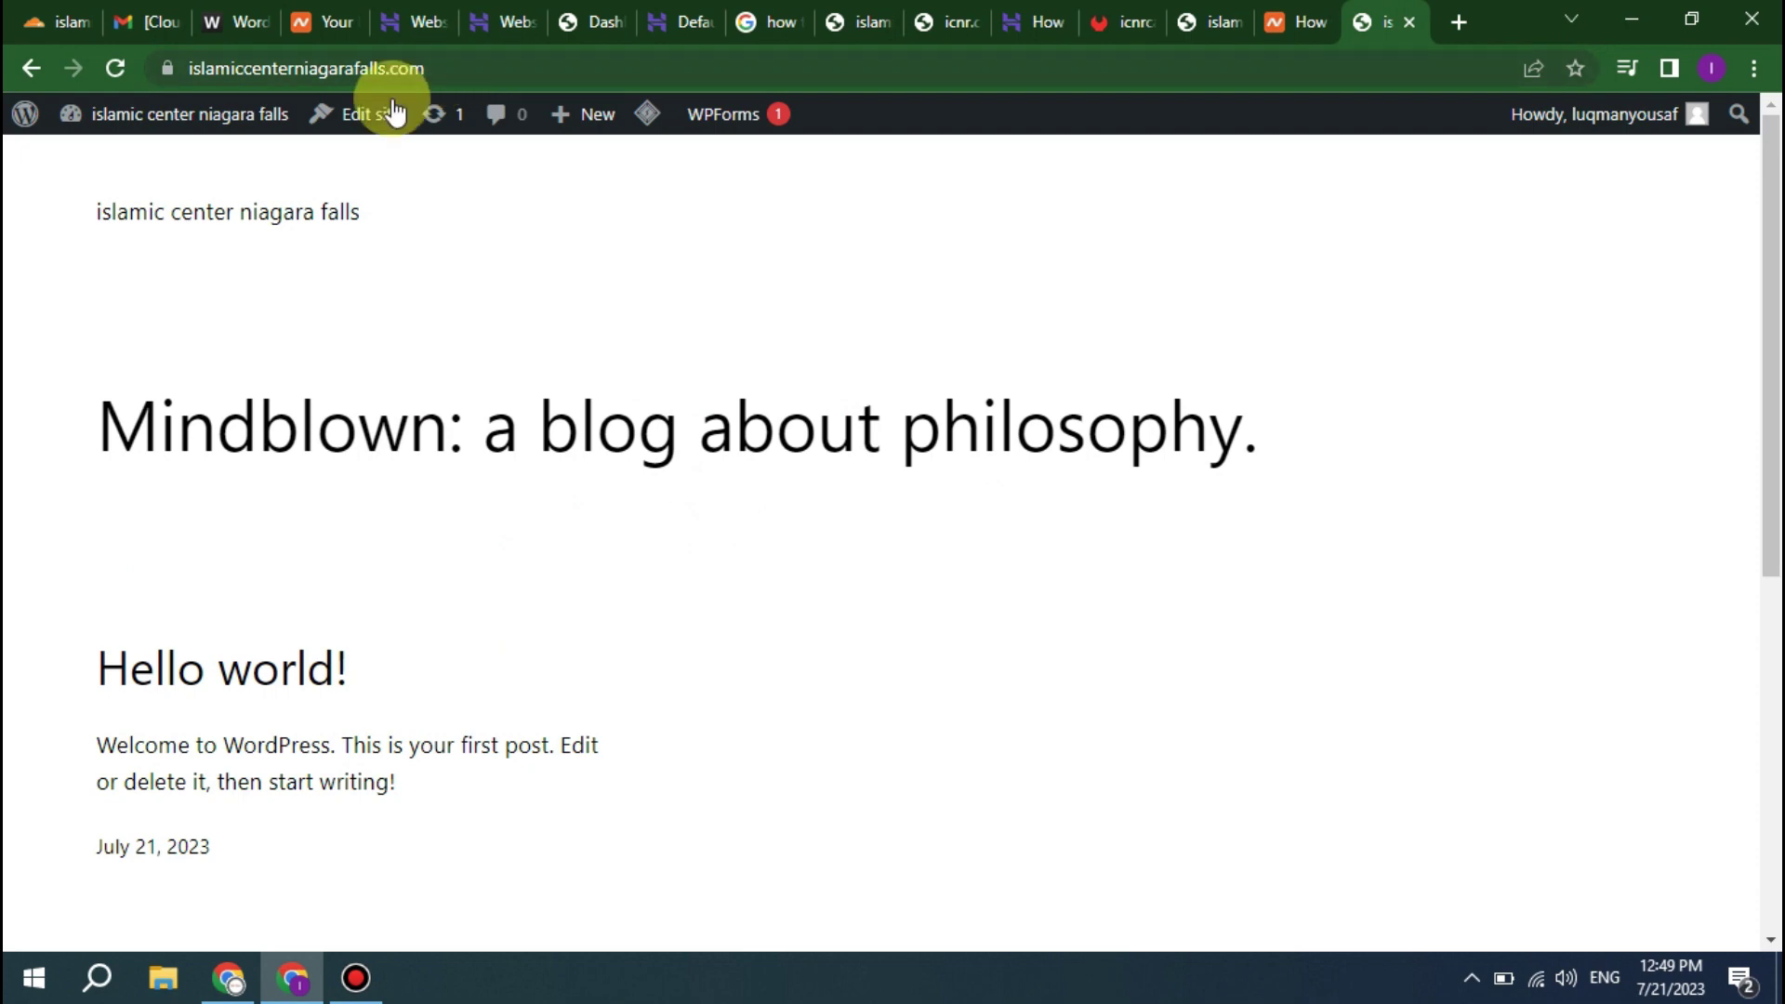
# - Copy masjidnearmeinniagarafalls.com from the WordCounter list and load it in the test tab to check its redirect
pyautogui.click(247, 26)
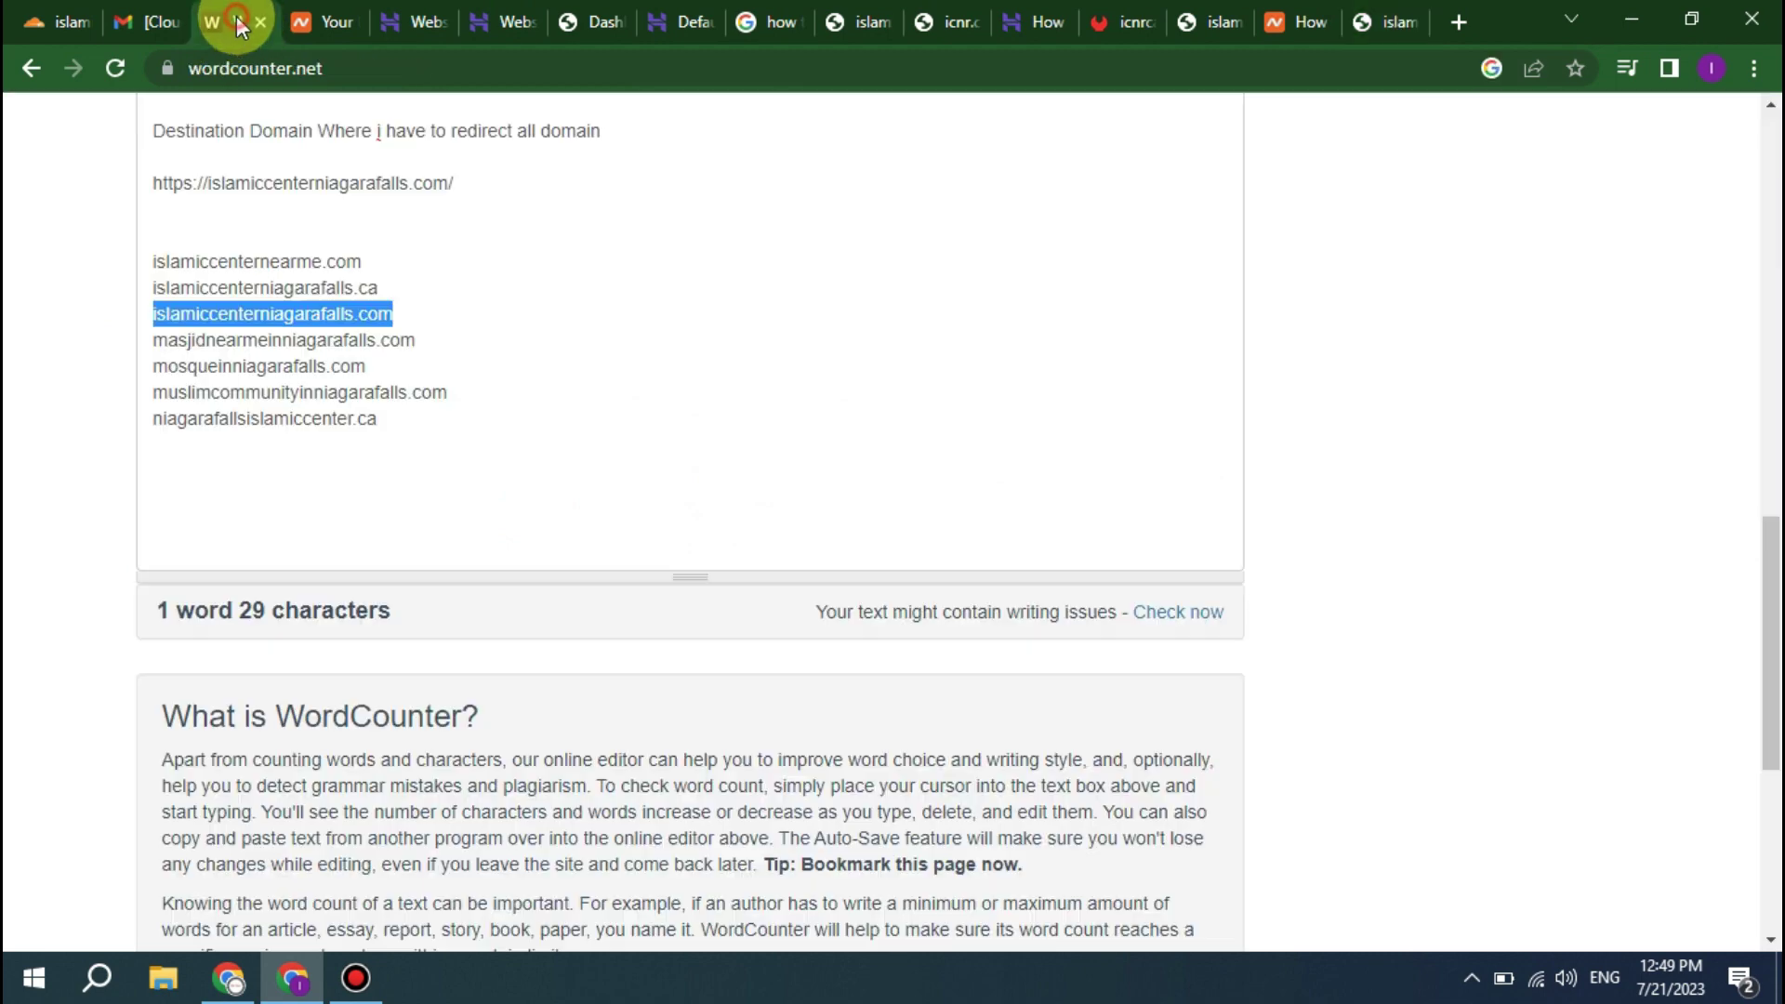
pyautogui.moveTo(423, 341); pyautogui.dragTo(133, 346)
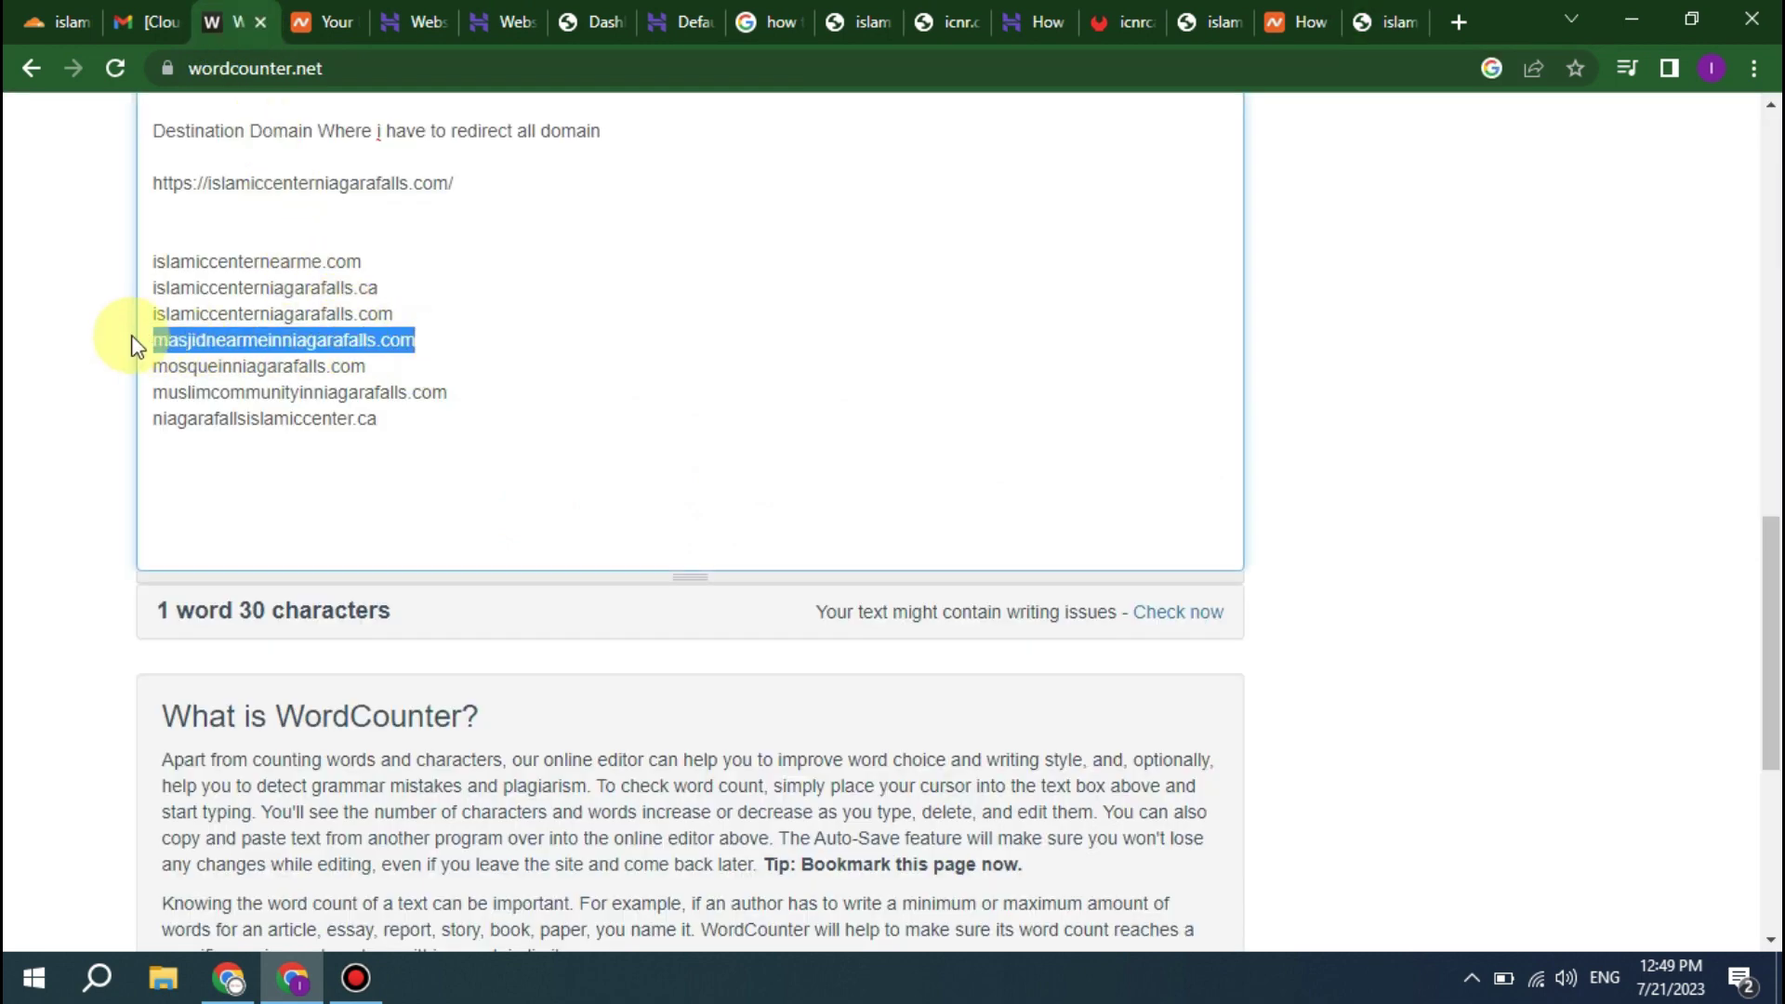
pyautogui.click(1387, 21)
pyautogui.click(466, 64)
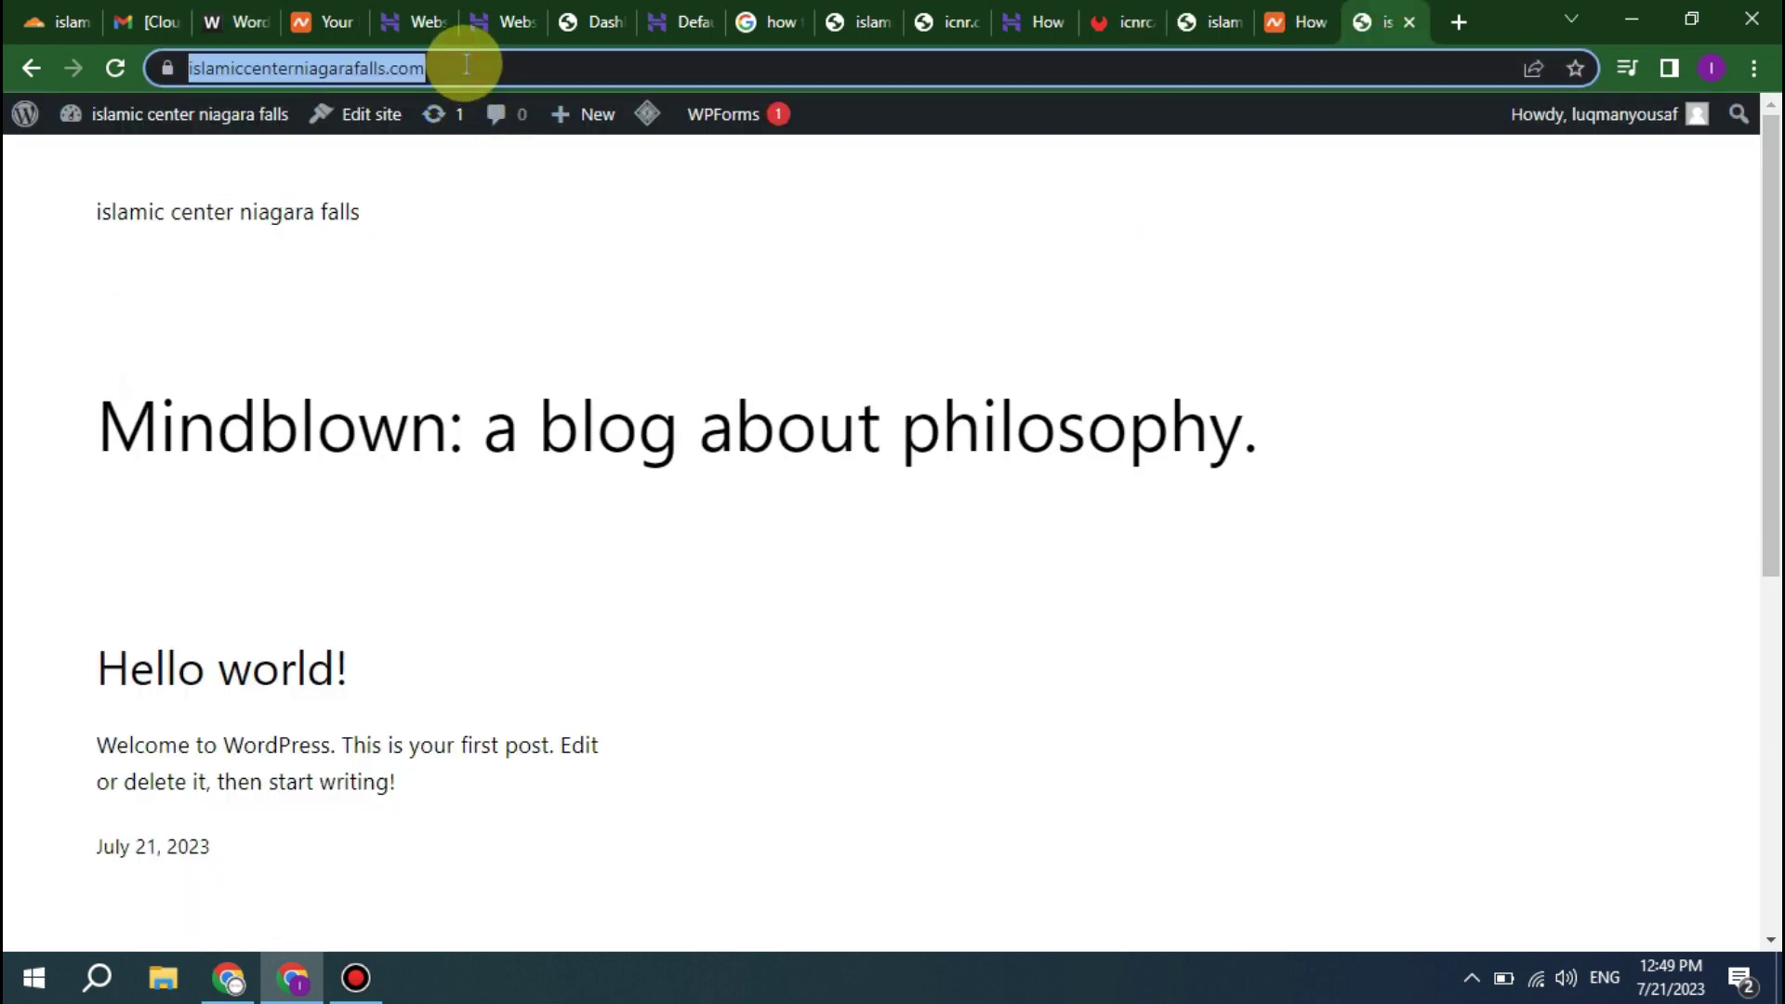
pyautogui.hotkey('ctrl', 'v')
pyautogui.press('Return')
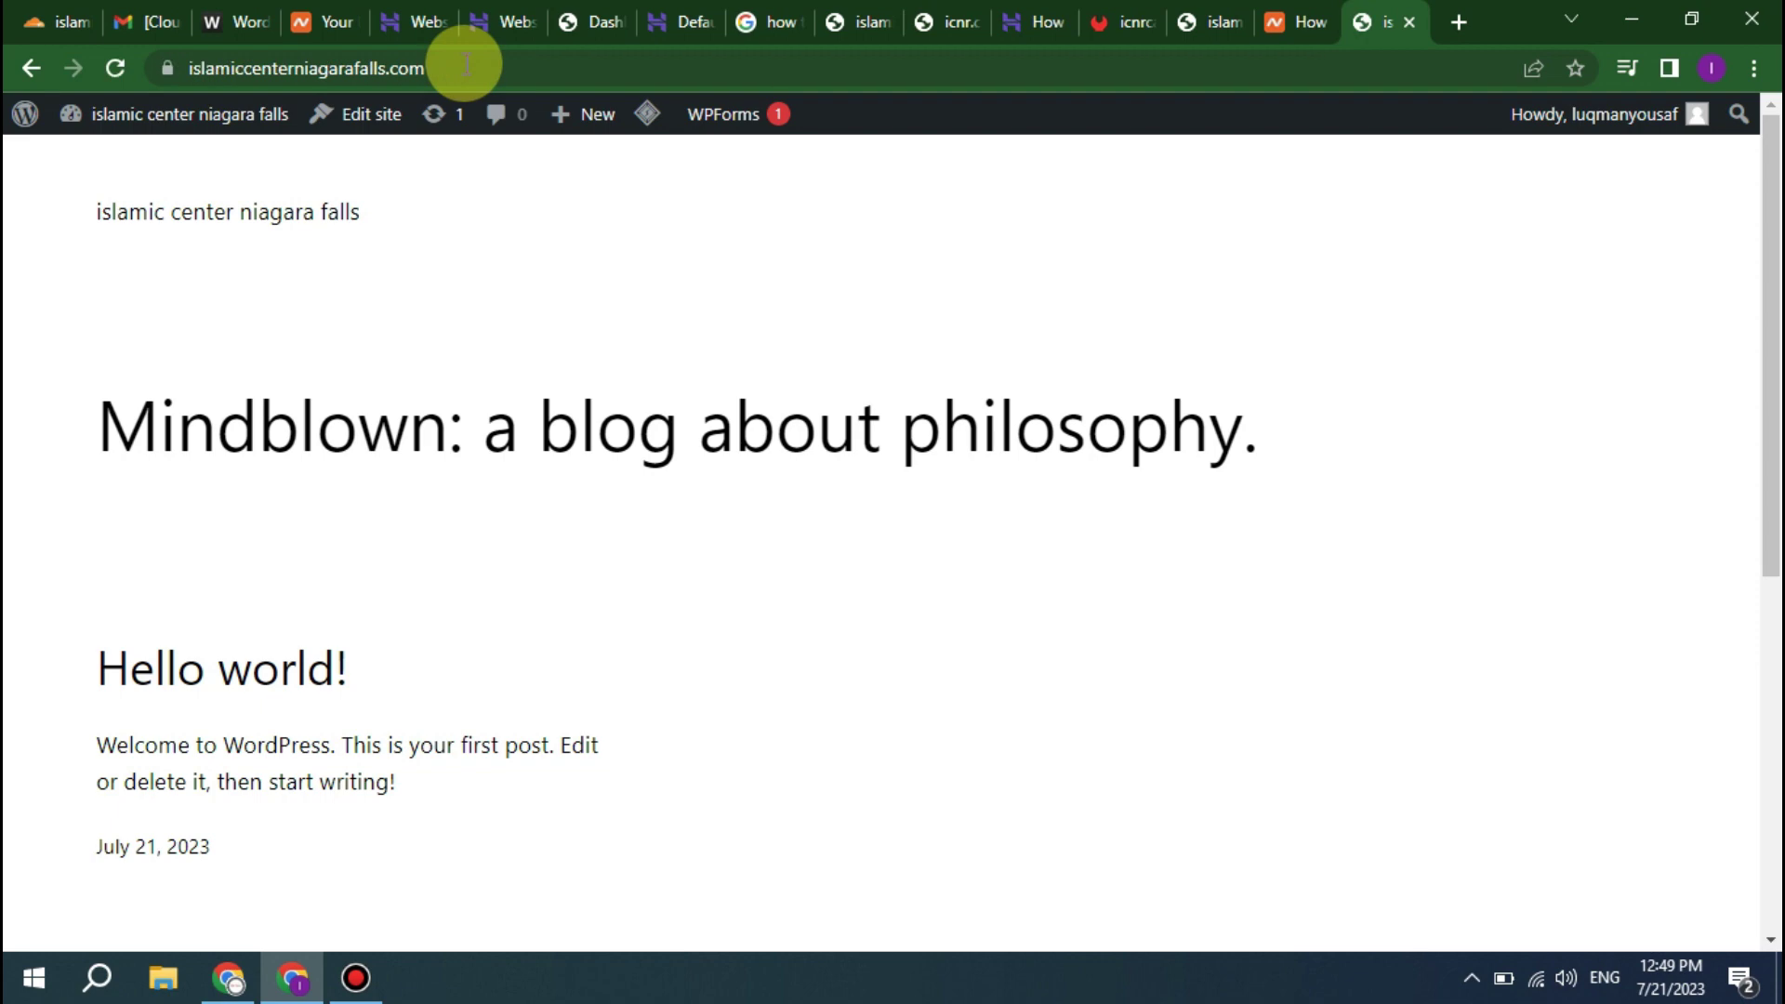
# - Copy mosqueinniagarafalls.com from the WordCounter list and load it in the test tab to check its redirect
pyautogui.click(233, 22)
pyautogui.moveTo(398, 366); pyautogui.dragTo(151, 377)
pyautogui.hotkey('ctrl', 'c')
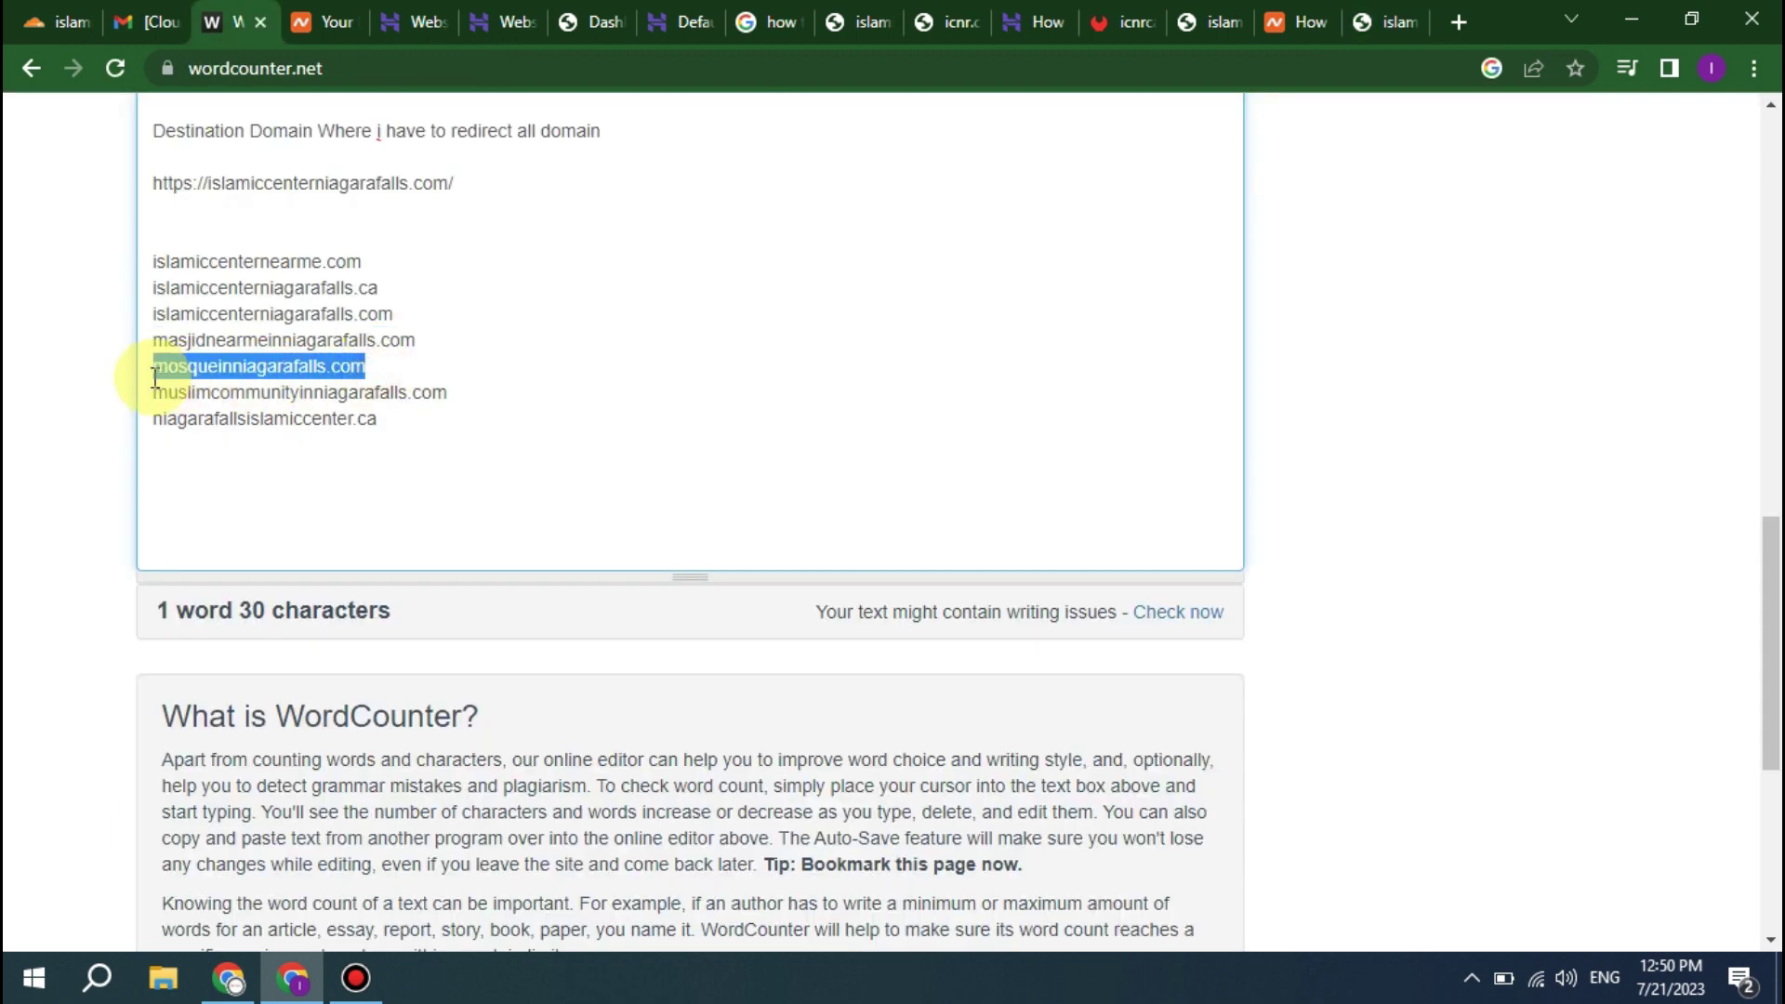
pyautogui.click(1383, 21)
pyautogui.click(539, 68)
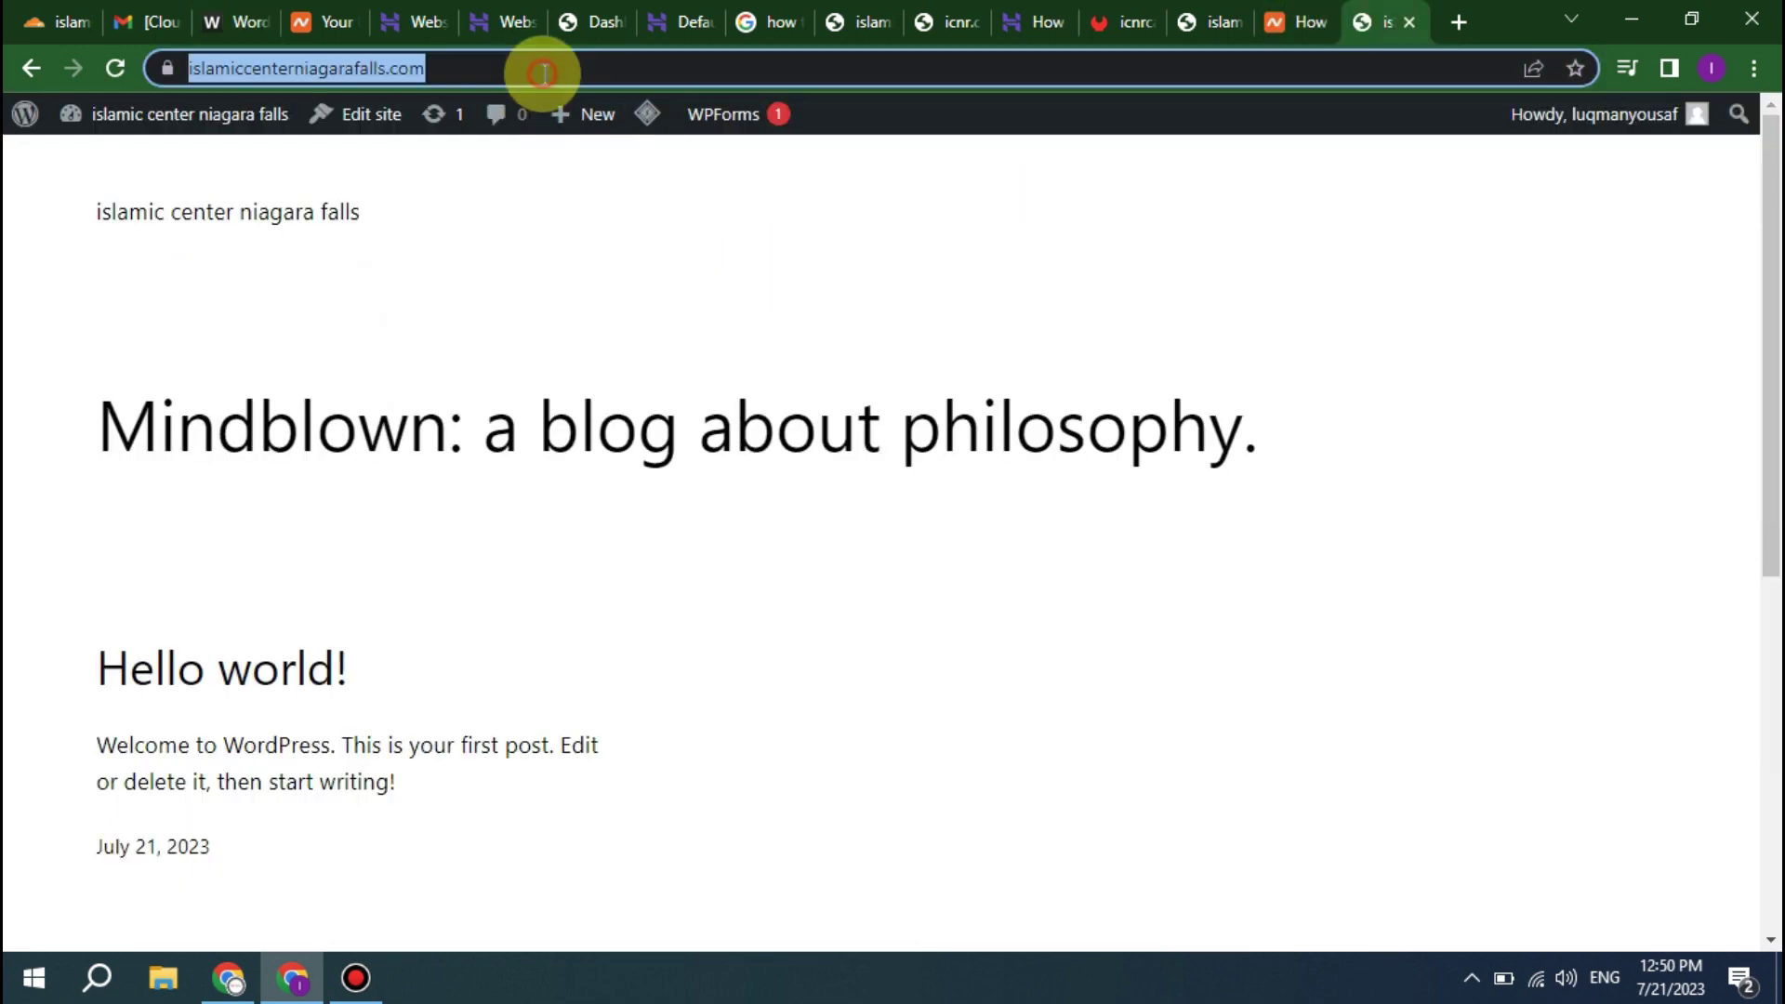
pyautogui.hotkey('ctrl', 'v')
pyautogui.press('Escape')
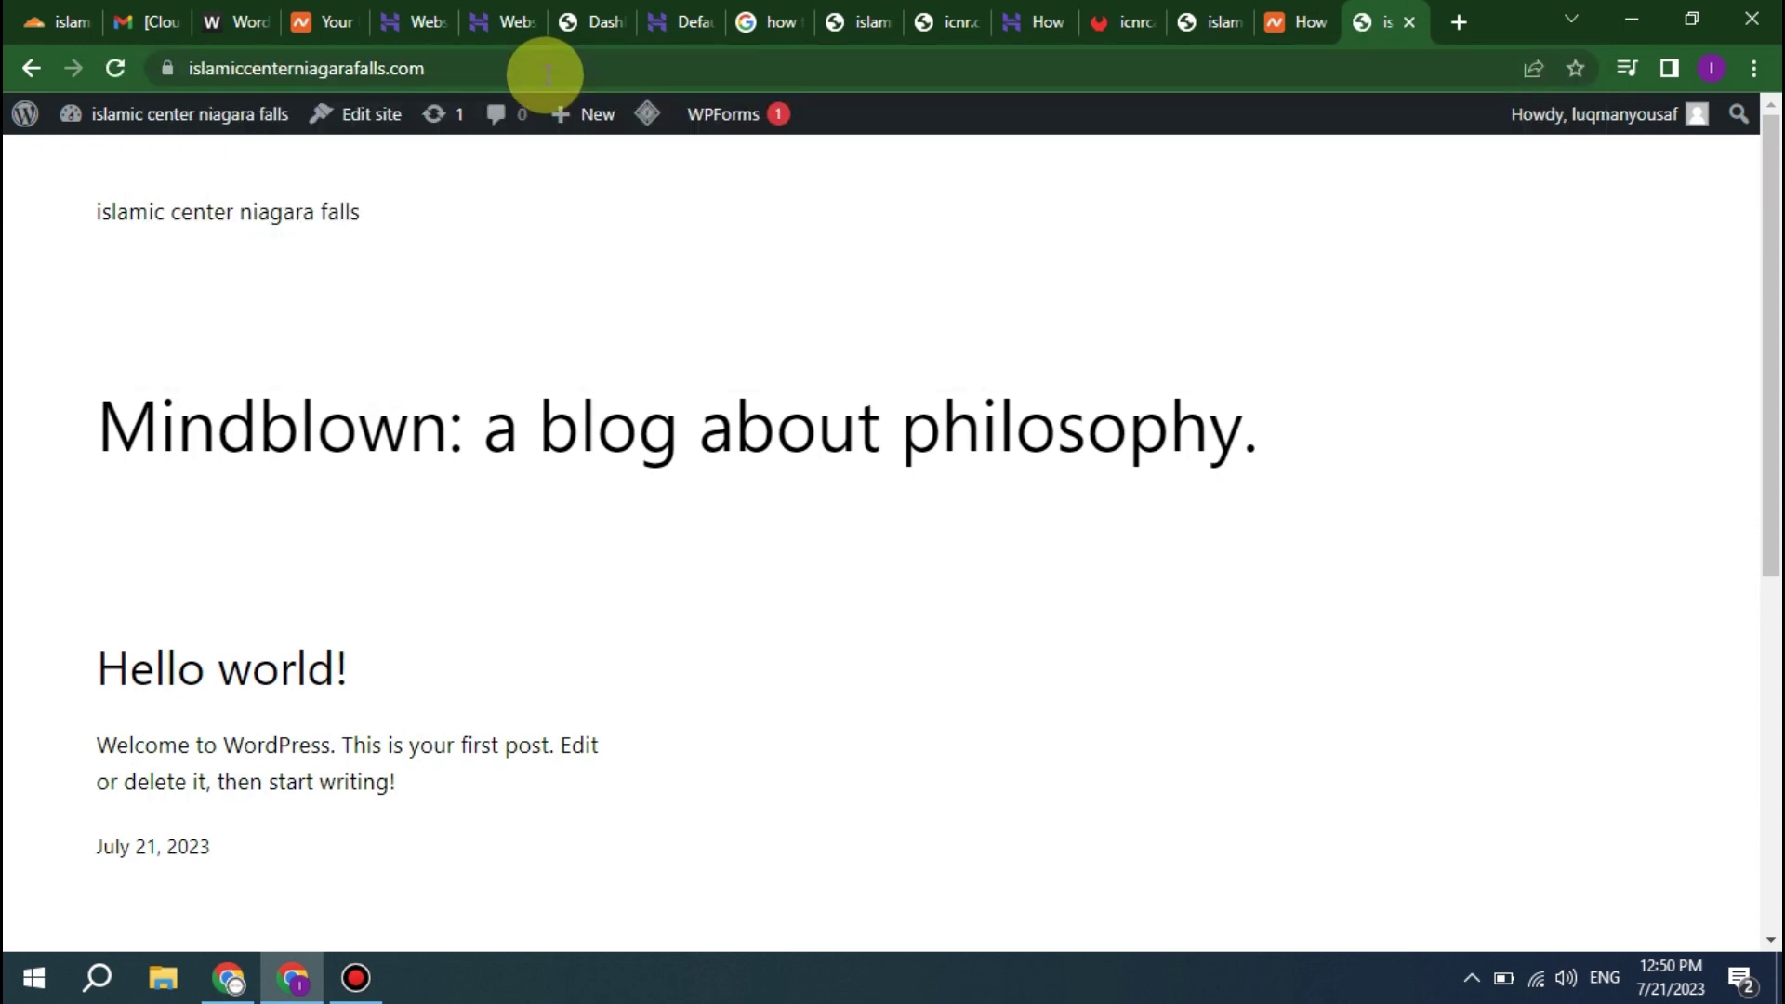
# - Copy muslimcommunityinniagarafalls.com from the WordCounter list and load it in the test tab to check its redirect
pyautogui.click(218, 19)
pyautogui.click(458, 395)
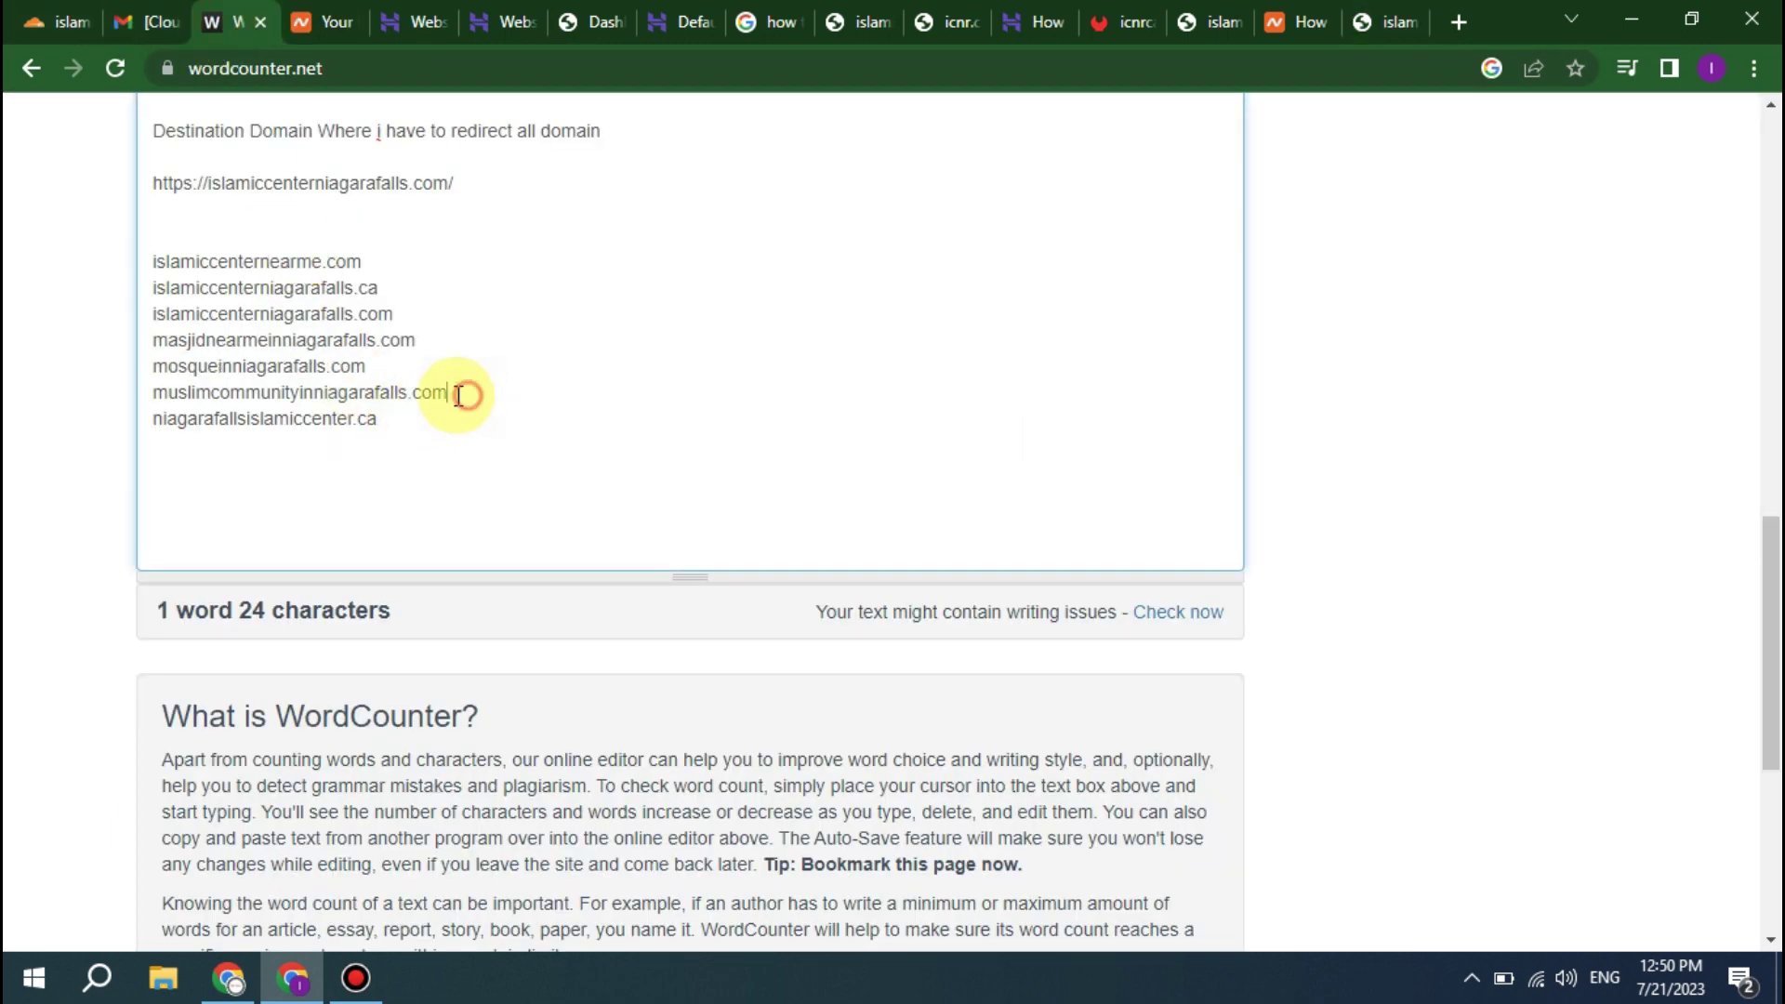
pyautogui.moveTo(458, 395); pyautogui.dragTo(151, 392)
pyautogui.hotkey('ctrl', 'c')
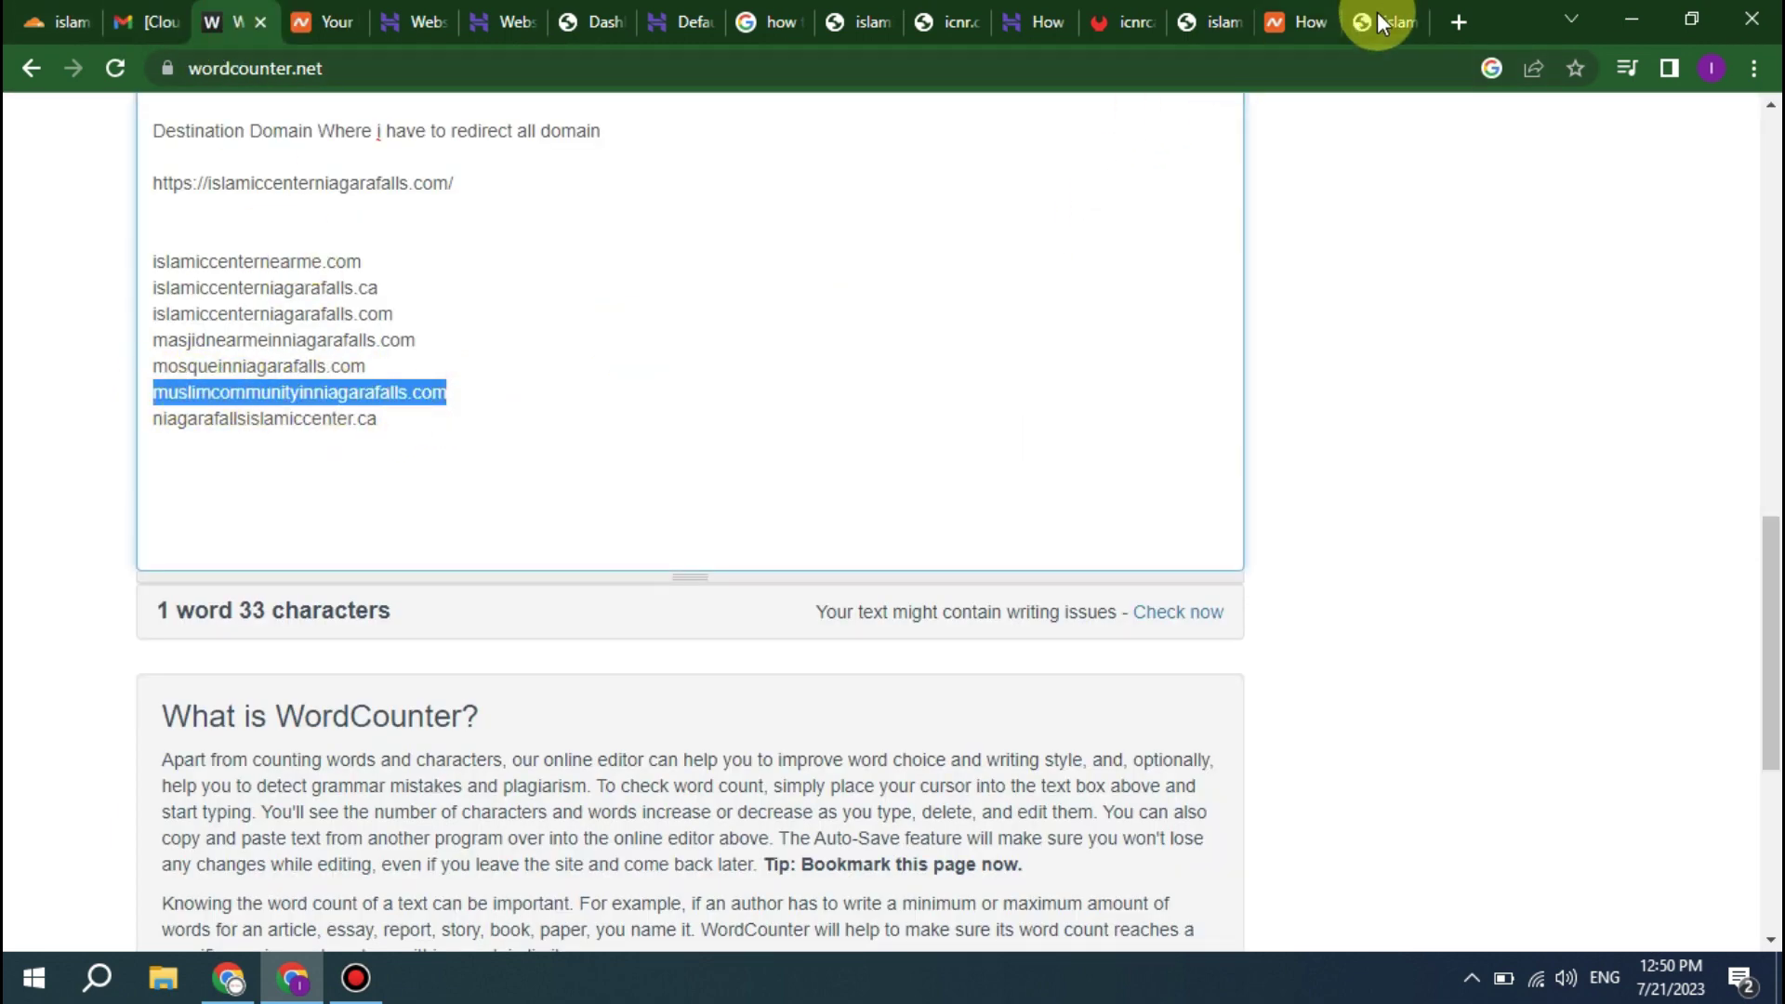
pyautogui.click(1383, 23)
pyautogui.click(424, 73)
pyautogui.hotkey('ctrl', 'v')
pyautogui.press('Return')
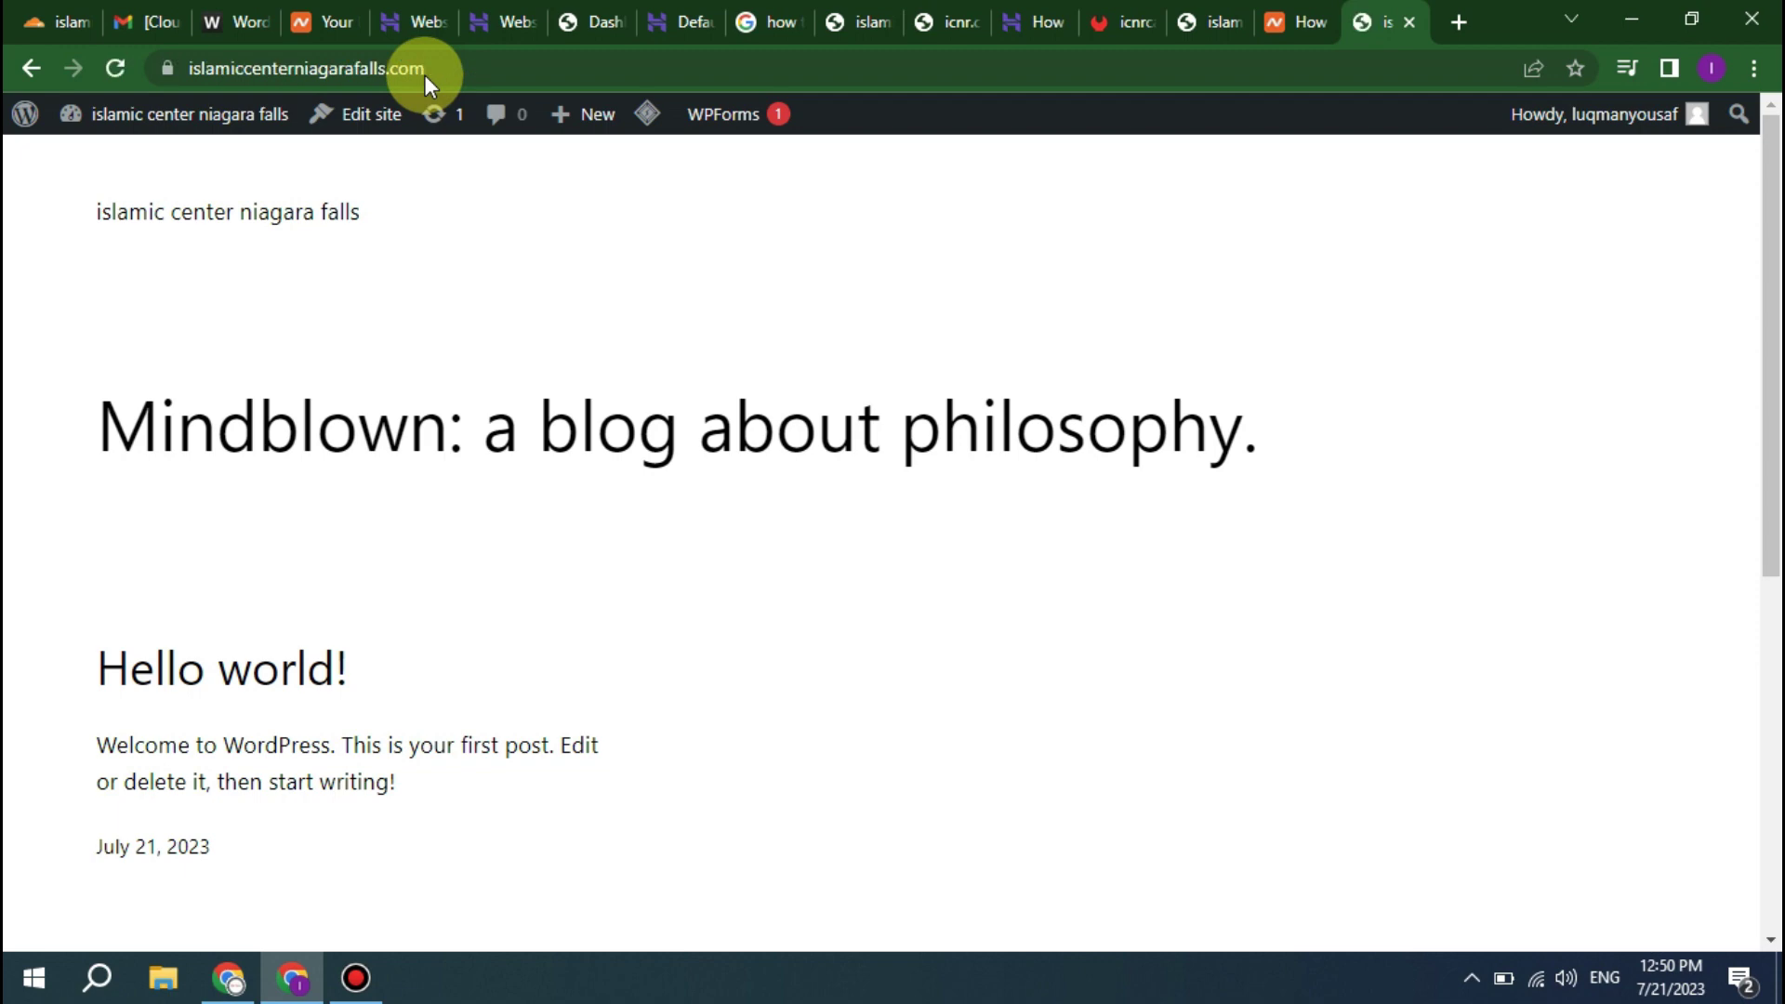
# - Copy niagarafallsislamiccenter.ca from the WordCounter list and load it in the test tab to check its redirect
pyautogui.click(226, 20)
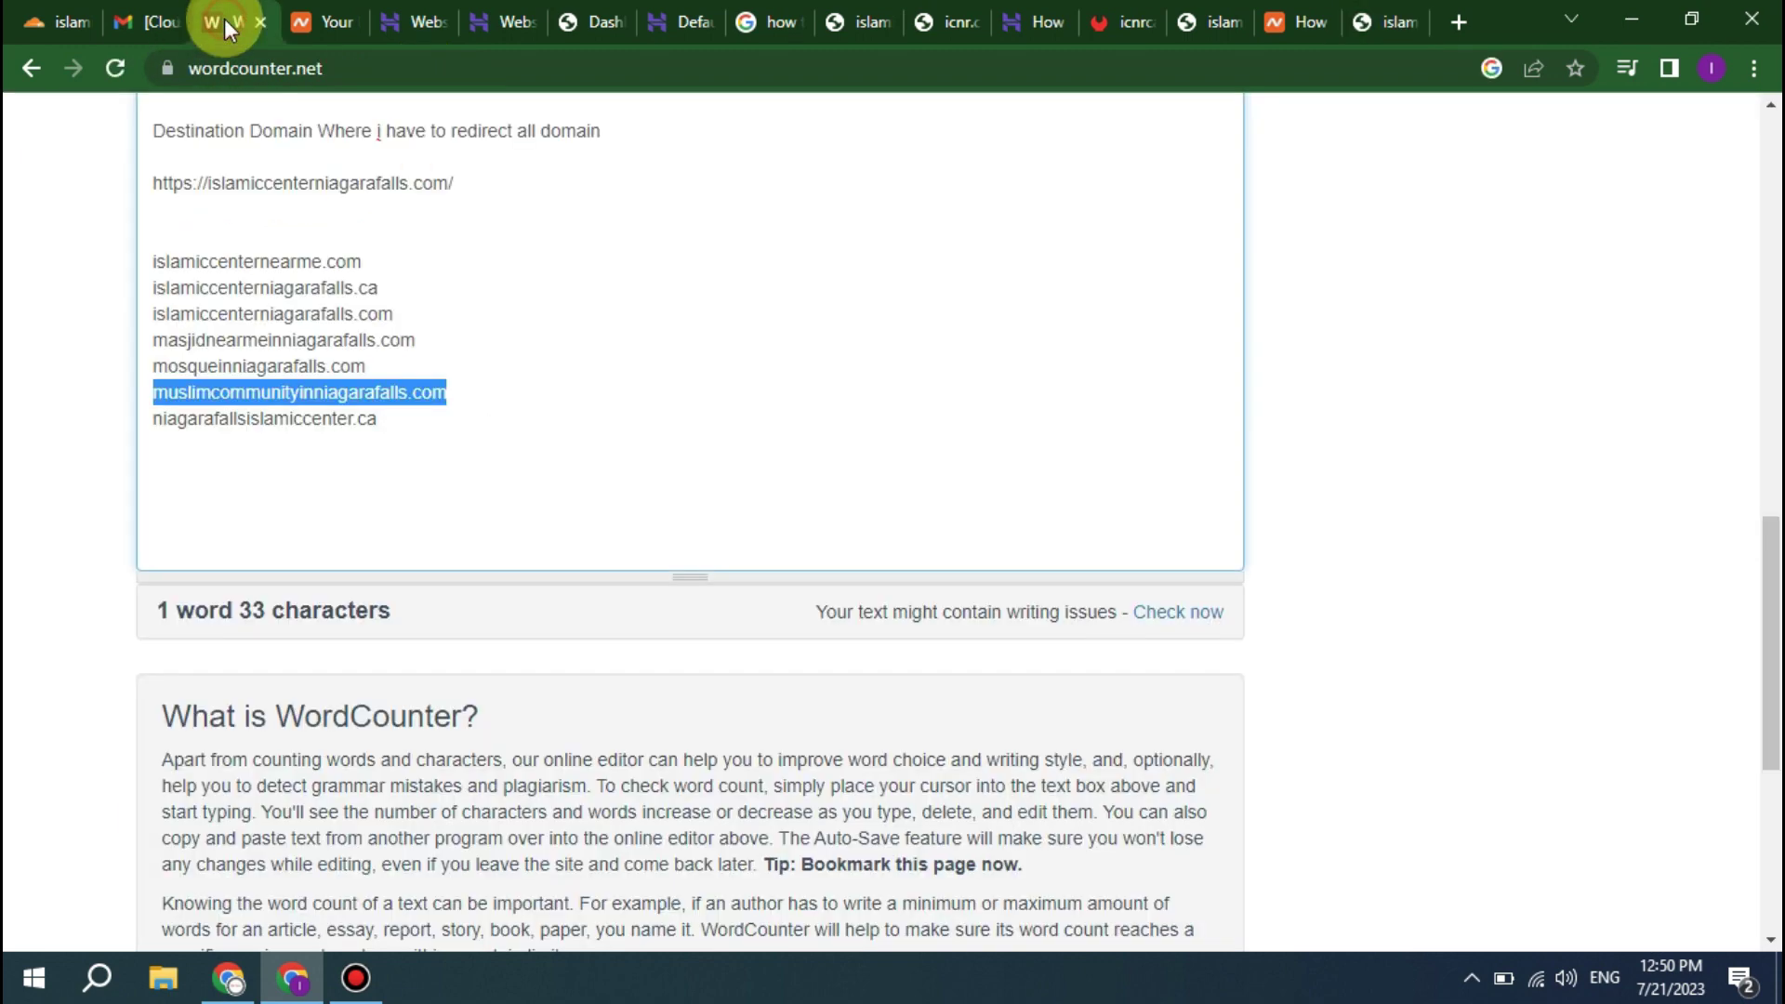
pyautogui.moveTo(429, 421); pyautogui.dragTo(147, 421)
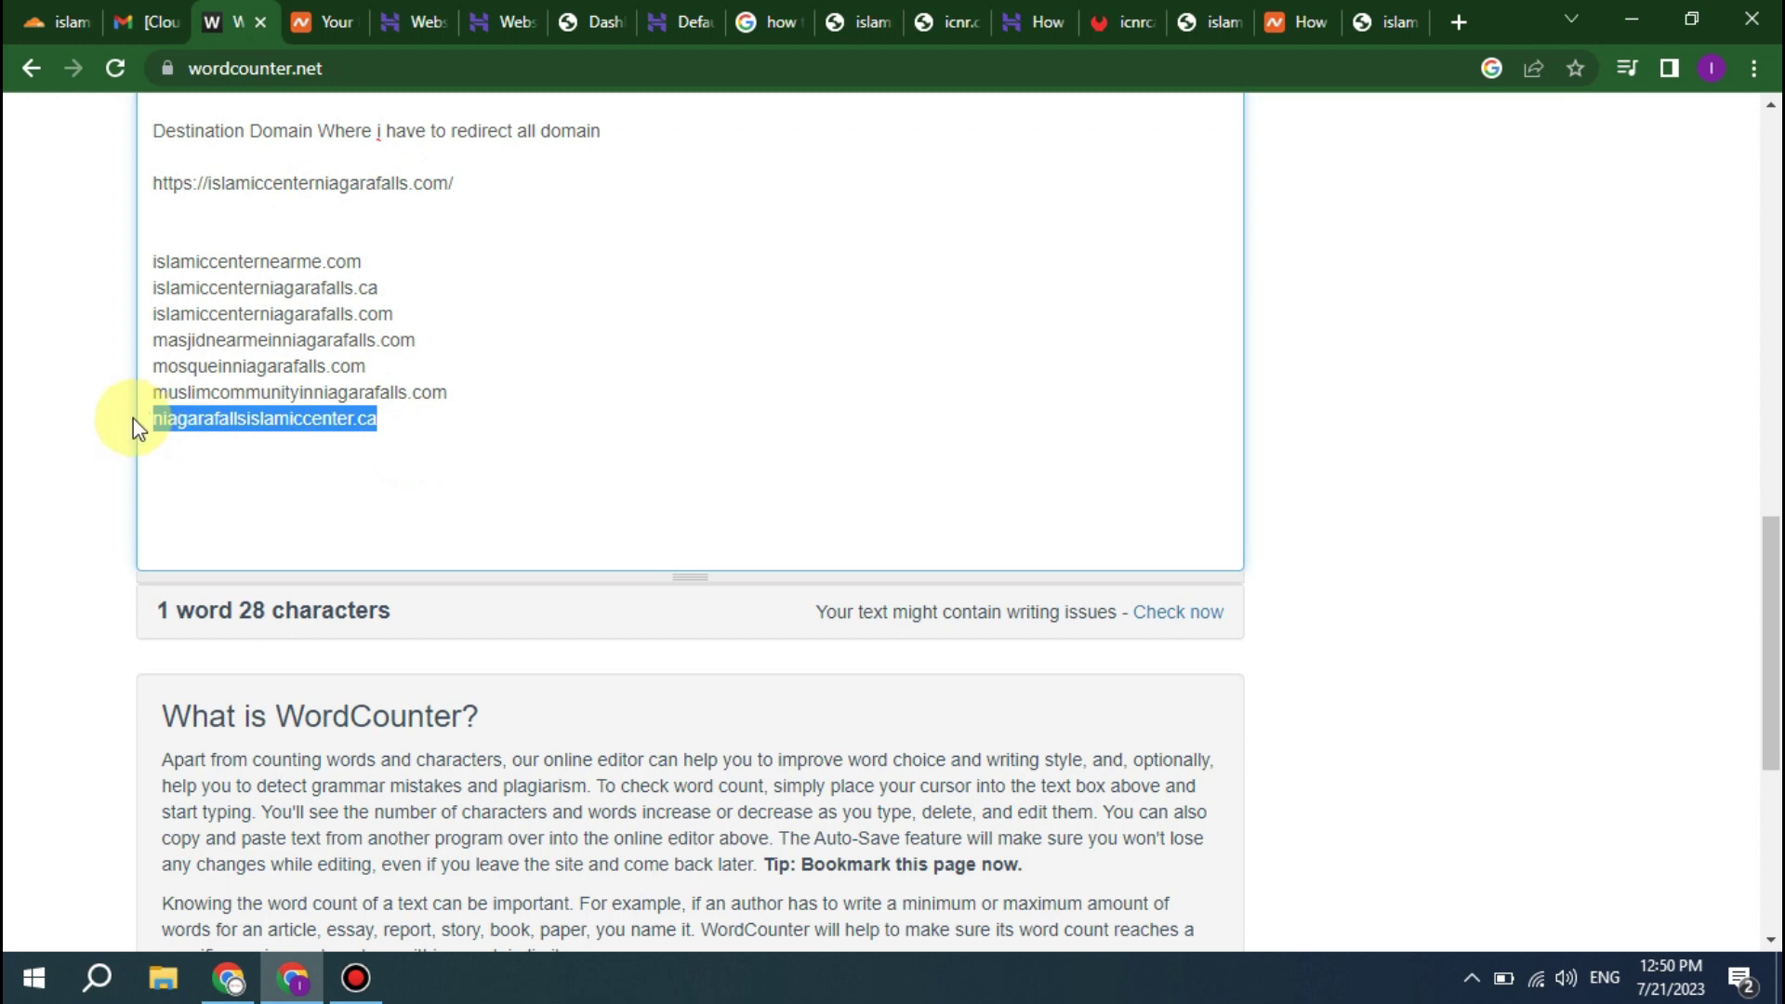
pyautogui.hotkey('ctrl', 'c')
pyautogui.click(1385, 21)
pyautogui.click(624, 68)
pyautogui.hotkey('ctrl', 'v')
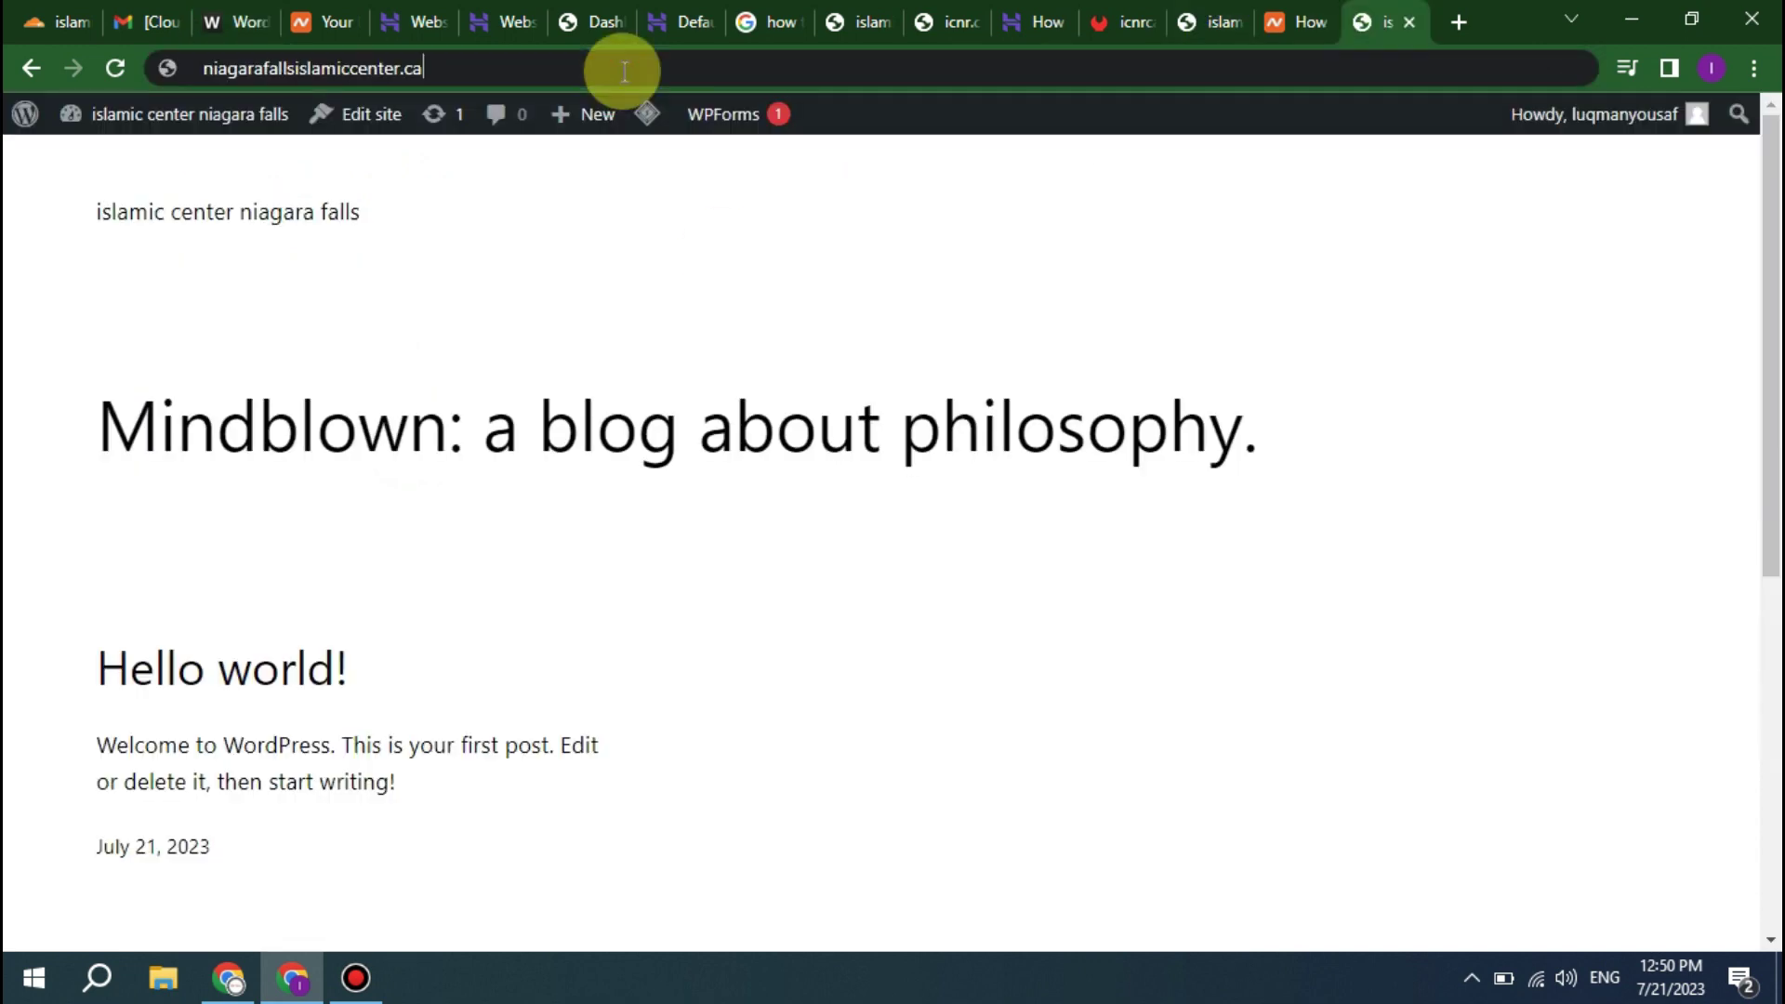
pyautogui.press('Return')
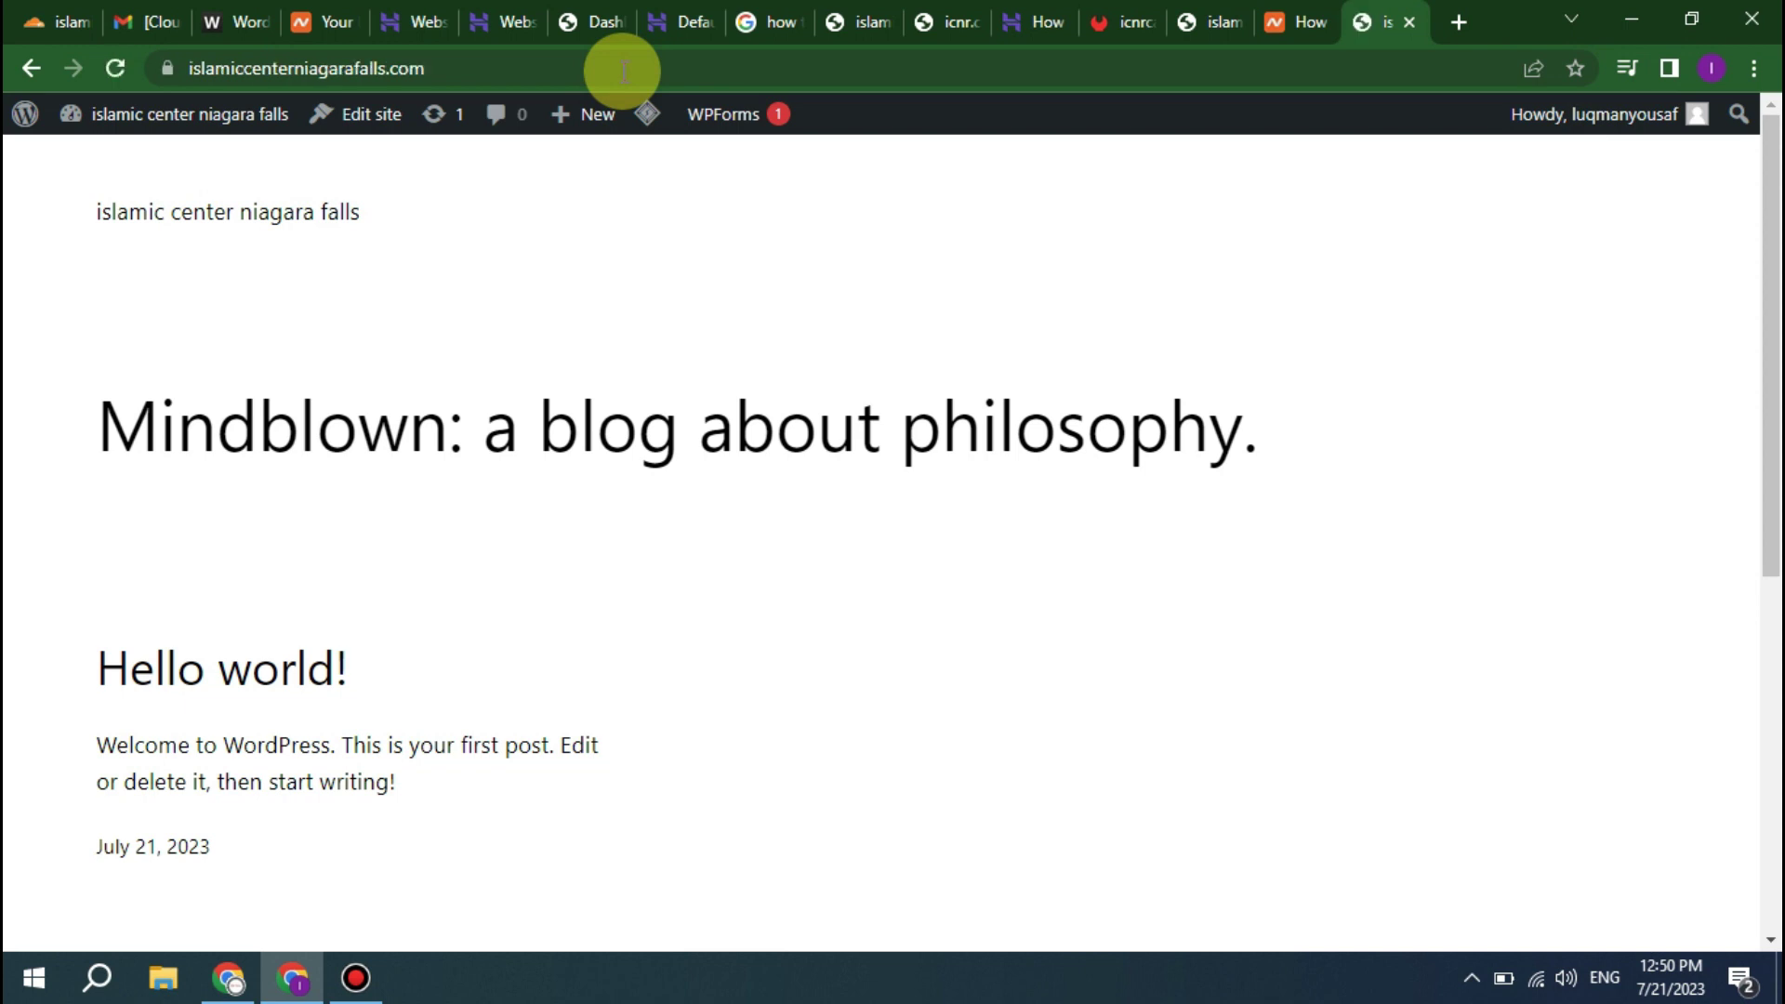
pyautogui.click(212, 31)
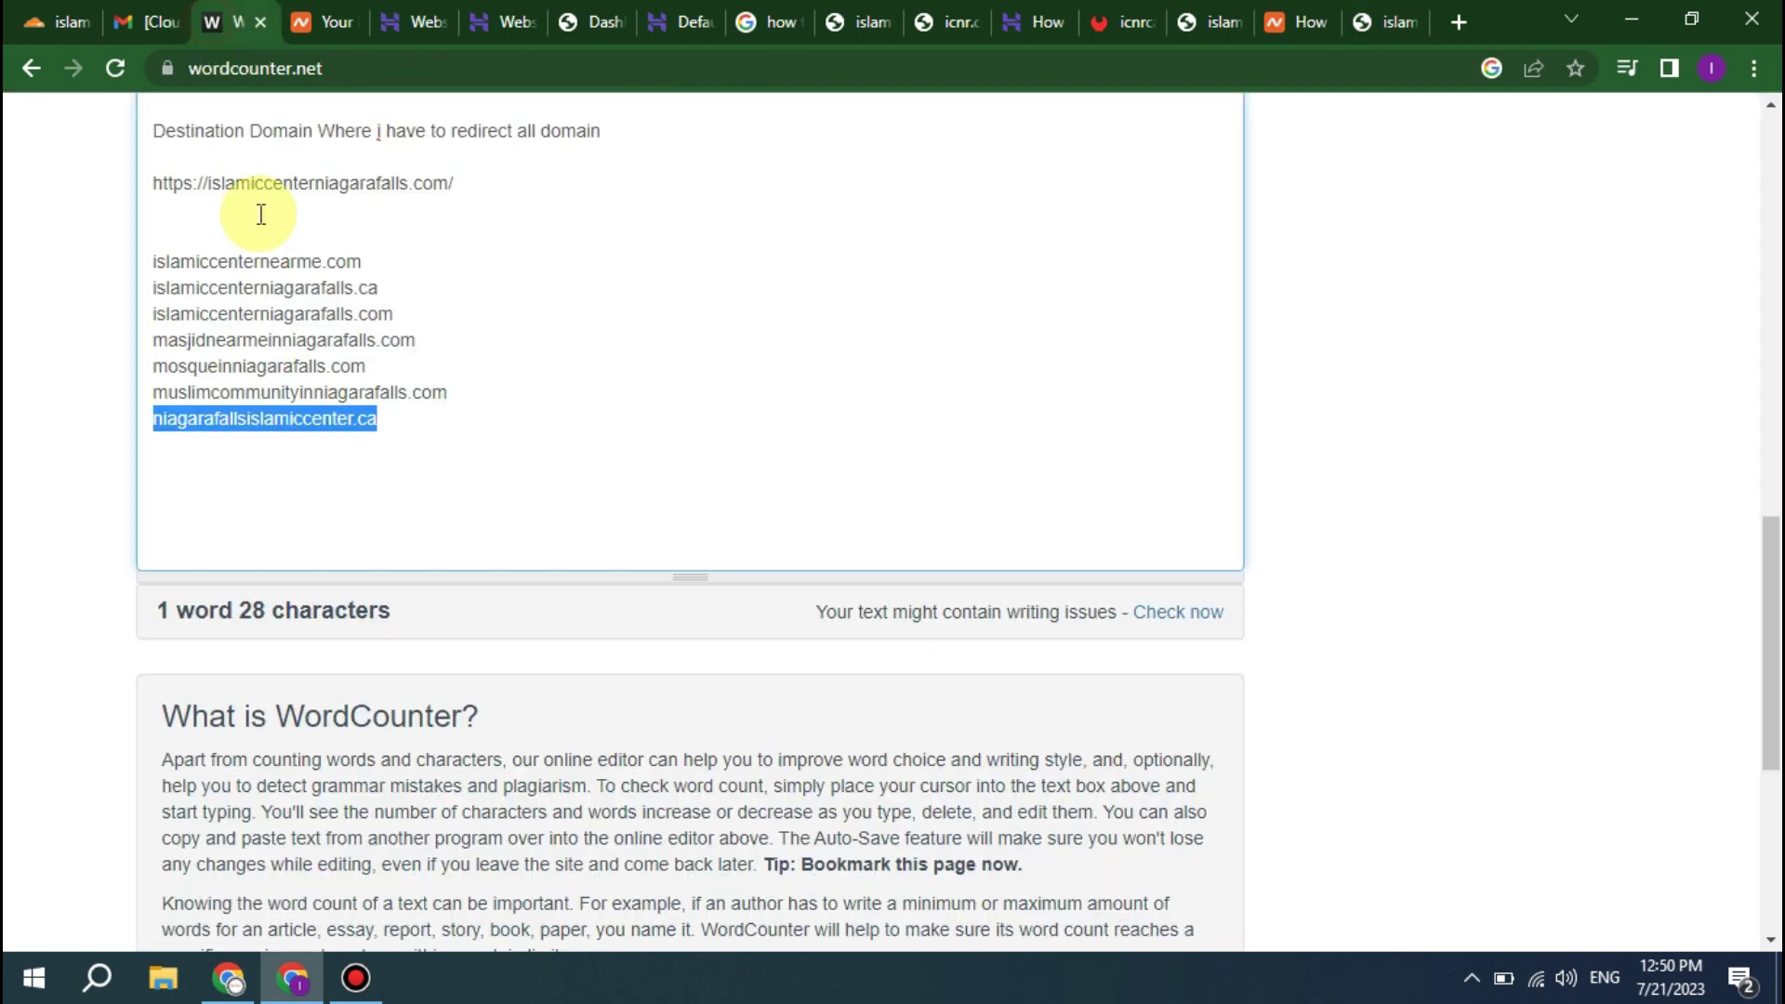
pyautogui.click(385, 287)
pyautogui.moveTo(386, 287); pyautogui.dragTo(159, 294)
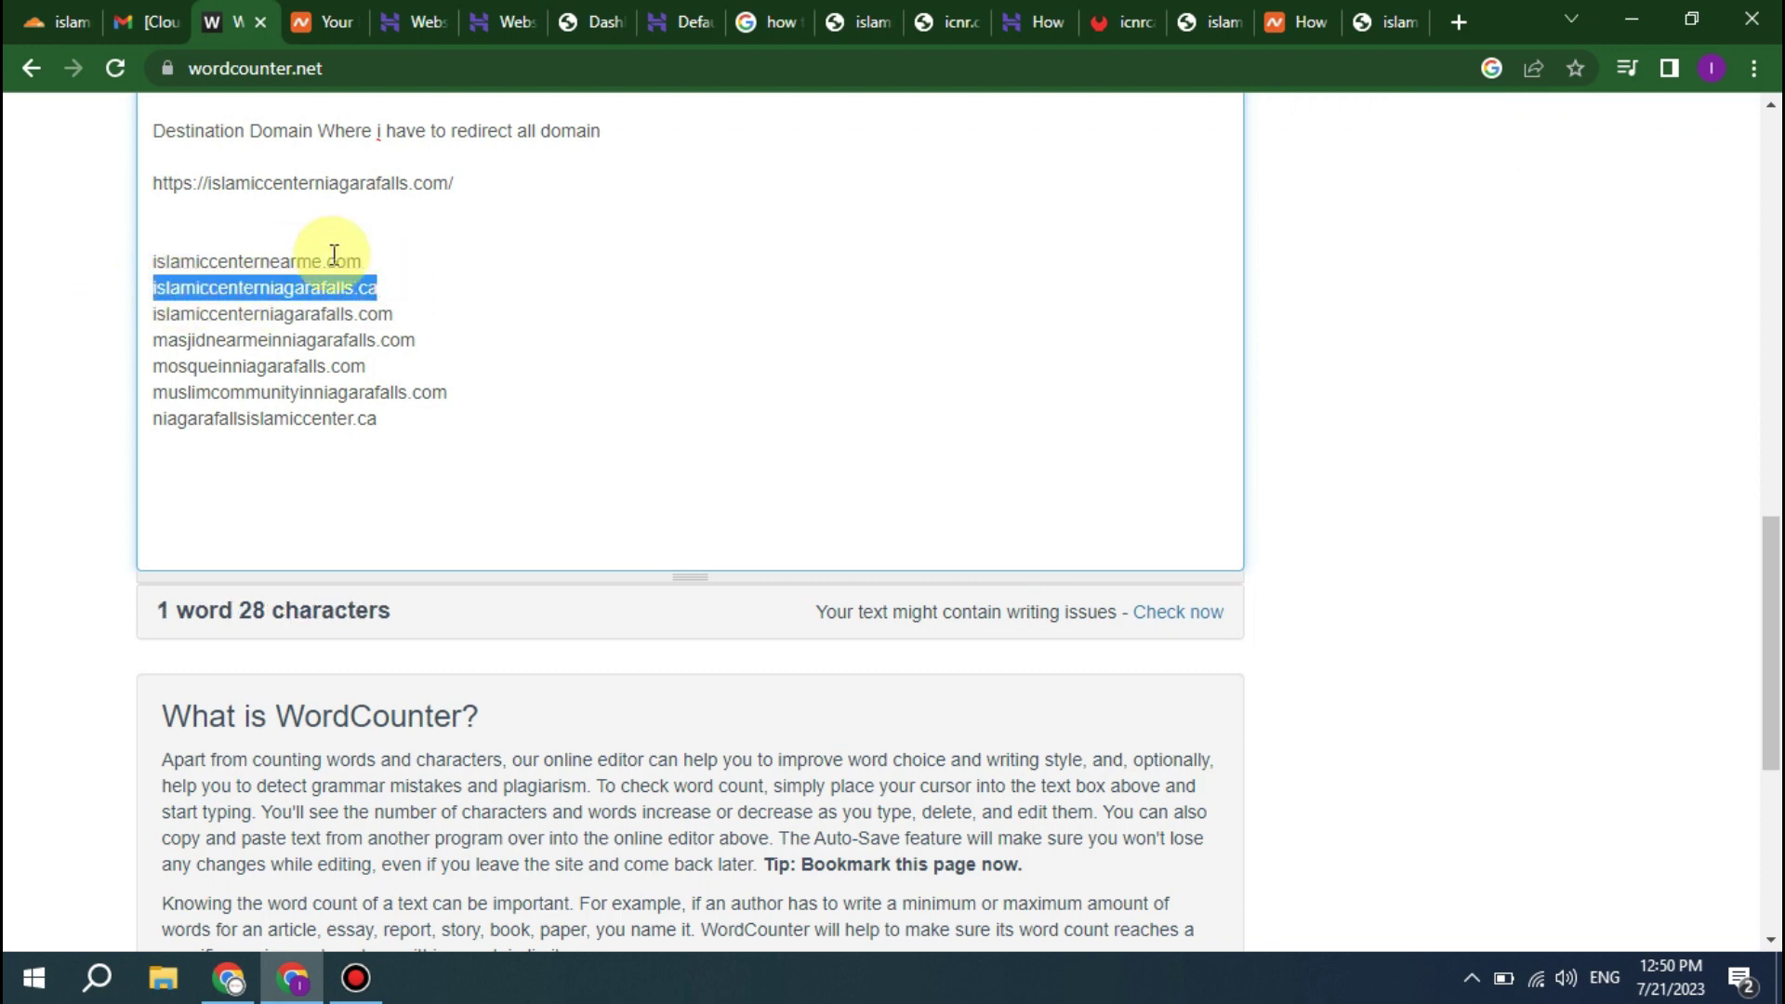
pyautogui.moveTo(379, 288); pyautogui.dragTo(171, 299)
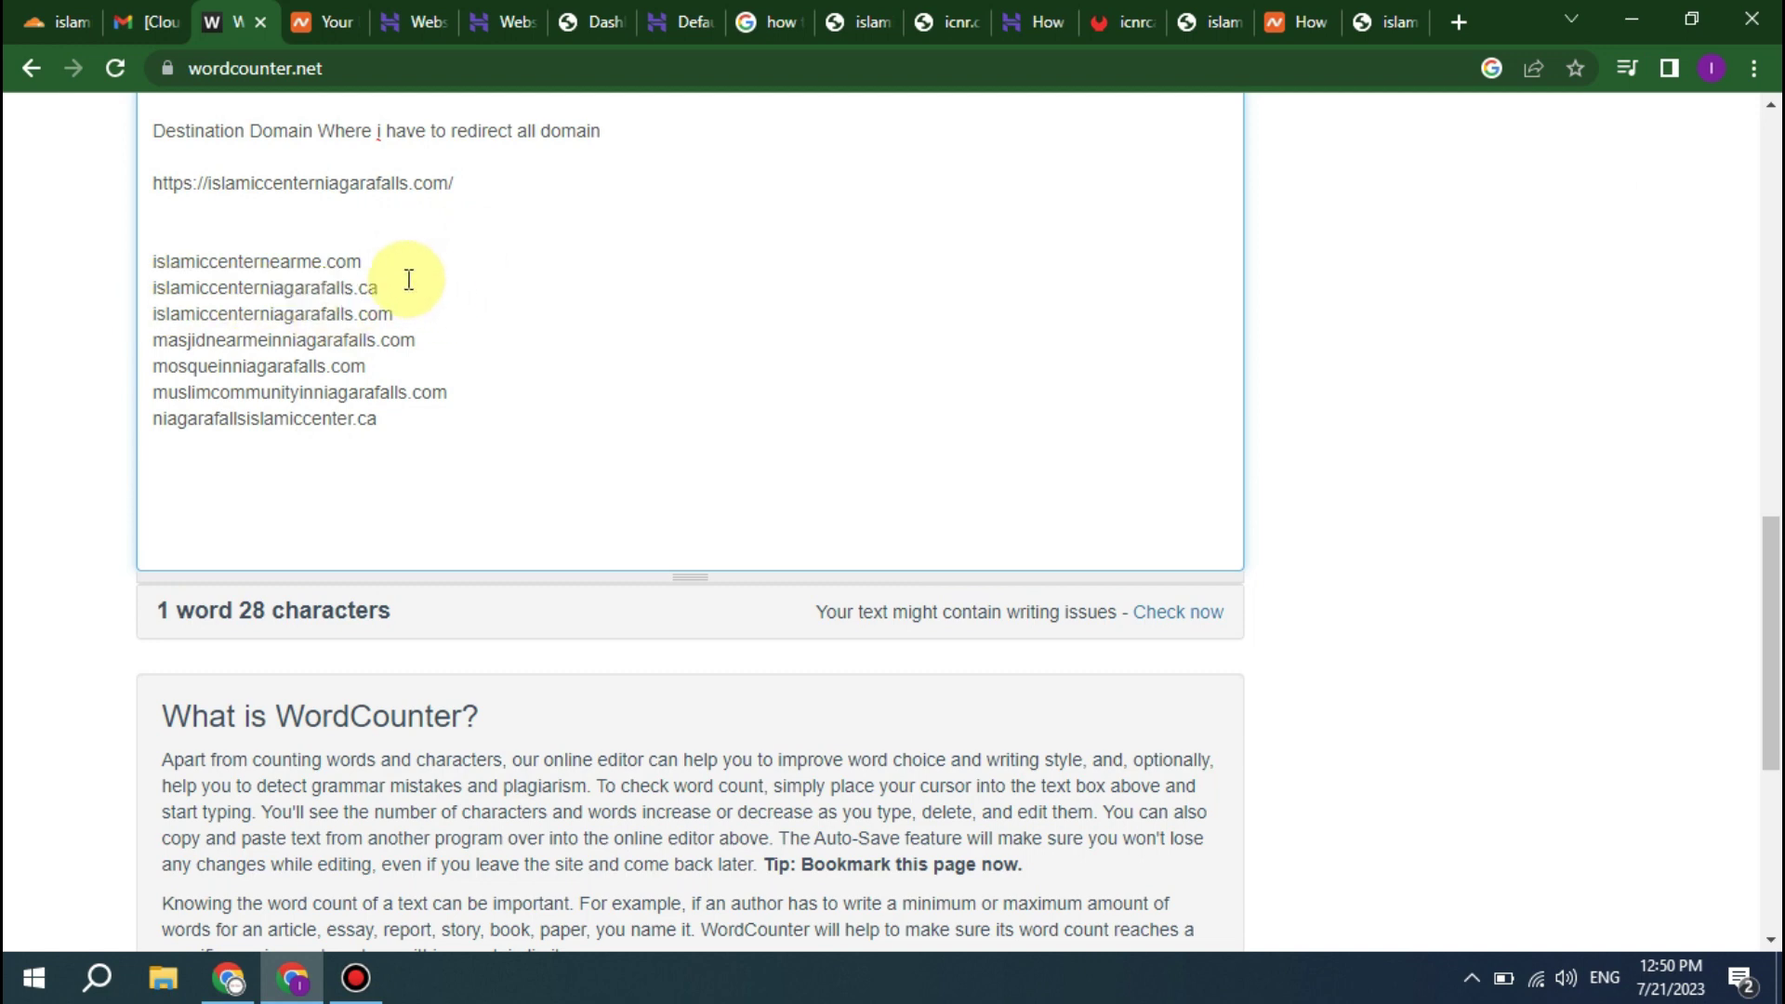
pyautogui.moveTo(267, 265); pyautogui.dragTo(328, 418)
pyautogui.click(460, 206)
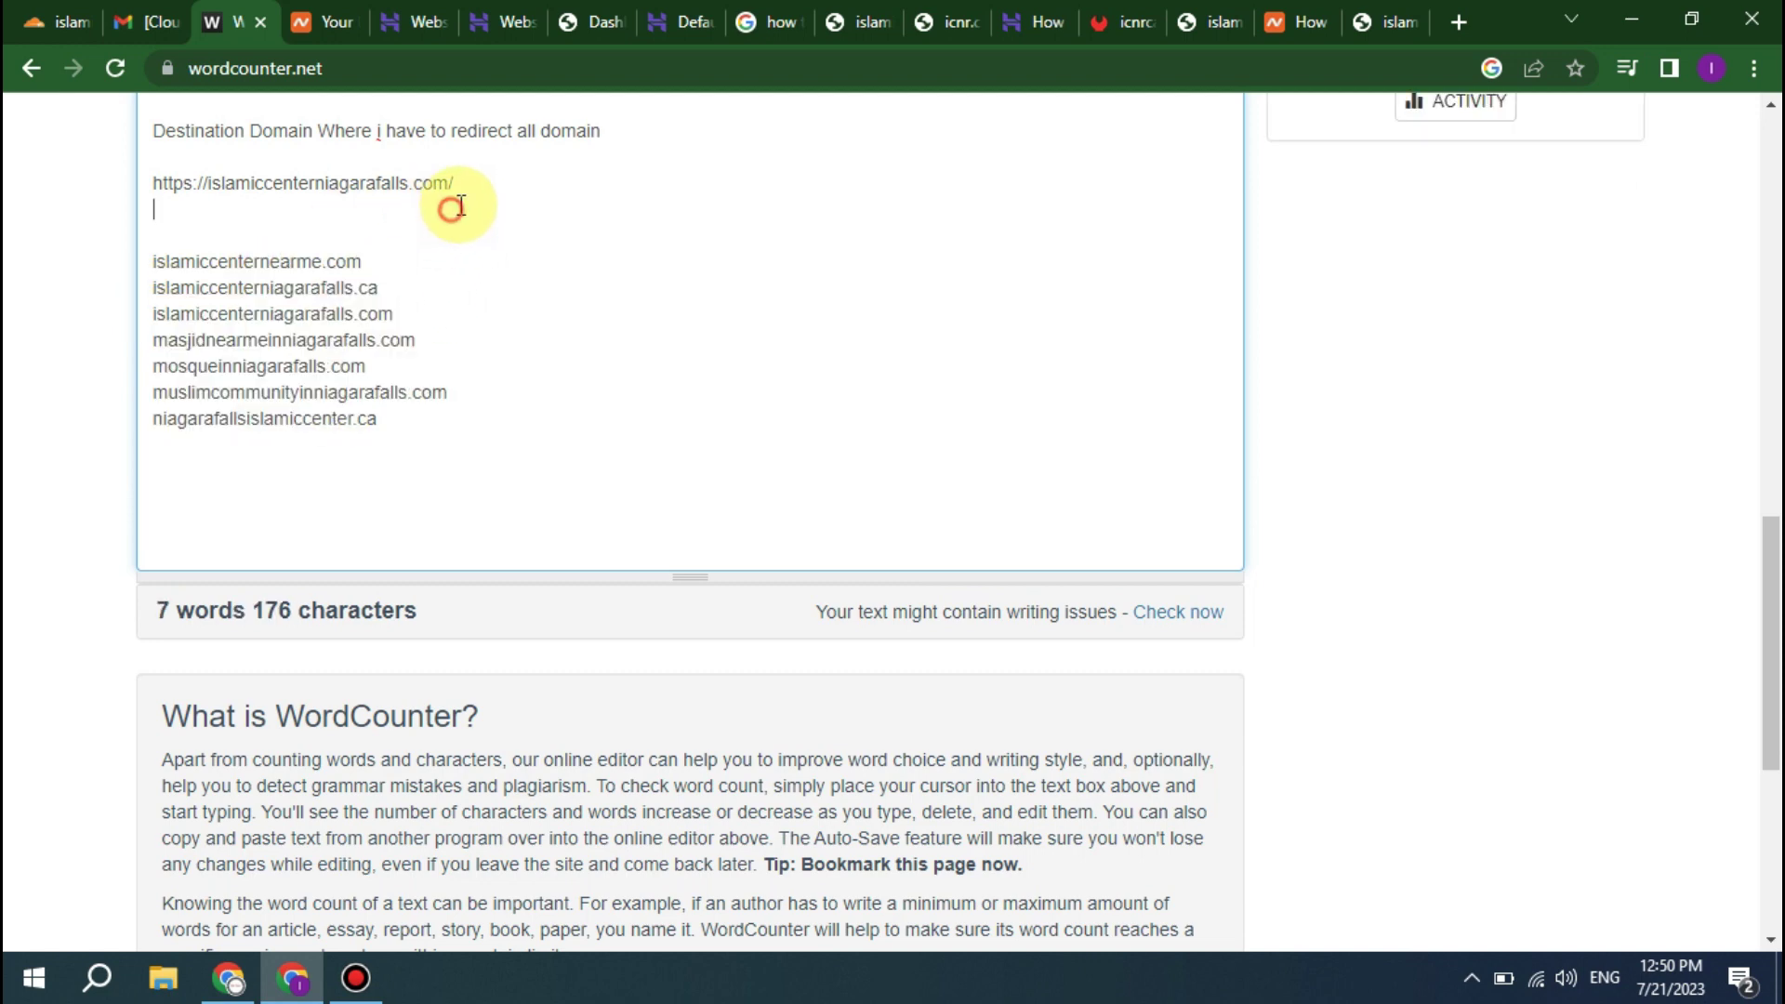
pyautogui.tripleClick(146, 190)
pyautogui.click(458, 244)
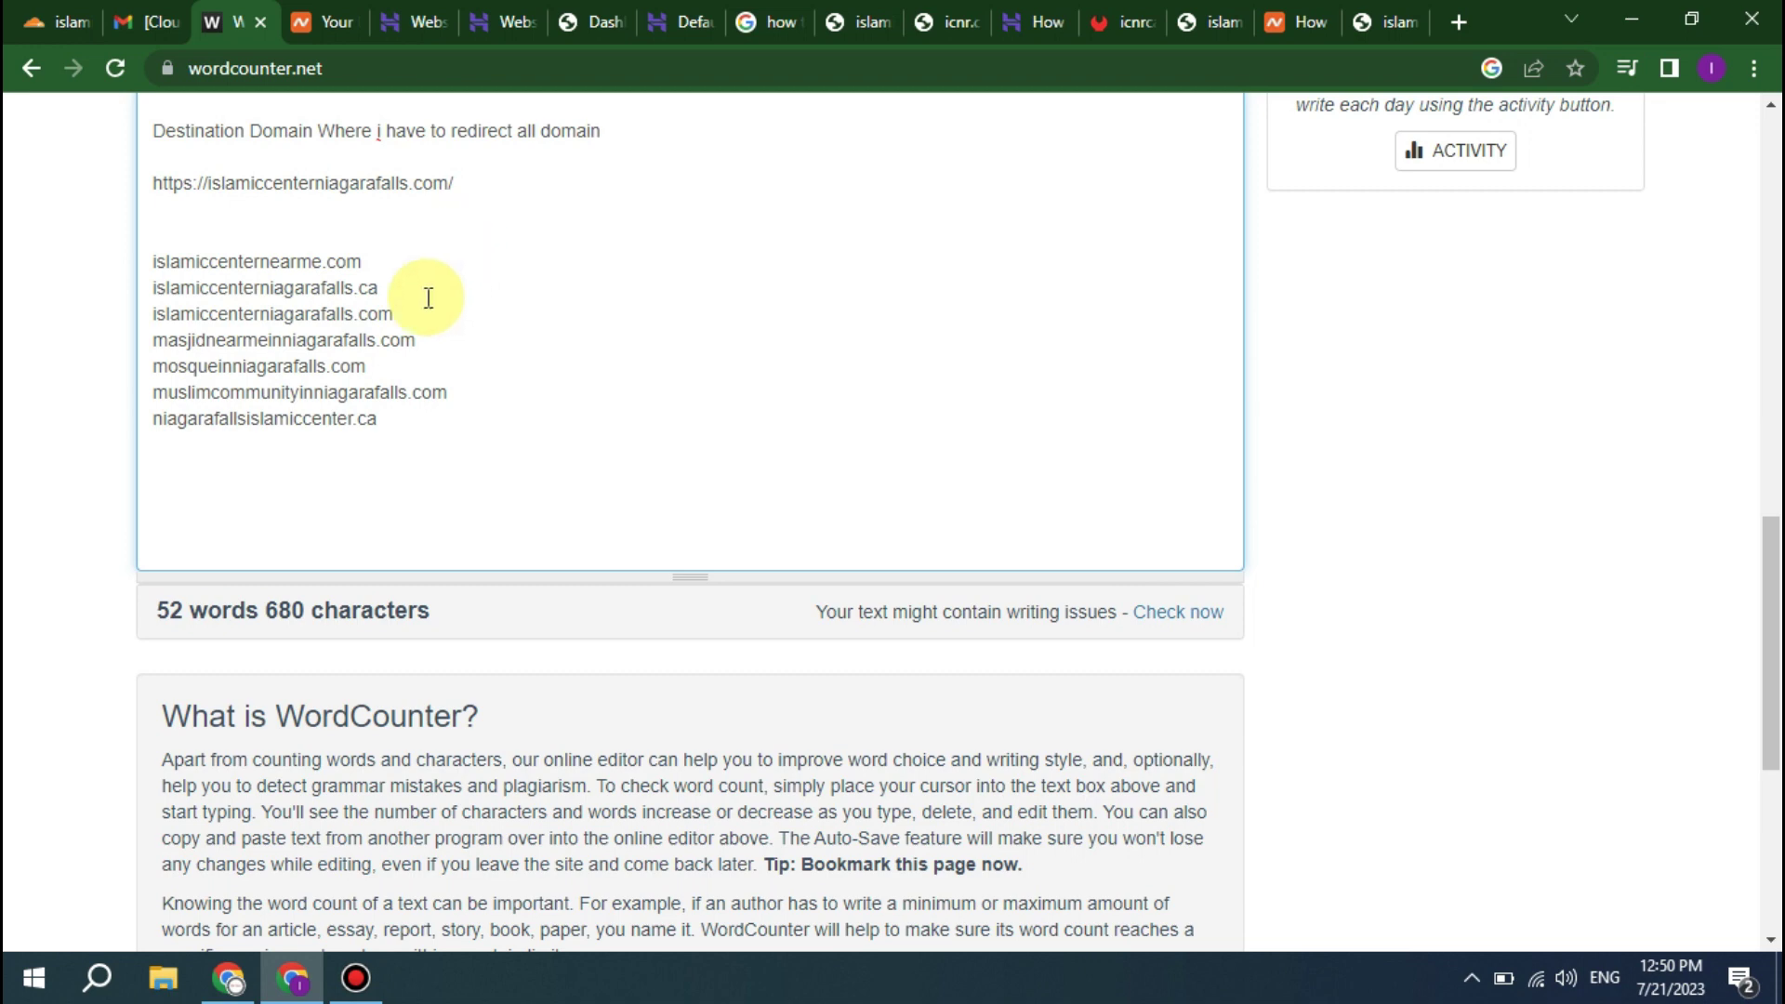